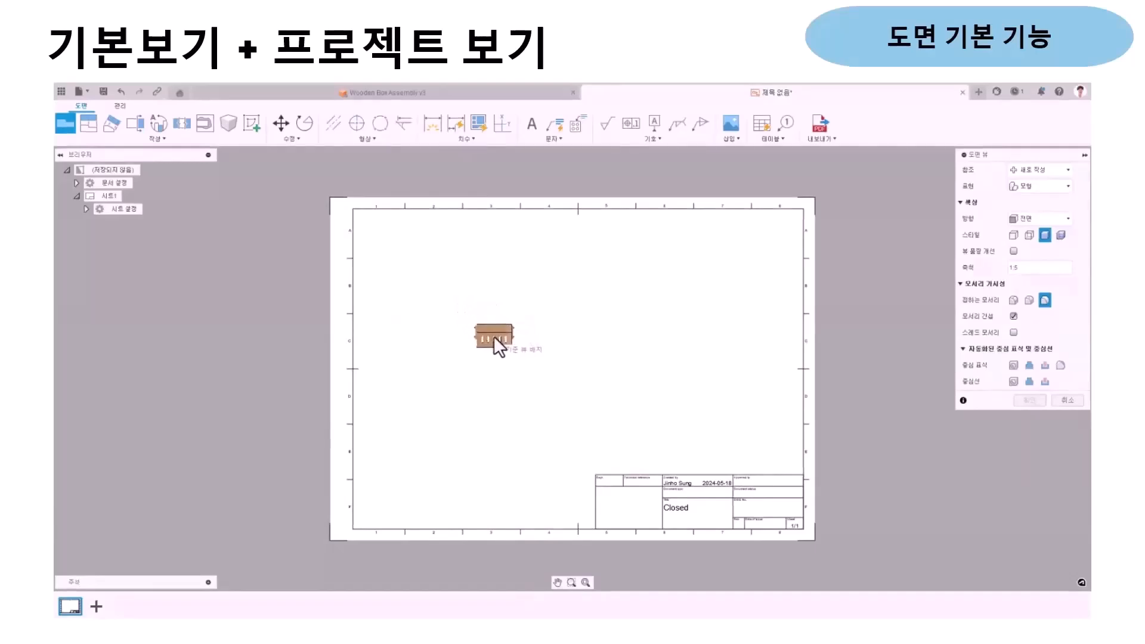
Place a base view of the closed box on the sheet with the TOP orientation and a 1:2 scale
left_click(498, 349)
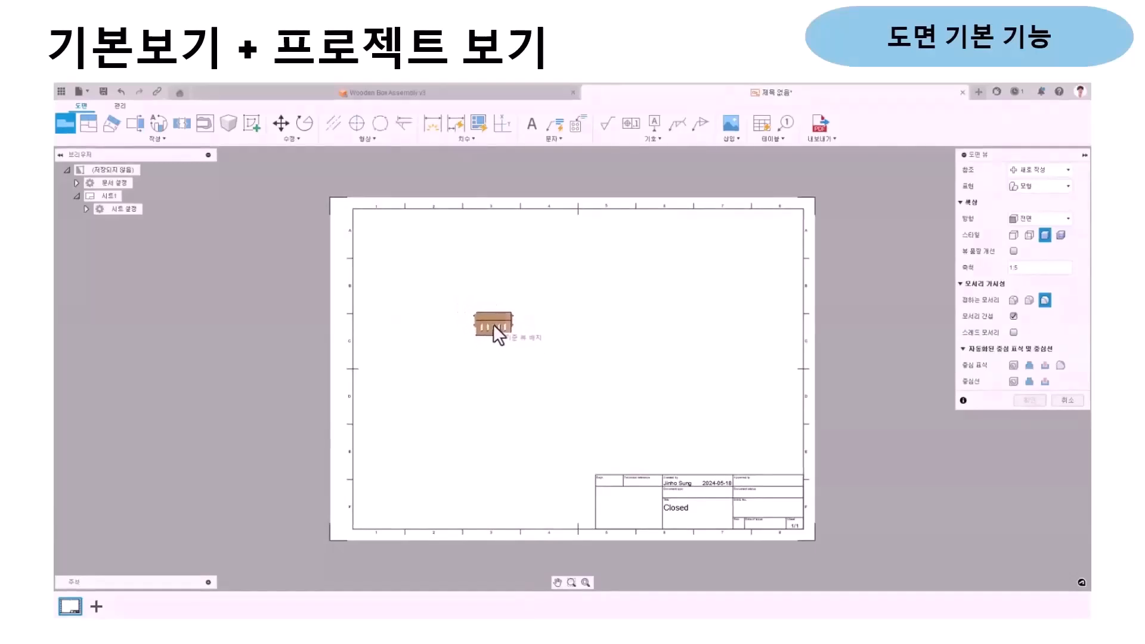
left_click_drag(1014, 268, 1033, 268)
type("2")
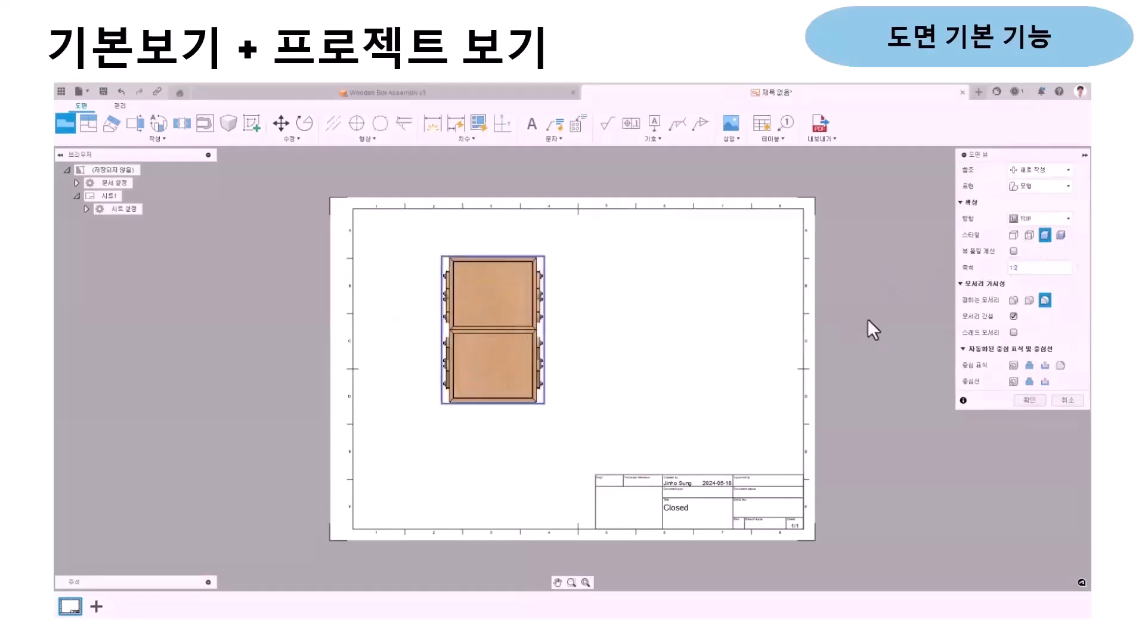
Create projected views from the base view: one to its right, one above it and an isometric one diagonally below left
left_click(88, 122)
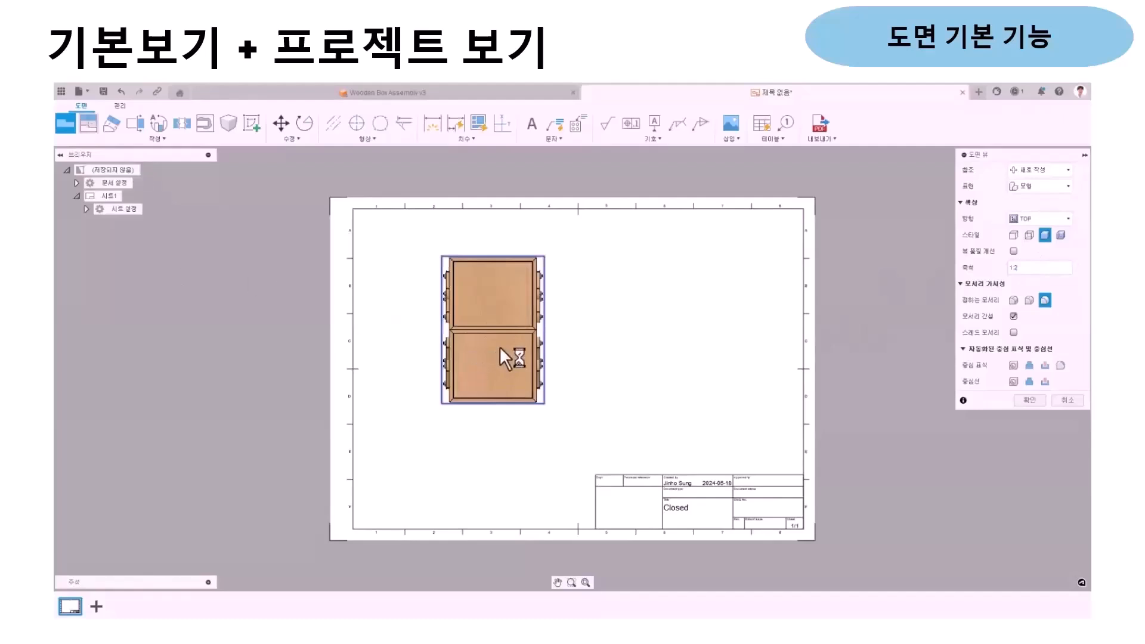
left_click(539, 329)
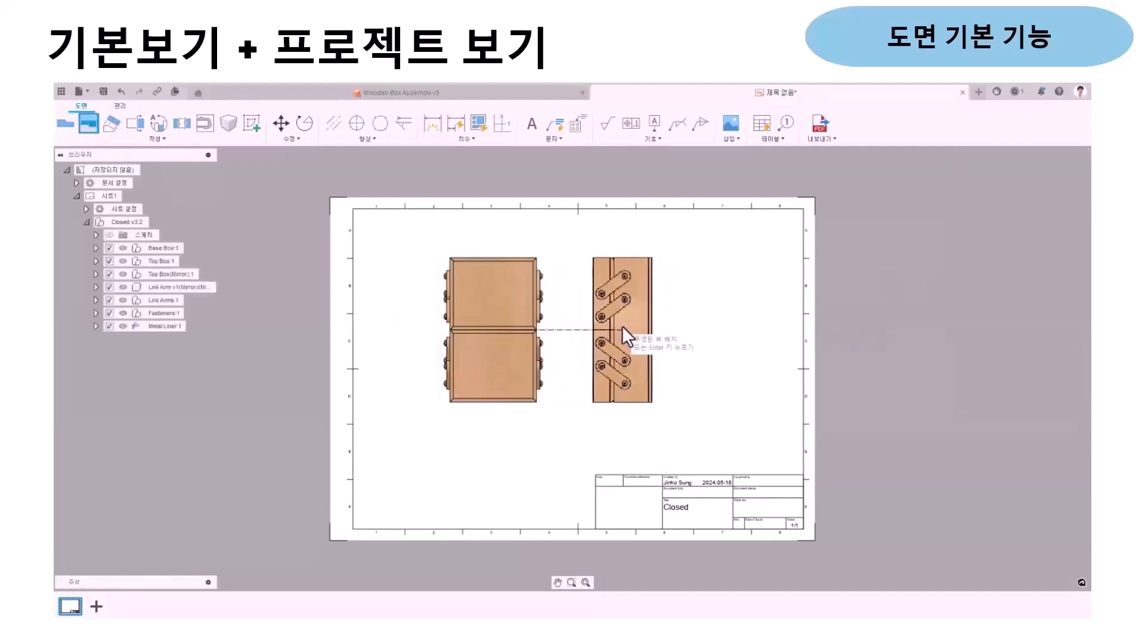
left_click(599, 328)
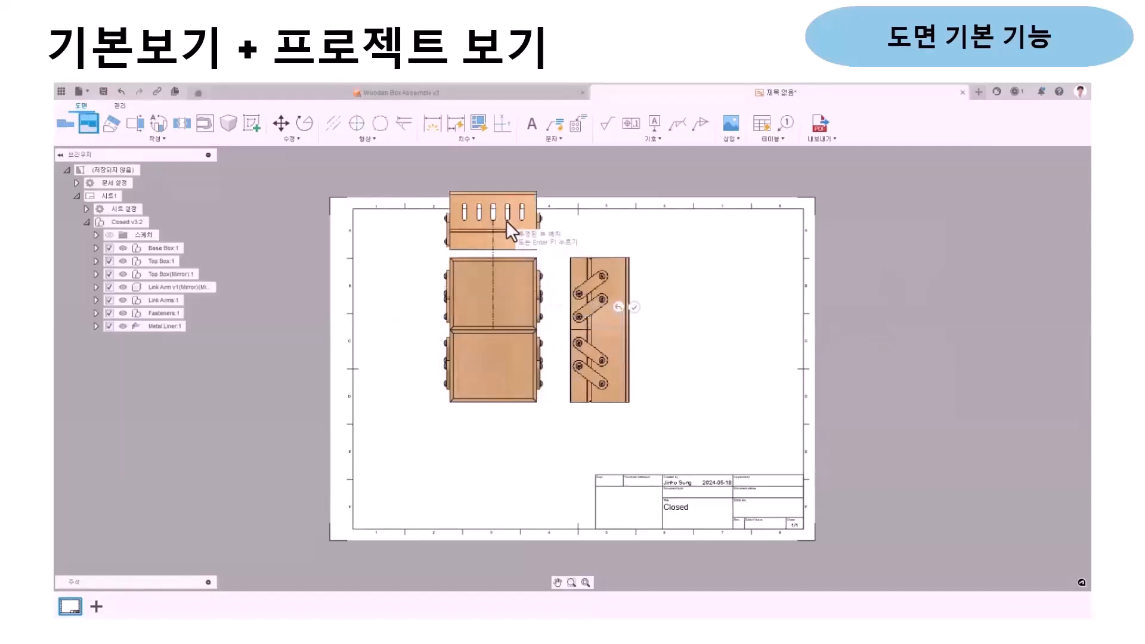
left_click(510, 230)
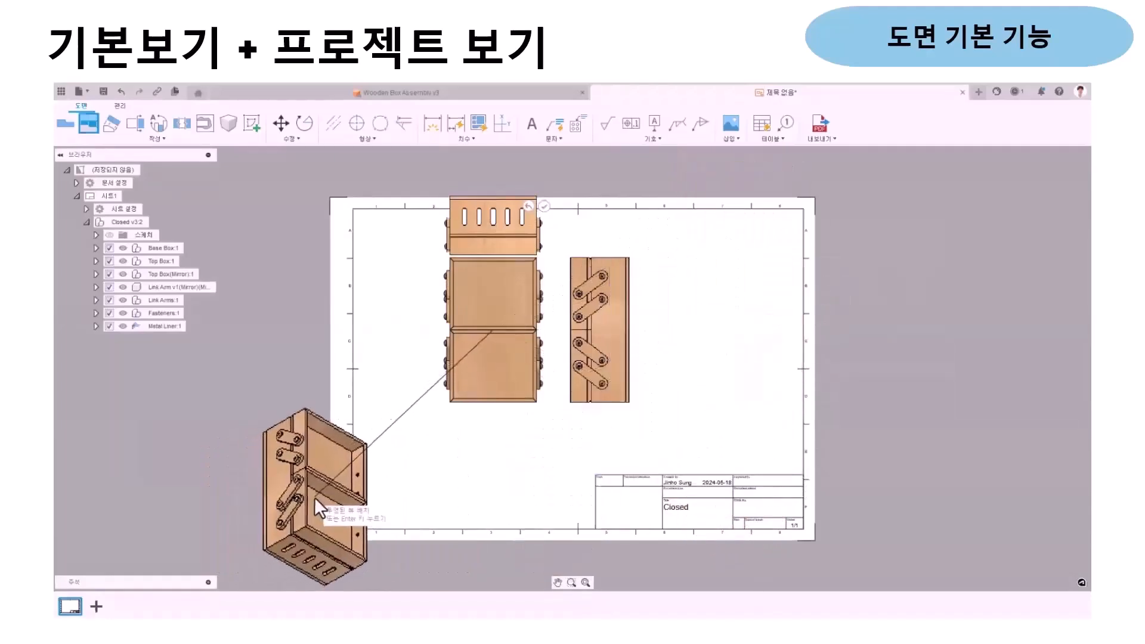
left_click(358, 480)
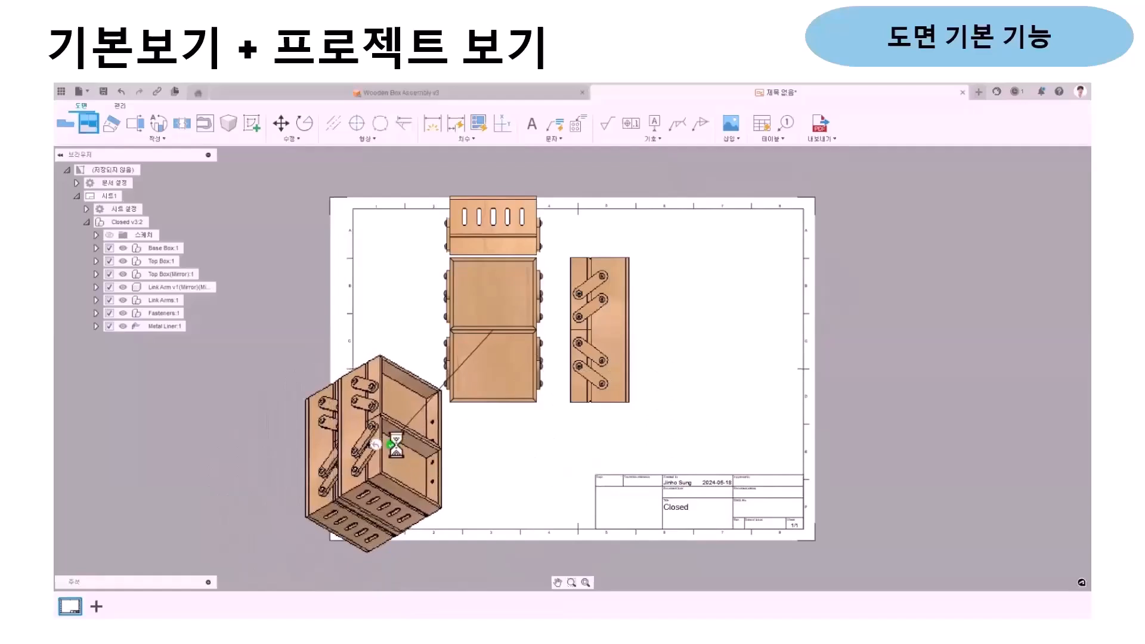
left_click(391, 445)
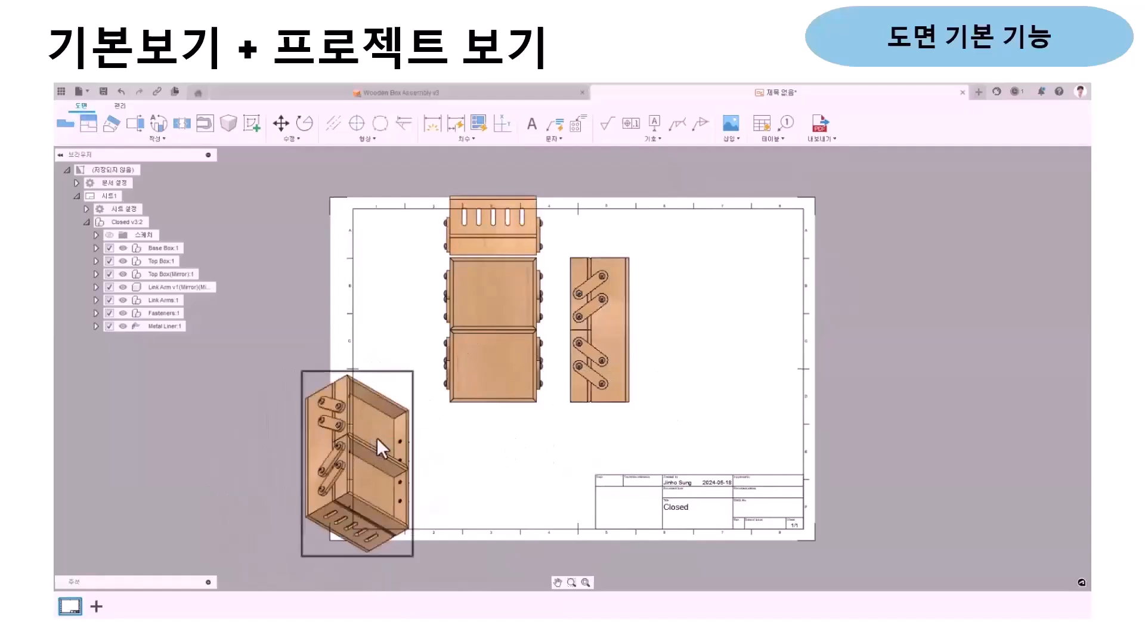
Move the isometric view to the sheet's right side and space the base, upper and side views evenly within the border
left_click_drag(369, 447, 739, 361)
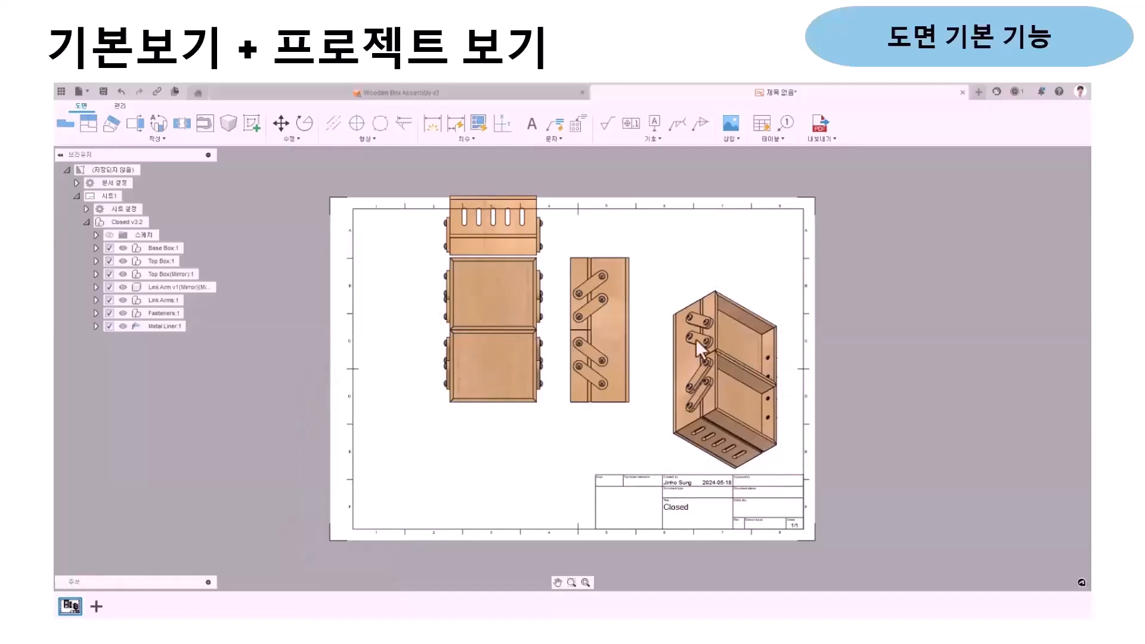
left_click_drag(512, 333, 474, 371)
left_click_drag(458, 238, 458, 262)
left_click_drag(455, 331, 449, 348)
left_click_drag(456, 266, 467, 276)
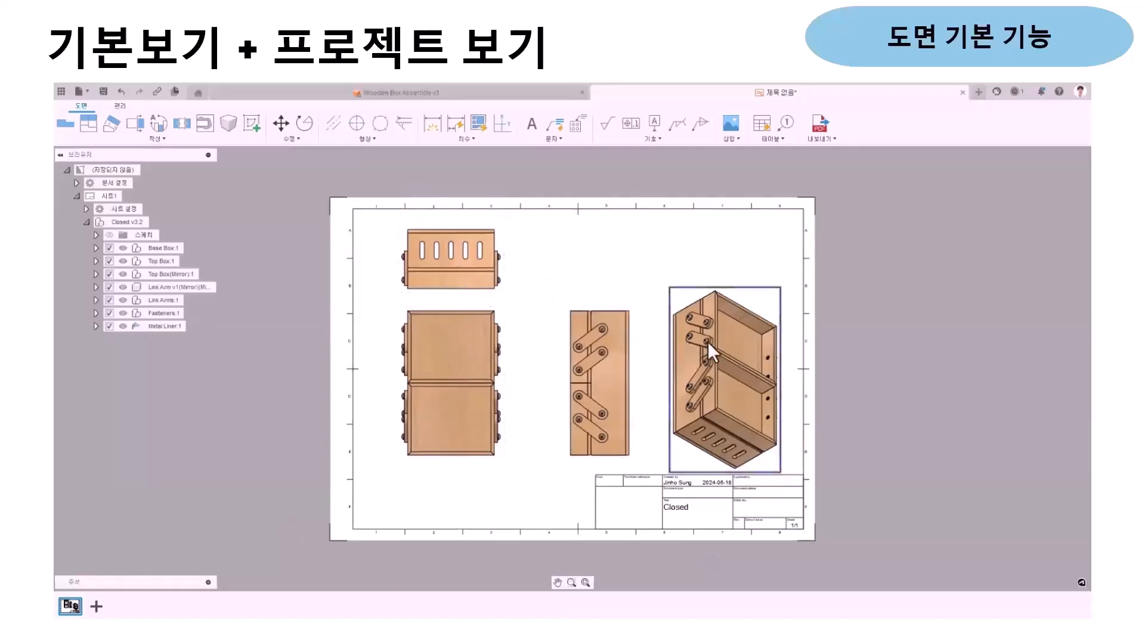
left_click_drag(598, 372, 589, 370)
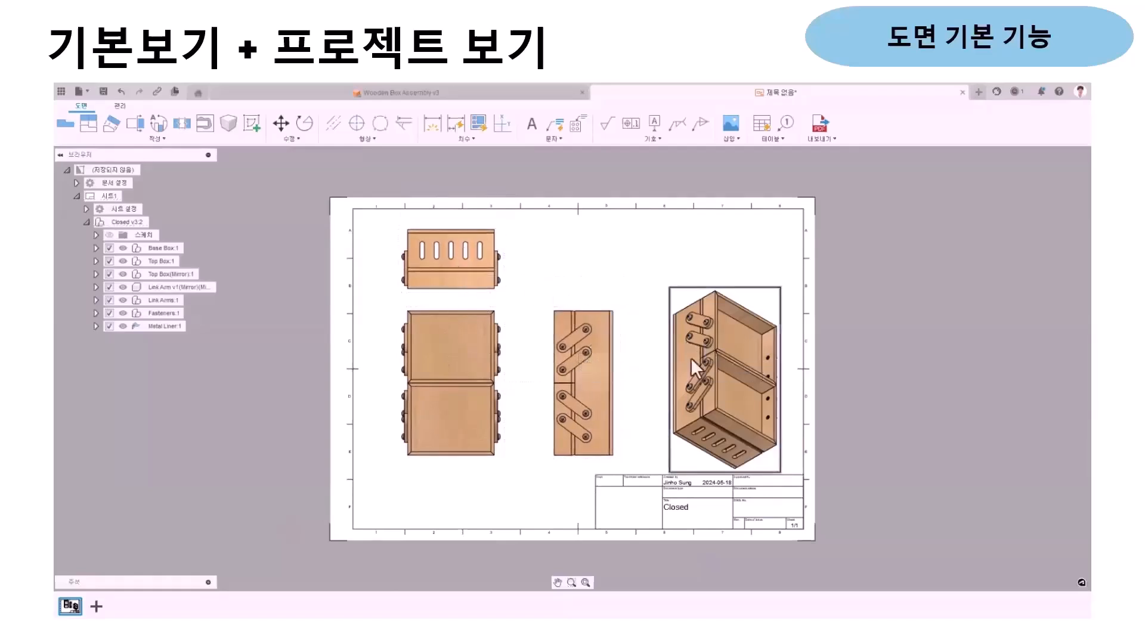
left_click_drag(690, 368, 683, 370)
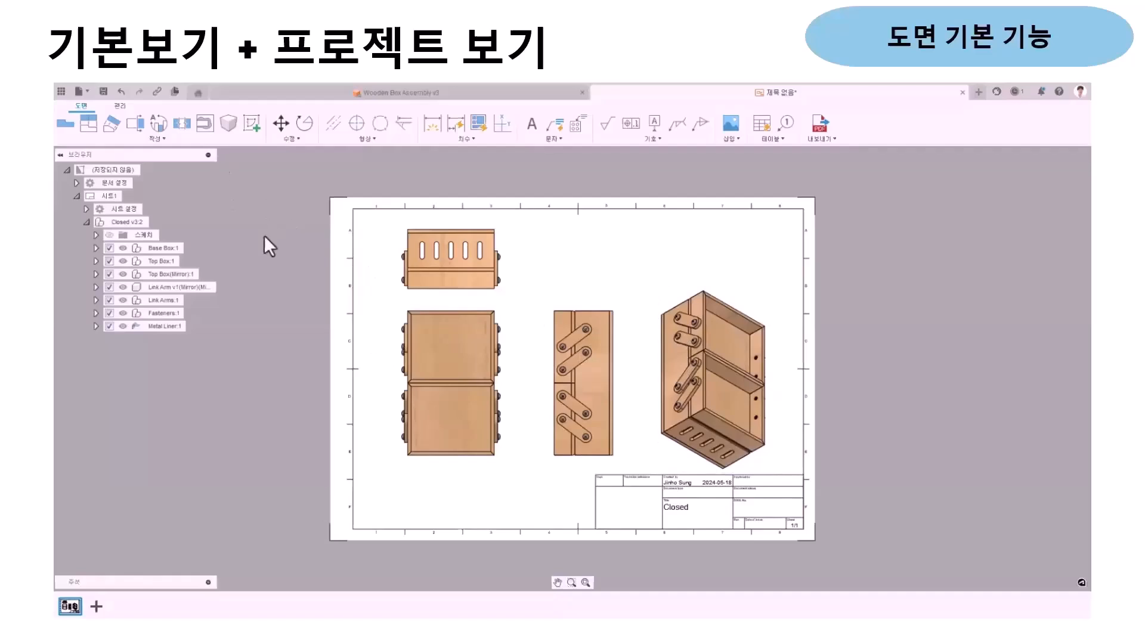
In the Wooden Box Assembly design, try a custom named view from above, recall Top View New Orientation and delete the extra named view
left_click(422, 94)
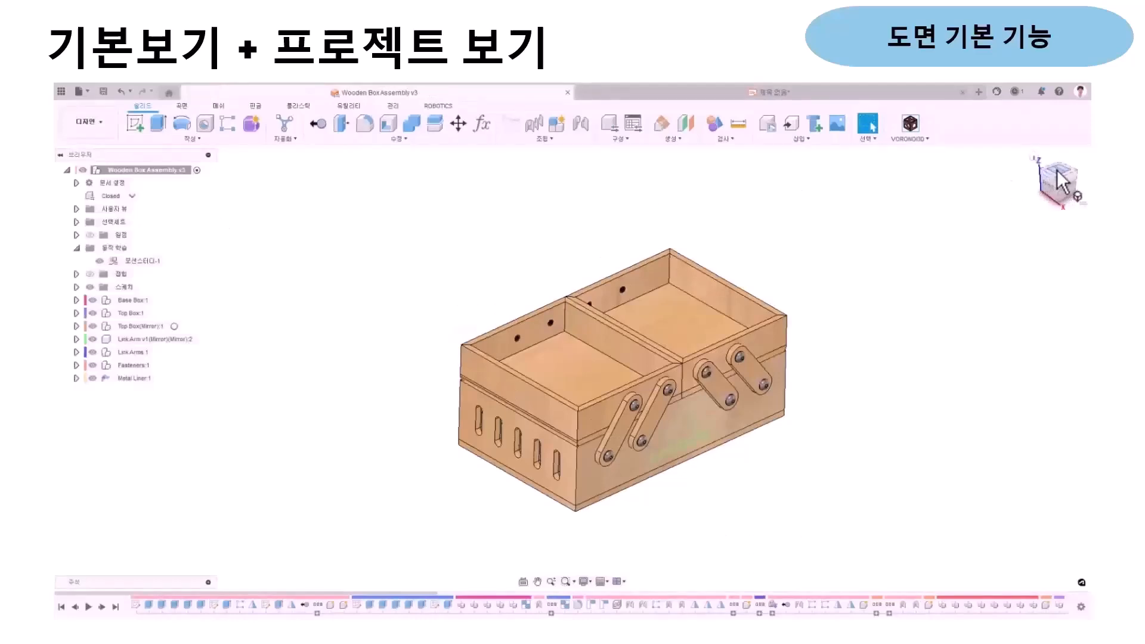
left_click(1045, 190)
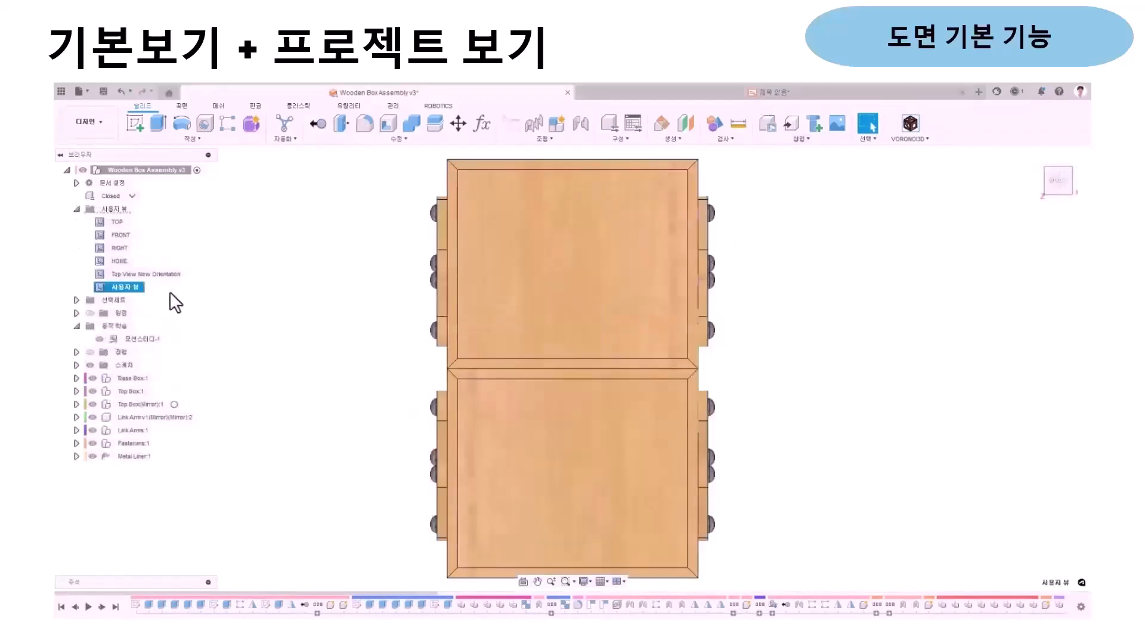
double_click(157, 276)
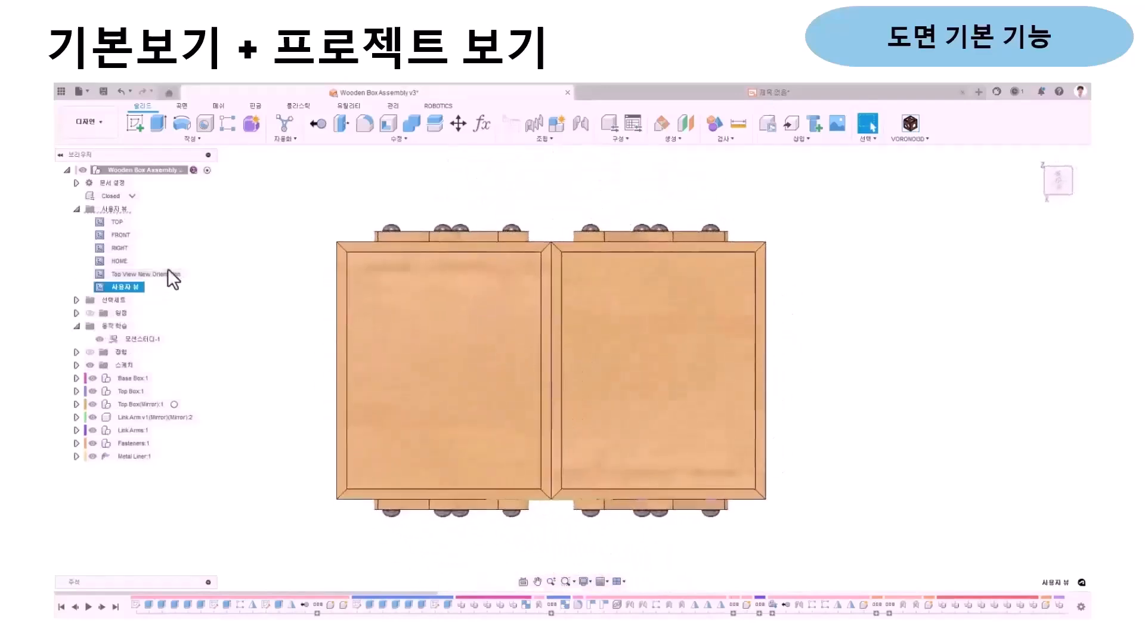
key("Delete")
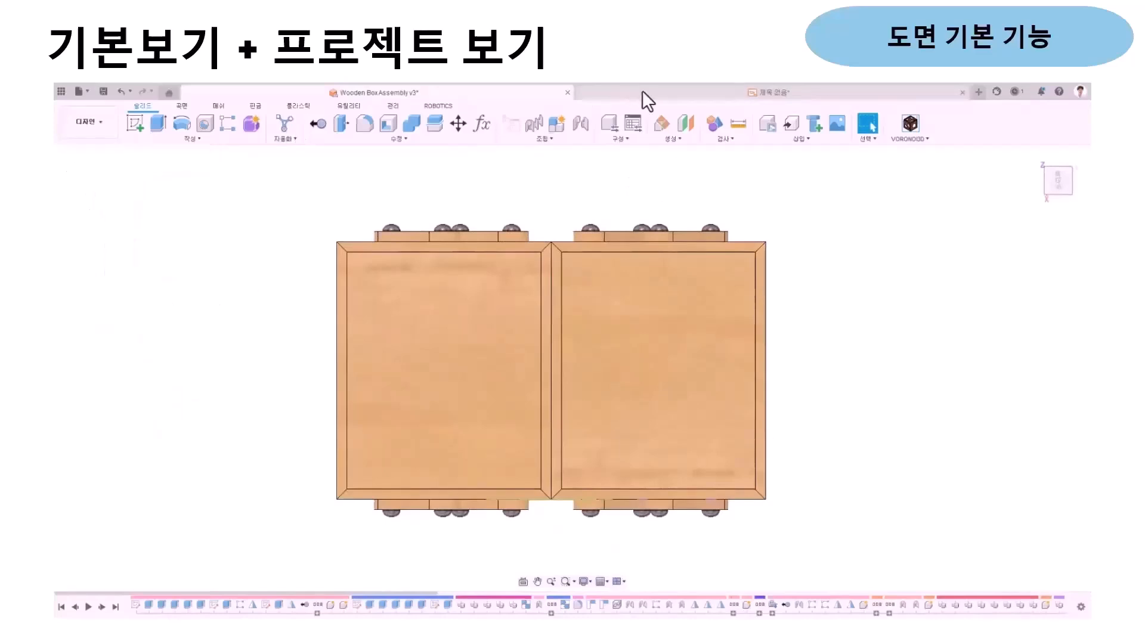
Change the drawing's base view orientation to Top View New Orientation and delete the projected isometric view
left_click(1041, 187)
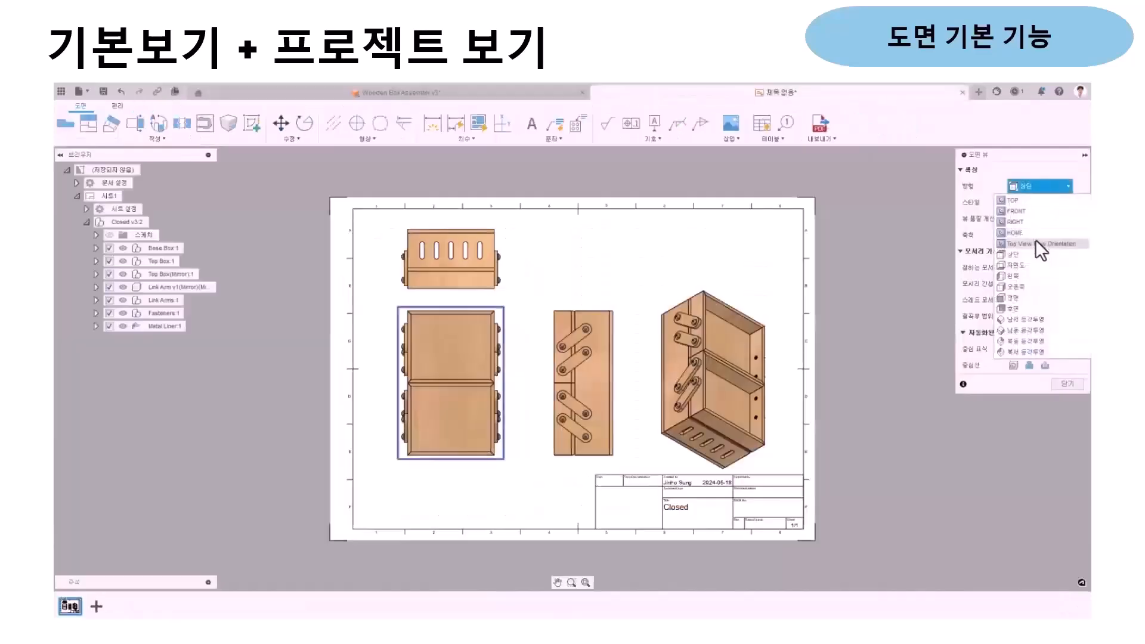
left_click(1037, 243)
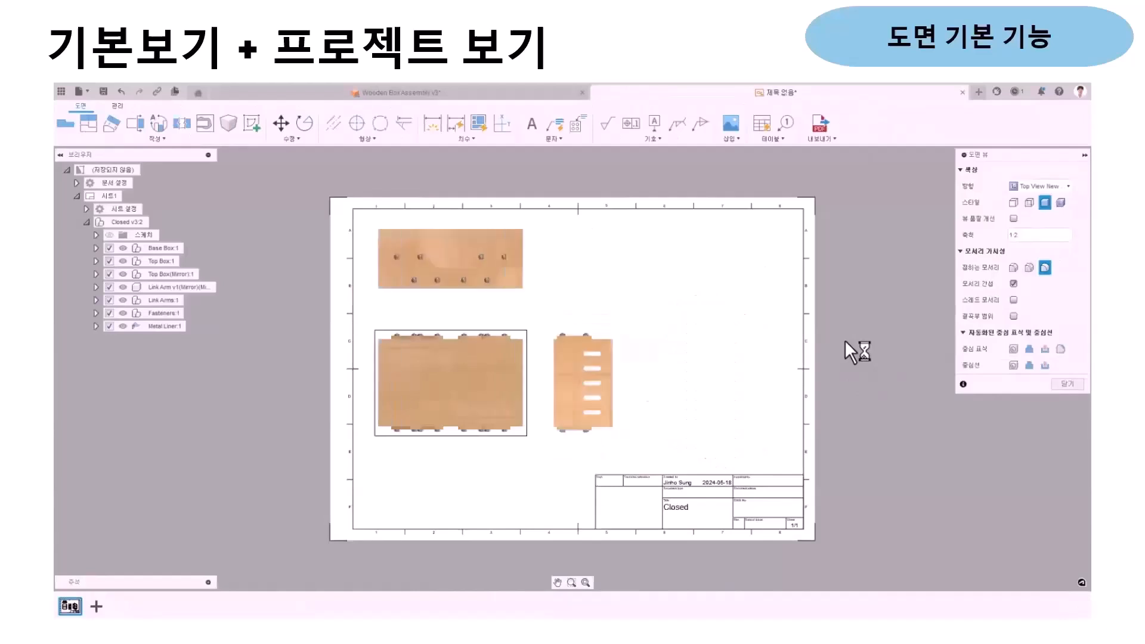
key("Escape")
left_click(689, 369)
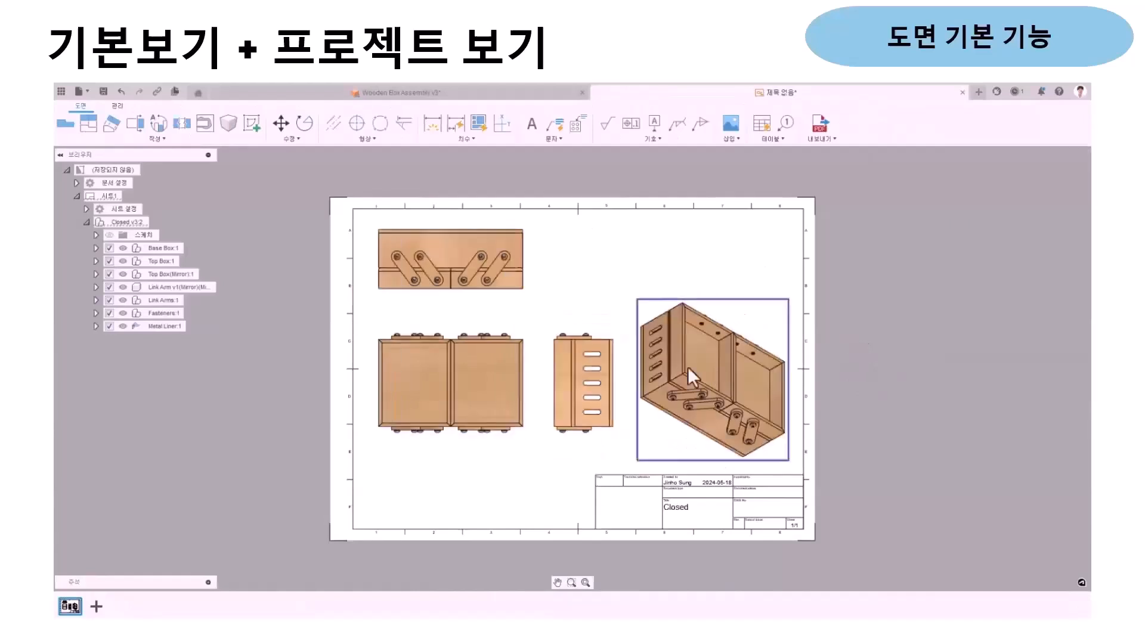
key("Delete")
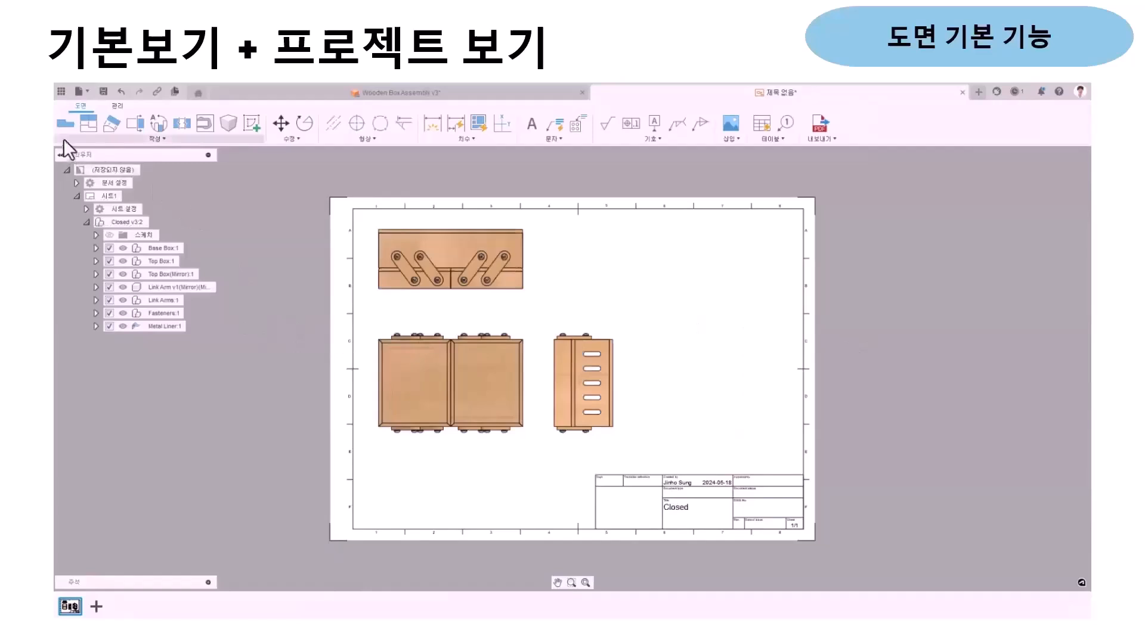
Place a separate base view with the northeast isometric orientation (북동 등각투영) at 1:3 scale above the title block
left_click(66, 123)
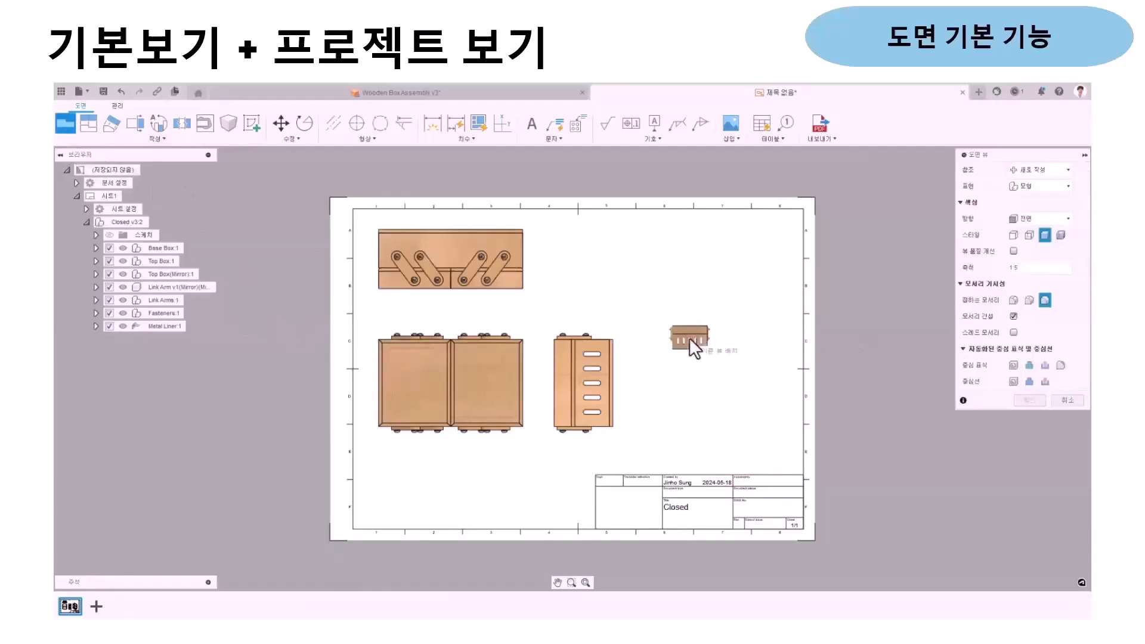
left_click(715, 343)
left_click(1052, 219)
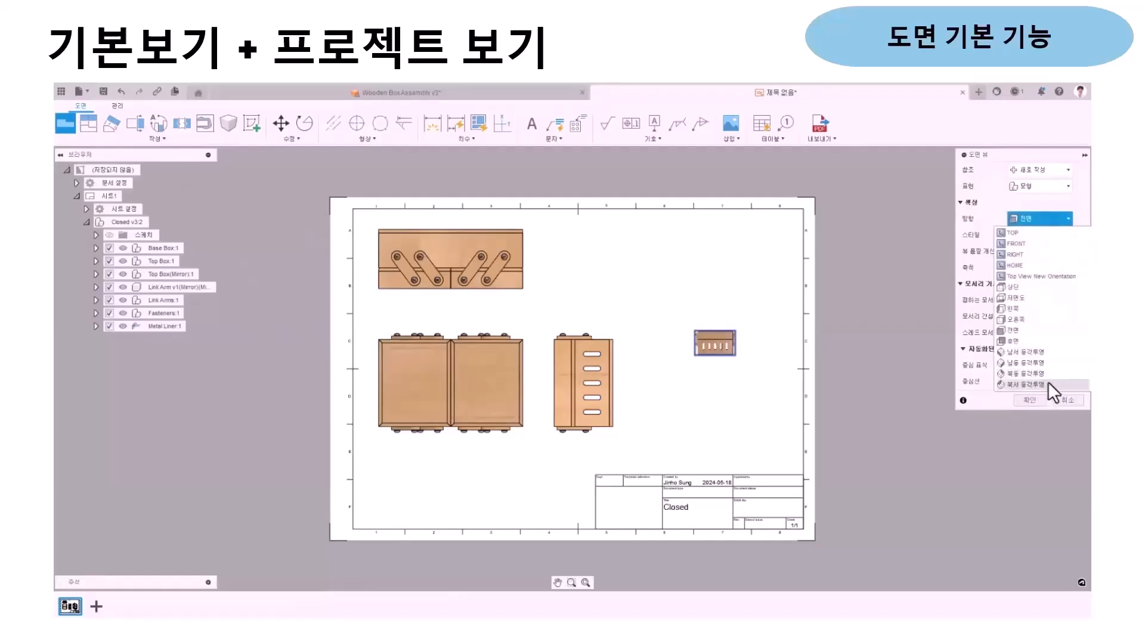
left_click(1050, 353)
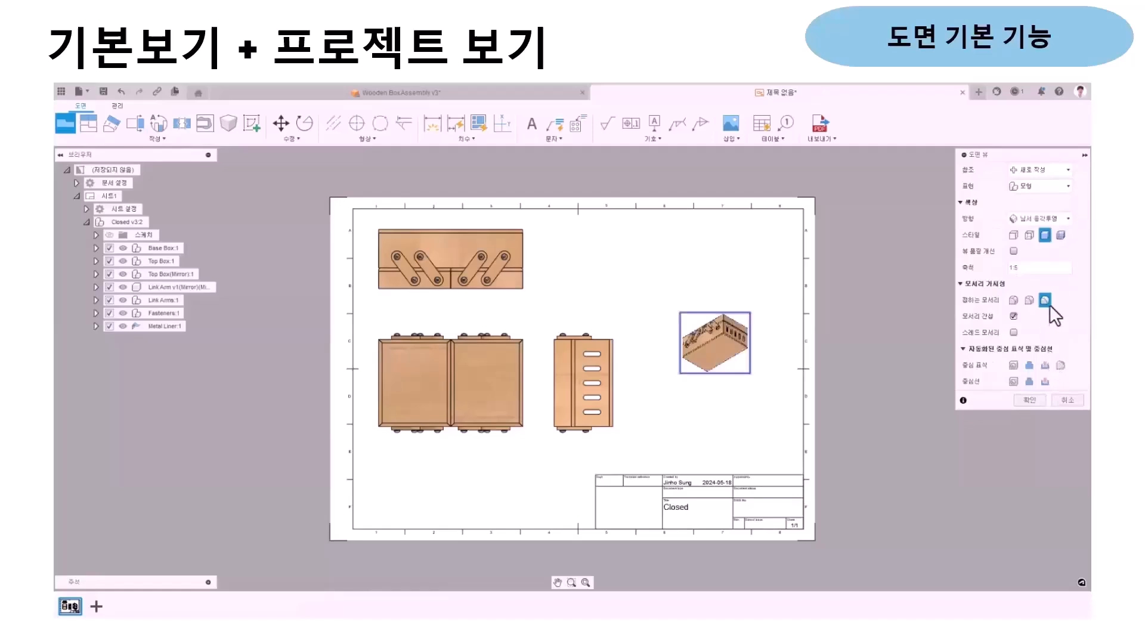
left_click(1051, 218)
left_click(1049, 202)
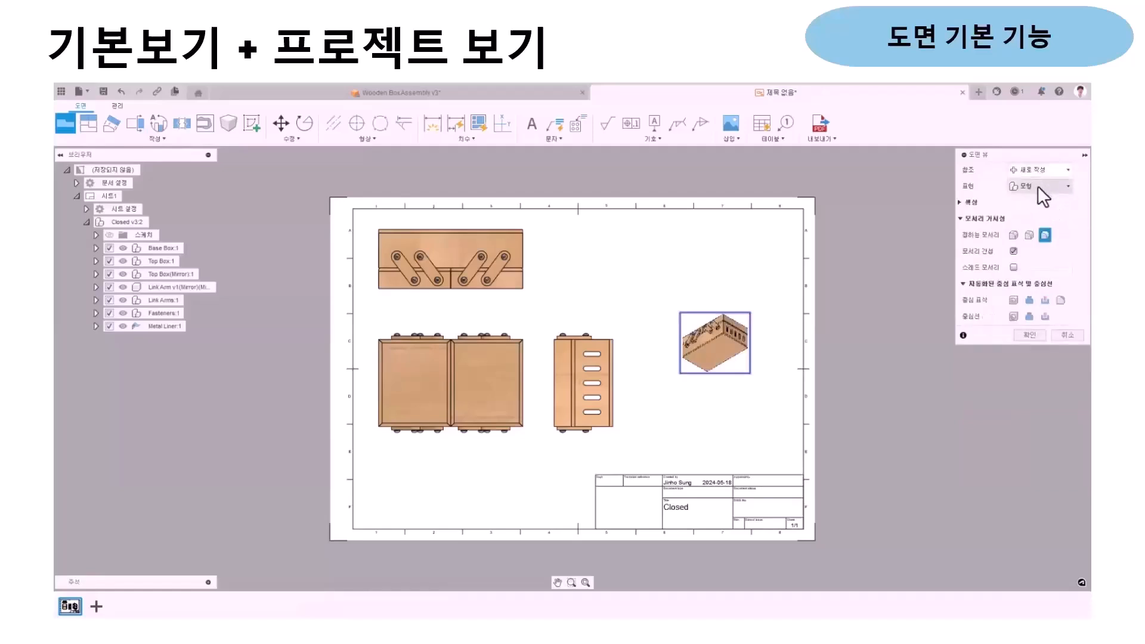
left_click(1040, 202)
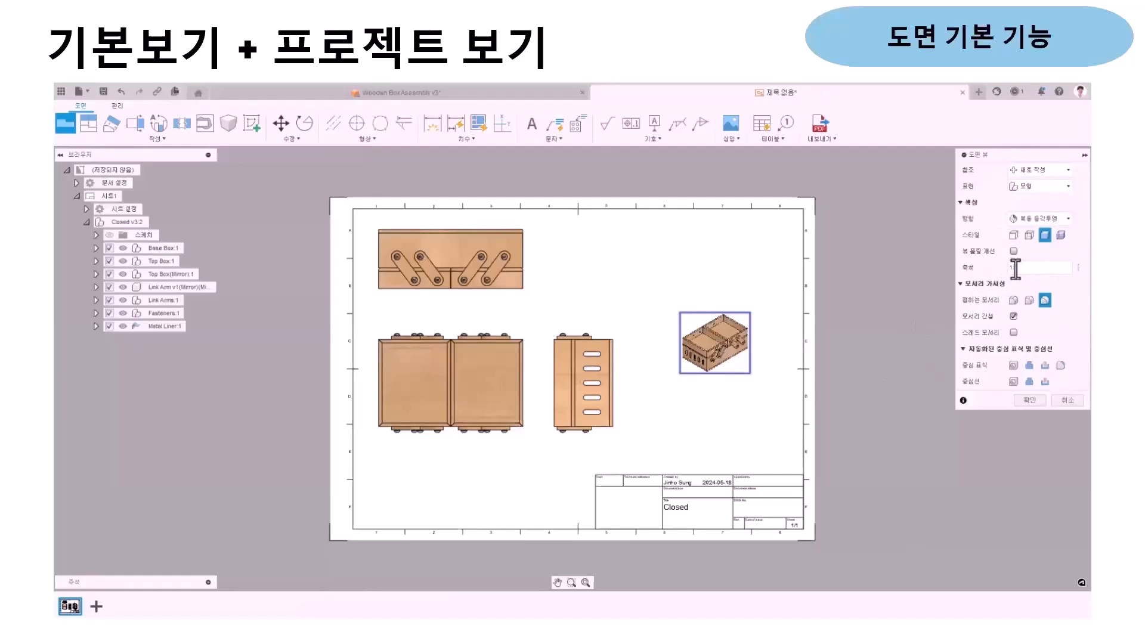
type("3")
key("Return")
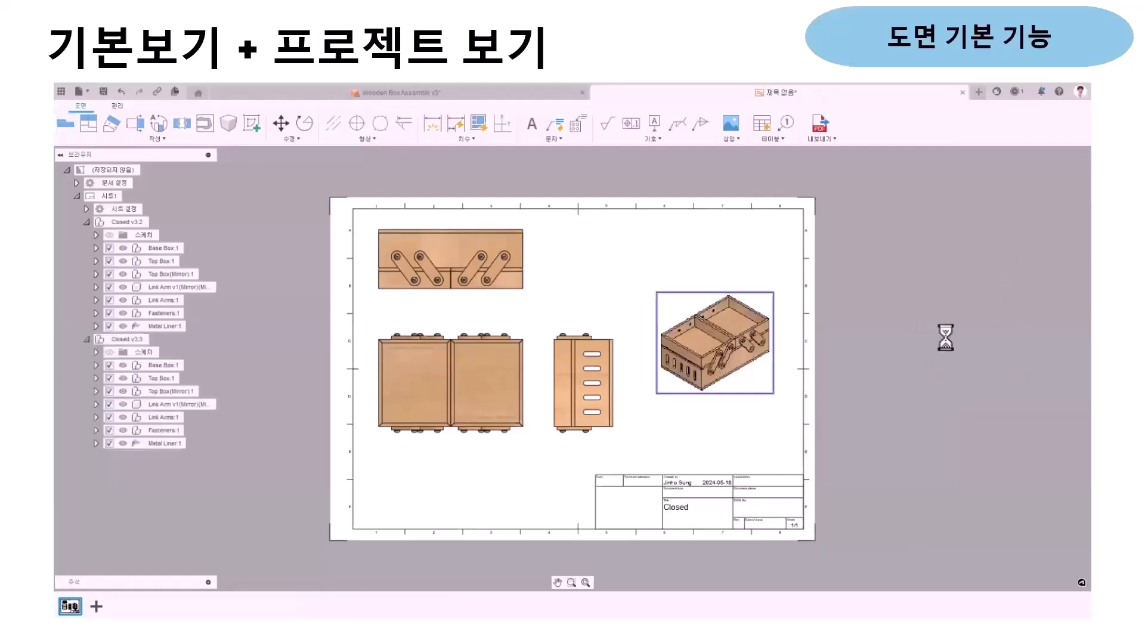
left_click_drag(718, 330, 721, 372)
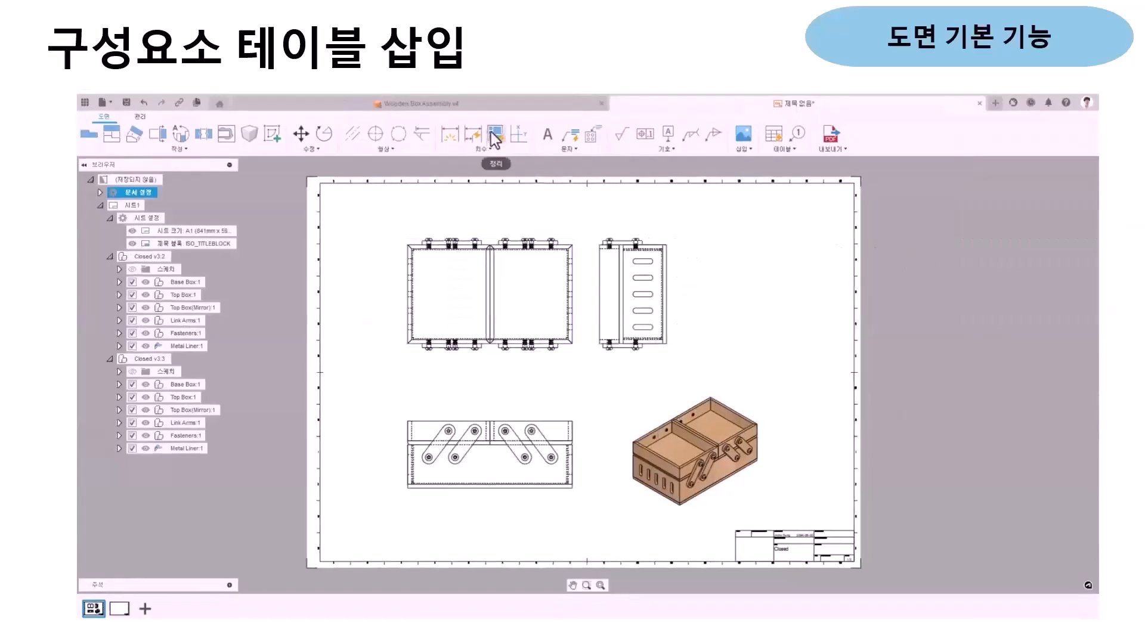
Insert a parts list table for the top view with the all-levels structure (모든 단계), anchored at the sheet border's upper right corner
left_click(493, 135)
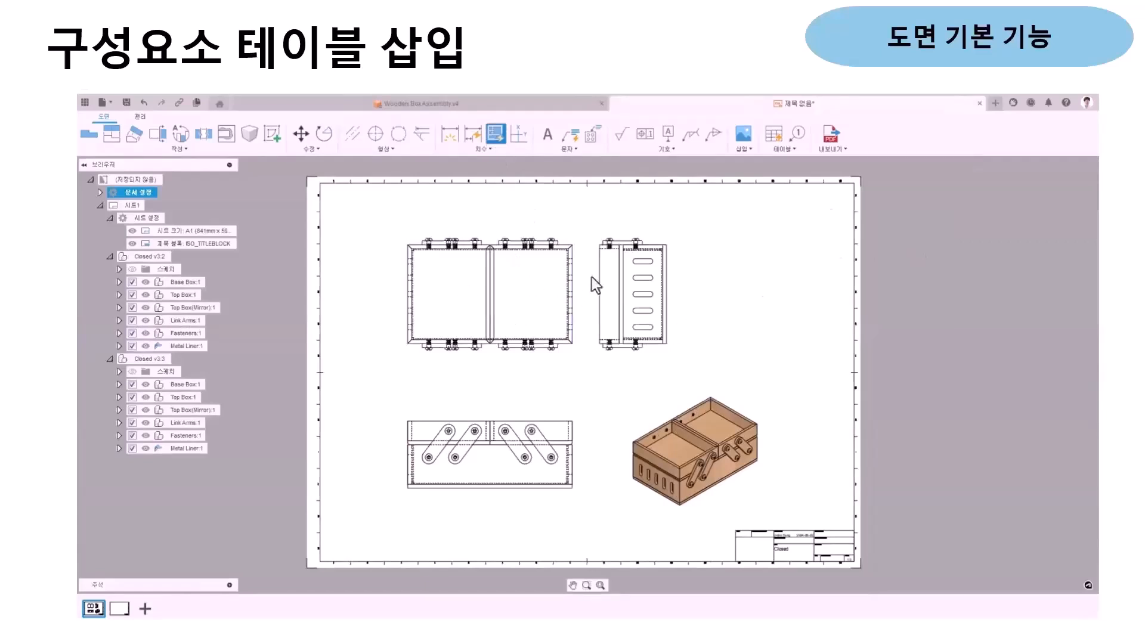
left_click(142, 102)
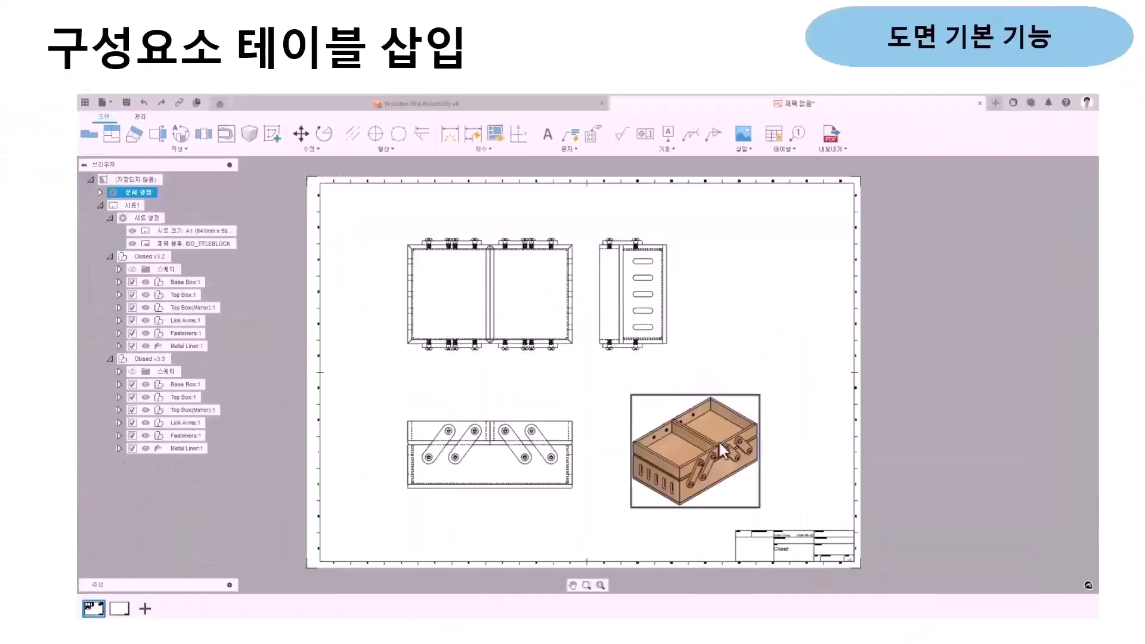
left_click(774, 134)
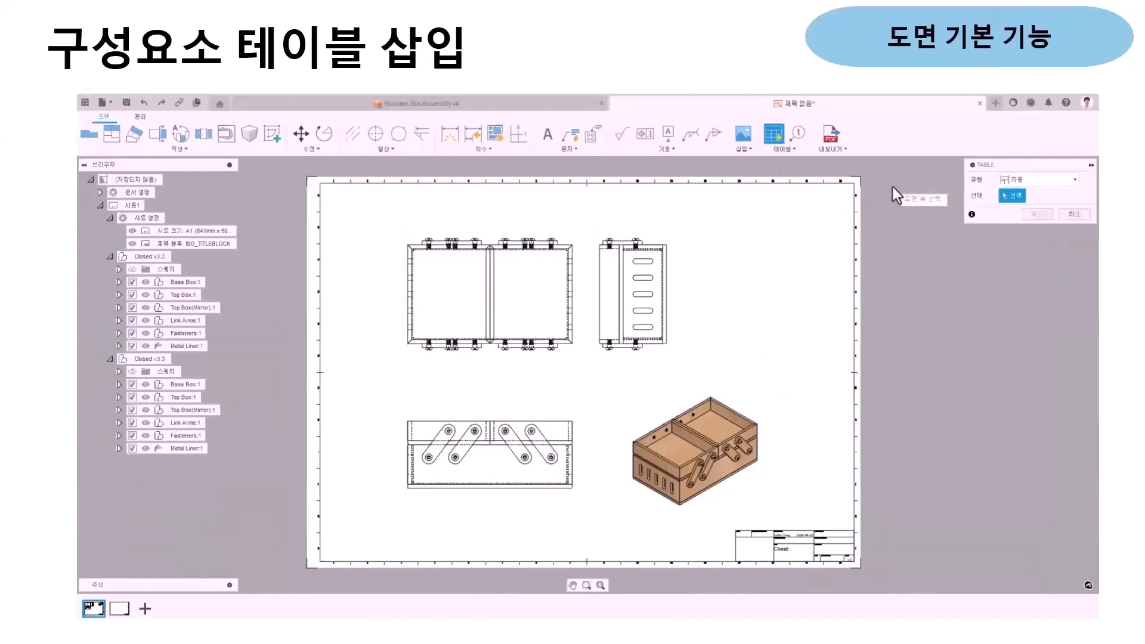
left_click(477, 289)
left_click(1040, 213)
left_click(1035, 234)
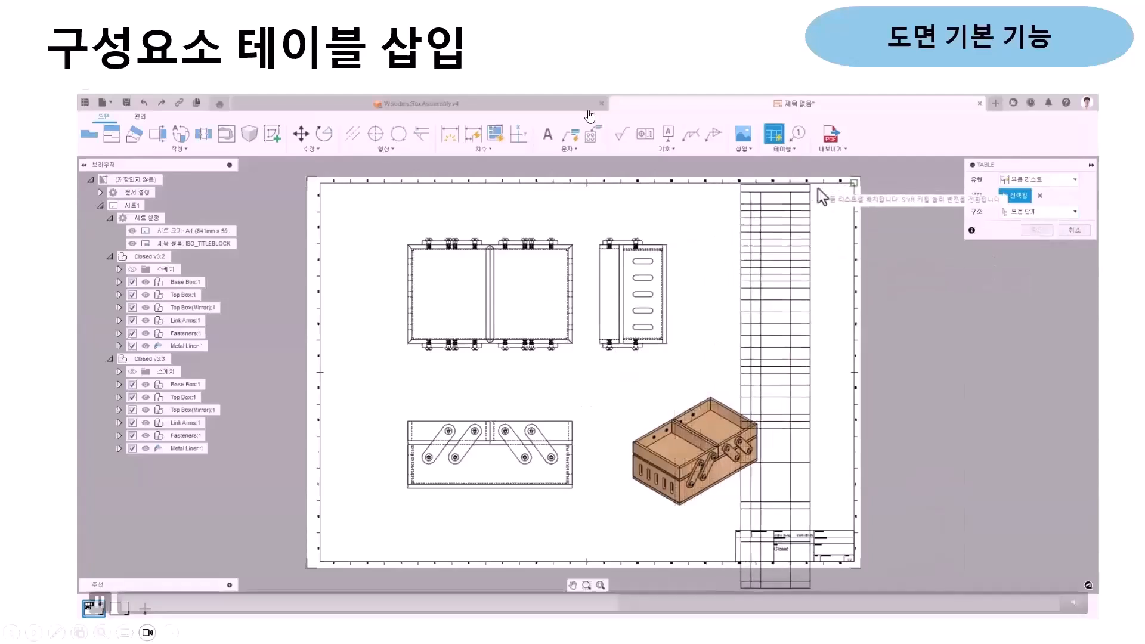
left_click(854, 185)
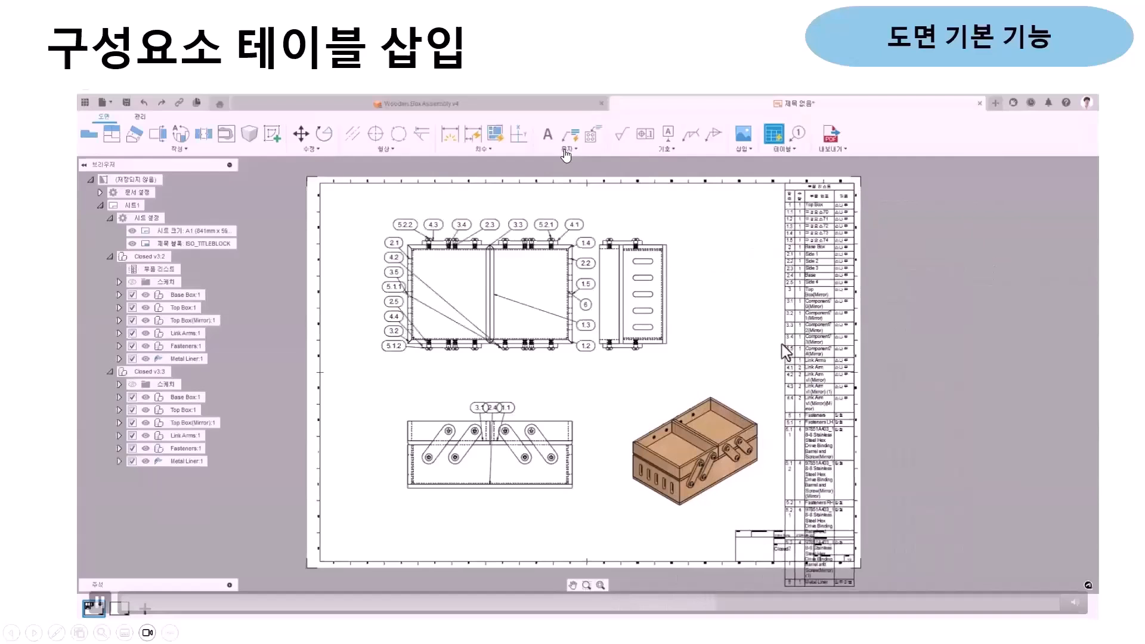
Widen the parts list's columns so the part names fit and the table stays above the title block
left_click(785, 345)
left_click_drag(785, 190, 710, 190)
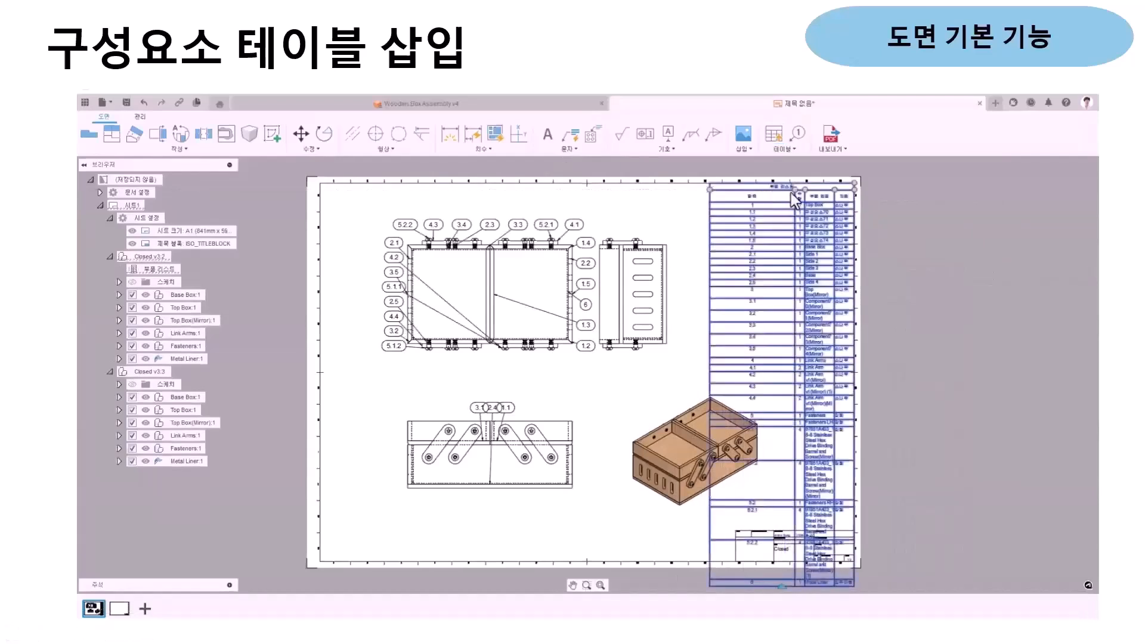
left_click(751, 326)
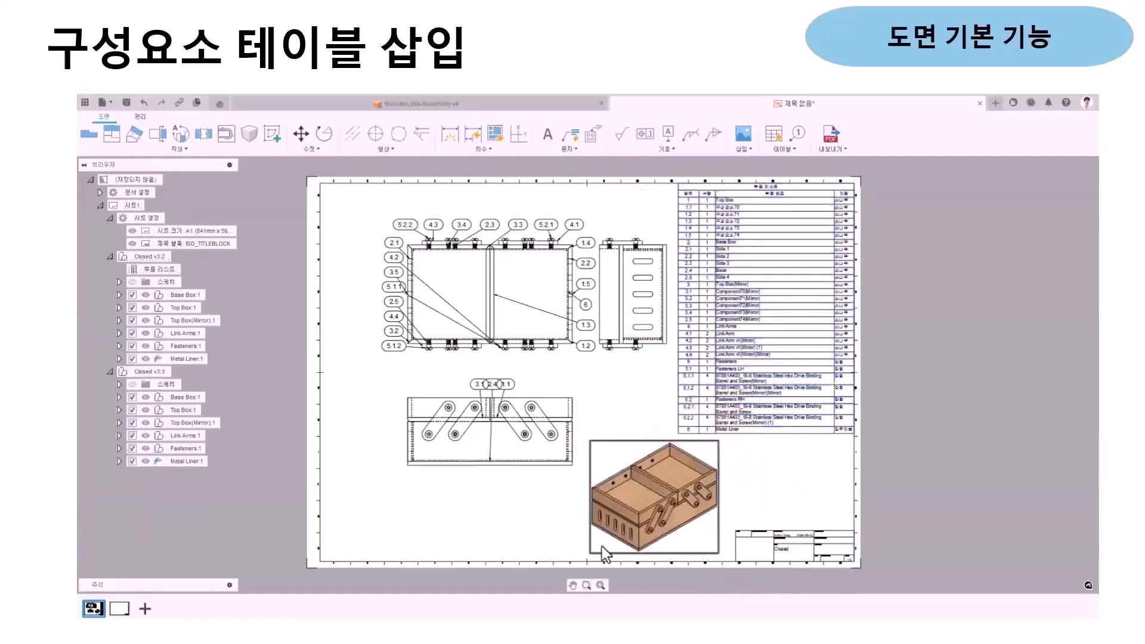
Move the front view up and shift the ballooned top view to the left, away from the side view
left_click_drag(527, 433, 502, 407)
left_click_drag(477, 304, 424, 302)
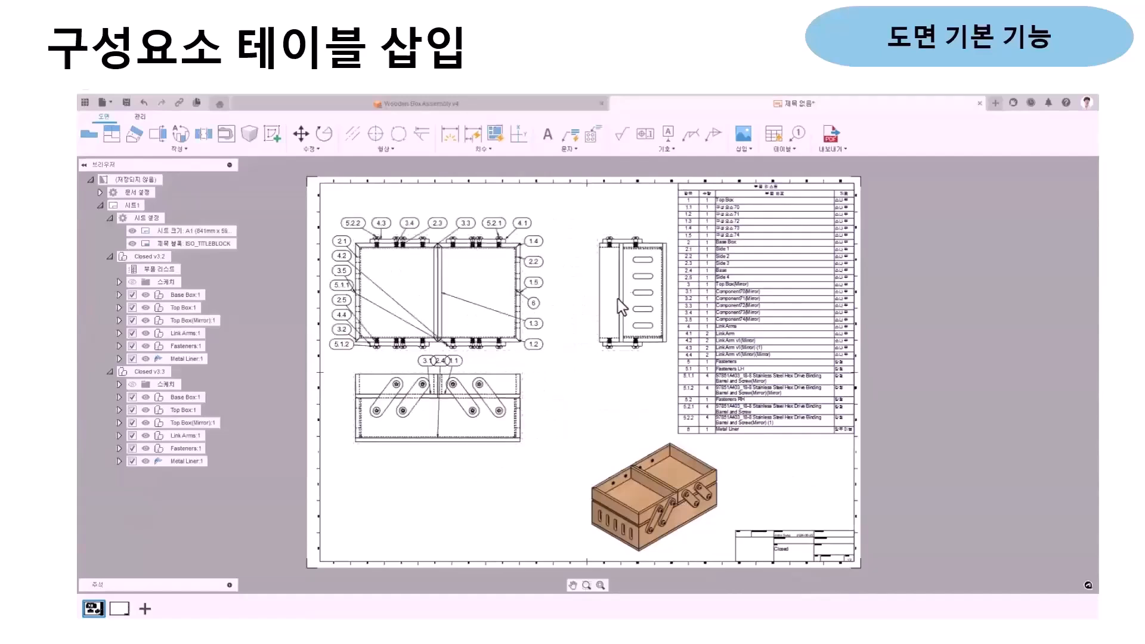
Shift the side view slightly toward the top view, away from the parts list
left_click_drag(632, 285, 607, 286)
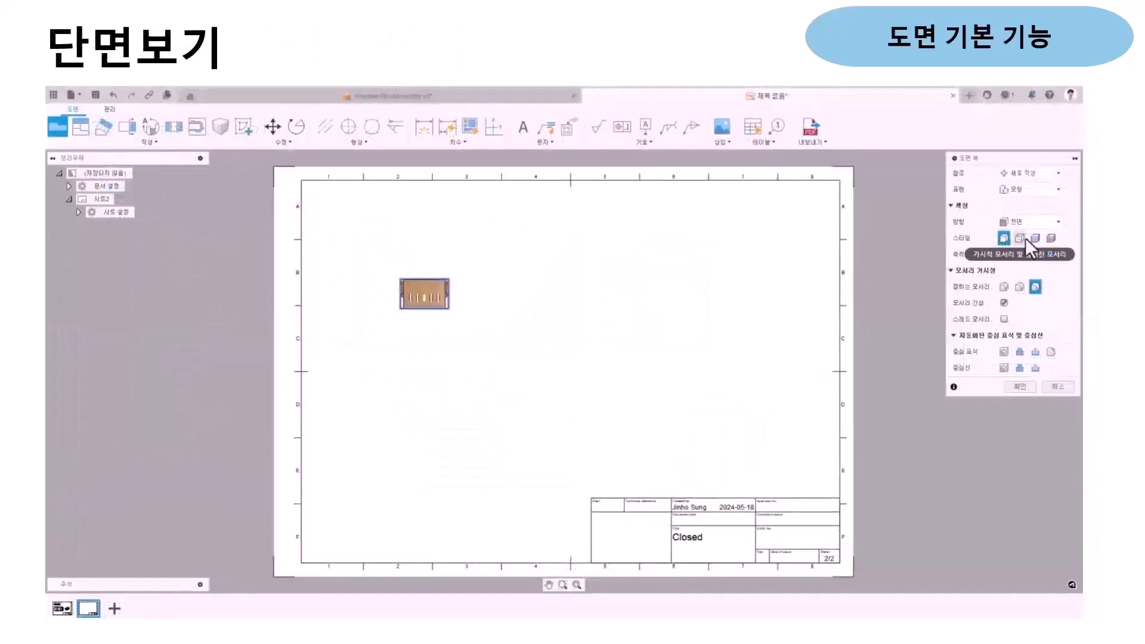
Configure the second sheet's base view with the shaded style and the RIGHT orientation
left_click(1036, 238)
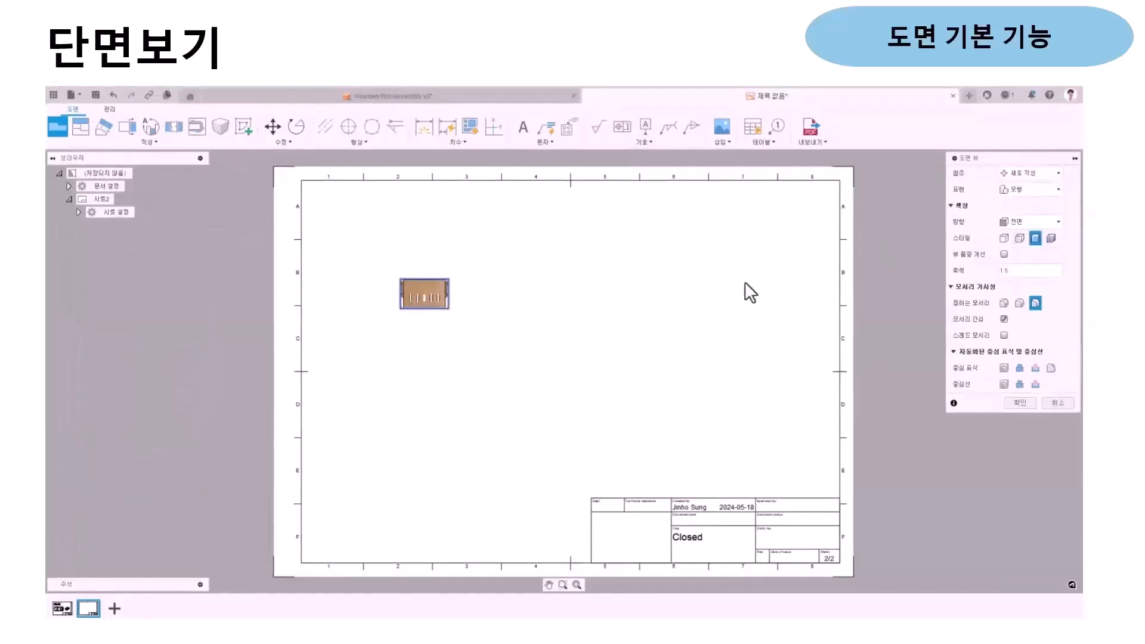
left_click(1035, 223)
left_click(1030, 236)
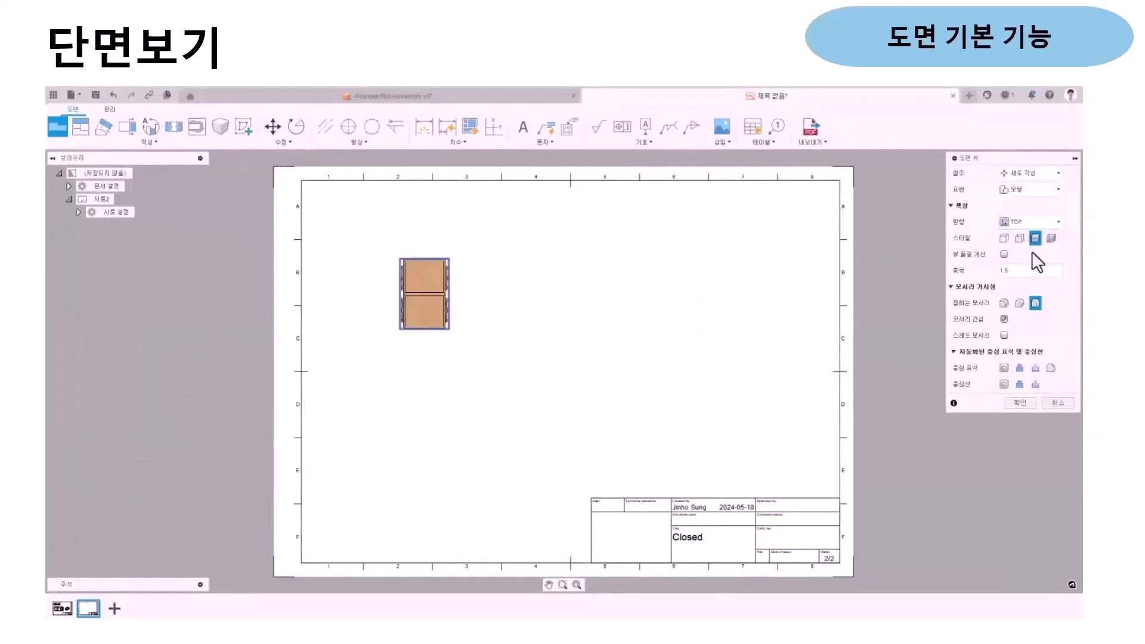
left_click(1022, 221)
left_click(1026, 246)
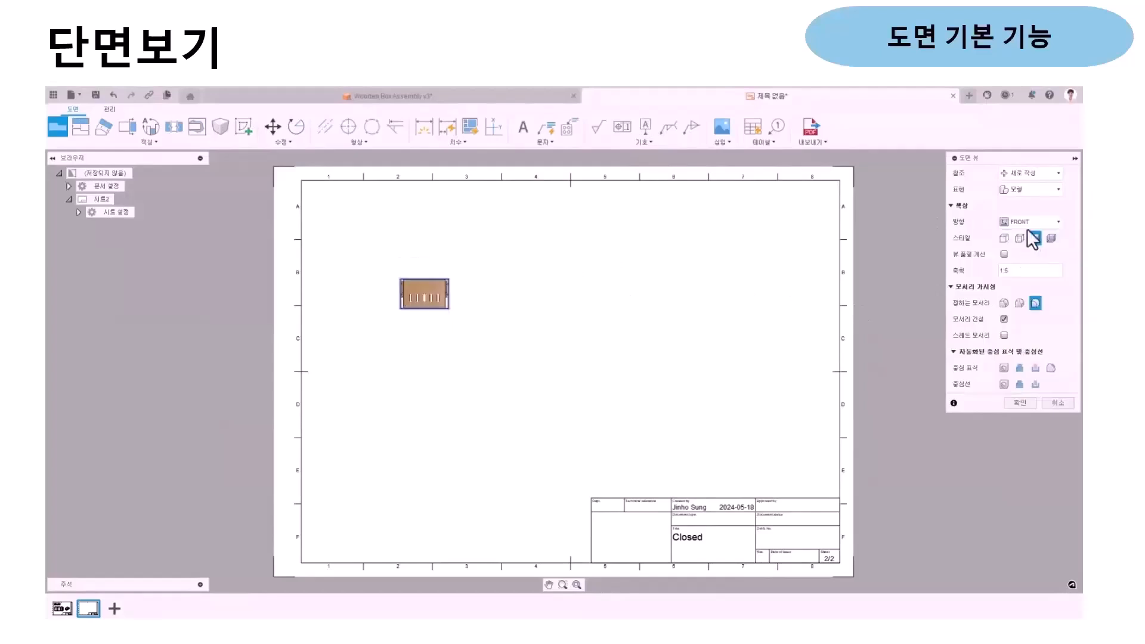
left_click(1024, 218)
left_click(1023, 257)
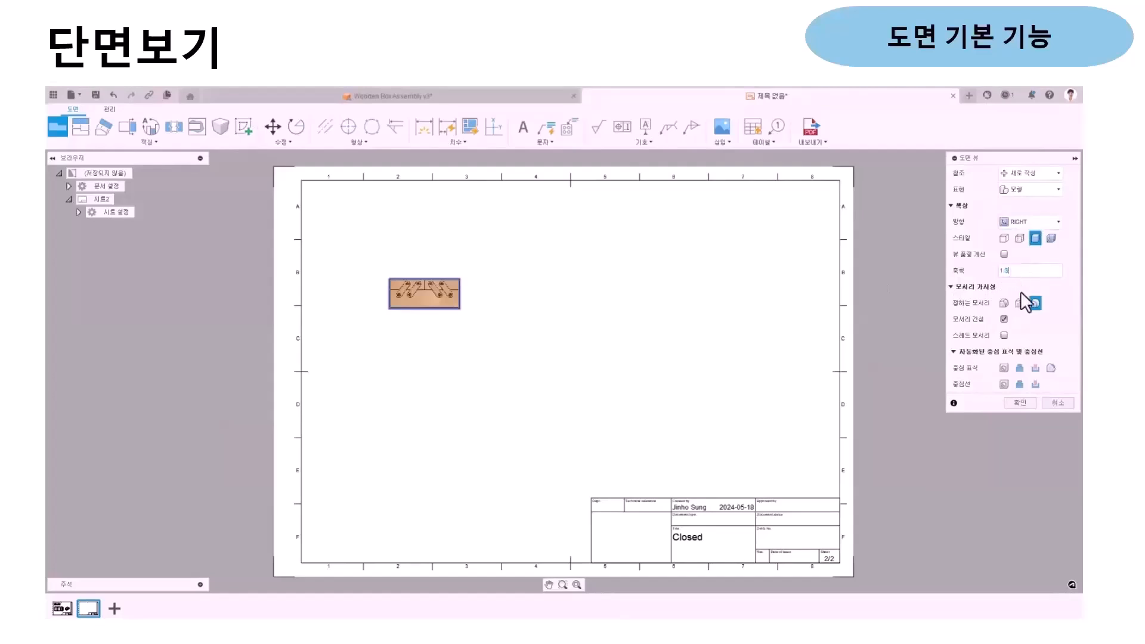
Set the base view's scale to 1:3 and finish placing it on the second sheet
key("Return")
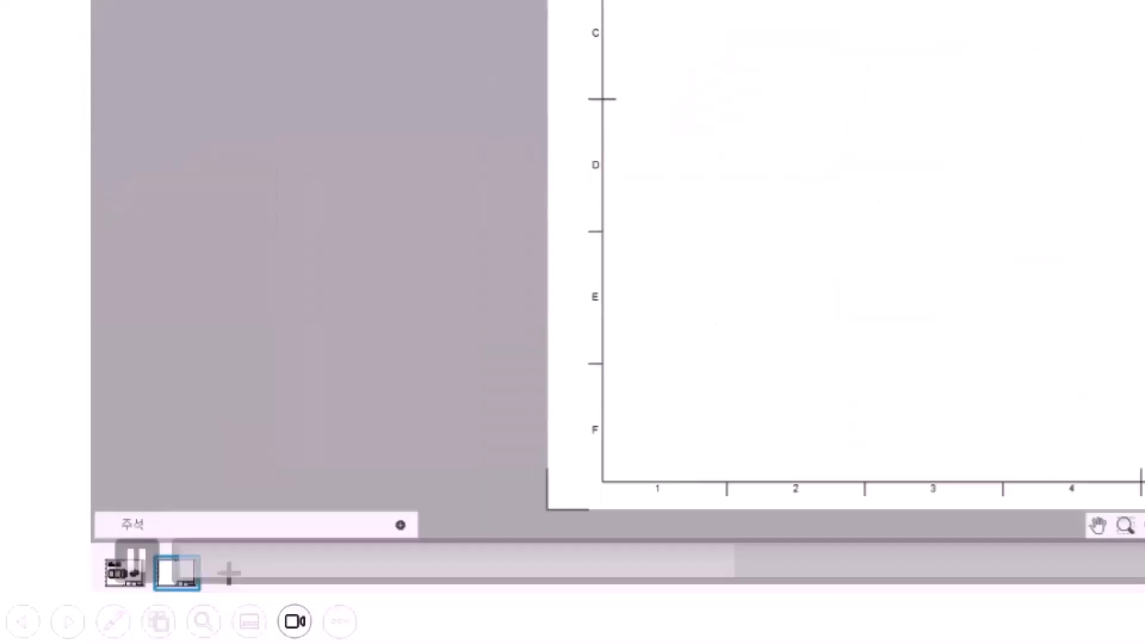
left_click_drag(154, 551, 242, 583)
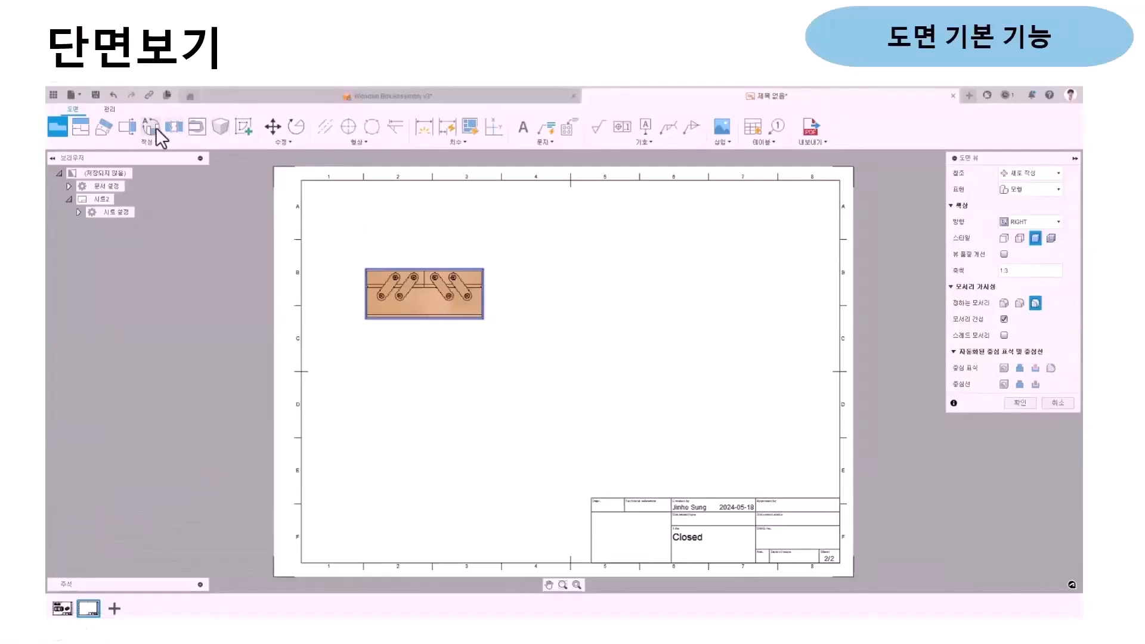
key("Return")
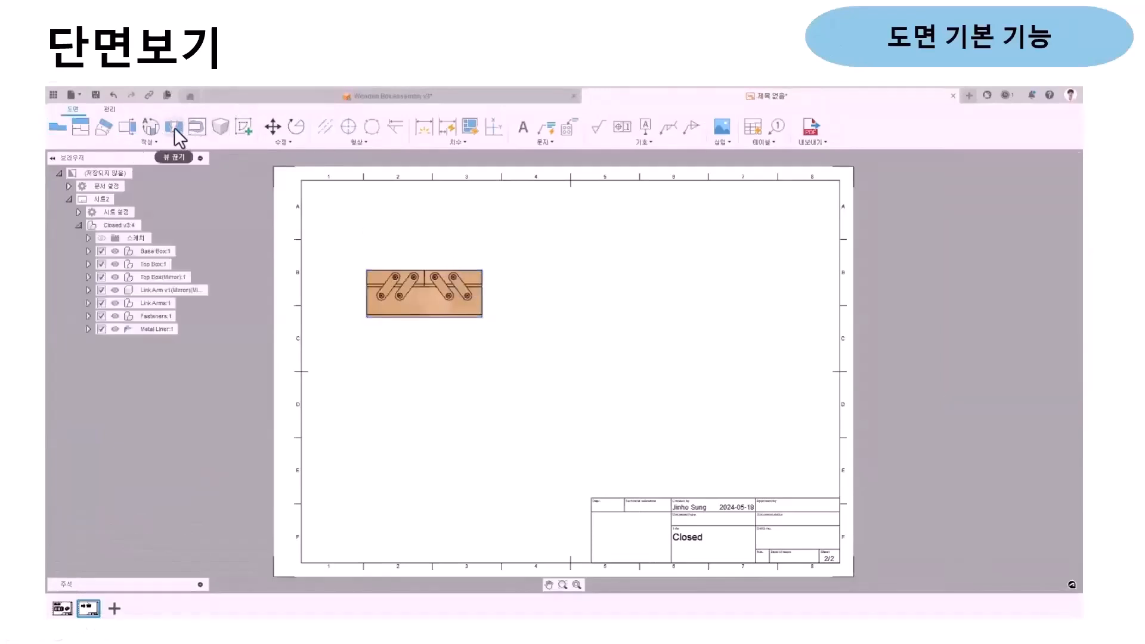
Create section view A from the base view with a vertical cutting line just right of its centre, placed beside it
left_click(148, 146)
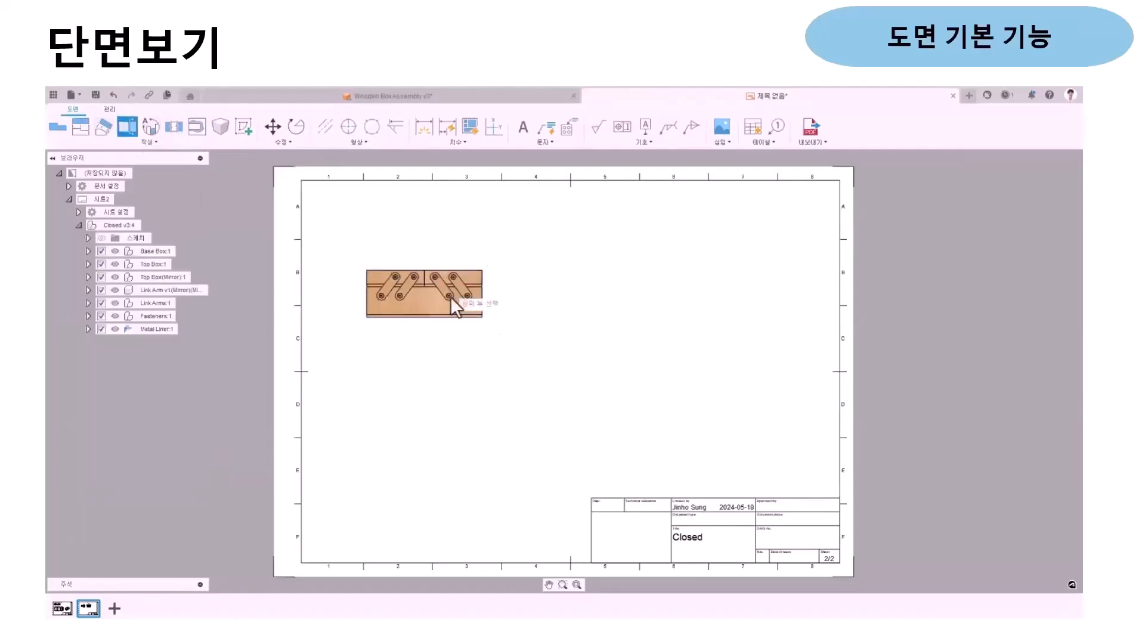
left_click(434, 292)
left_click(432, 249)
left_click(434, 348)
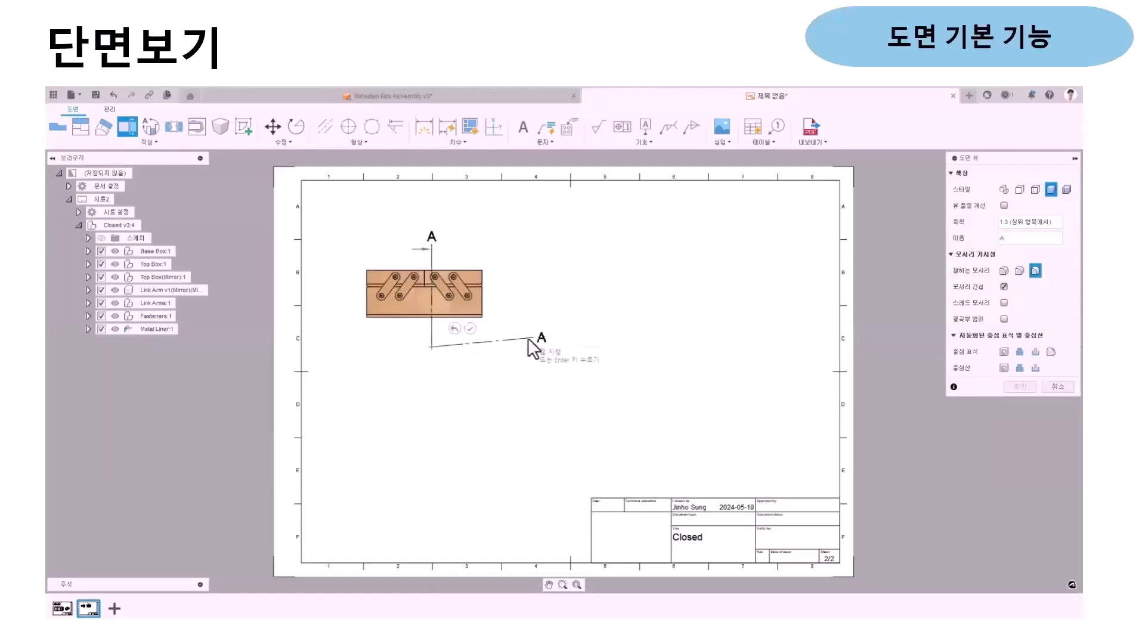
left_click(470, 328)
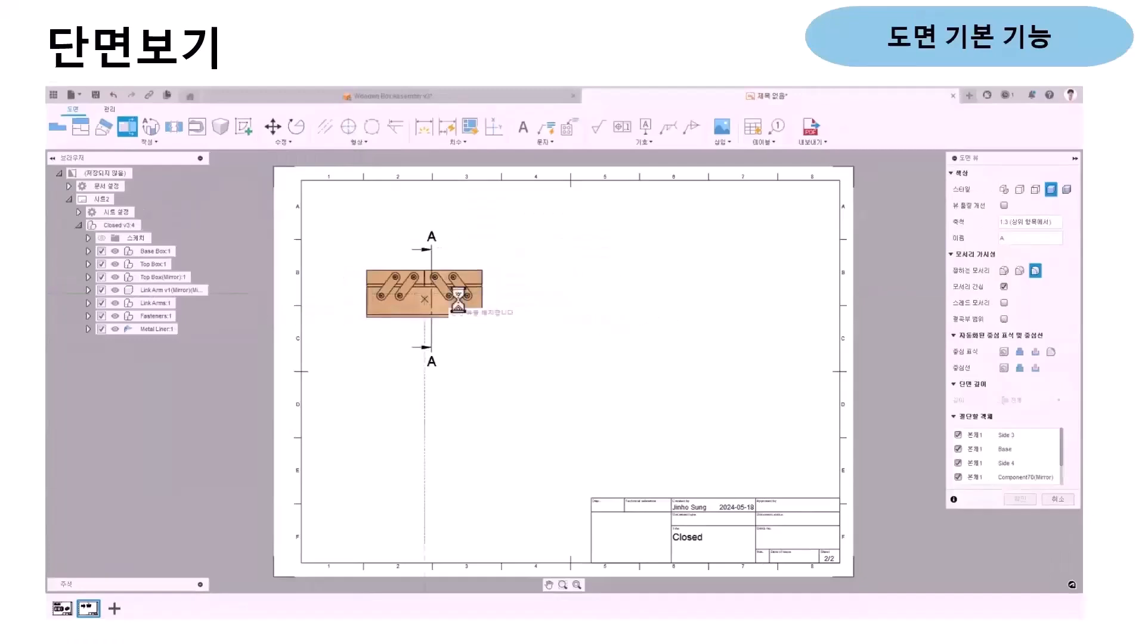
left_click(571, 299)
Set the section view's scale to 1:1 and move it clear of the base view
left_click_drag(1000, 222, 1071, 223)
type("1:2")
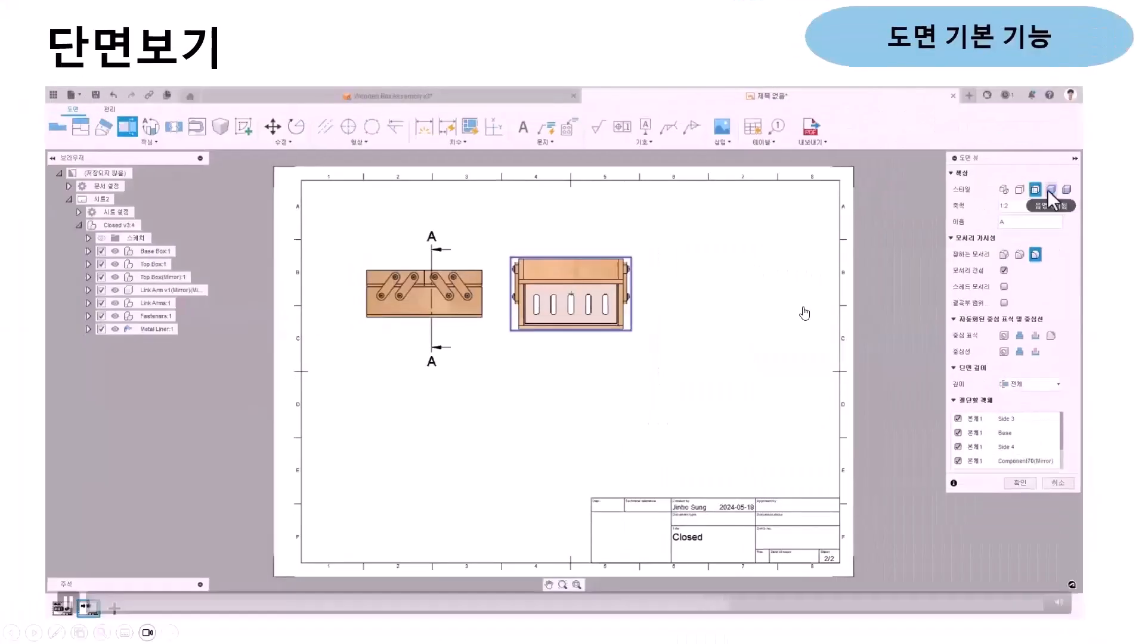
left_click(1015, 208)
key("BackSpace")
type("1")
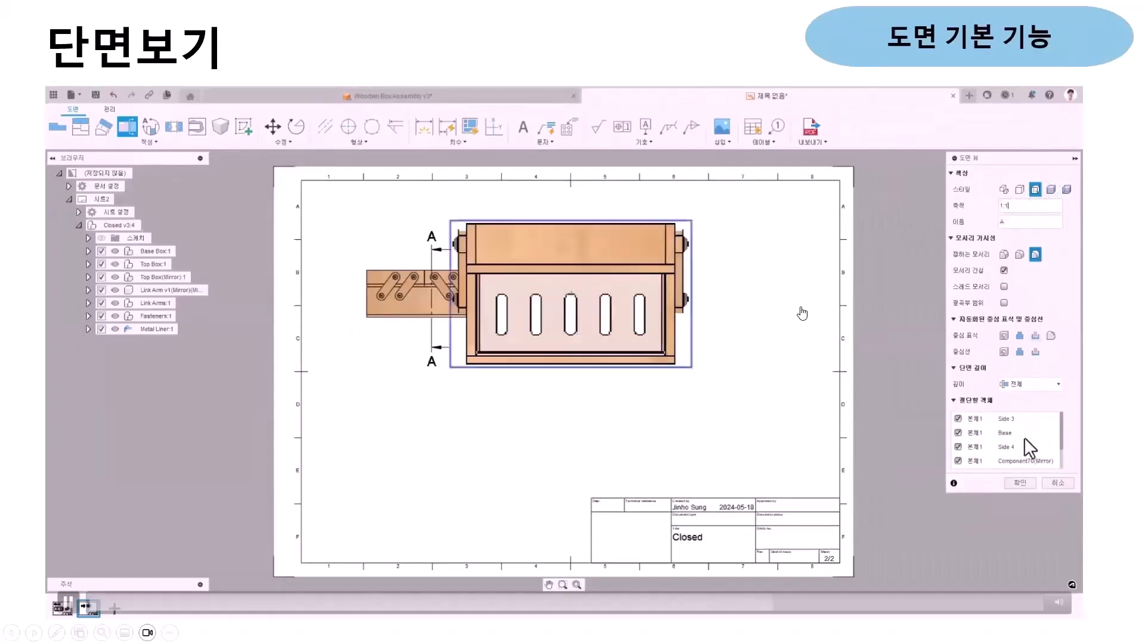
left_click(1019, 482)
left_click_drag(681, 296, 724, 297)
Edit section view A-A to use the visible and hidden edges style
left_click(722, 291)
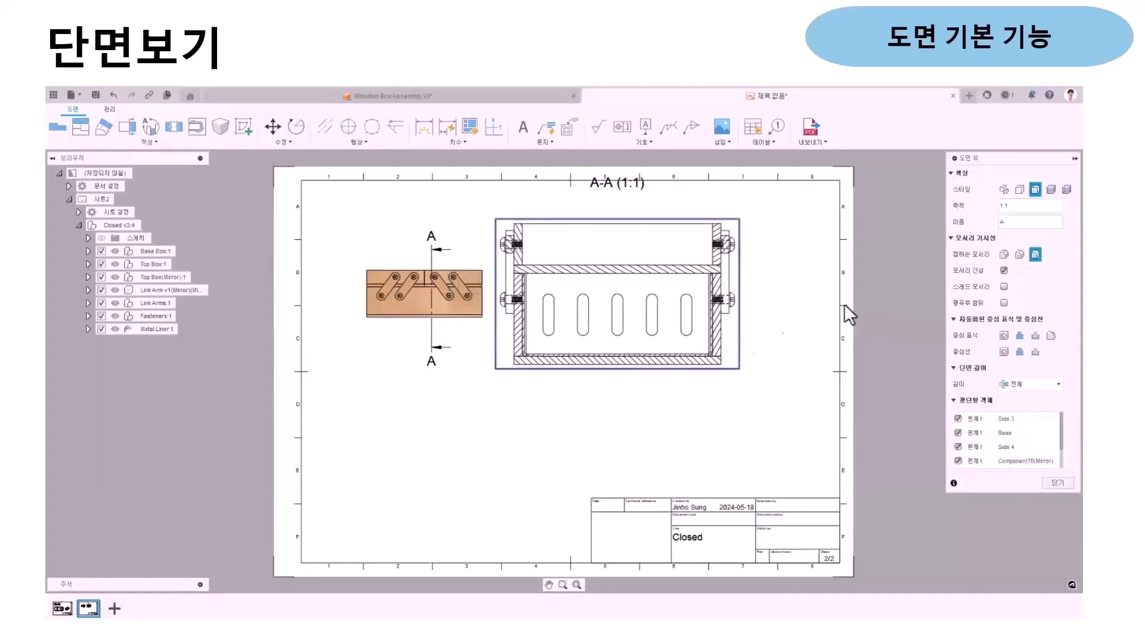
left_click(1035, 189)
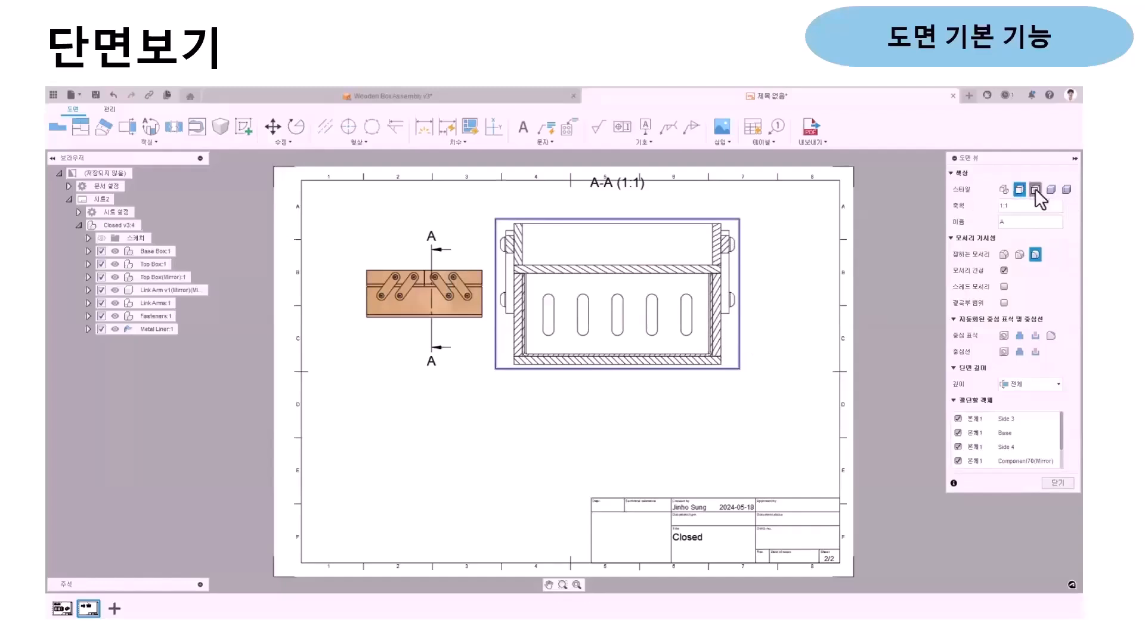
left_click(1059, 484)
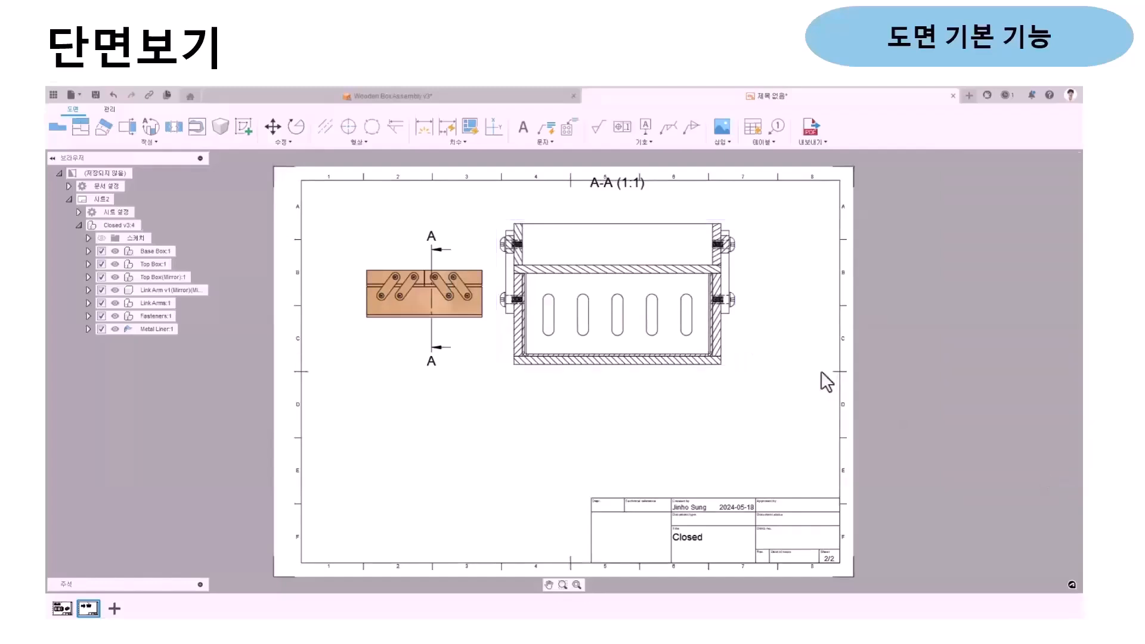
Change the hatch pattern of the lower box's right side wall in section A-A to ANSI34
double_click(722, 343)
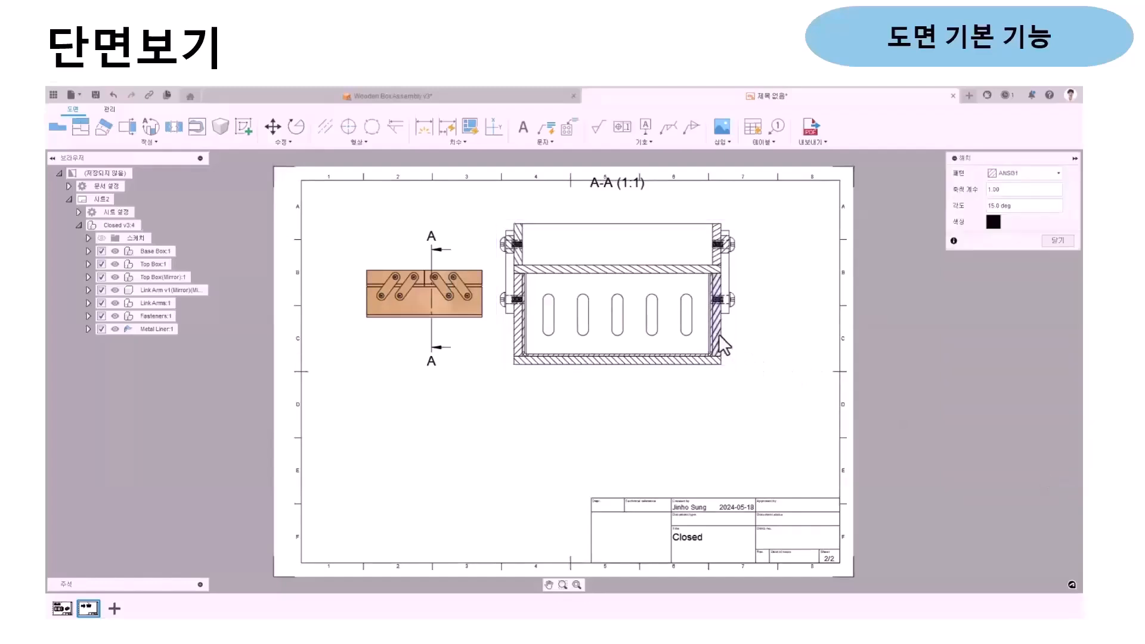
left_click(1029, 177)
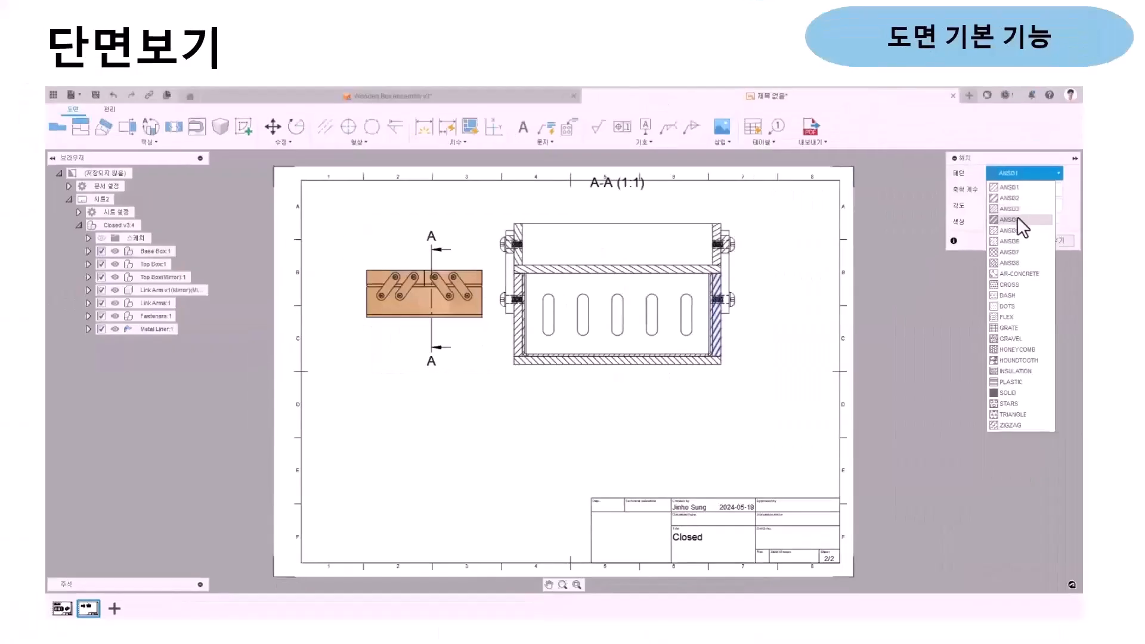
left_click(1002, 147)
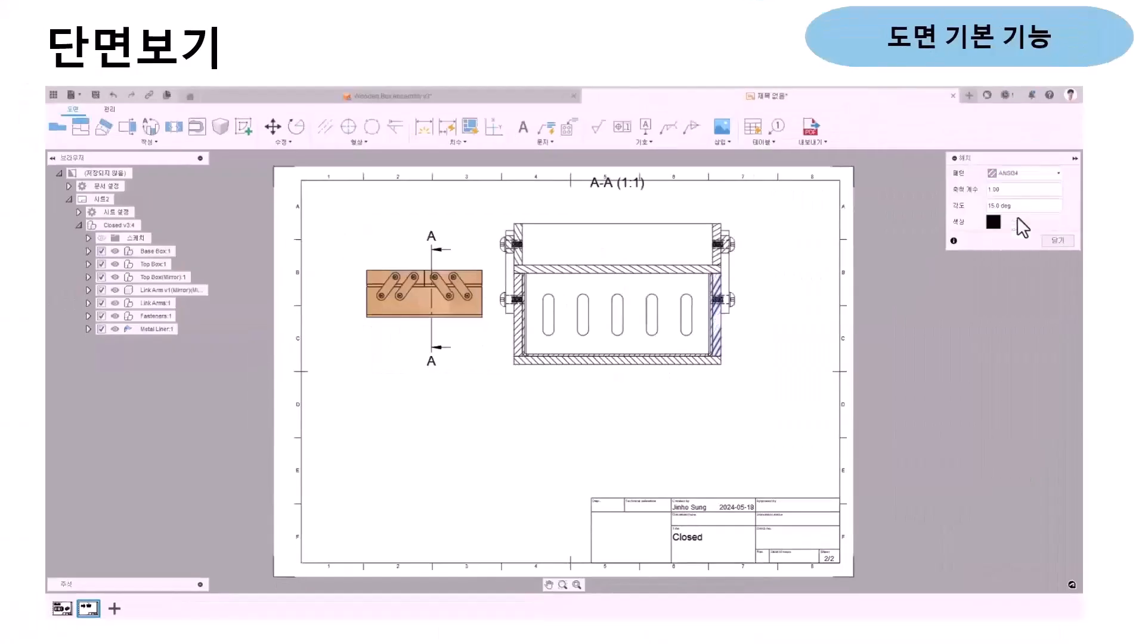
left_click(1057, 241)
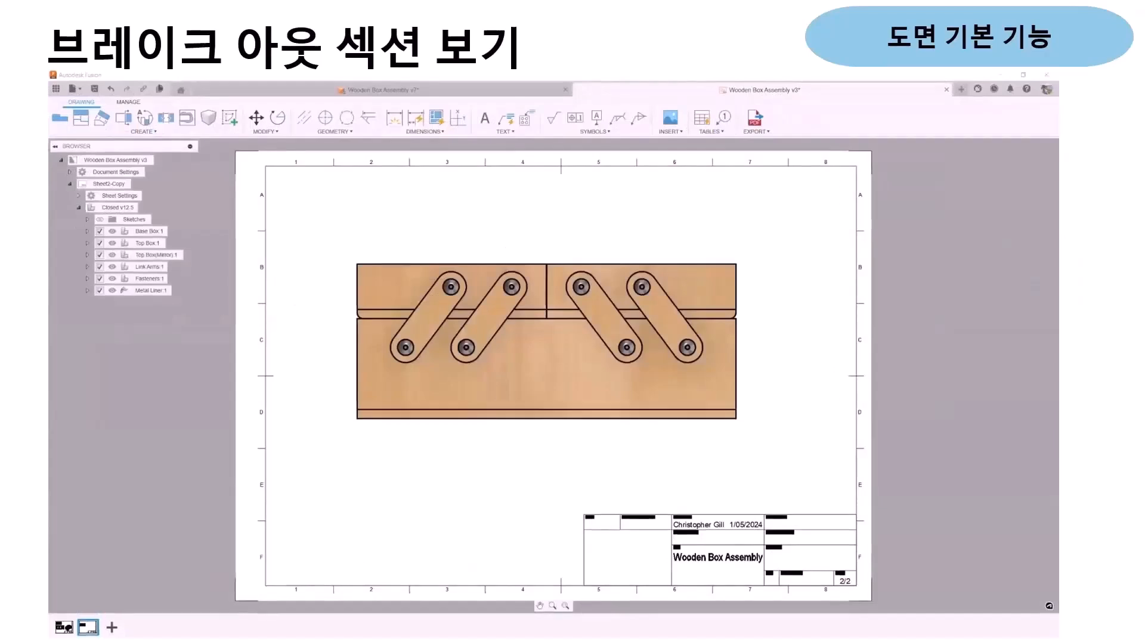
Start a breakout section on the shaded box view and sketch a closed, rounded cut profile around the third link arm
left_click(375, 384)
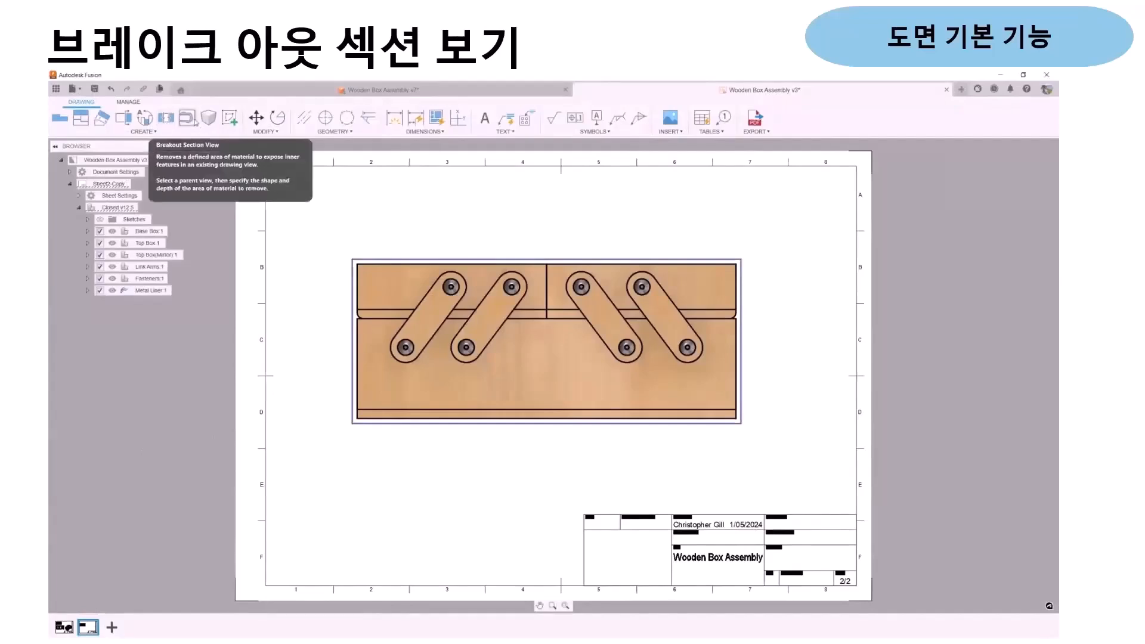
left_click(194, 122)
left_click(561, 293)
left_click(644, 325)
left_click(617, 388)
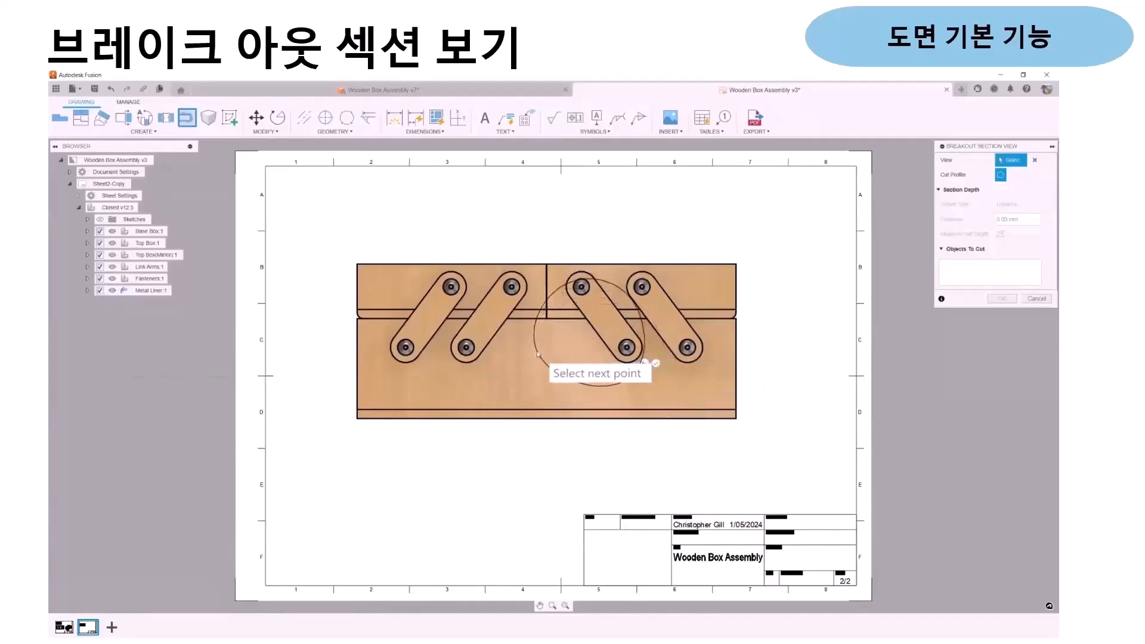
left_click(550, 330)
left_click(549, 327)
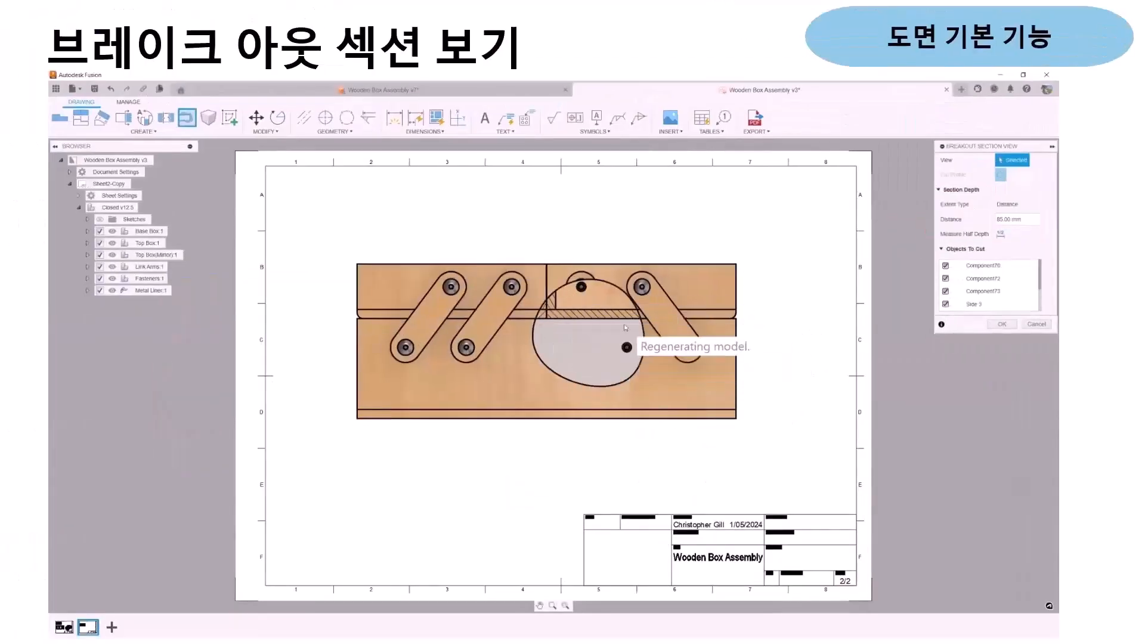
Set the breakout section's distance to 17 mm and exclude the third link arm, Link Arm v1(Mirror) (1), from the objects to cut
left_click_drag(1003, 220, 983, 222)
type("17")
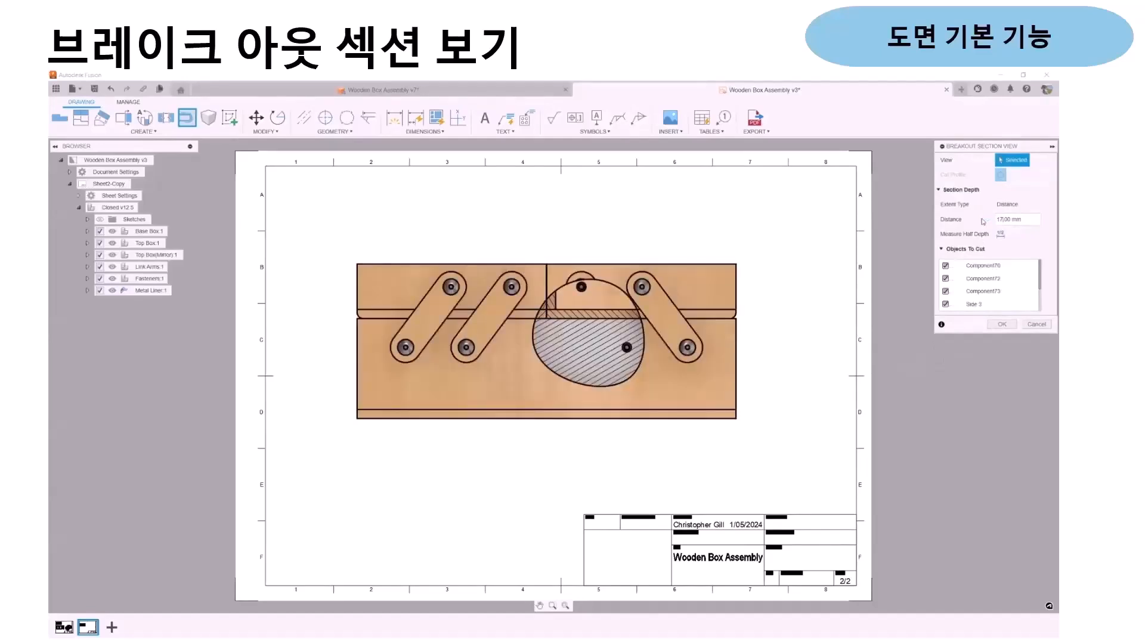
scroll(974, 292, "down", 5)
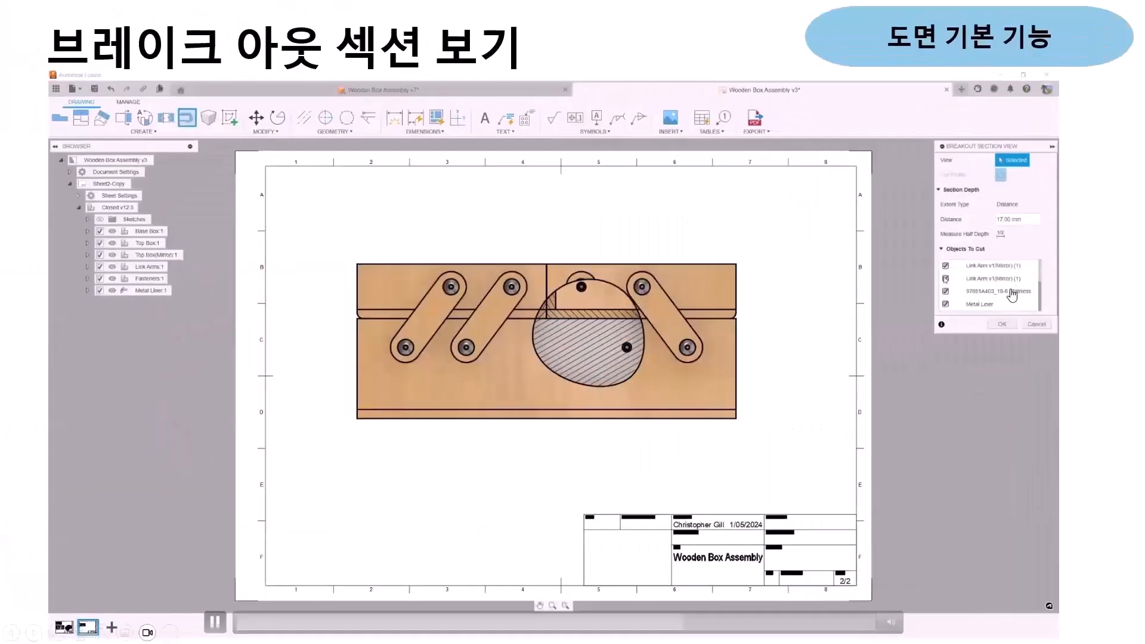
left_click(946, 278)
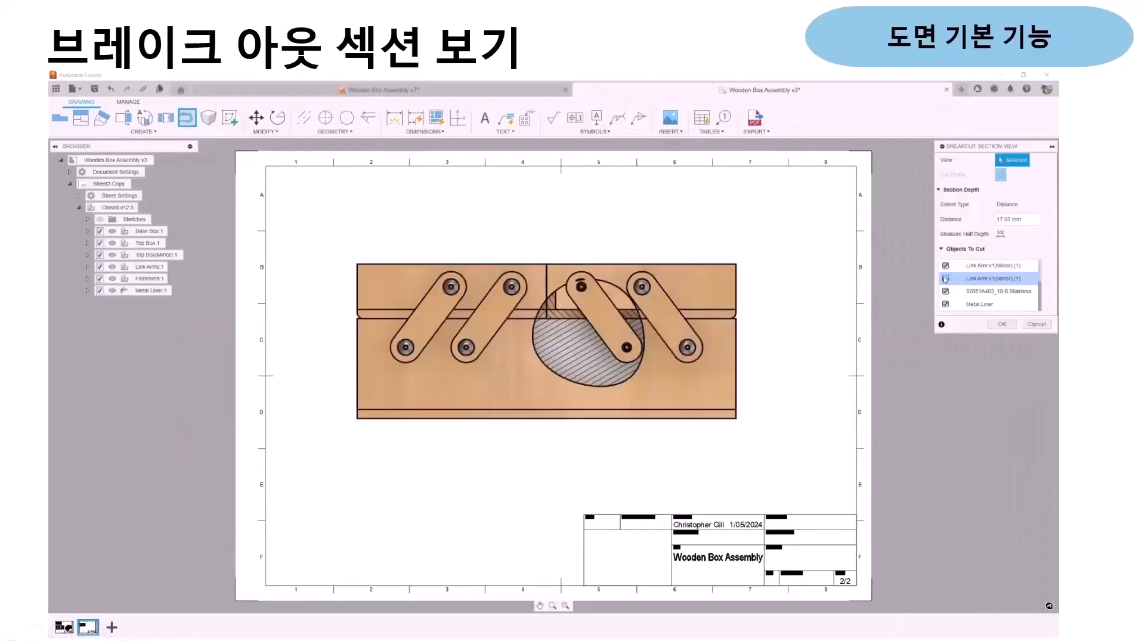
scroll(618, 316, "down", 1)
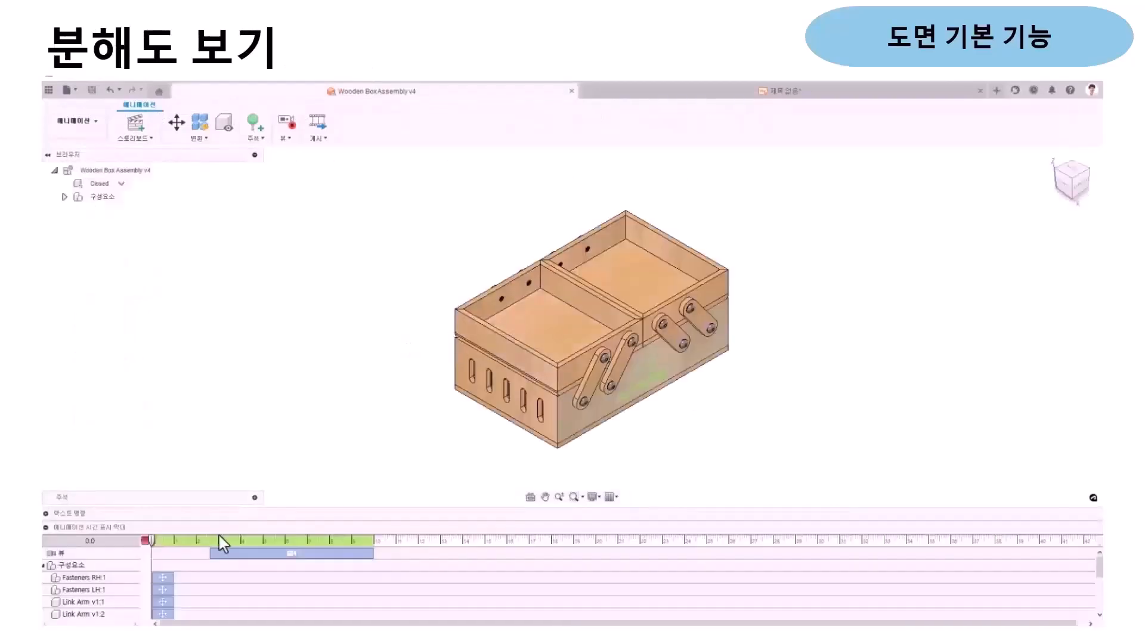
Scrub through the wooden box assembly's animation timeline to preview the exploded storyboard
left_click_drag(143, 544, 191, 544)
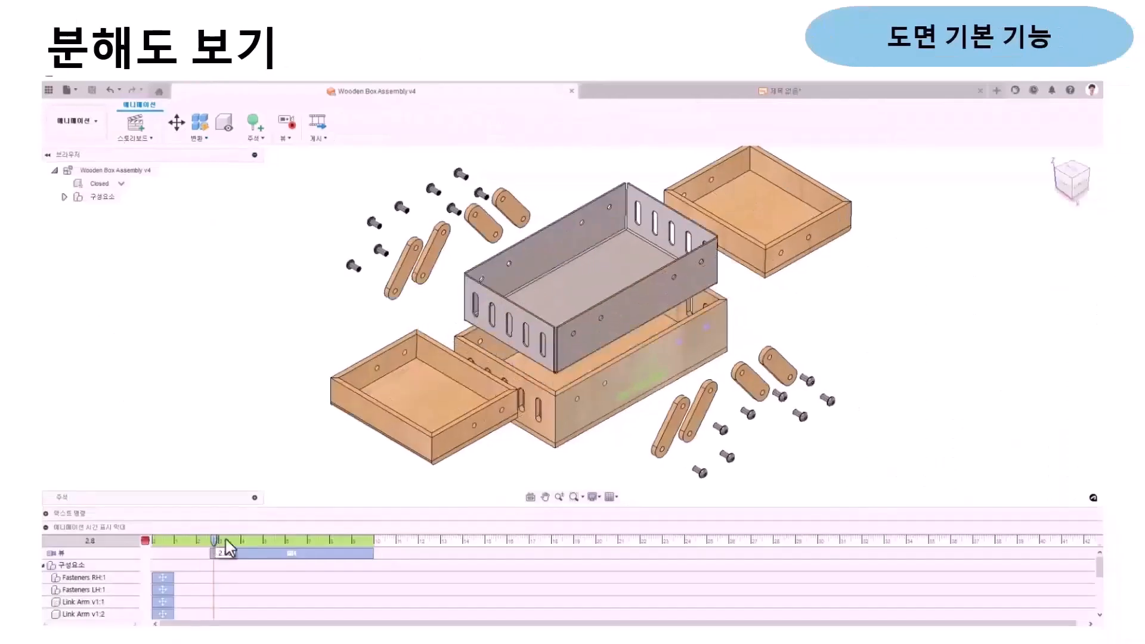
left_click_drag(227, 541, 419, 541)
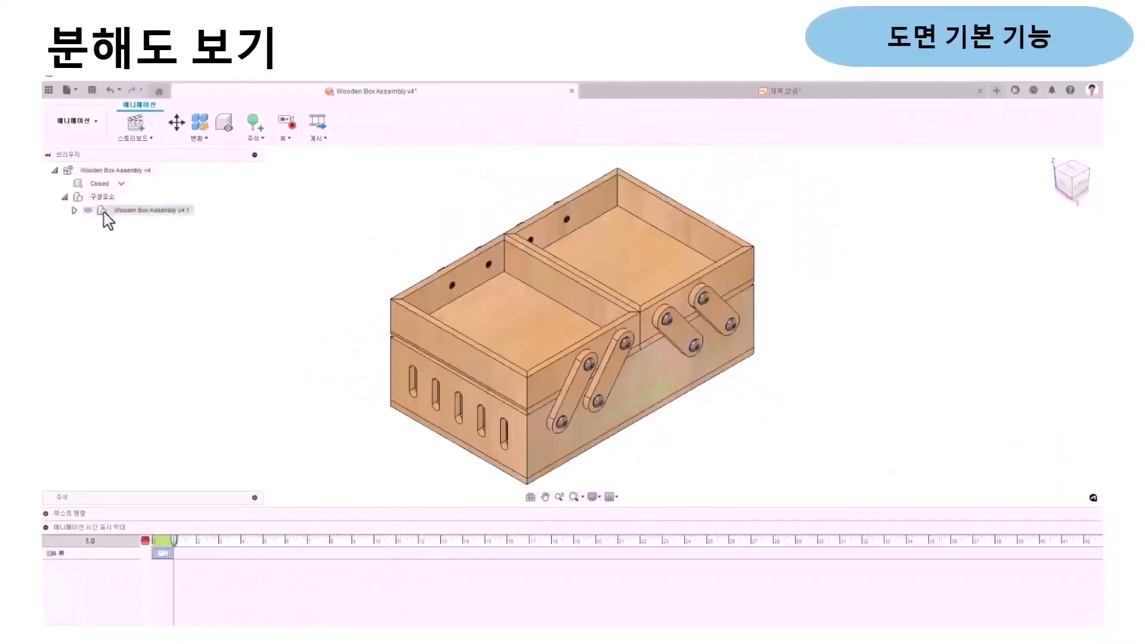
Auto-explode the Wooden Box Assembly v4:1 component at all levels (모든 수준) and accept the explosion
left_click(124, 211)
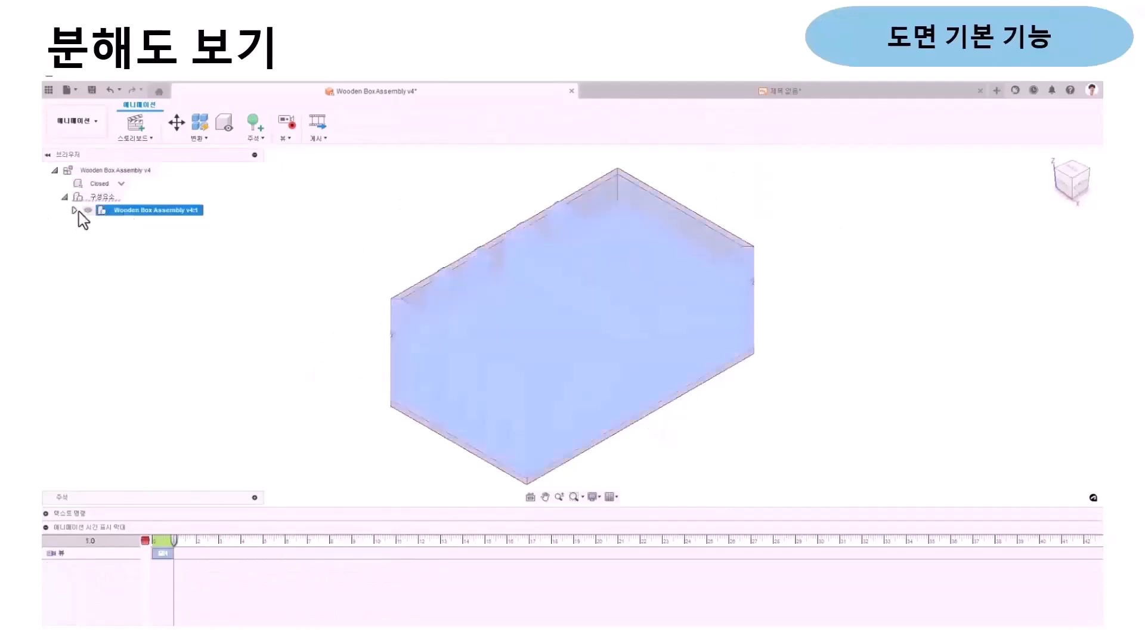
left_click(75, 210)
left_click(199, 138)
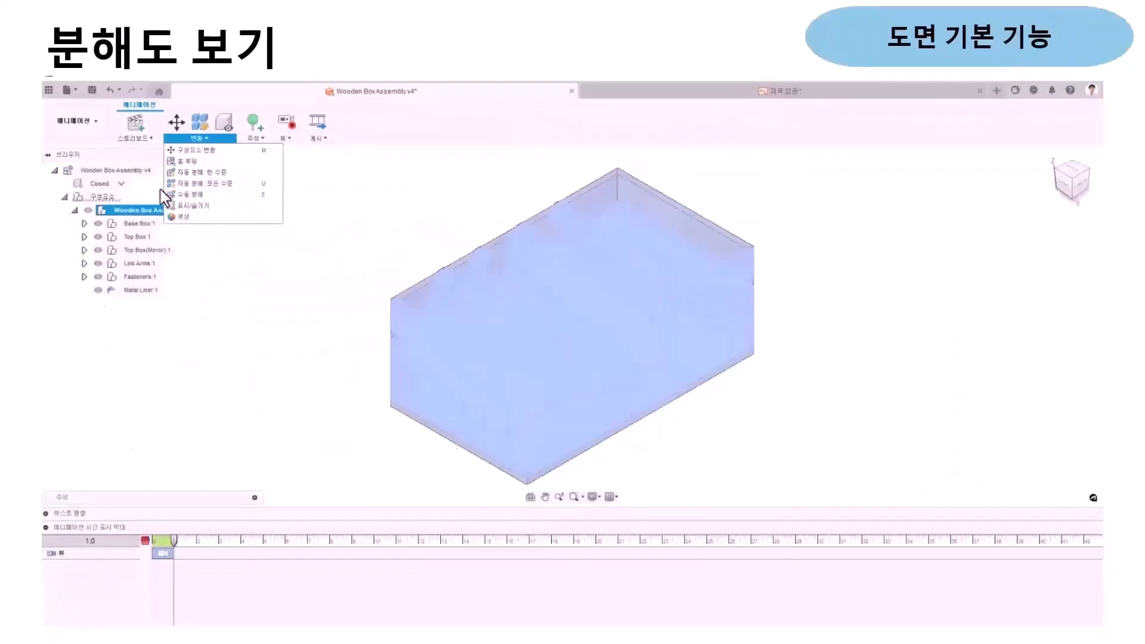
left_click(213, 184)
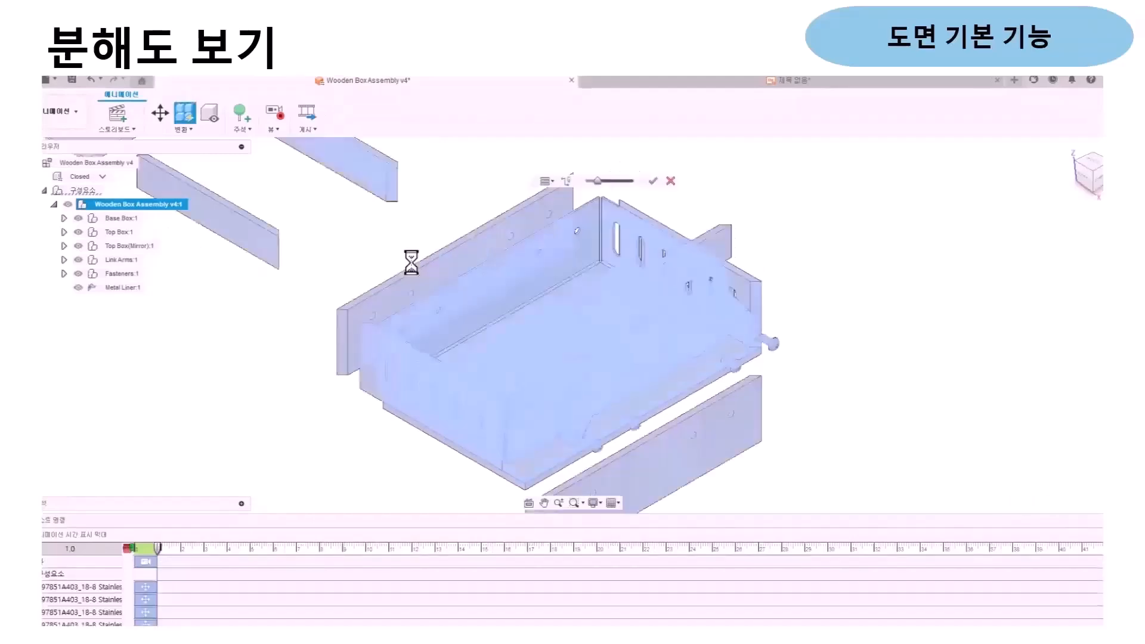
scroll(428, 277, "down", 8)
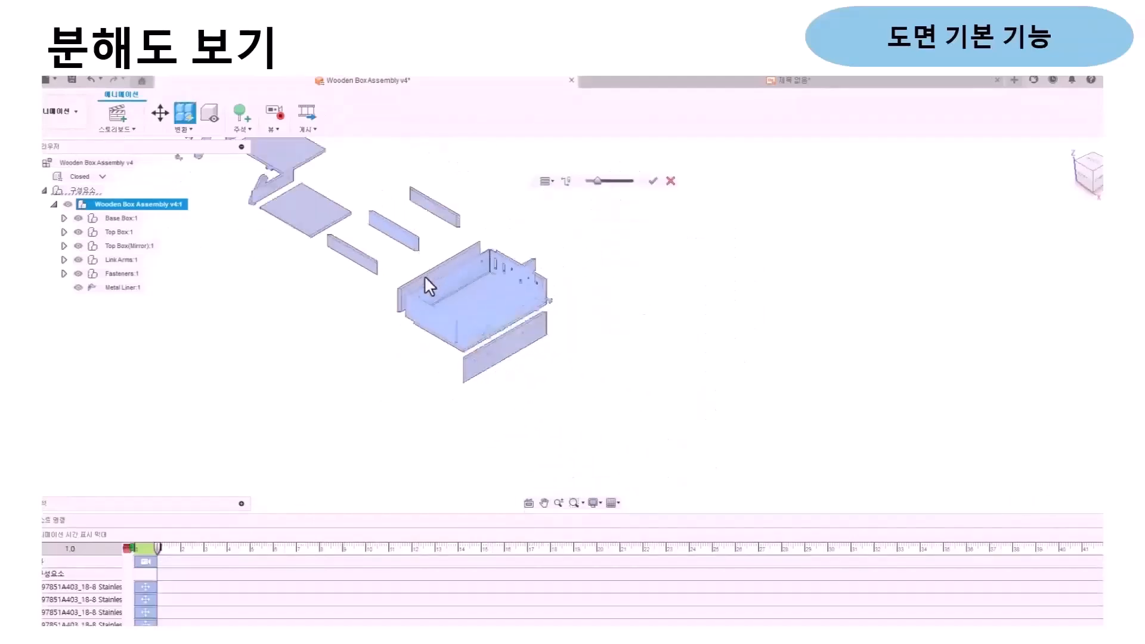
scroll(383, 209, "up", 1)
left_click(653, 181)
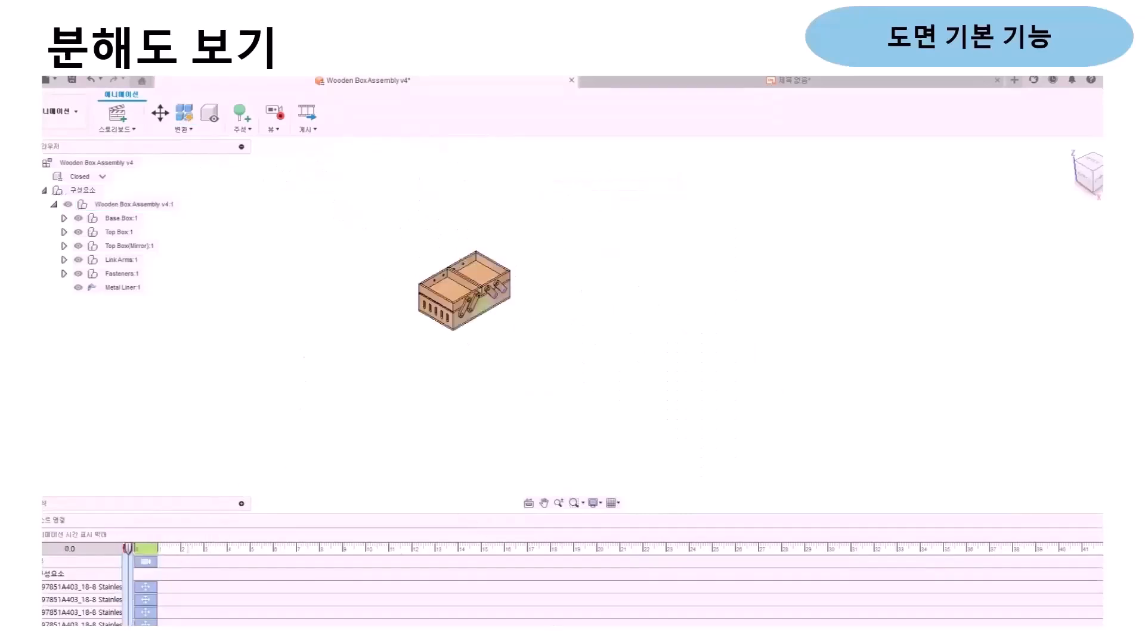
Create a new clean (정리) storyboard and transform Top Box:1 by -180 mm in Y, away from the base box
left_click(572, 634)
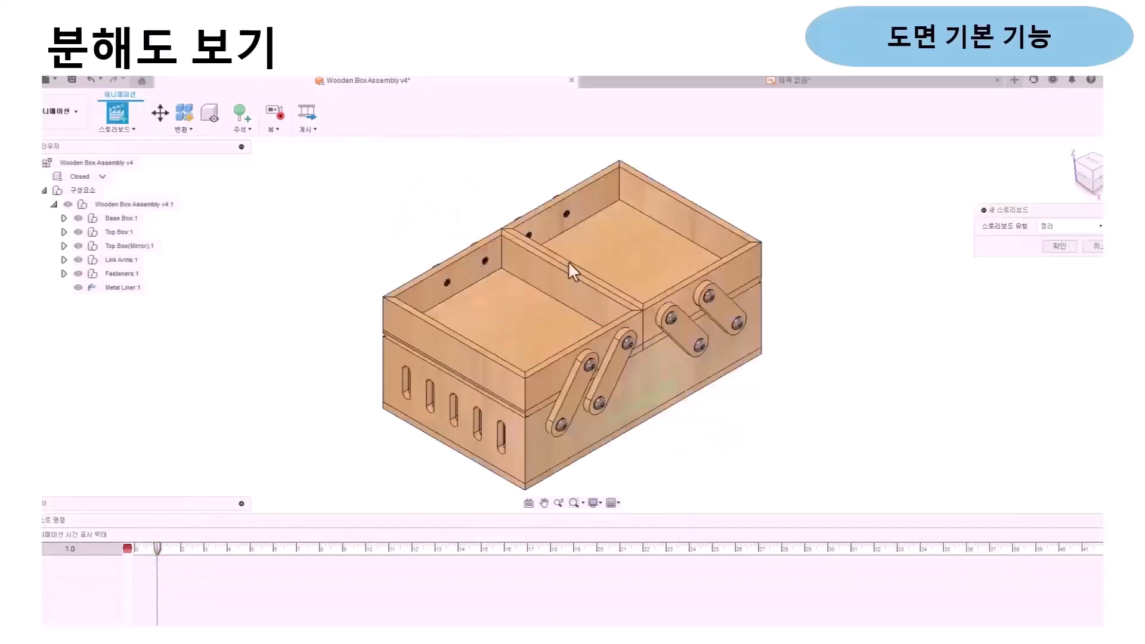
left_click(1055, 253)
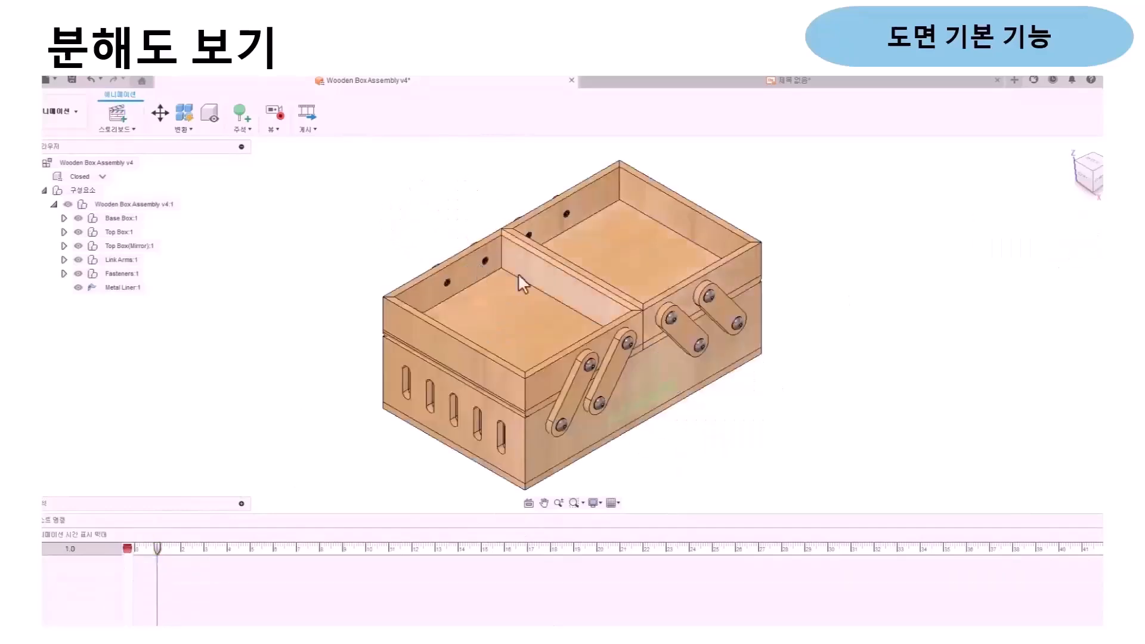
left_click(467, 274)
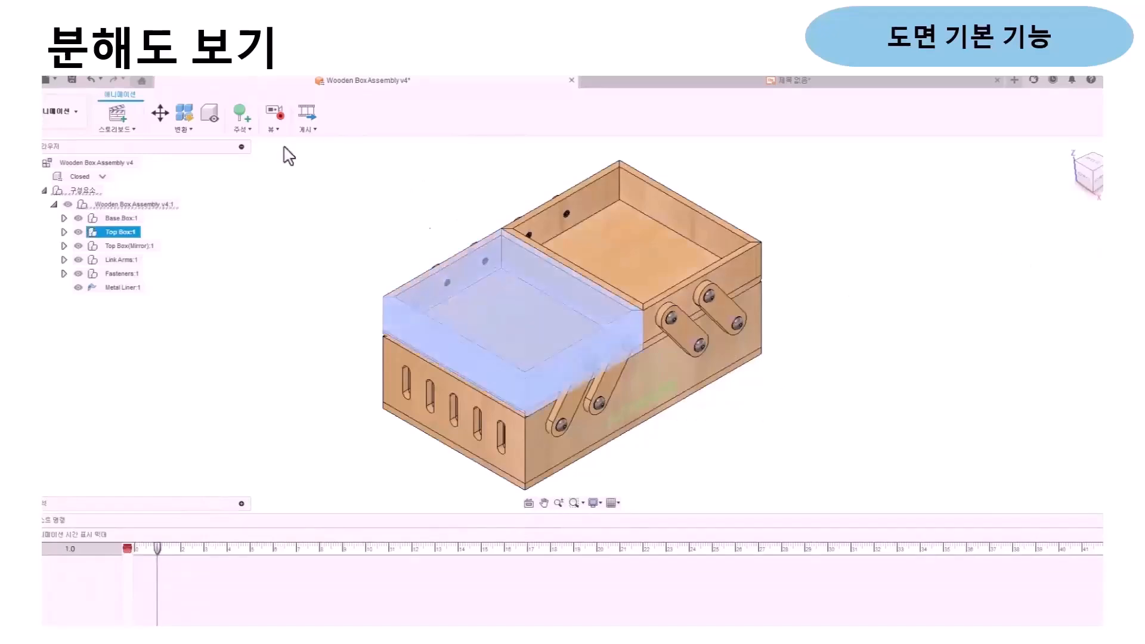
left_click(161, 114)
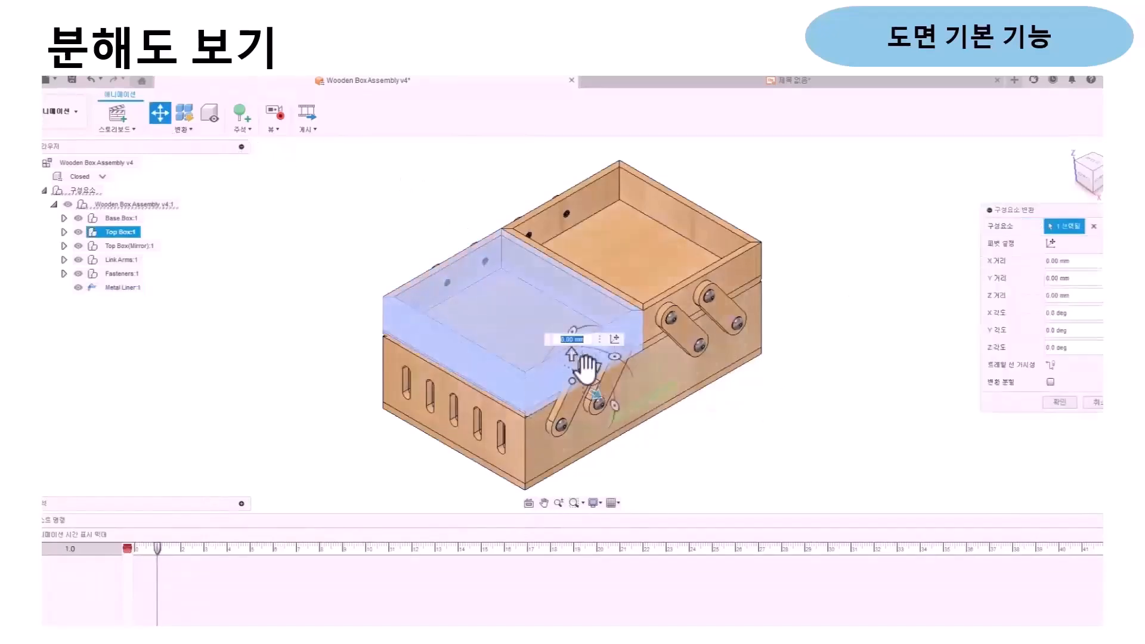
left_click_drag(593, 363, 396, 440)
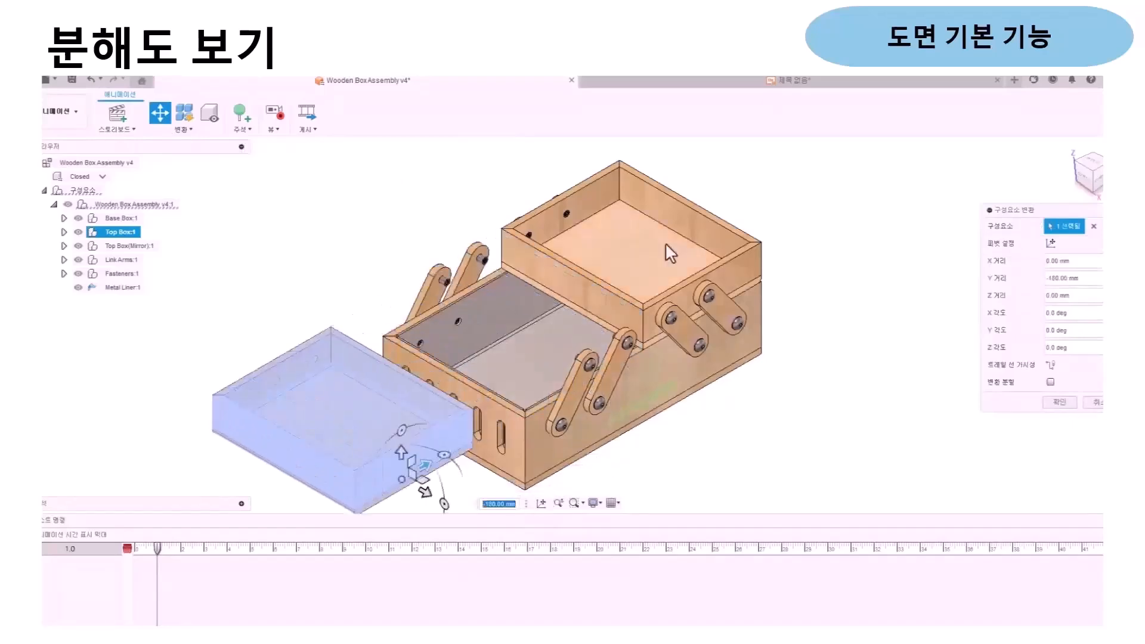
Transform the whole Top Box(Mirror):1 component by -180 mm in Y, away from the base box on the opposite end
left_click(617, 187)
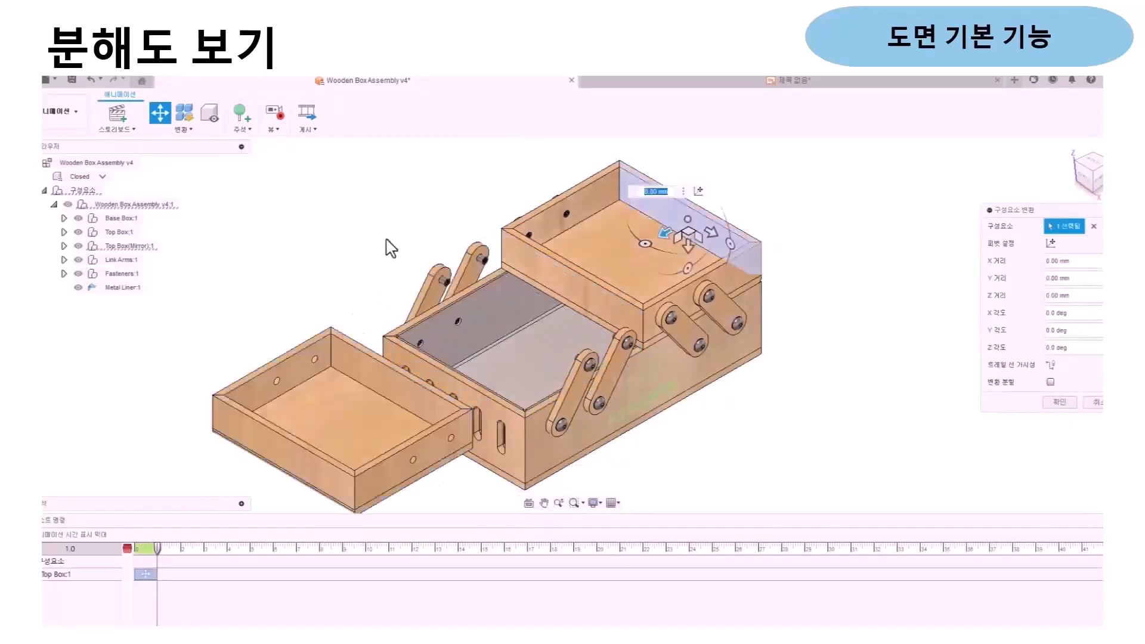
left_click(125, 234)
left_click(128, 247)
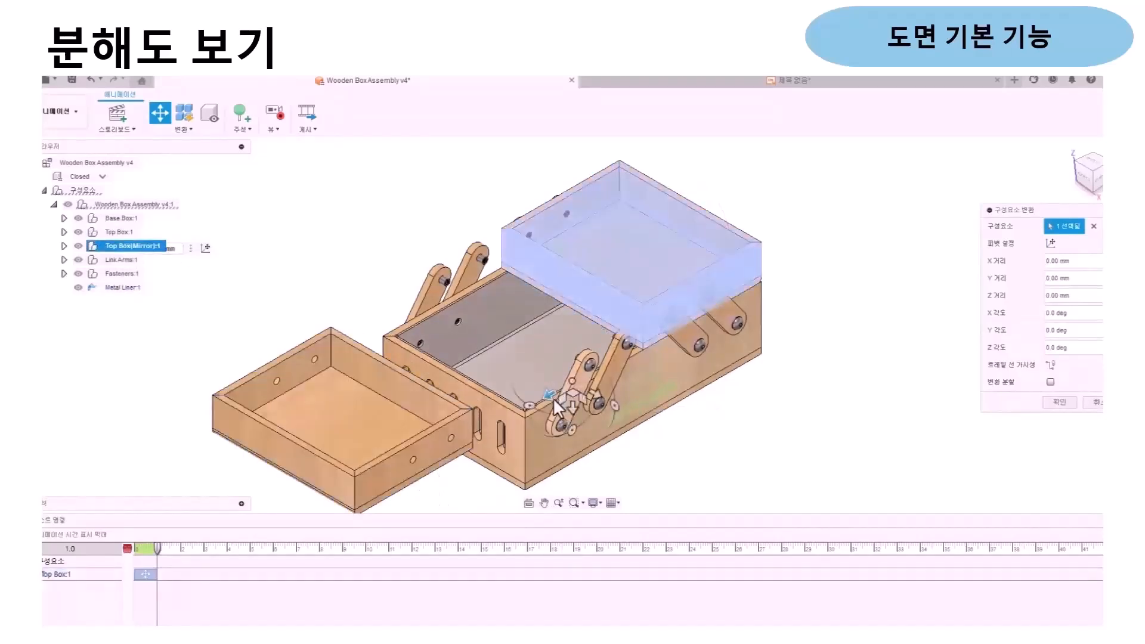
left_click_drag(561, 394, 715, 290)
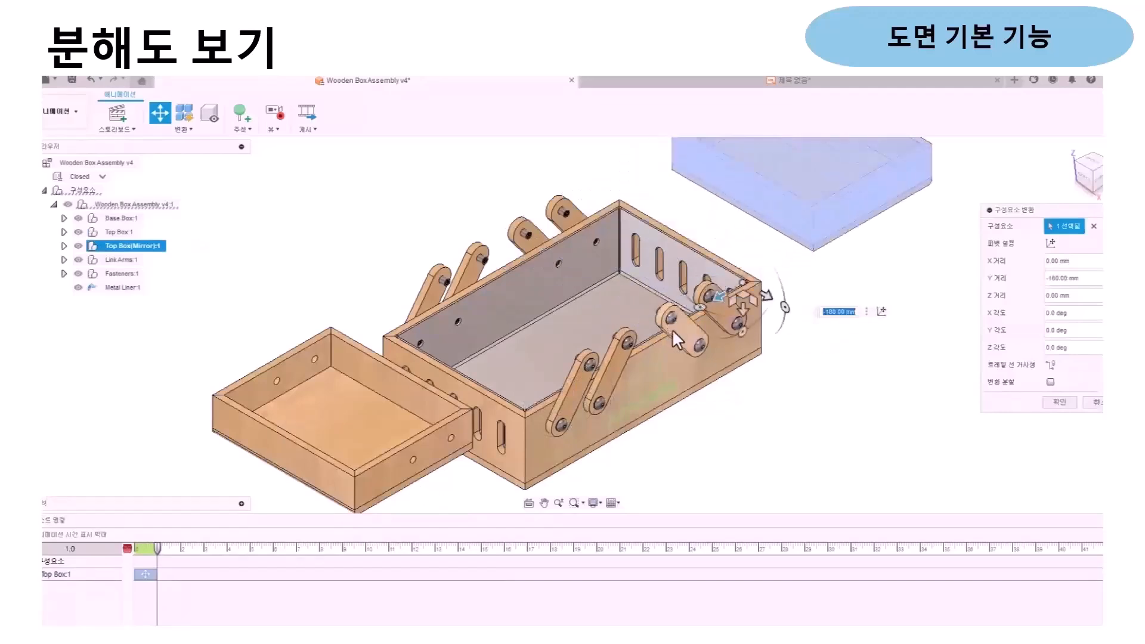
Move the four link arms on the box's front long side together, straight outward off their fasteners
left_click(720, 325)
left_click(682, 326)
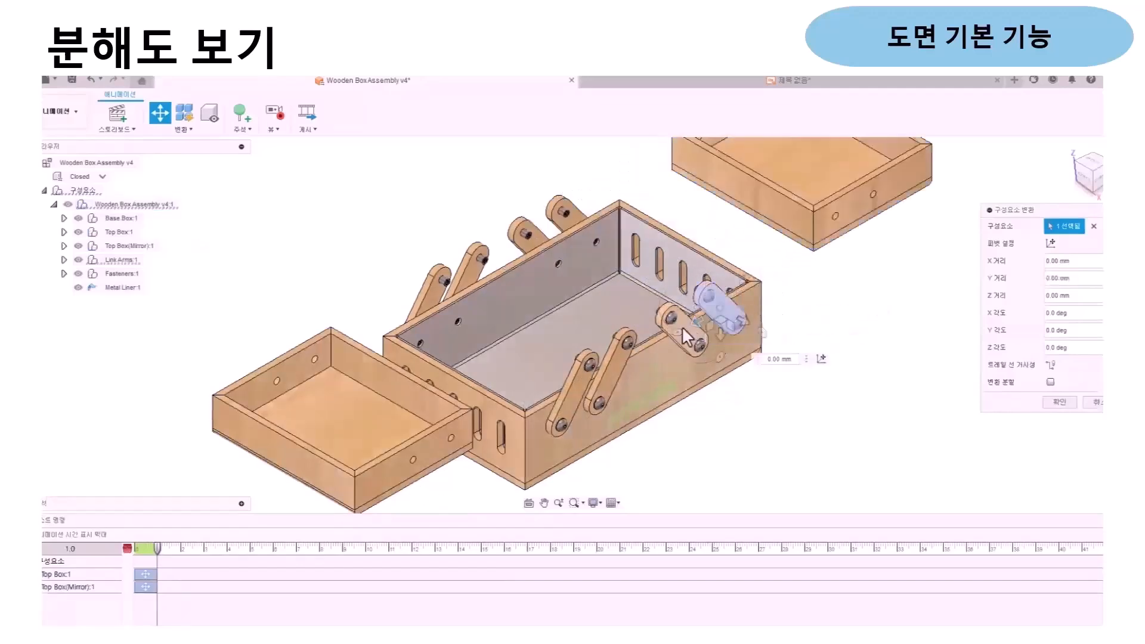
left_click(586, 378)
left_click(624, 375)
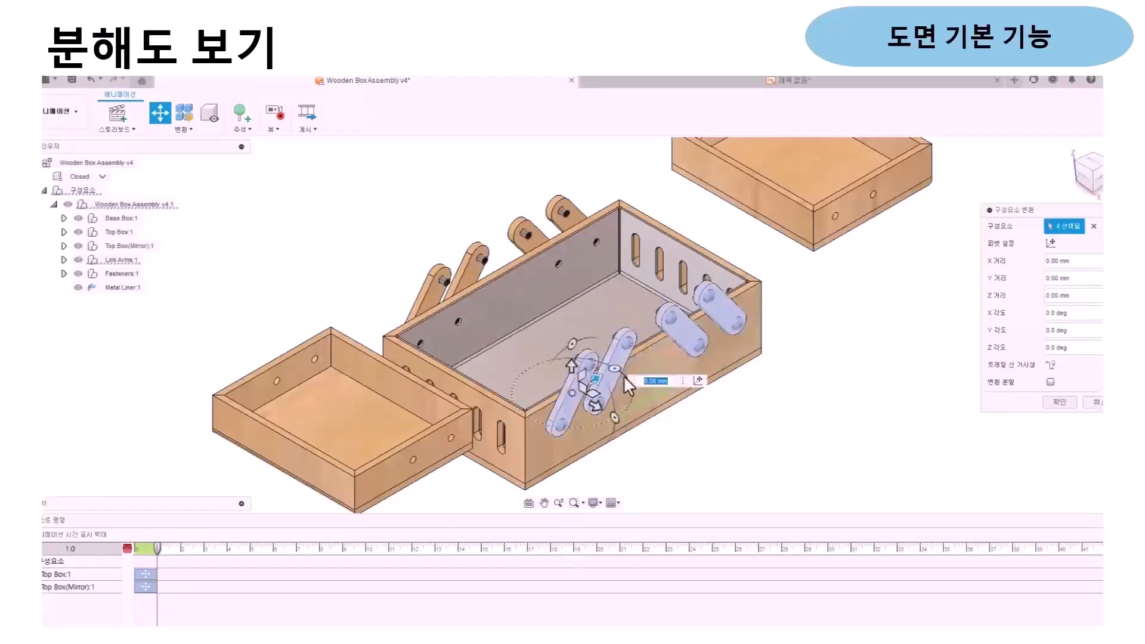
left_click_drag(606, 402, 684, 463)
Move the four link arms on the box's rear long side together, straight outward off their fasteners
left_click(439, 287)
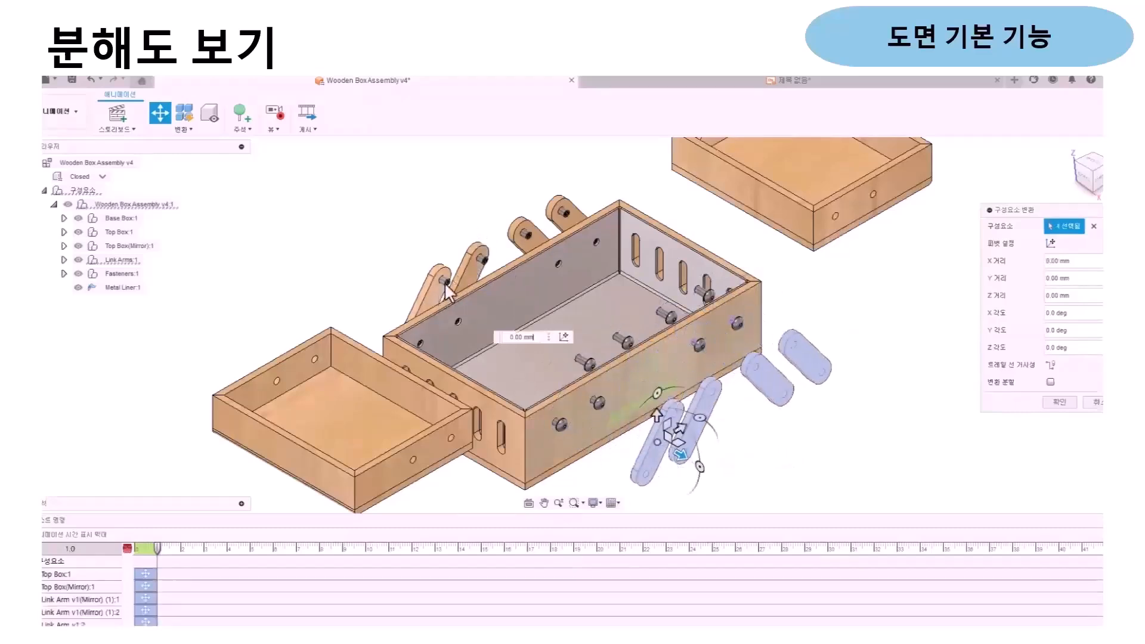
left_click(474, 262)
left_click(525, 234)
left_click(564, 215)
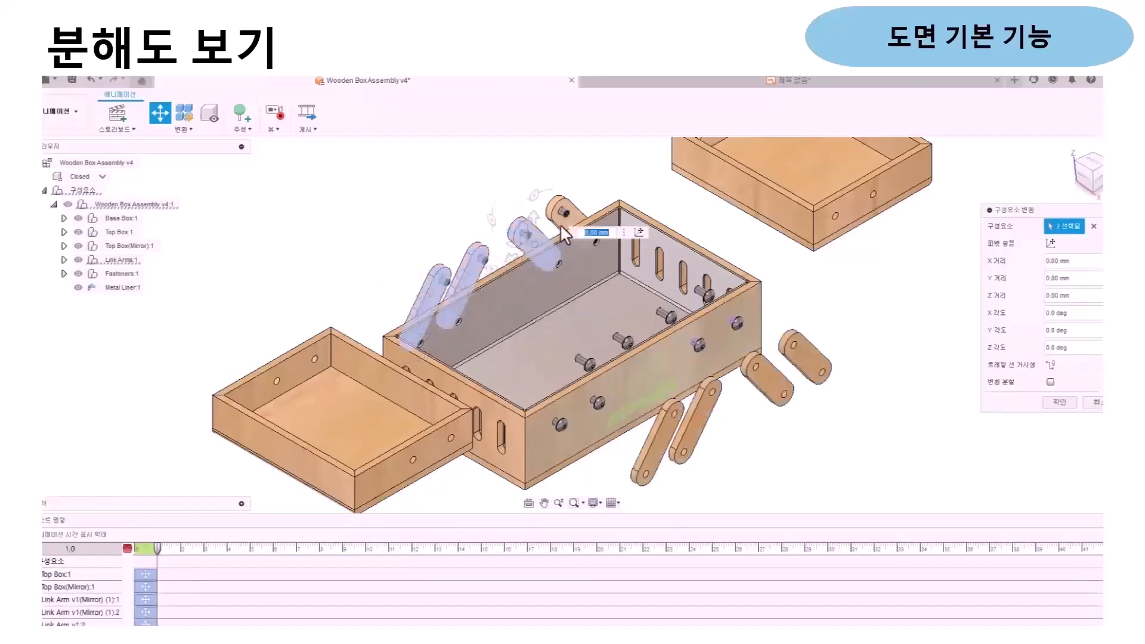
left_click_drag(544, 239, 476, 168)
Lower only the near slotted end panel of the base box by setting its Z distance to -20 mm
left_click(549, 295)
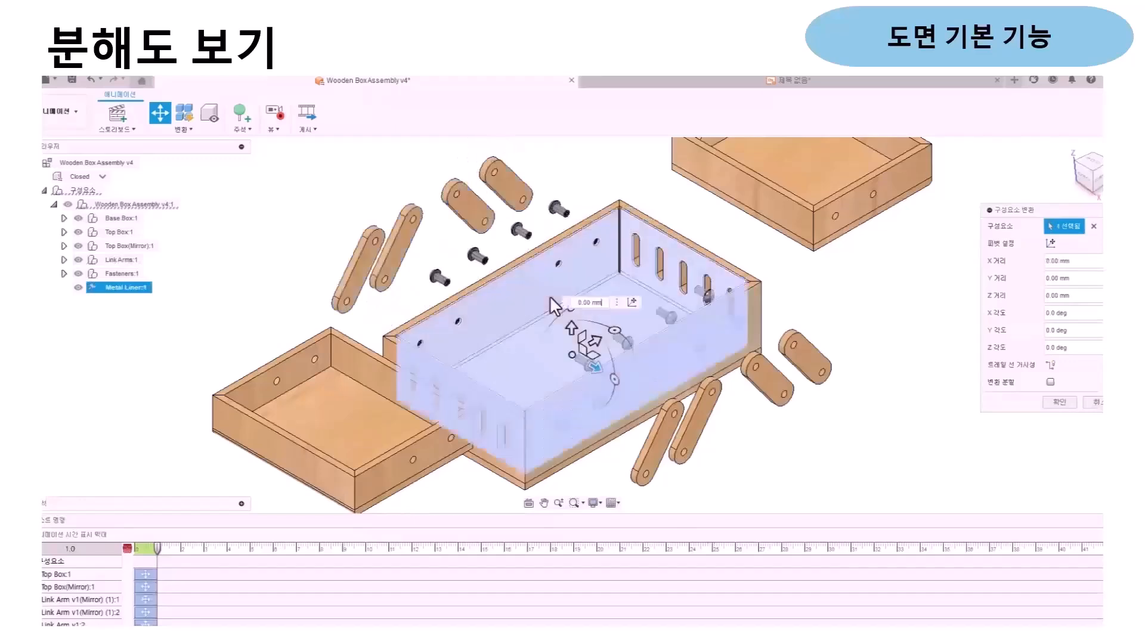
left_click(503, 284)
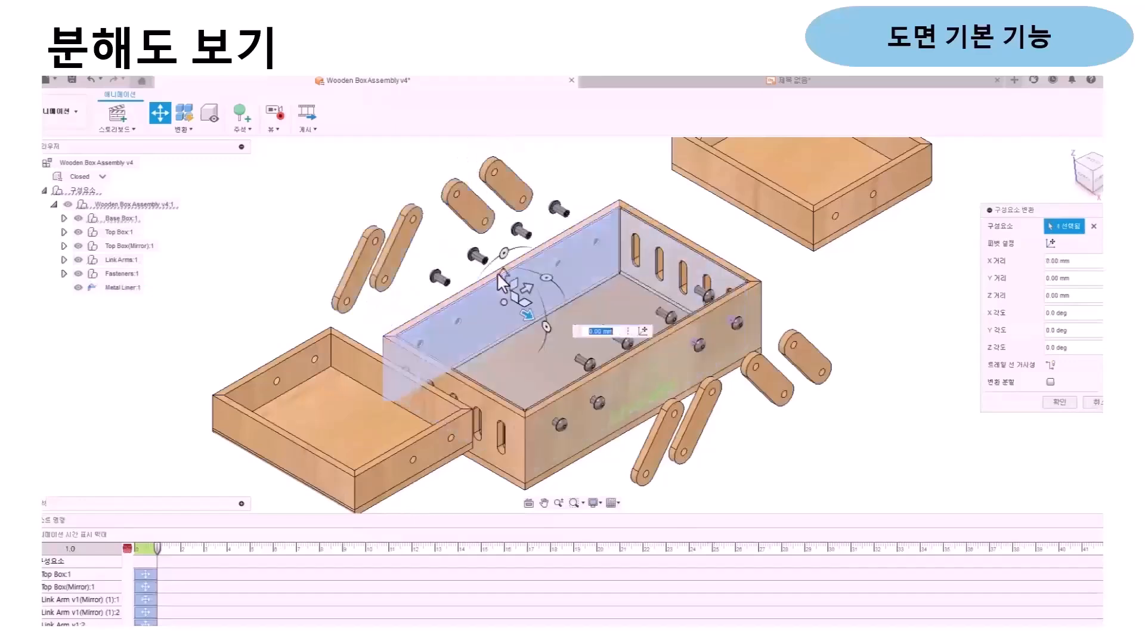
left_click(511, 438)
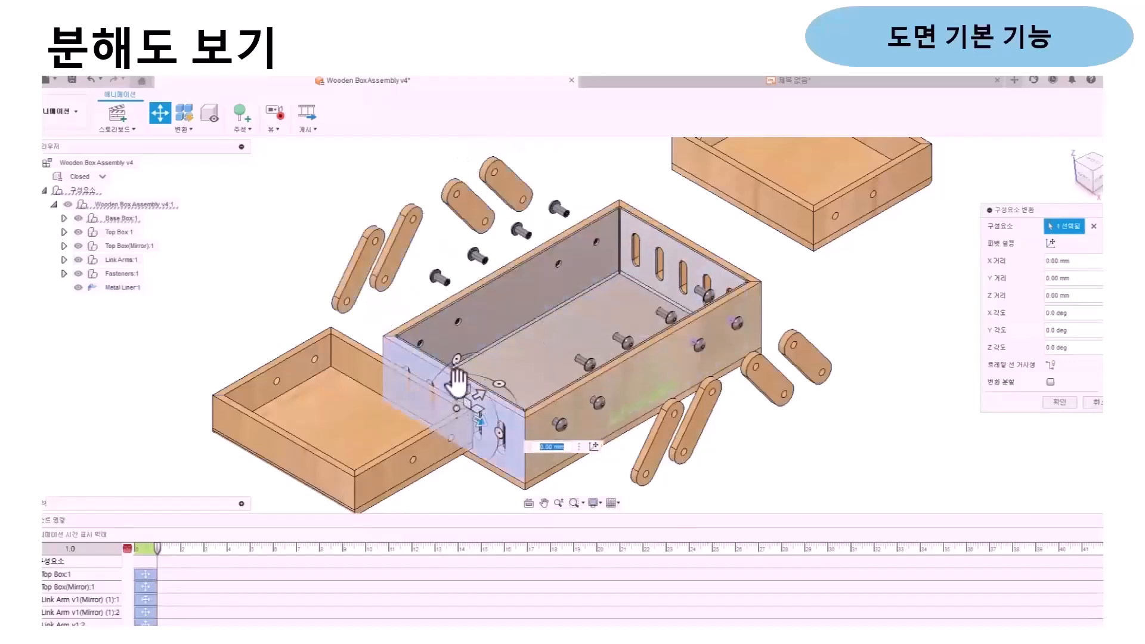
mouse_move(456, 394)
left_mouse_down()
mouse_move(453, 430)
mouse_move(455, 402)
left_mouse_up()
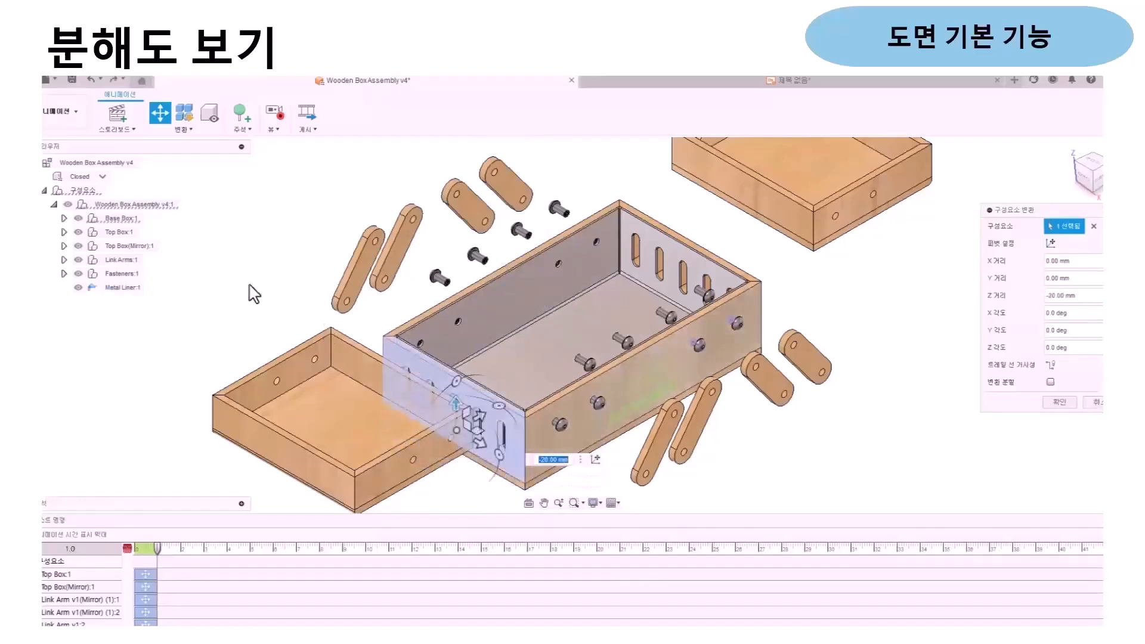
left_click(249, 285)
left_click(130, 246)
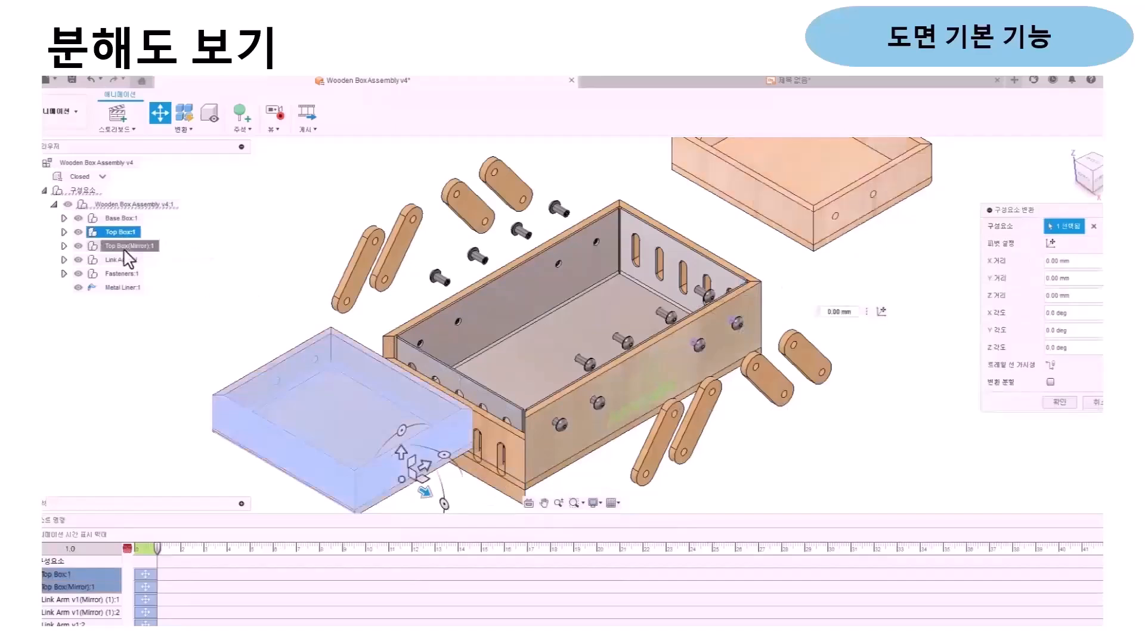
left_click(119, 262)
left_click(121, 275)
left_click(122, 220)
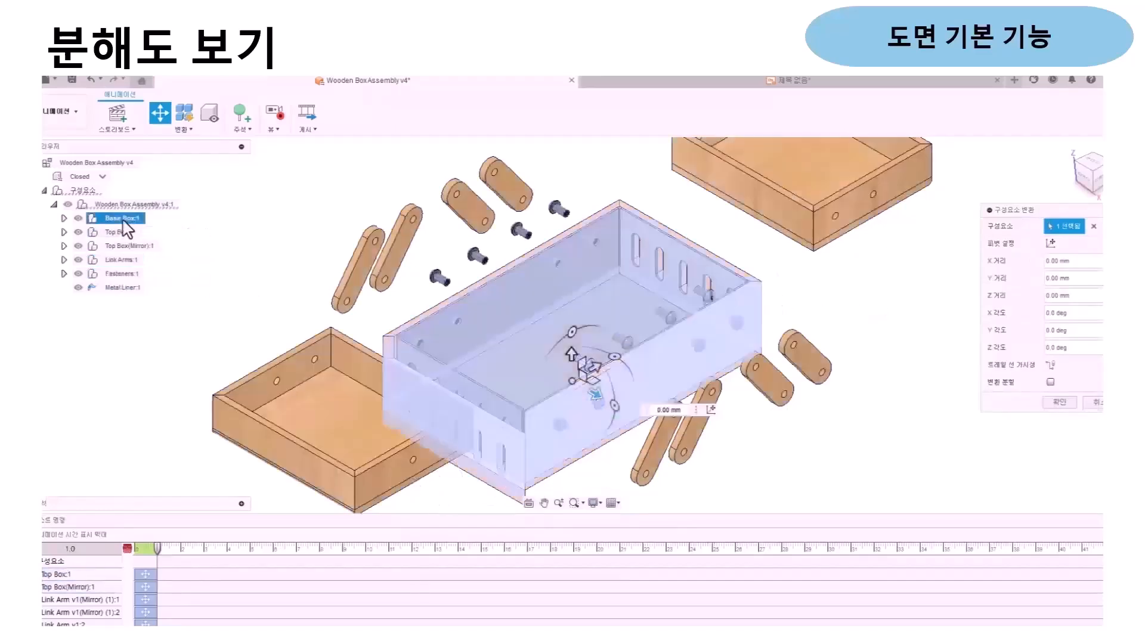
left_click(306, 305)
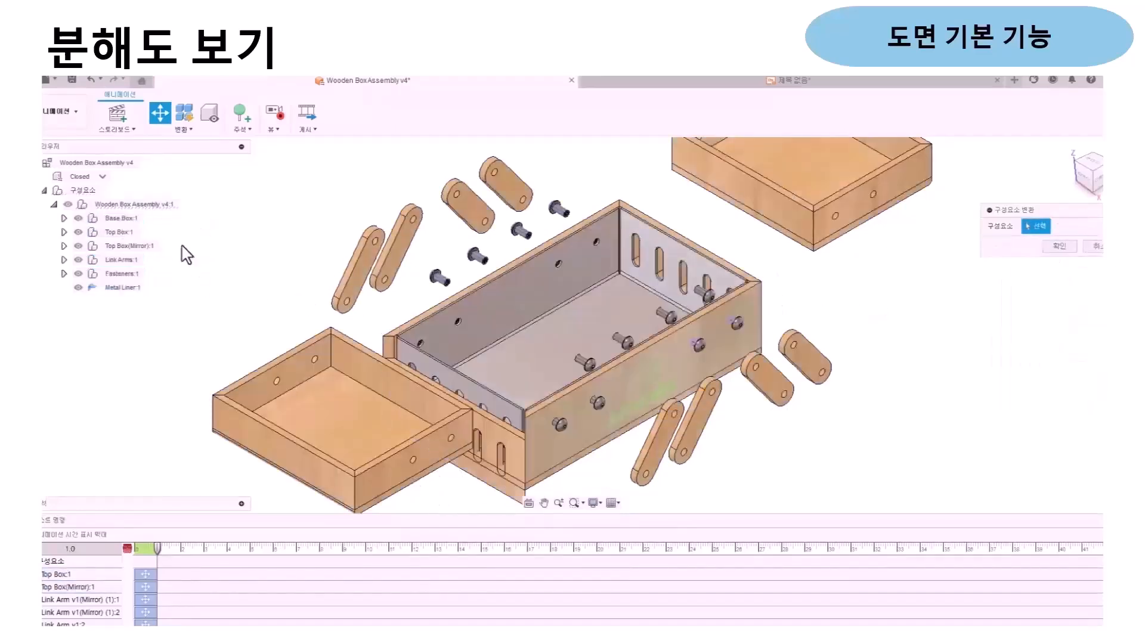
Transform the whole Base Box:1 component by -120 mm in Z, below the metal liner, and accept the component transformations
left_click(108, 219)
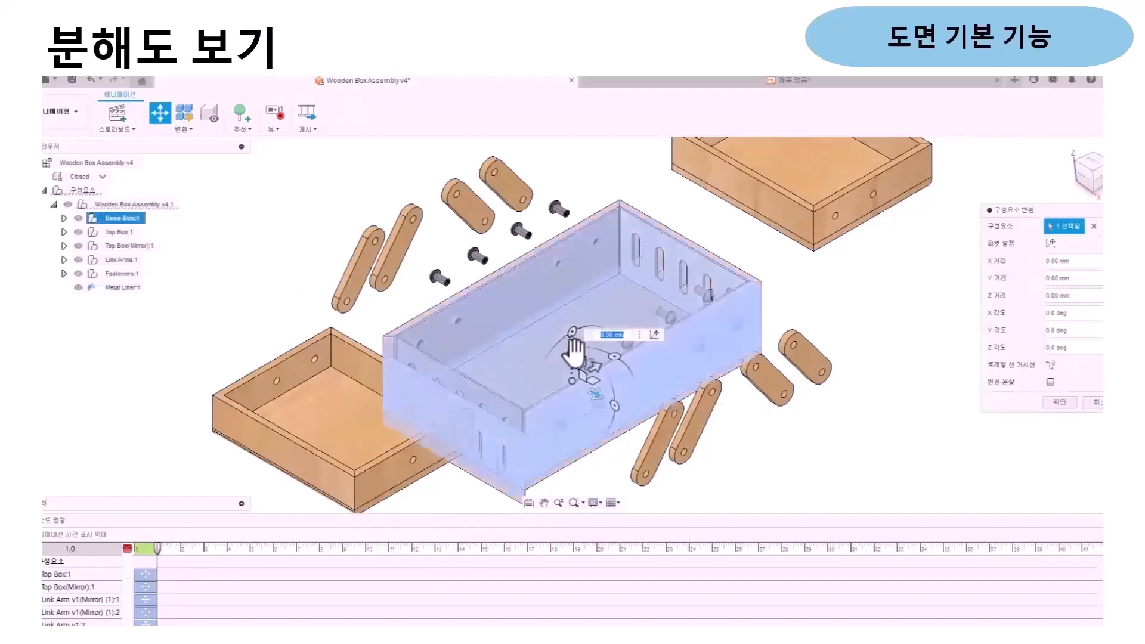
left_click_drag(572, 365, 585, 475)
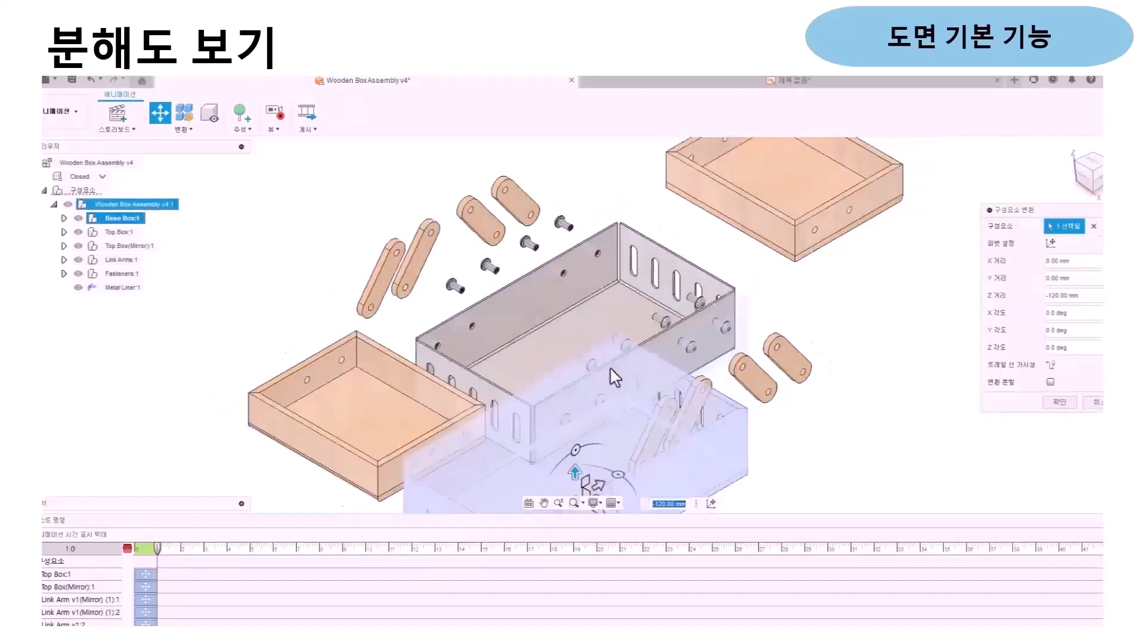
scroll(602, 382, "down", 5)
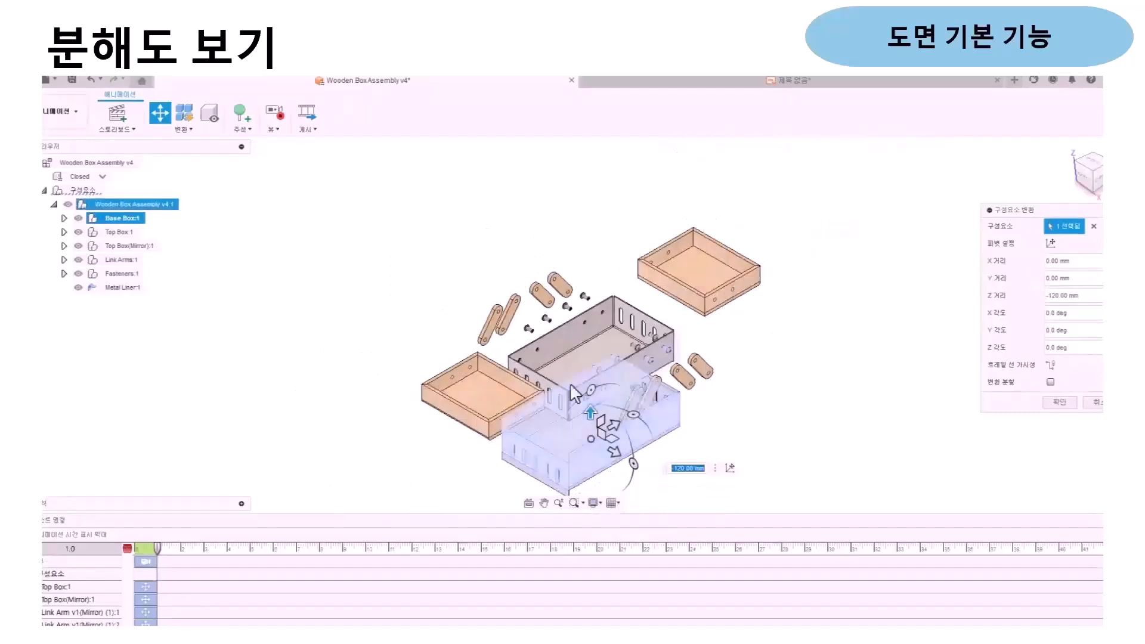
middle_click_drag(428, 403, 416, 342)
scroll(417, 343, "down", 1)
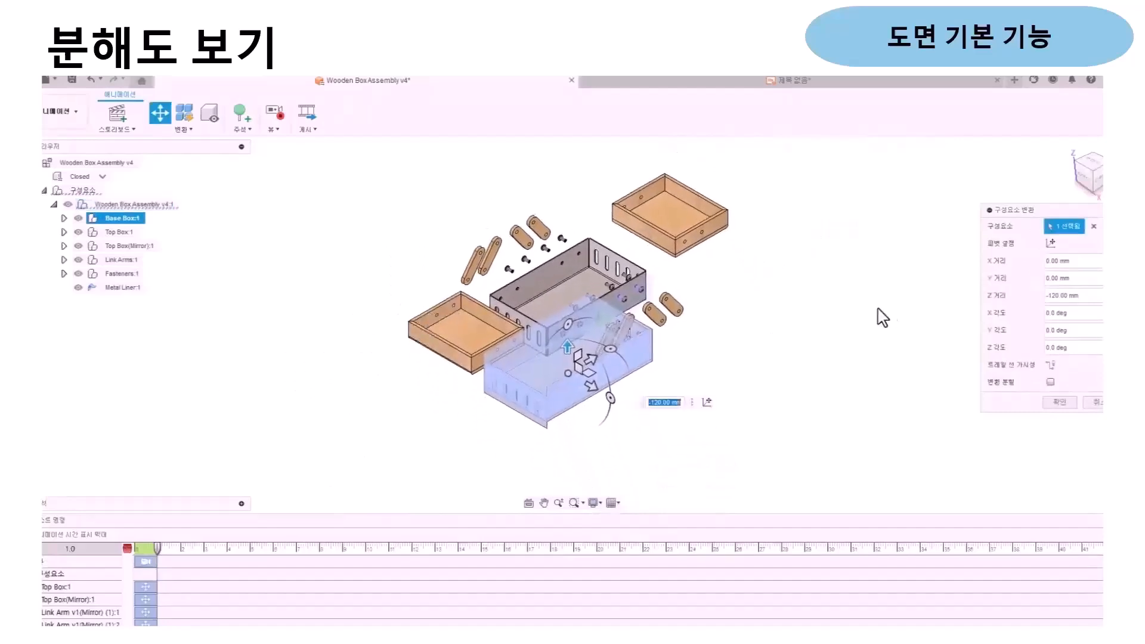
left_click(1051, 404)
Shift the view action on the animation timeline to start at 1 second and play the storyboard from the beginning
left_click_drag(146, 563, 110, 552)
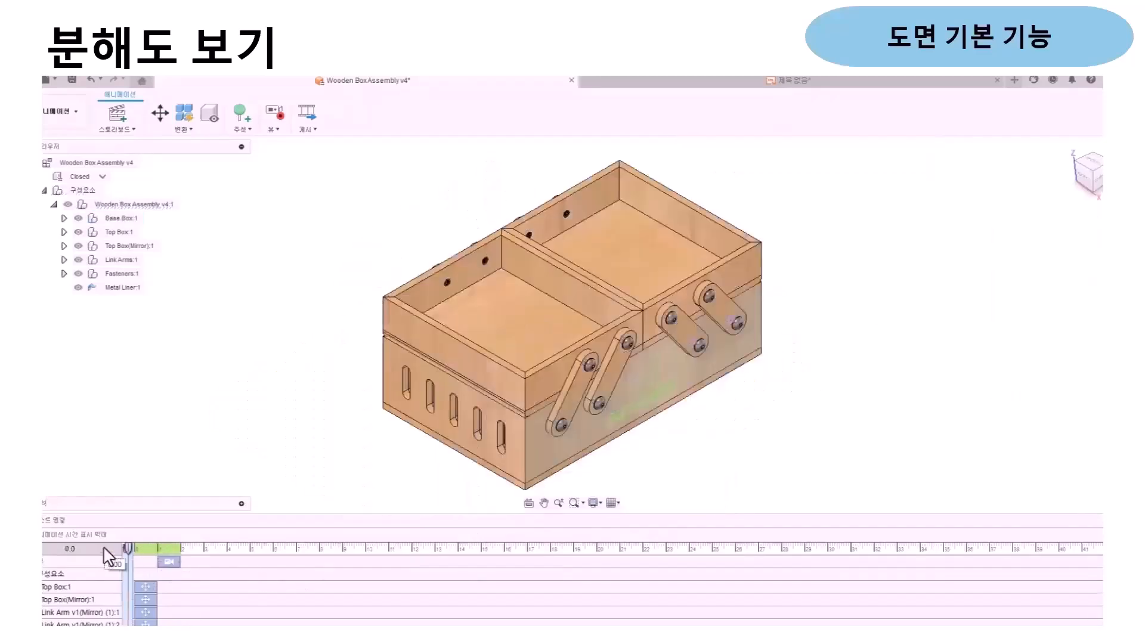
key("space")
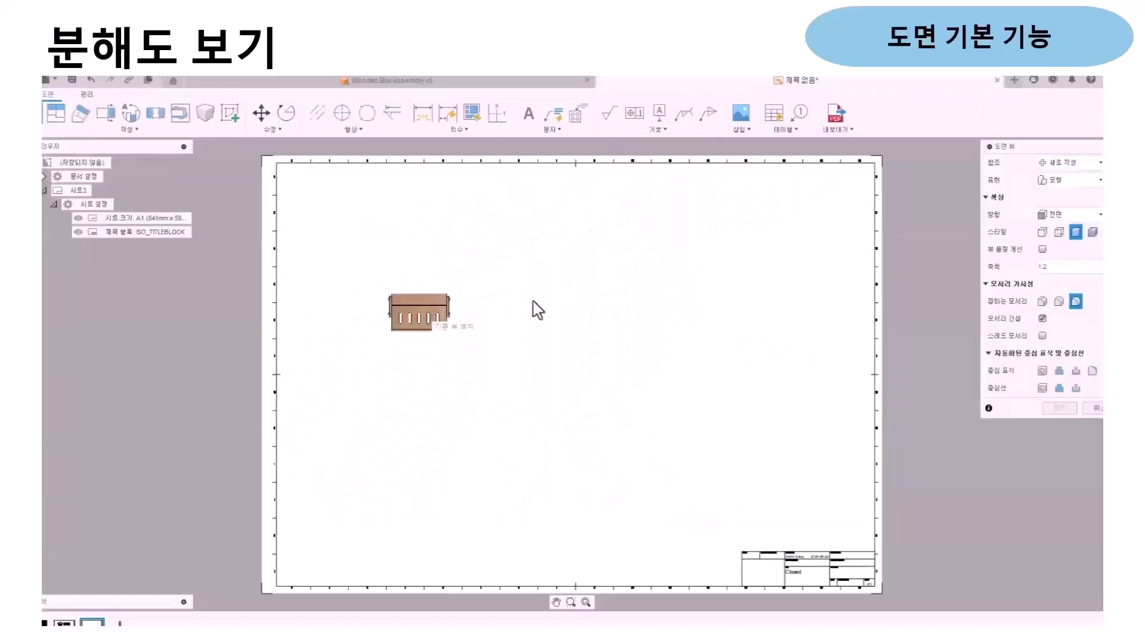
Place a base view of the 스토리보드12 representation at 1:1 scale on the empty A1 drawing sheet
left_click(1091, 181)
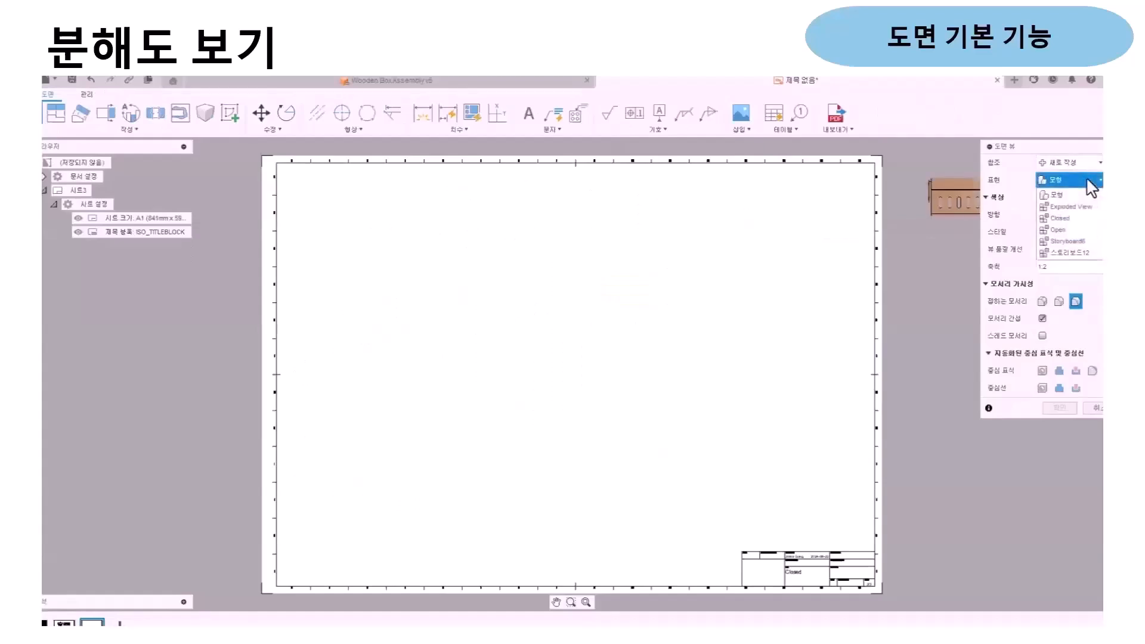
left_click(1073, 252)
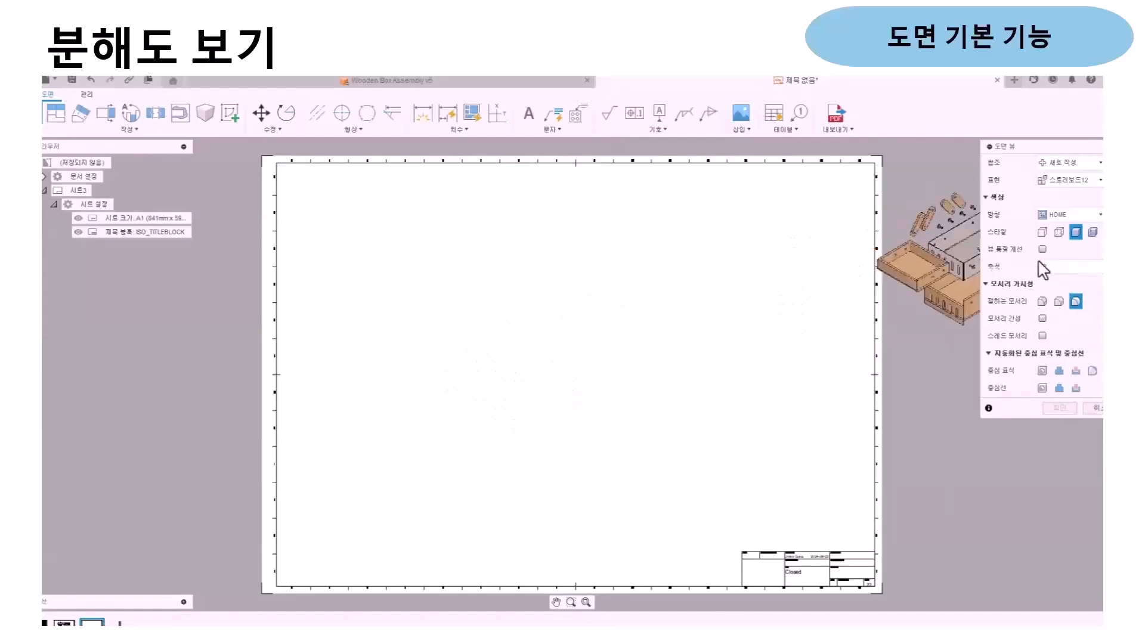
left_click_drag(1043, 269, 1053, 268)
type("1:1")
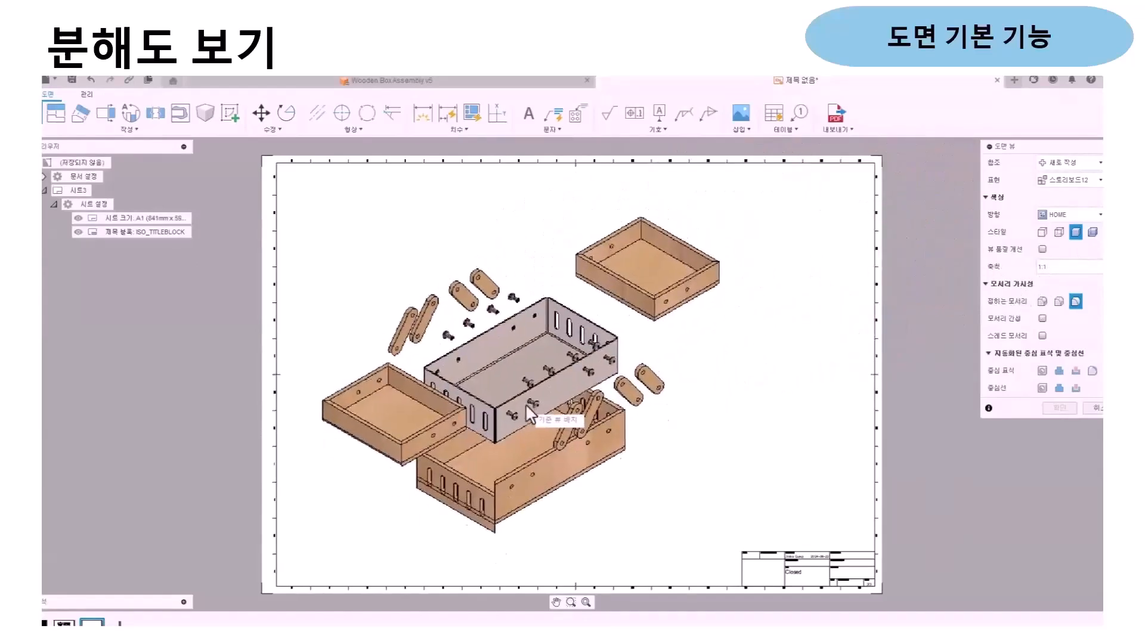
left_click(520, 367)
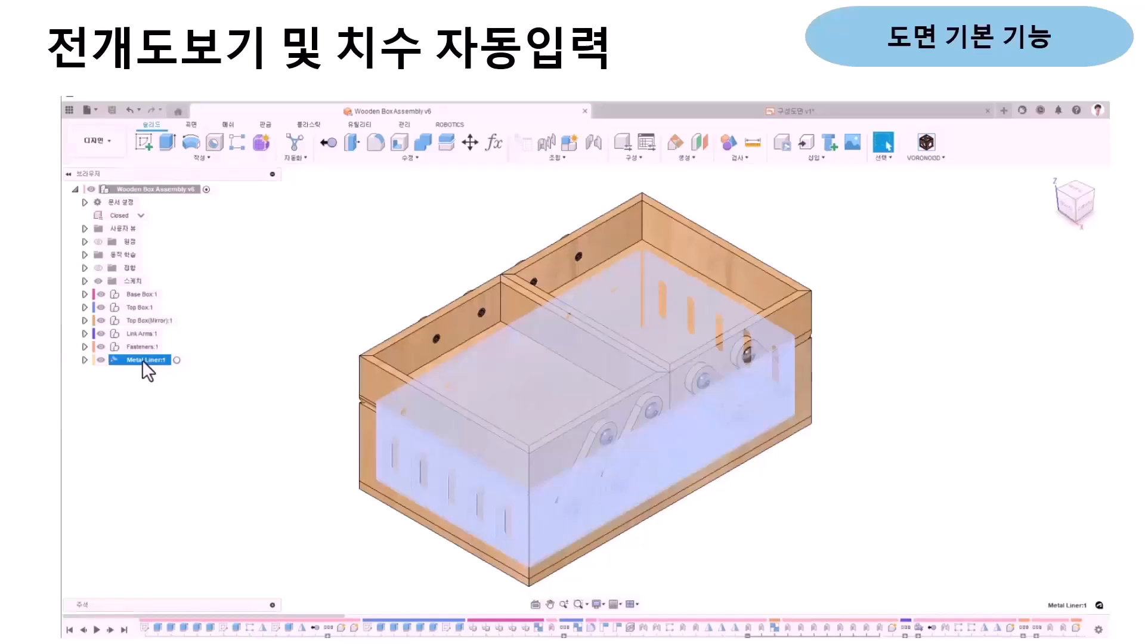
Create a flat pattern (플랫 패턴) drawing of Metal Liner:1 on a new sheet in 구성도면 and place its view at 1:2
right_click(142, 360)
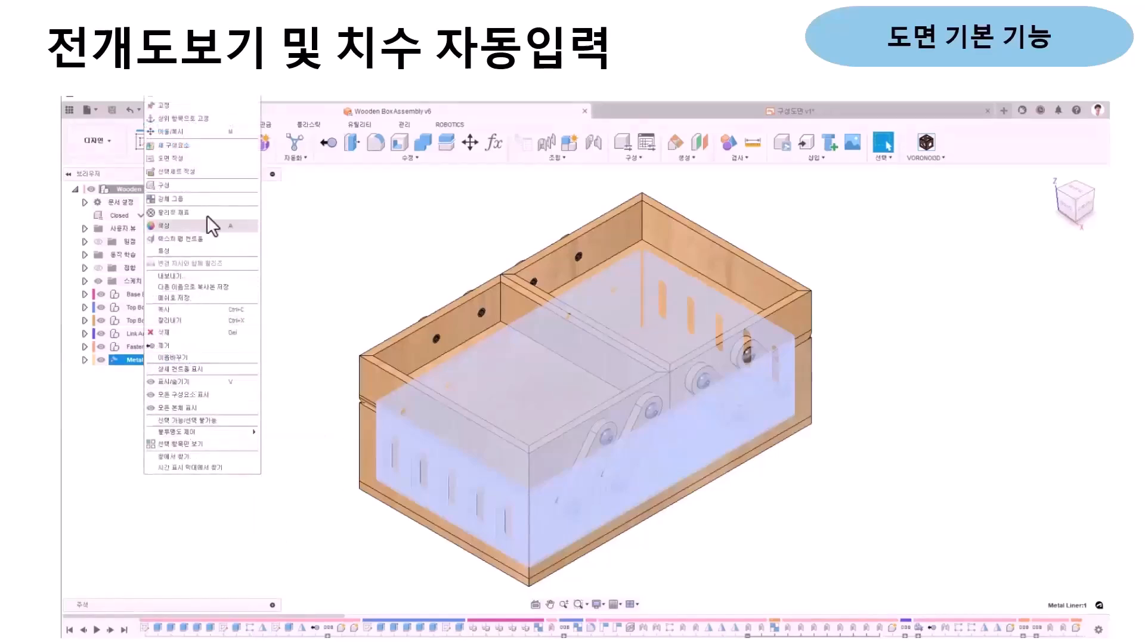
left_click(213, 159)
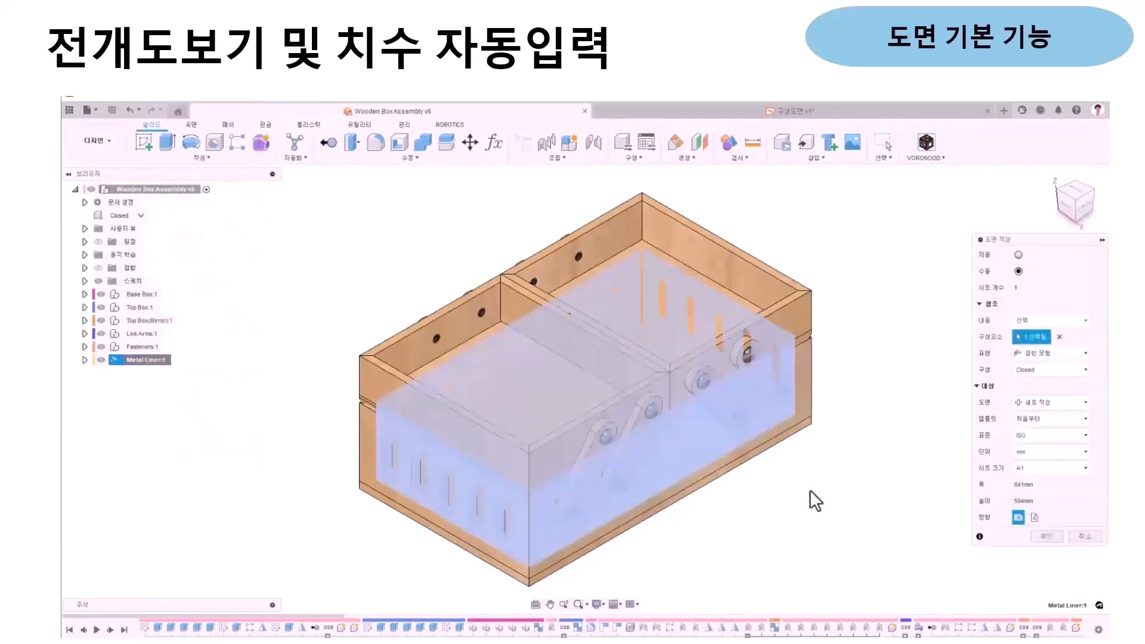
left_click(1063, 402)
left_click(1044, 428)
left_click(1044, 378)
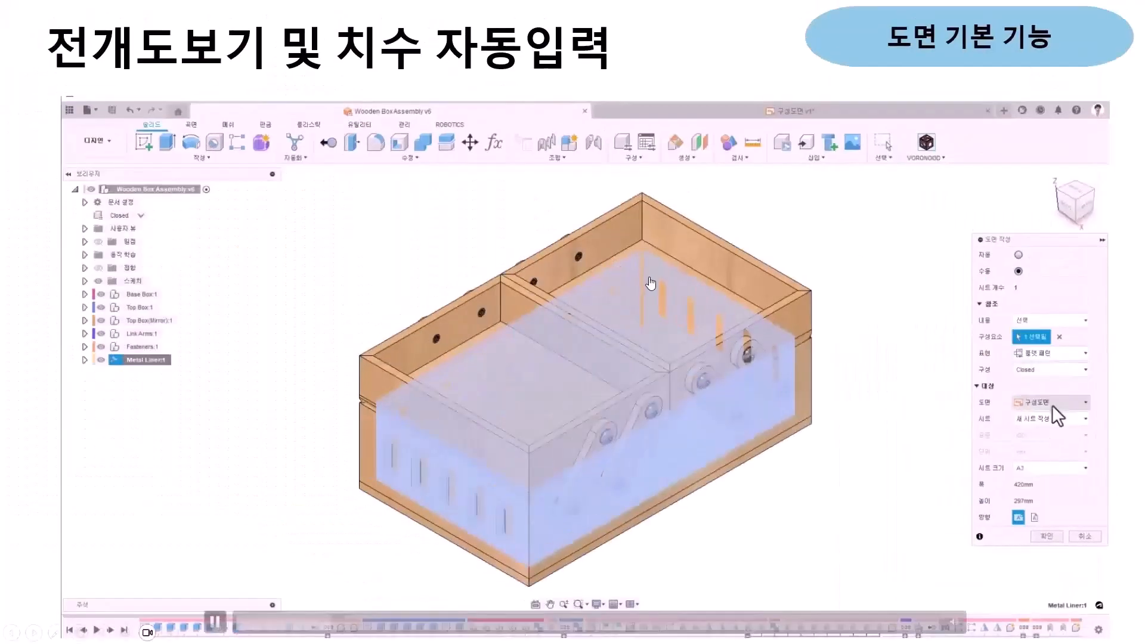
left_click(1039, 534)
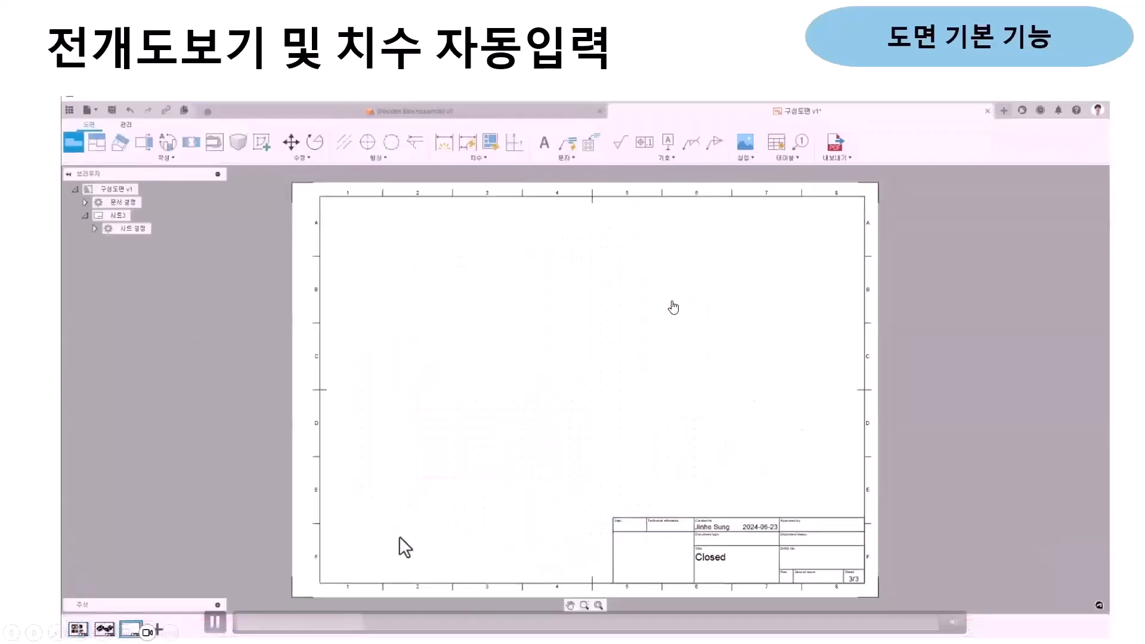
left_click(503, 361)
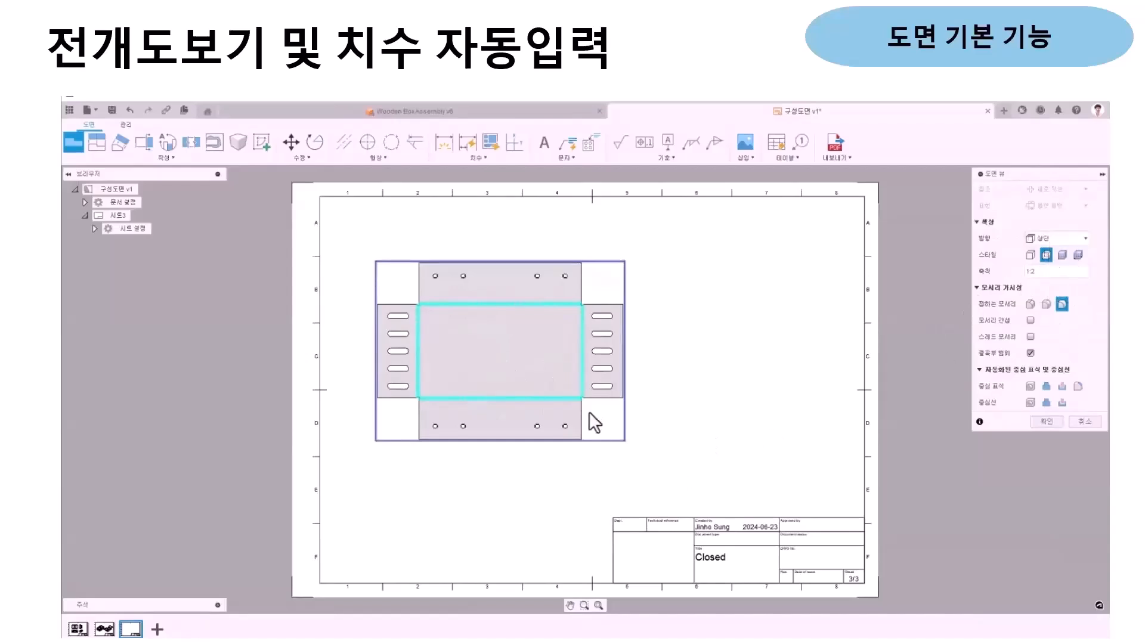
key("Return")
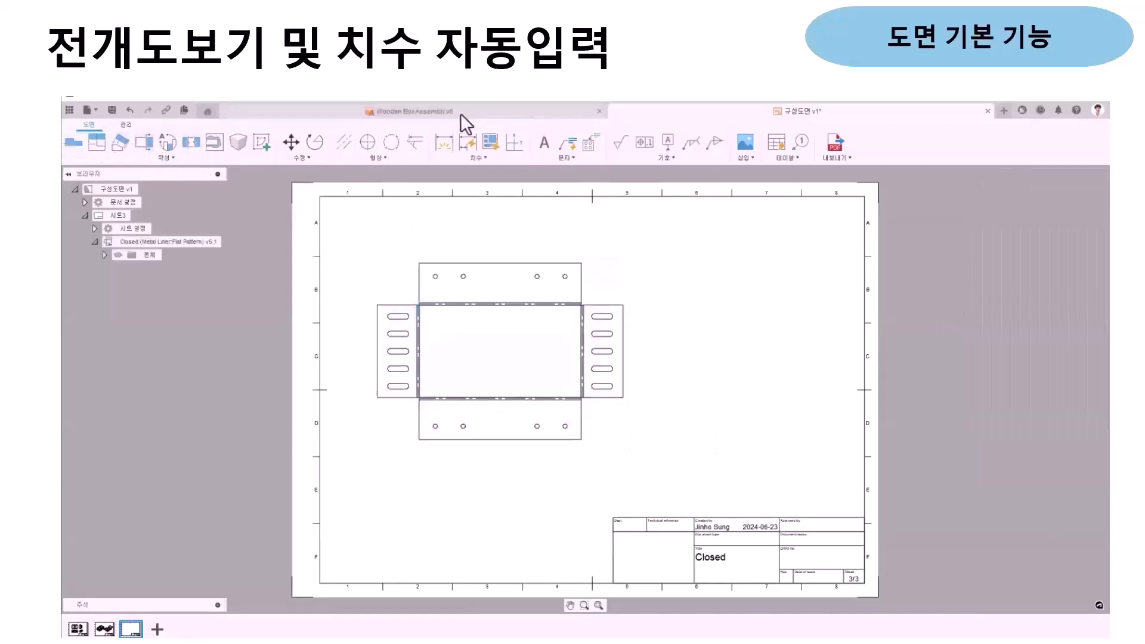
Create a folded-model (접힌 모형) drawing view of Metal Liner:1 on 시트3 of 구성도면, shaded, in 북동 등각투명 orientation at 1:2
left_click(460, 113)
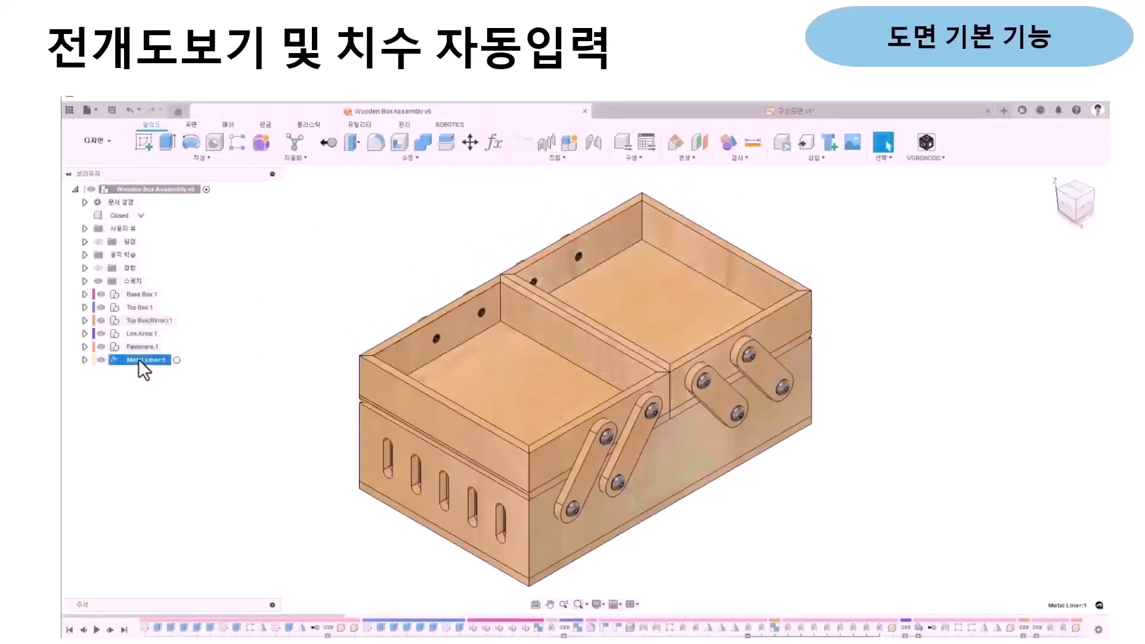
right_click(138, 359)
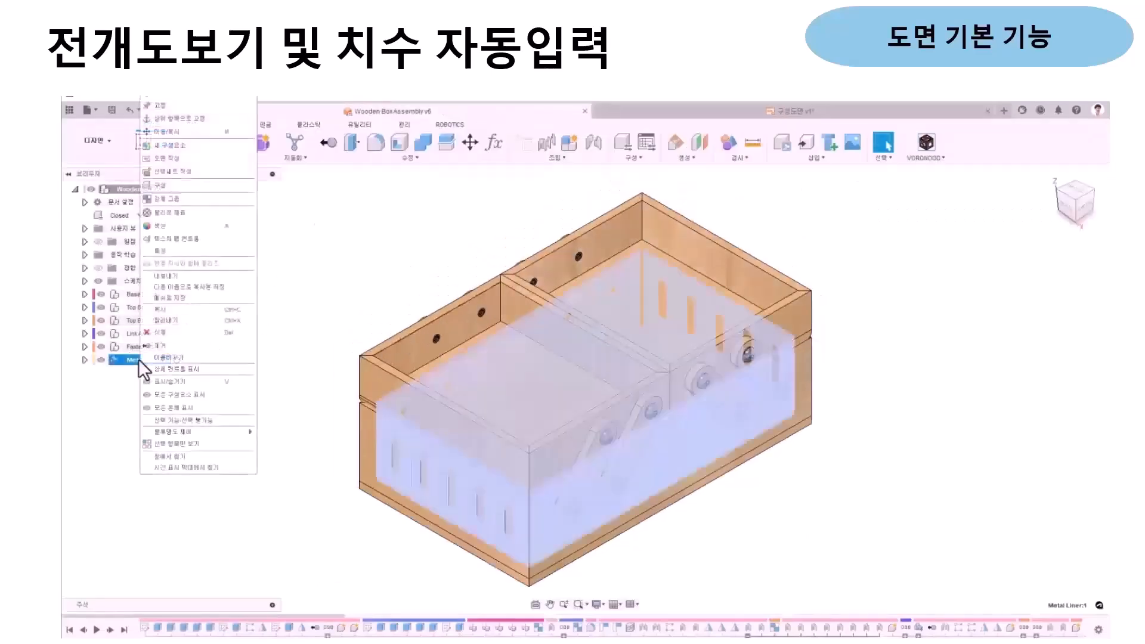
left_click(195, 162)
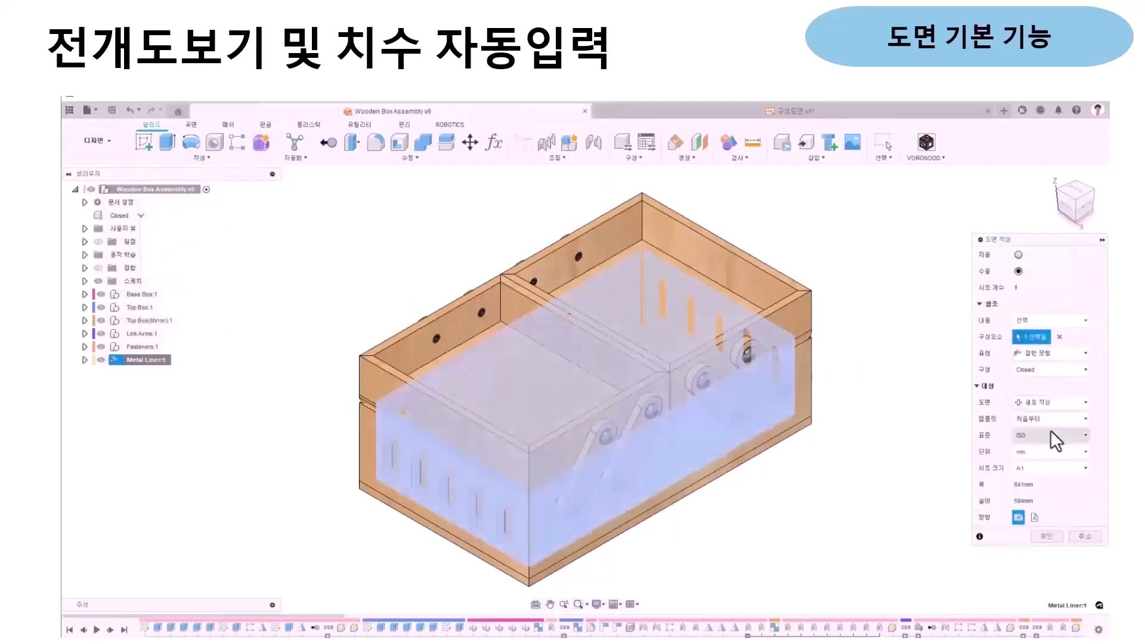
left_click(1048, 406)
left_click(1047, 427)
left_click(1065, 421)
left_click(1048, 465)
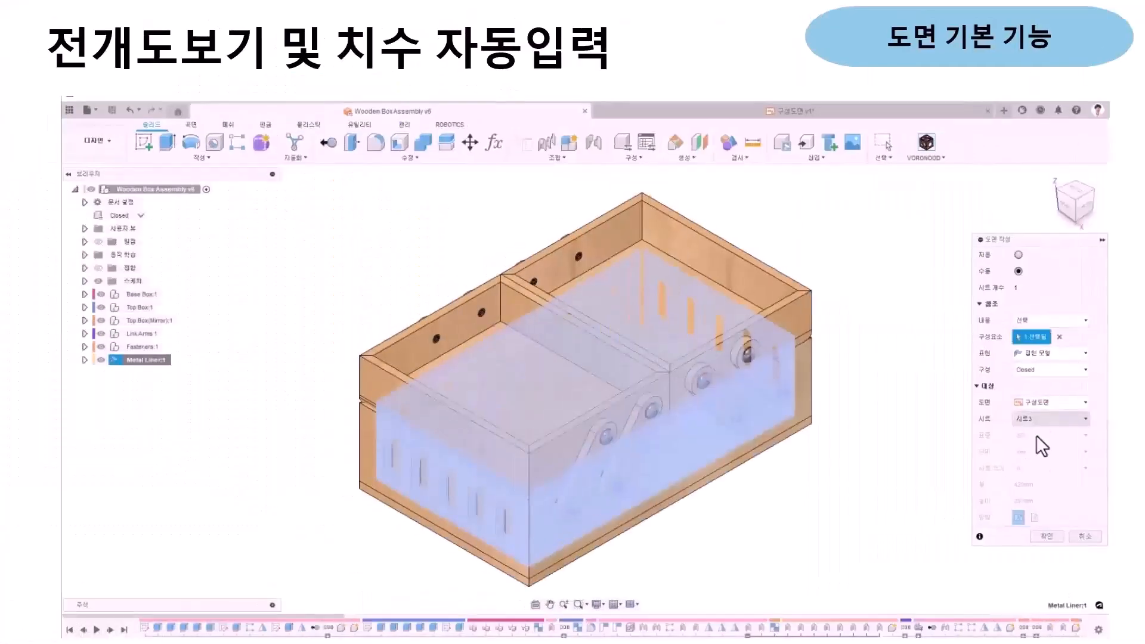
left_click(1045, 535)
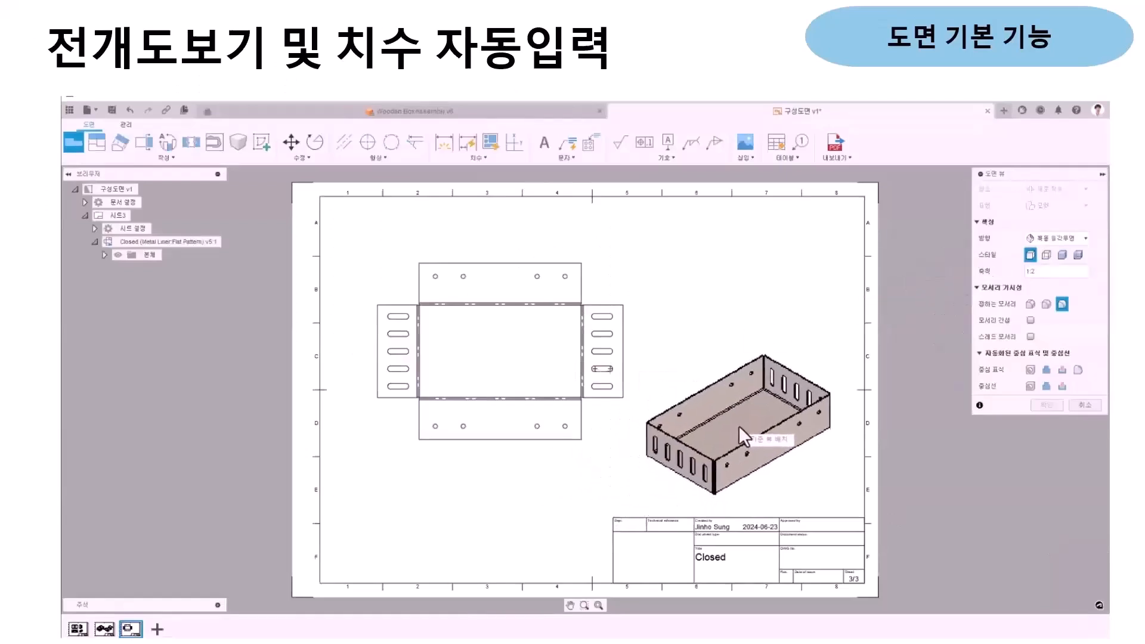
left_click(728, 424)
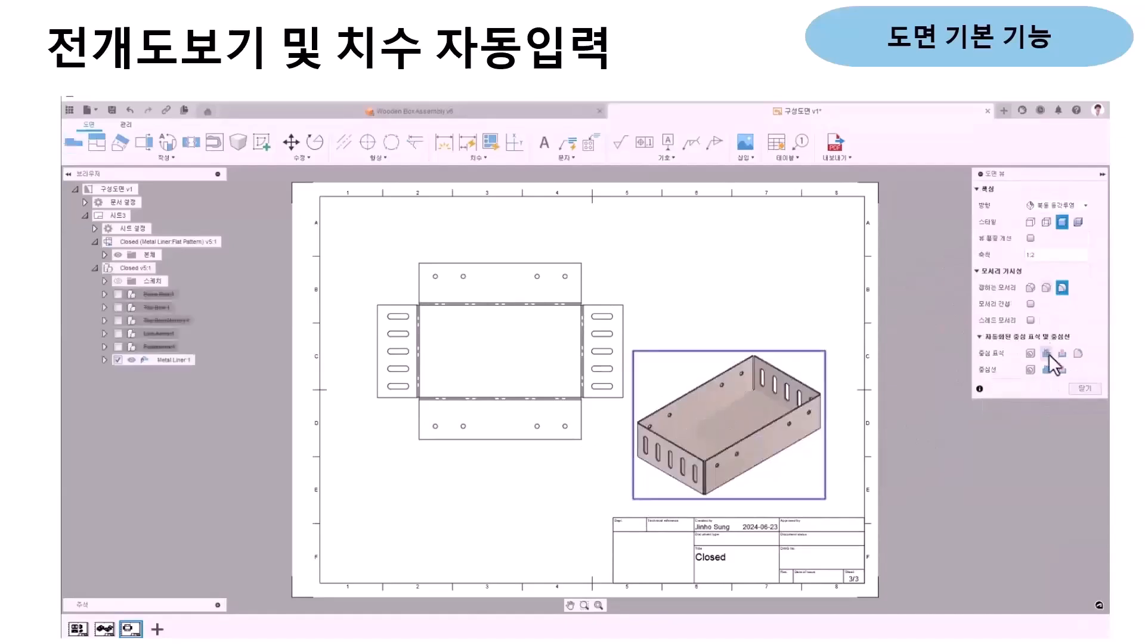
left_click(1081, 389)
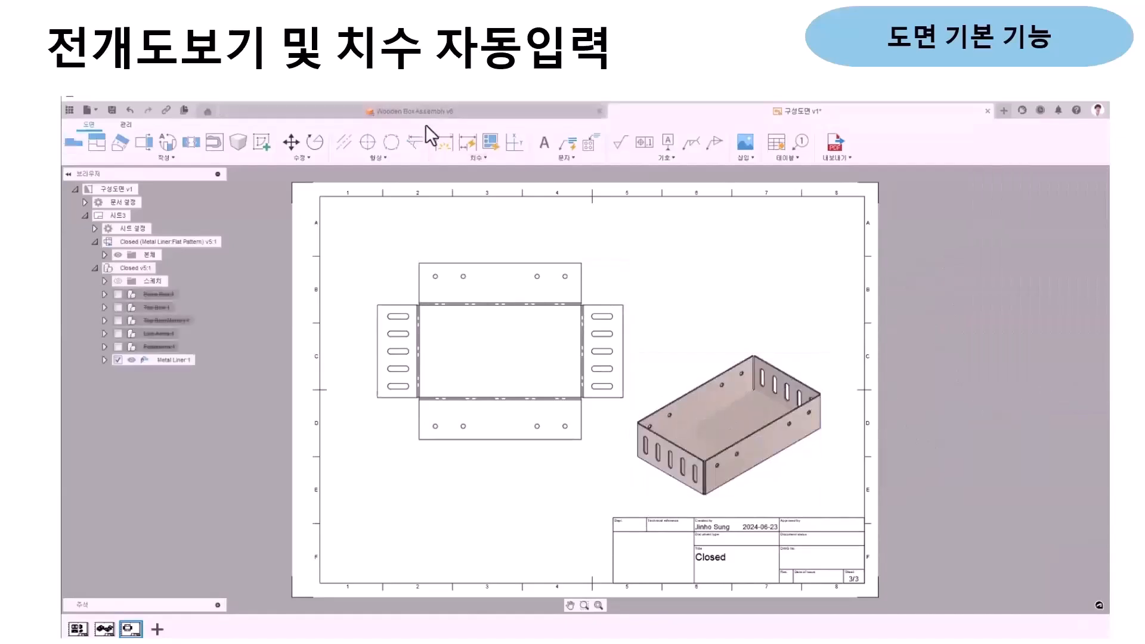
Start automatic dimensioning (자동 치수) on the Metal Liner flat pattern view and browse the proposed dimension layouts
left_click(469, 145)
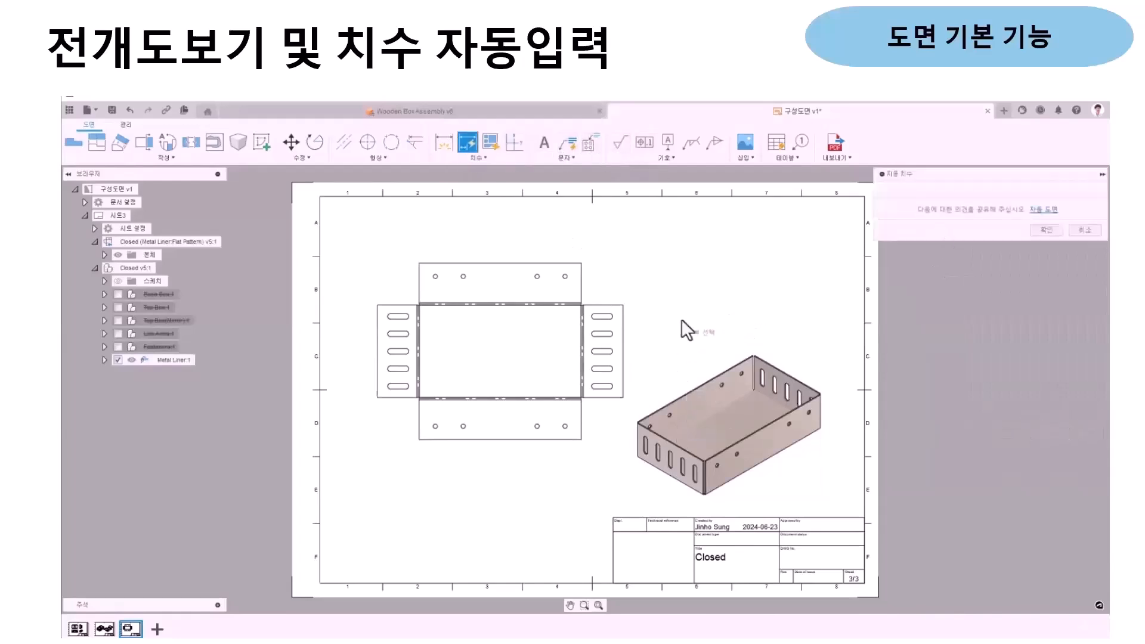
left_click(604, 281)
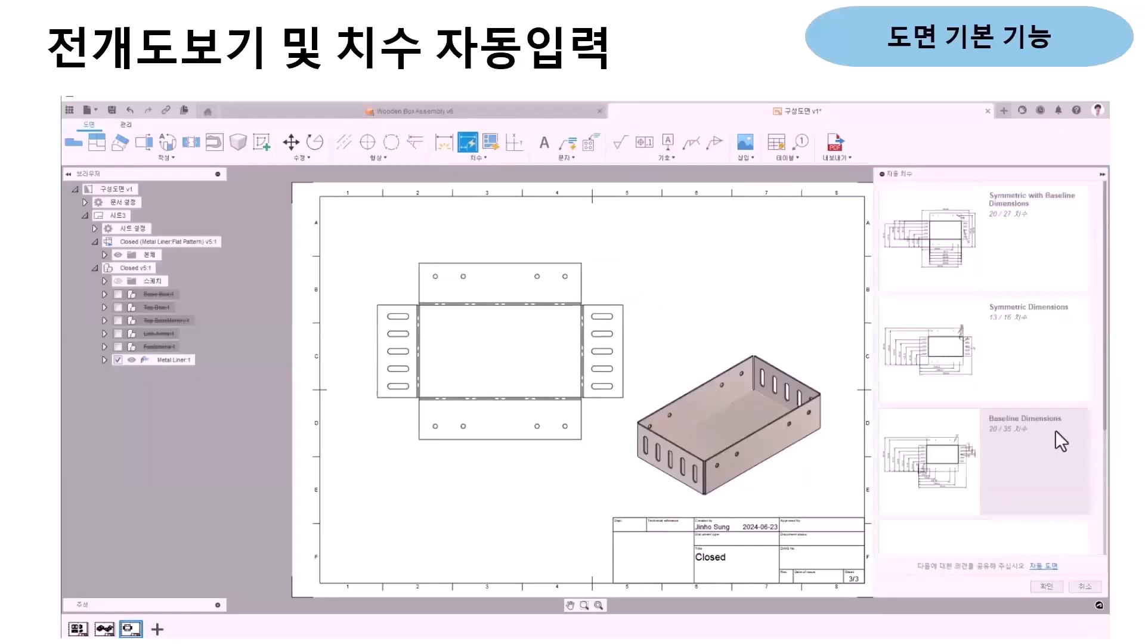
scroll(1055, 429, "down", 2)
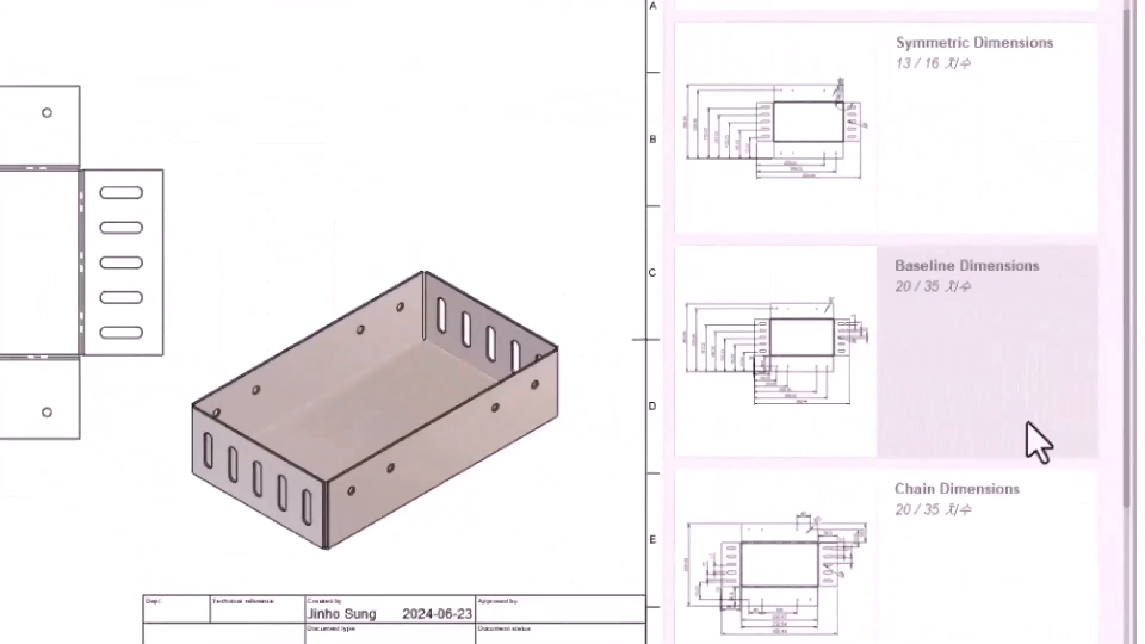
left_click_drag(670, 21, 1091, 641)
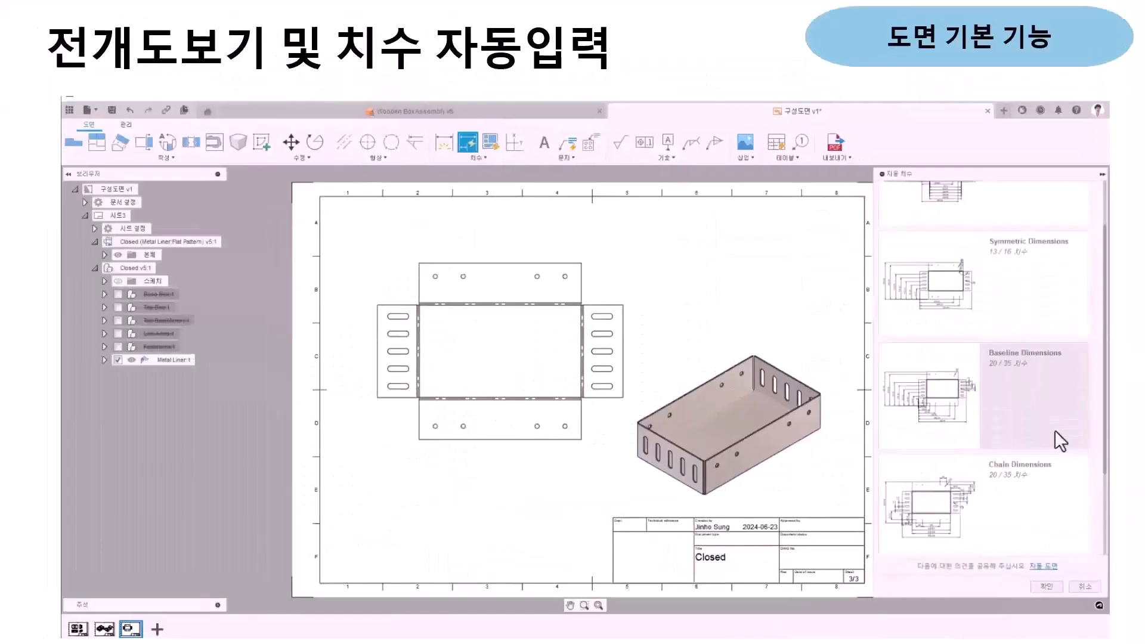
scroll(1055, 430, "down", 2)
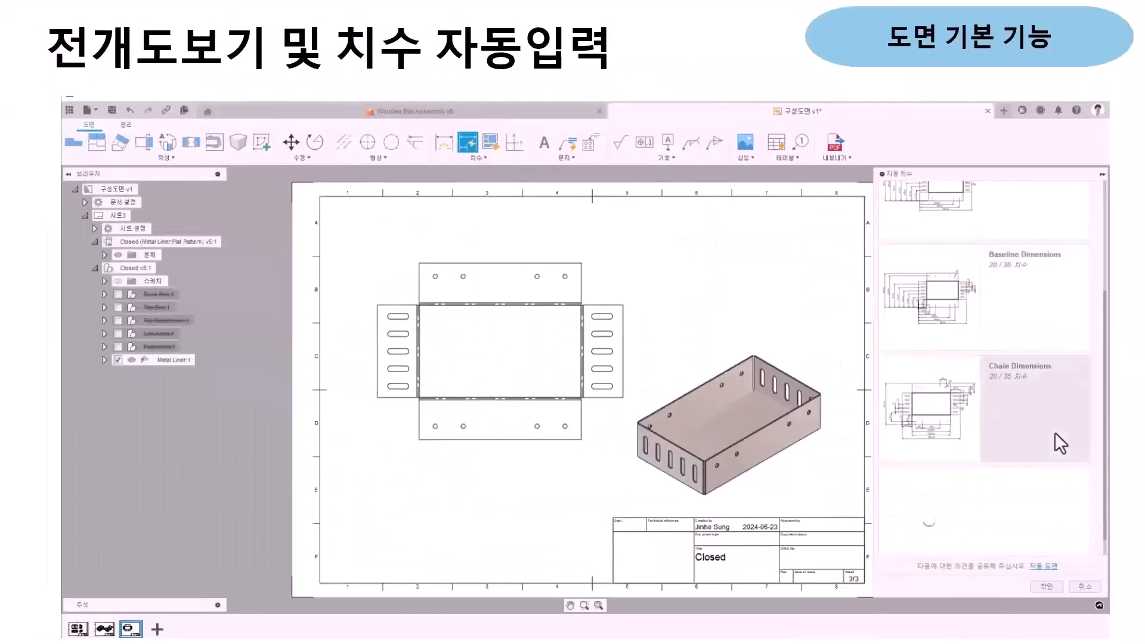
Preview the Chain Dimensions and Overall Dimensions layouts on the flat pattern view
left_click(1056, 430)
scroll(1058, 432, "down", 1)
left_click(1040, 485)
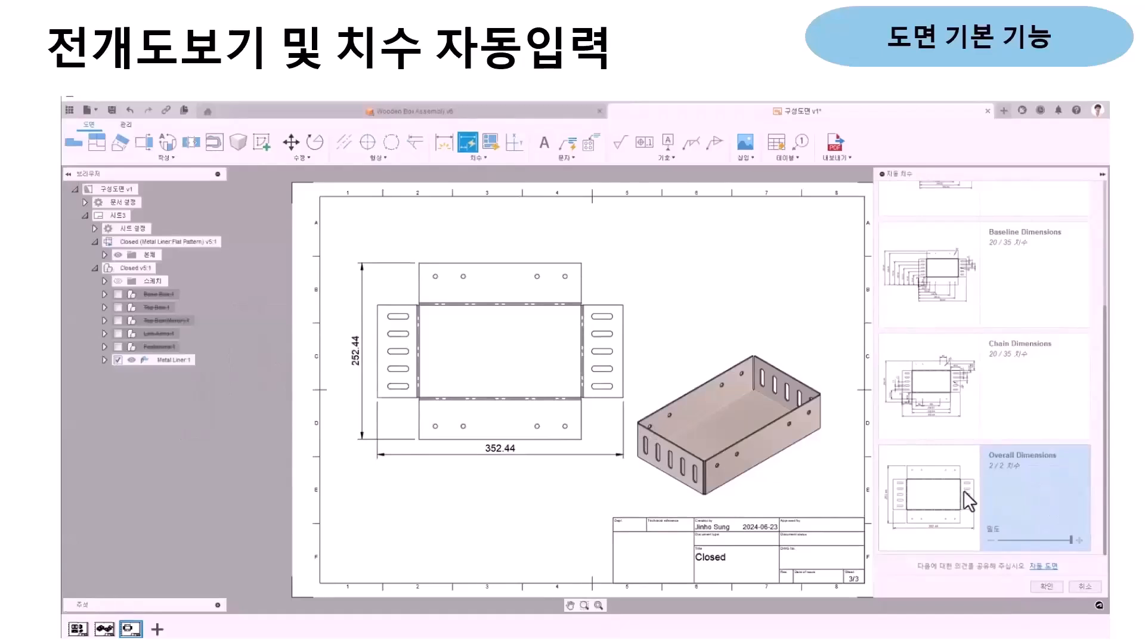
Dimension the flat pattern view with the Symmetric Dimensions layout and lower its dimension density
scroll(964, 490, "up", 3)
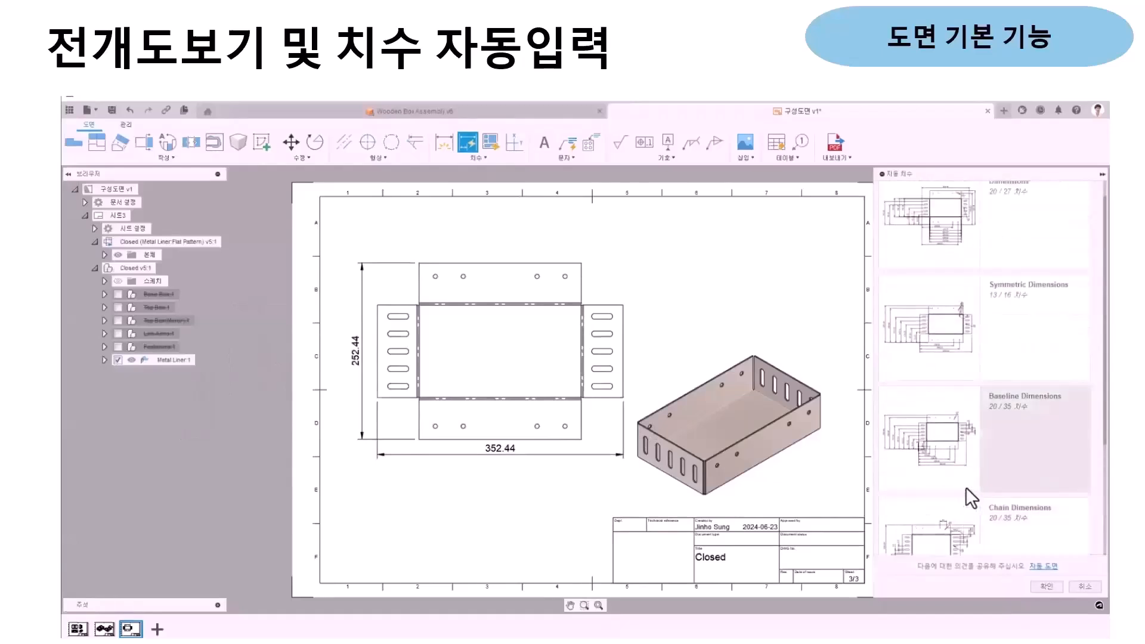
left_click(1011, 355)
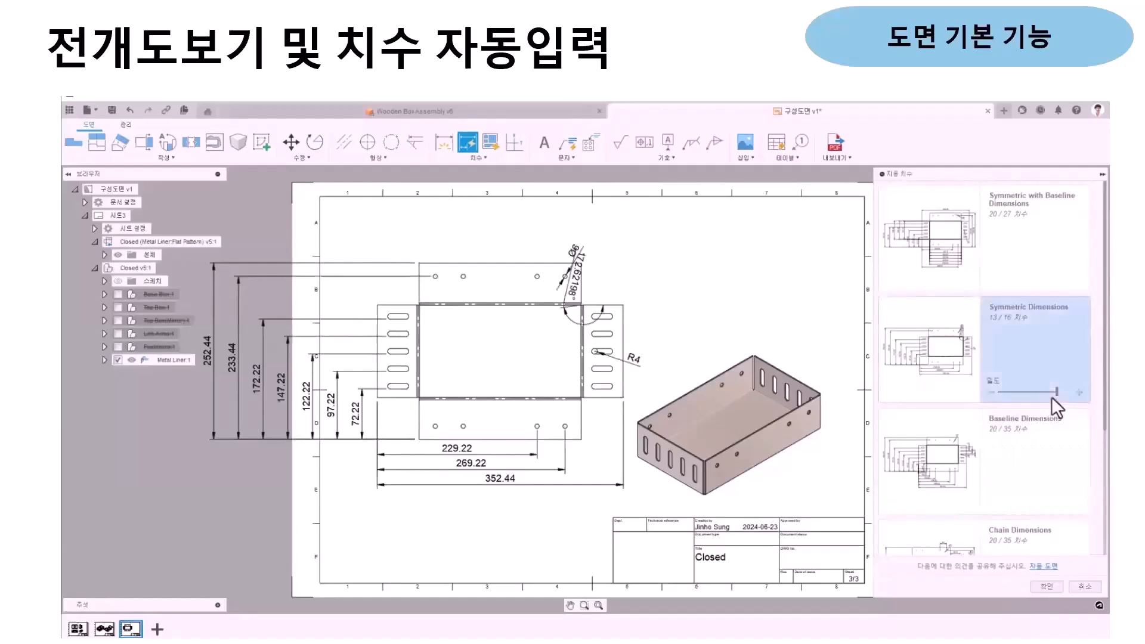
left_click_drag(1056, 392, 1032, 392)
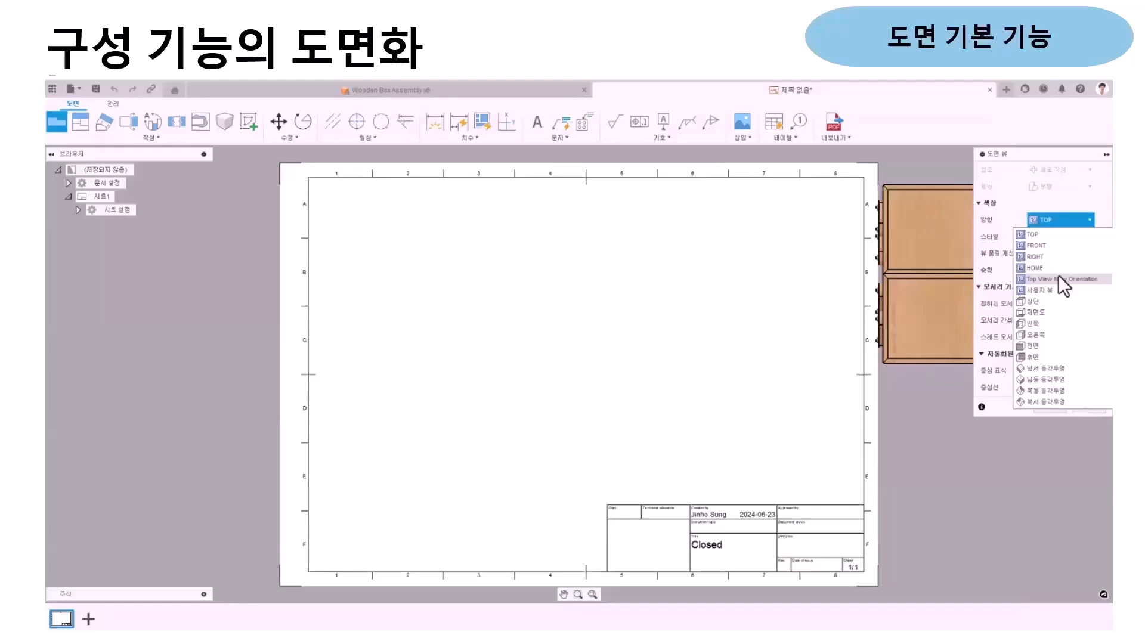
Place a Top View New Orientation base view at 1:2 and project one view below it and one to its right
left_click(1059, 277)
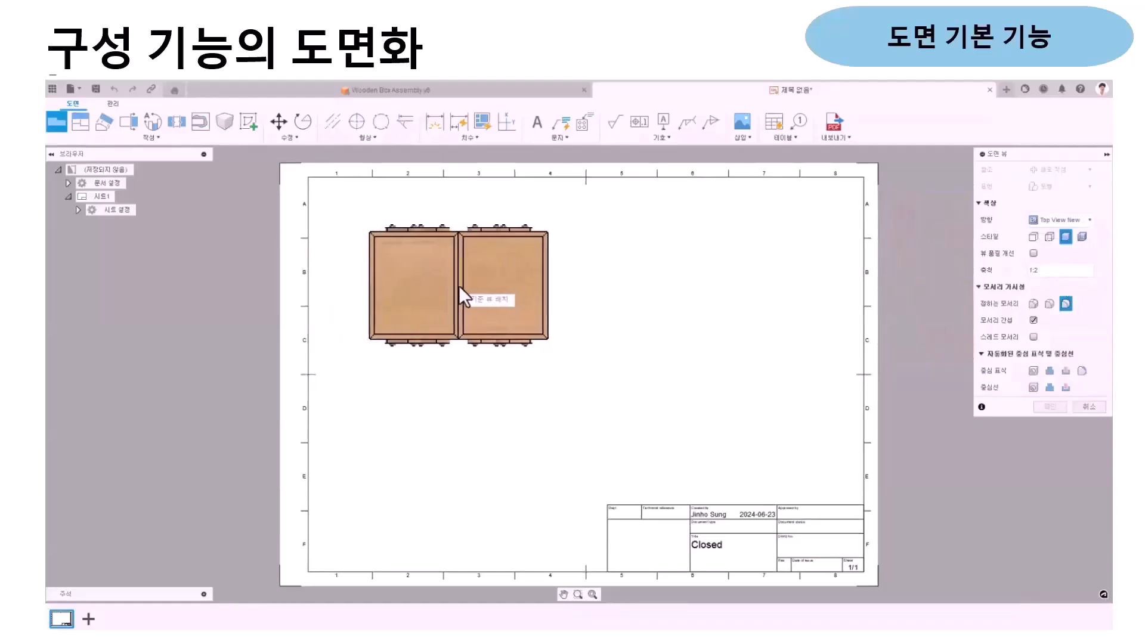
left_click(494, 300)
left_click(84, 123)
left_click(487, 363)
left_click(488, 420)
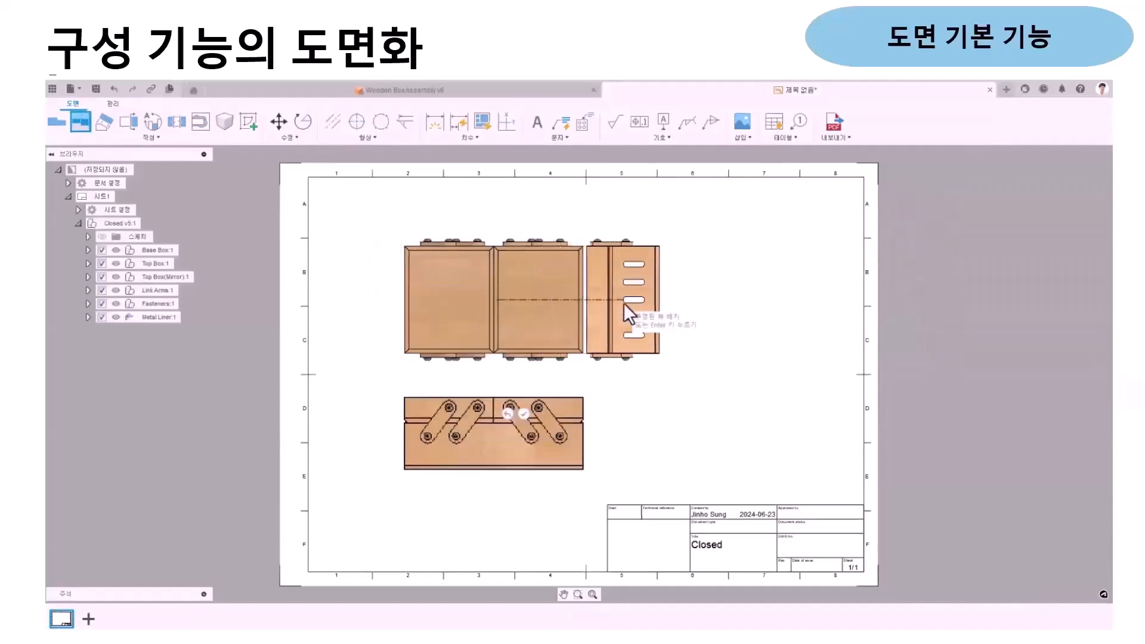
left_click(669, 303)
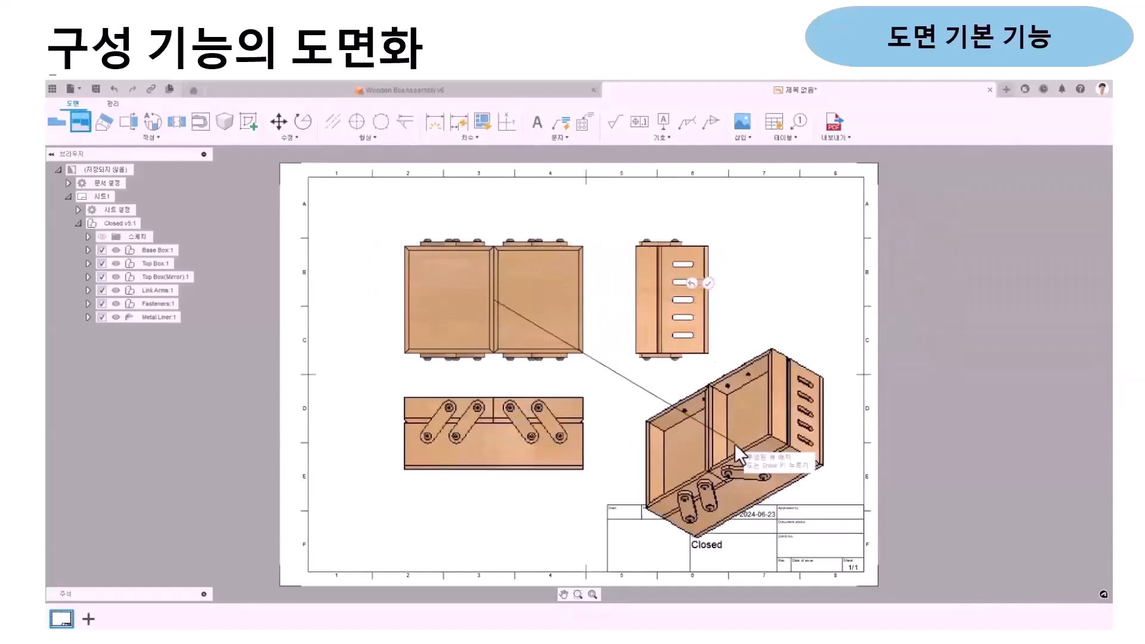
left_click(735, 442)
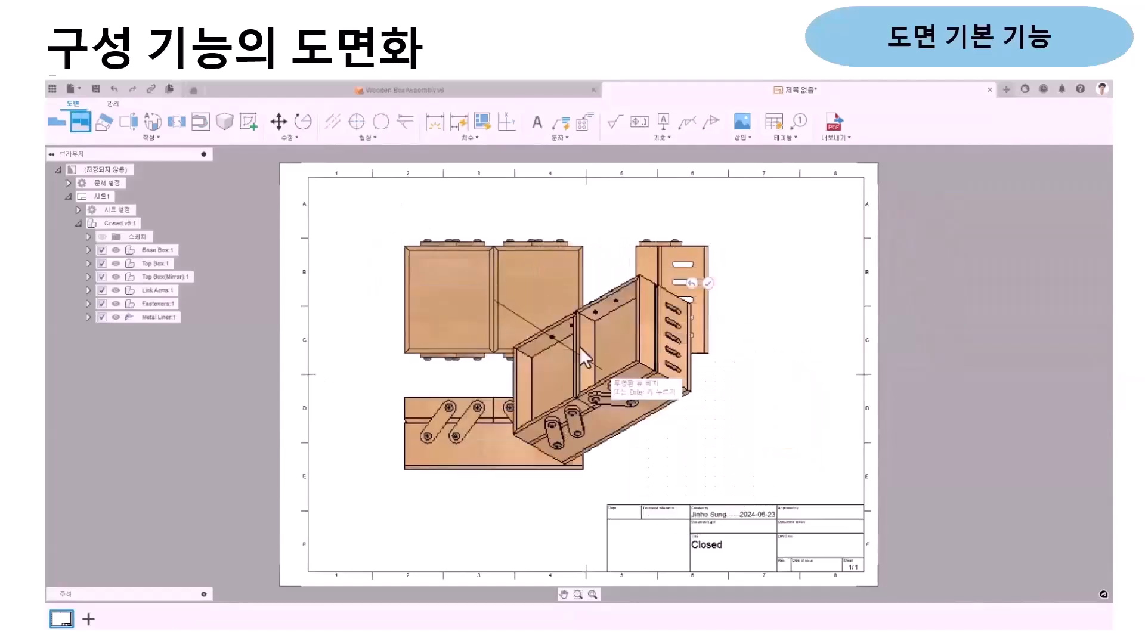
Place a separate 북동 등각투명 isometric base view of the box at 1:5 above the title block
left_click(64, 124)
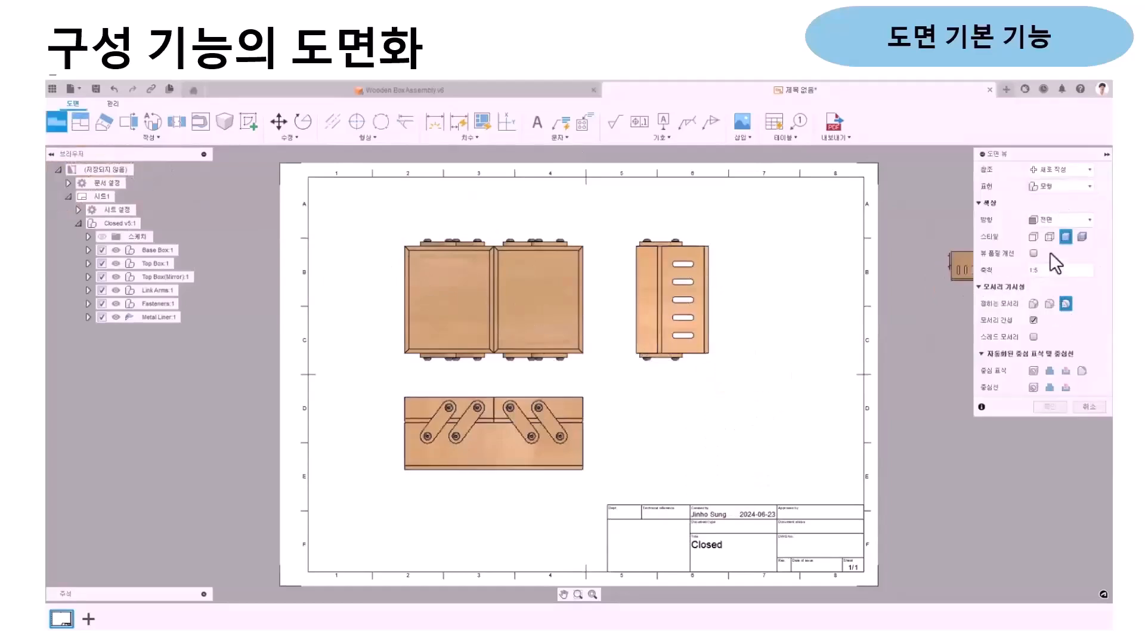
left_click(1090, 215)
left_click(1072, 390)
left_click(681, 433)
left_click(1049, 407)
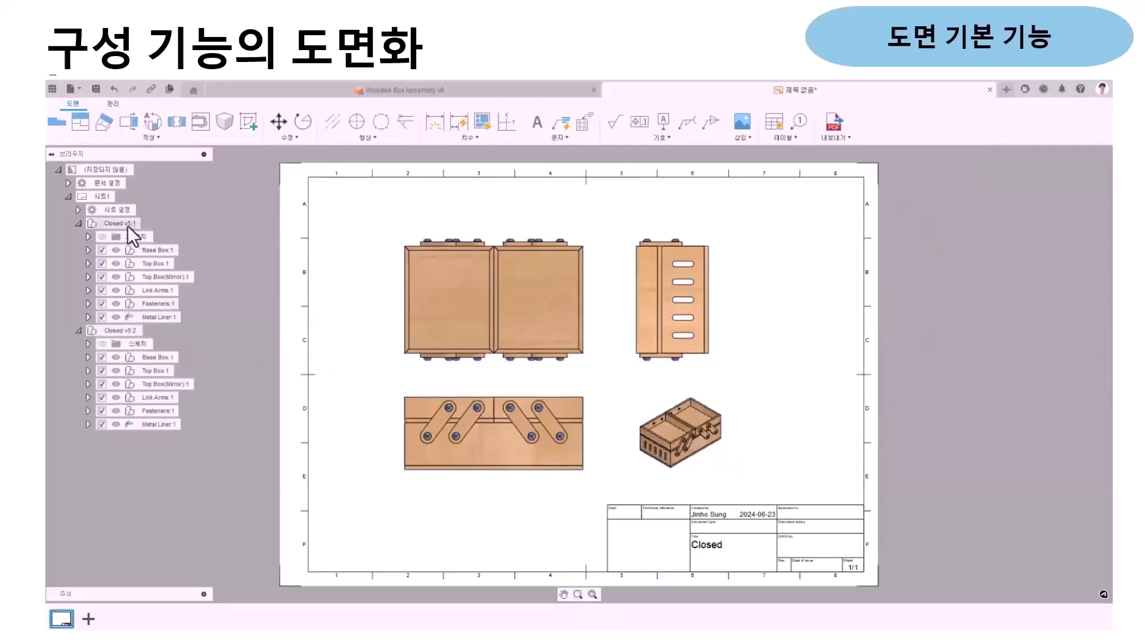
Switch the configuration of the second view reference, Closed v5:2, to Open v4 and accept the change for all views
left_click(124, 331)
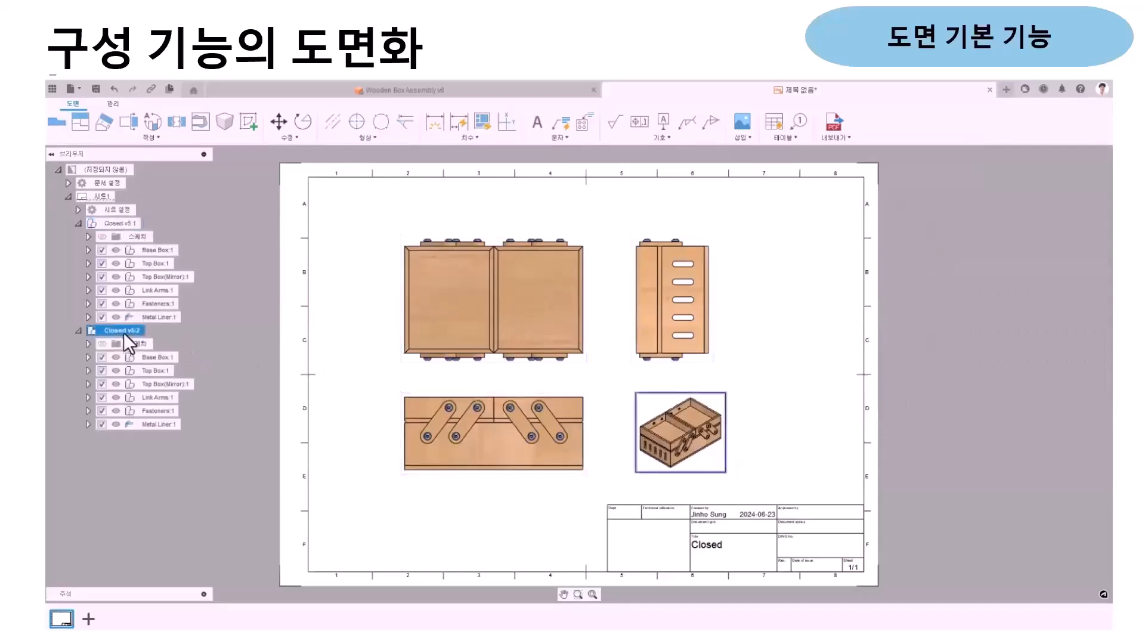
right_click(123, 332)
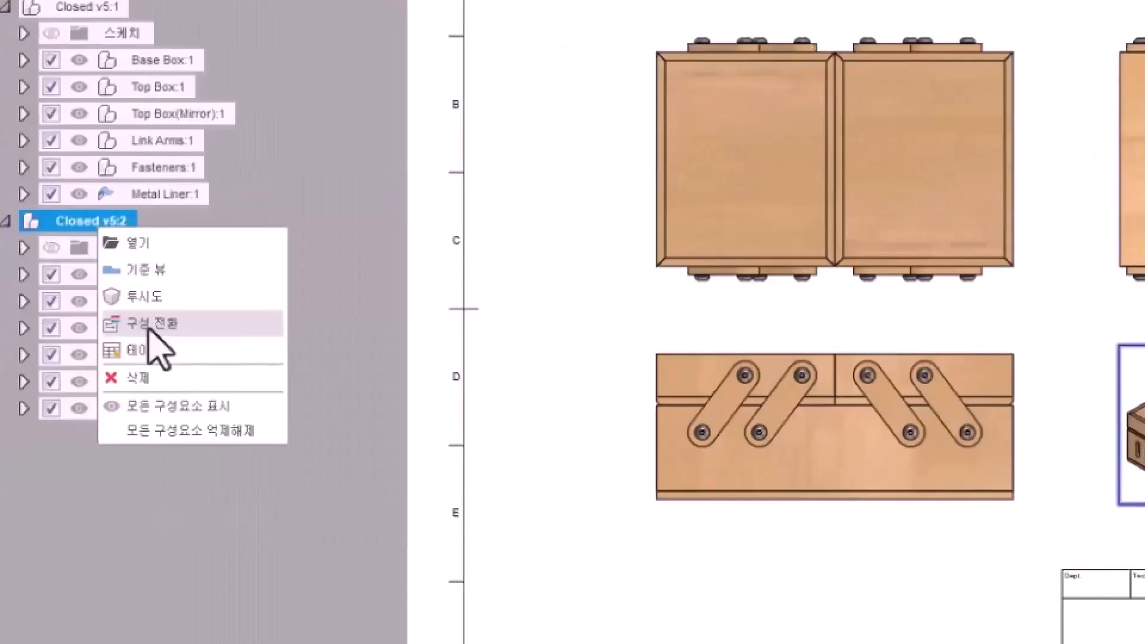
left_click(150, 325)
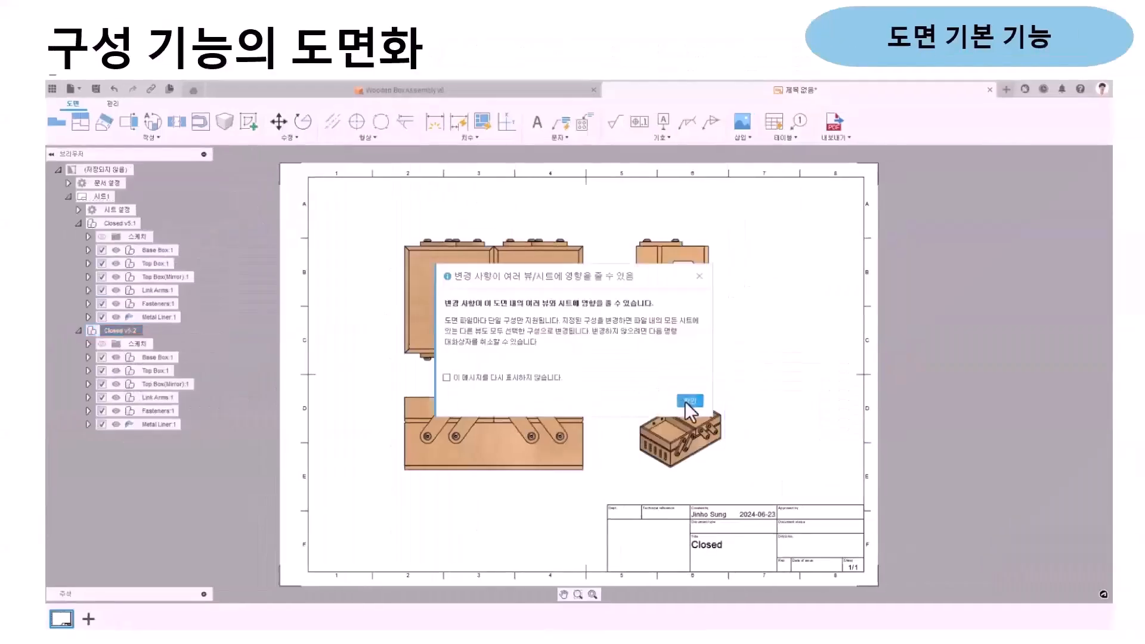
left_click(685, 395)
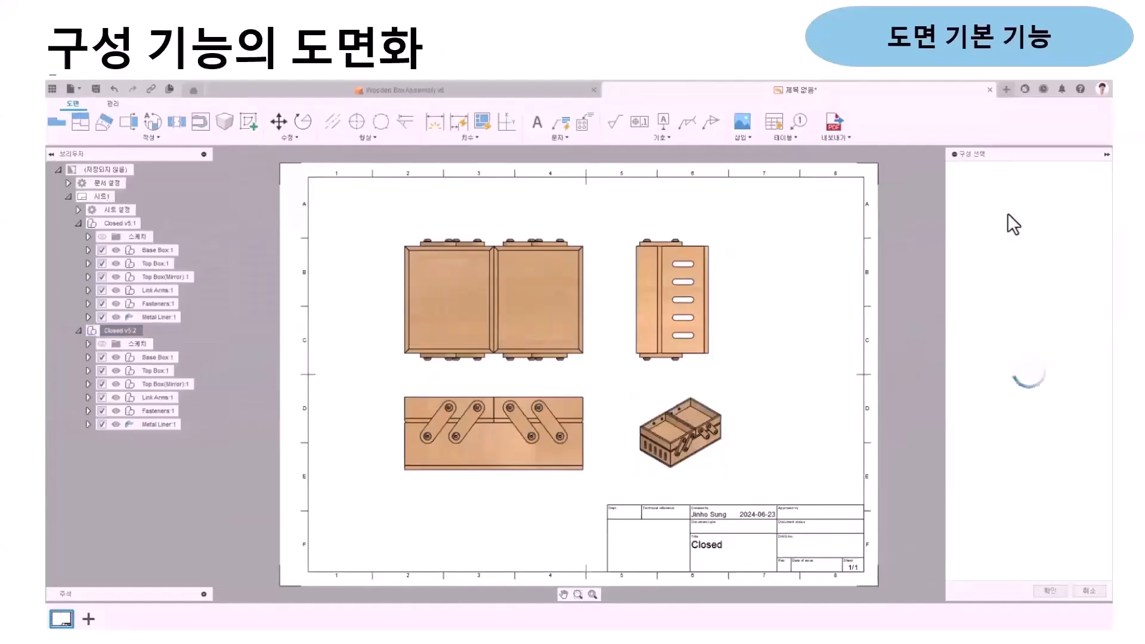
left_click(1035, 279)
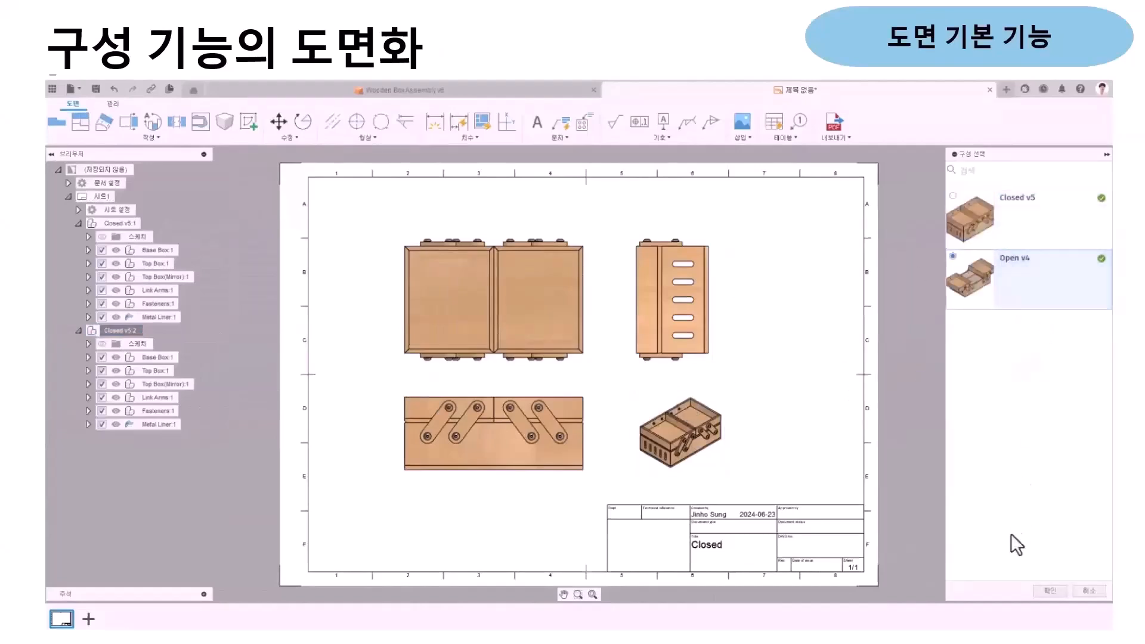
left_click(1053, 591)
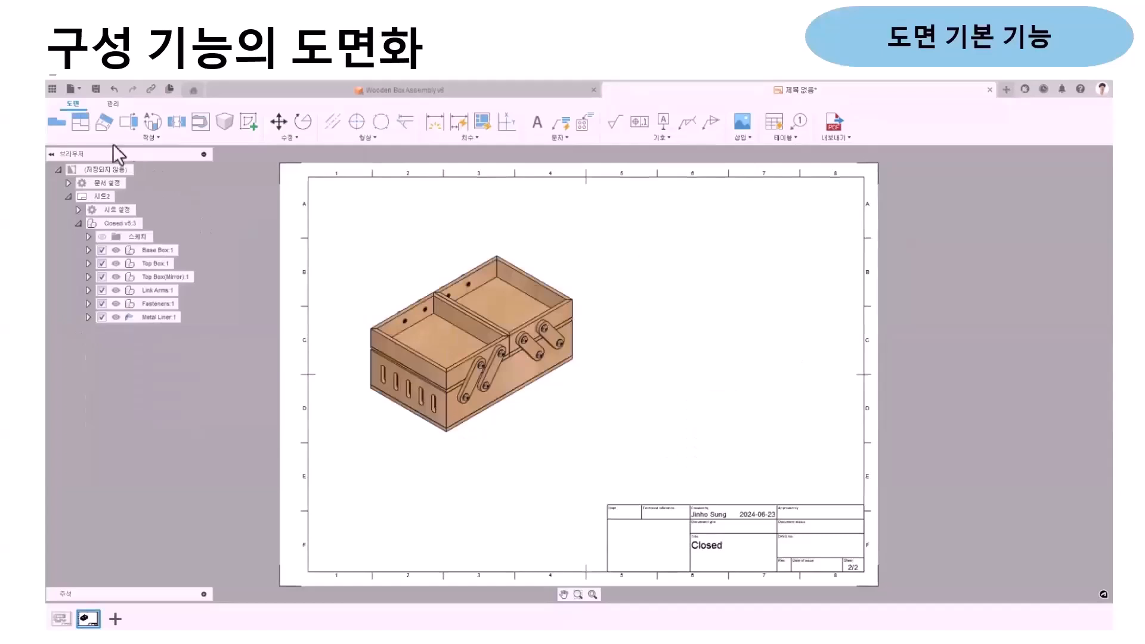
Place a base view of the Open representation in HOME orientation at 1:2 beside the closed box on 시트2
left_click(145, 142)
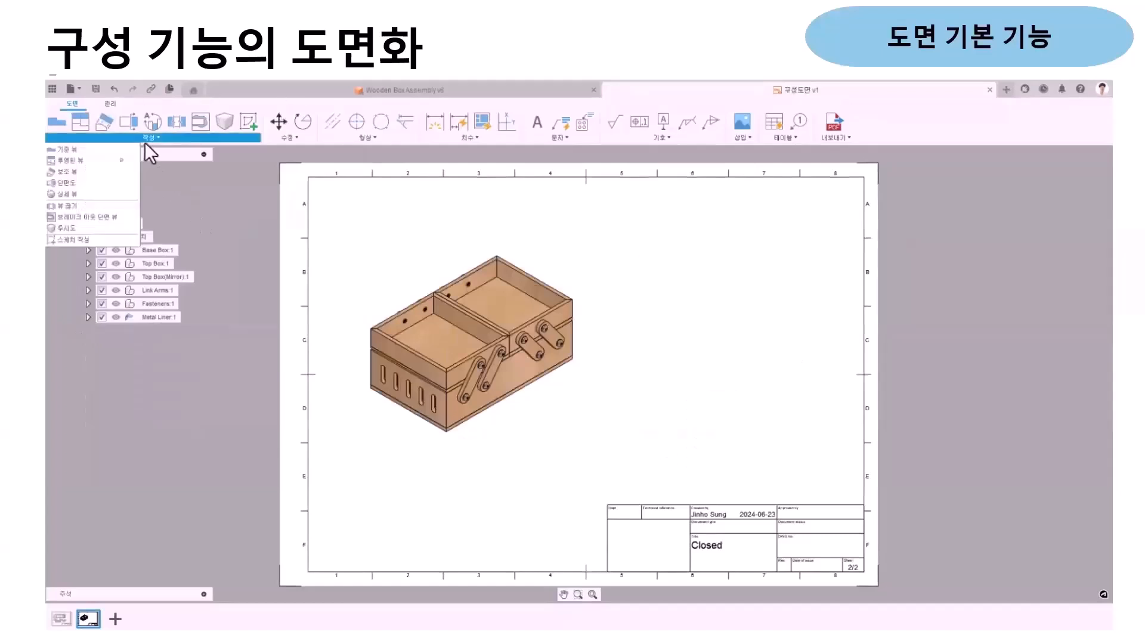
left_click(104, 149)
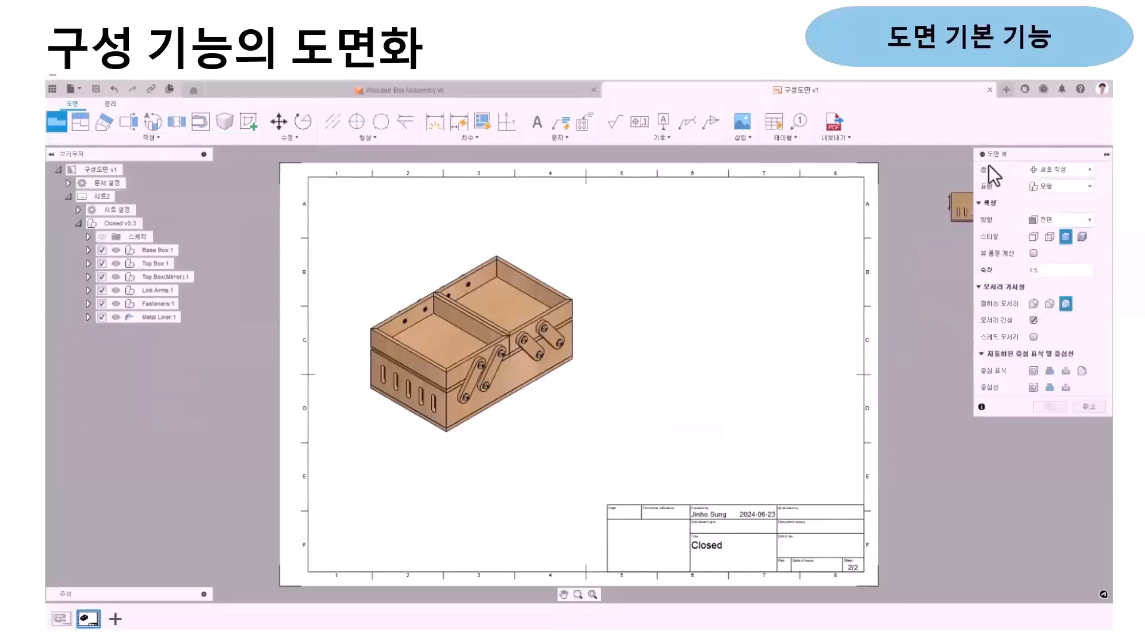
left_click(1053, 186)
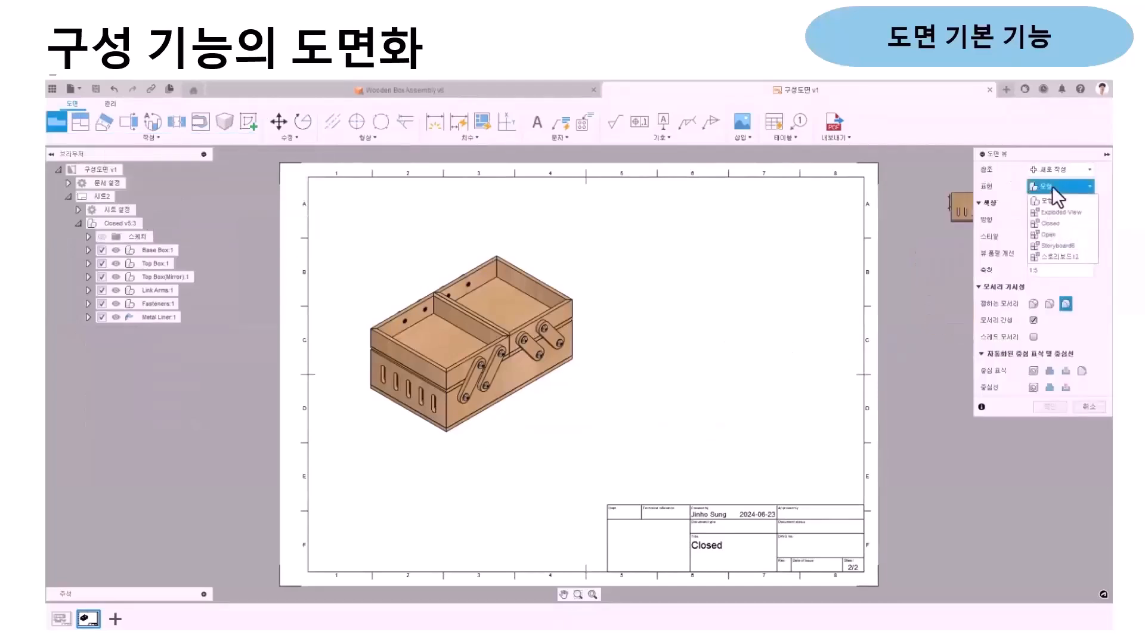
left_click(1049, 235)
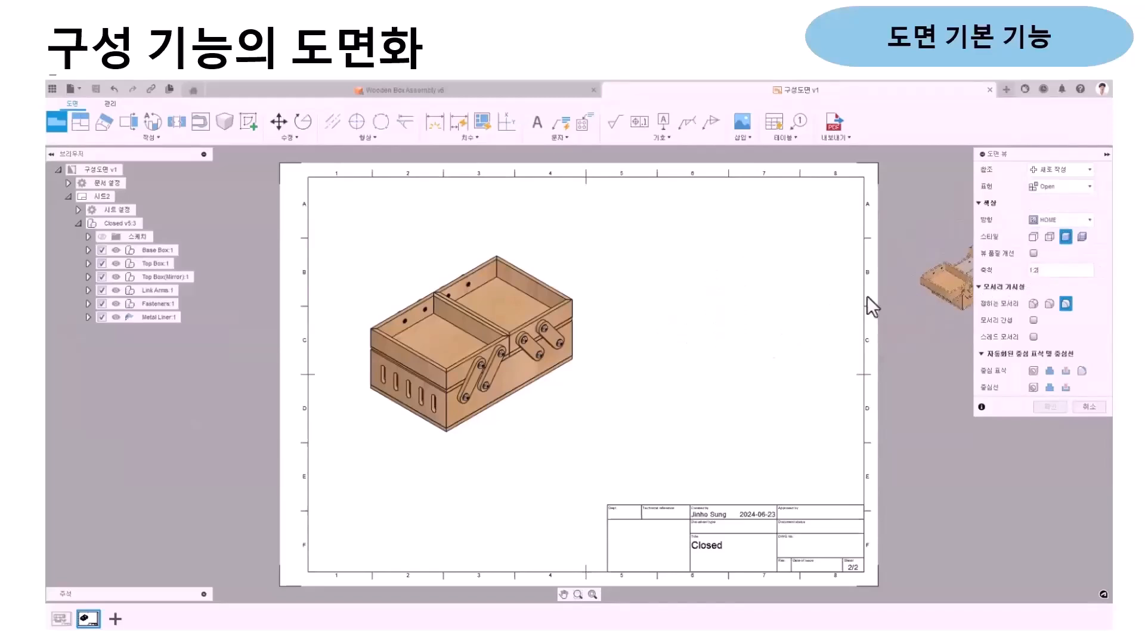
left_click(712, 362)
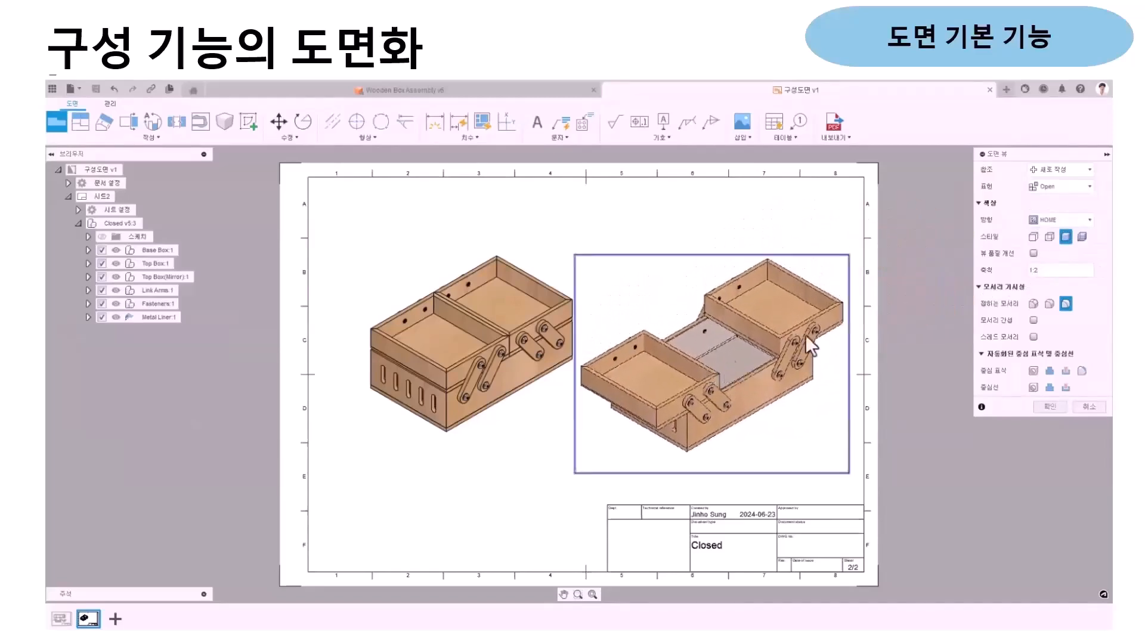
left_click(1049, 407)
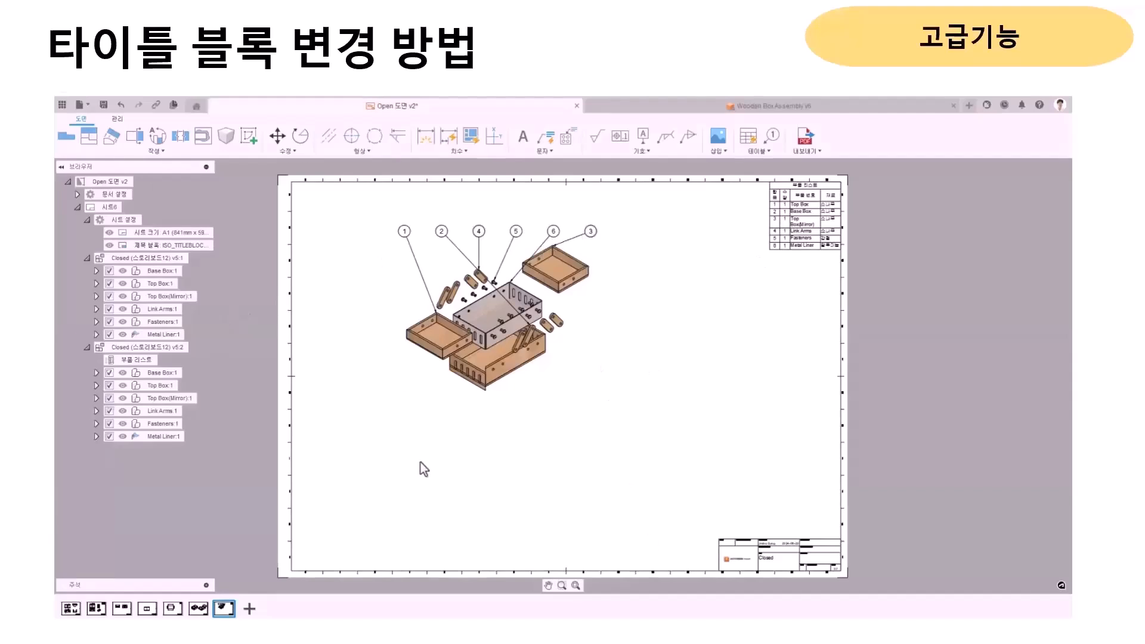
Open the sheet's existing title block for attribute editing and examine its fields
double_click(774, 554)
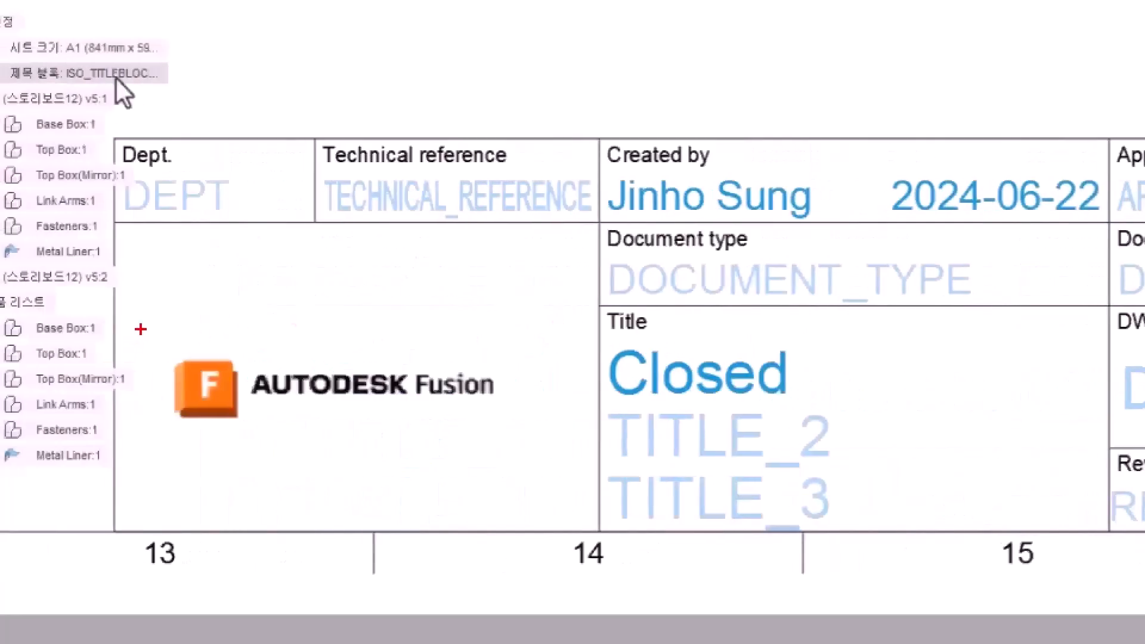
left_click_drag(140, 329, 474, 405, "ctrl")
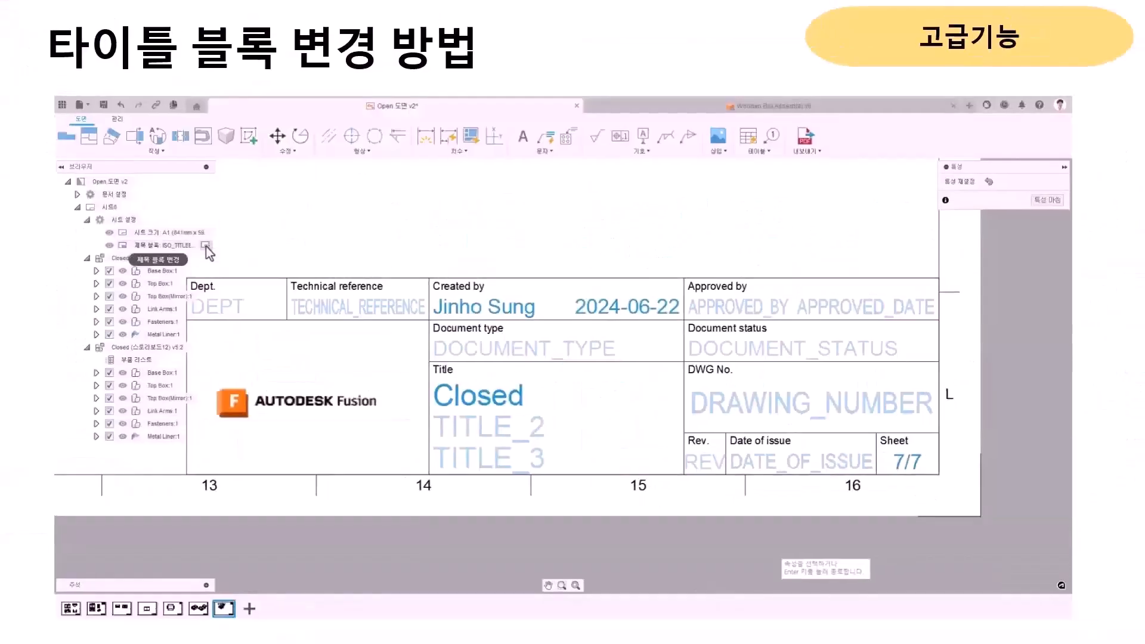
double_click(232, 123)
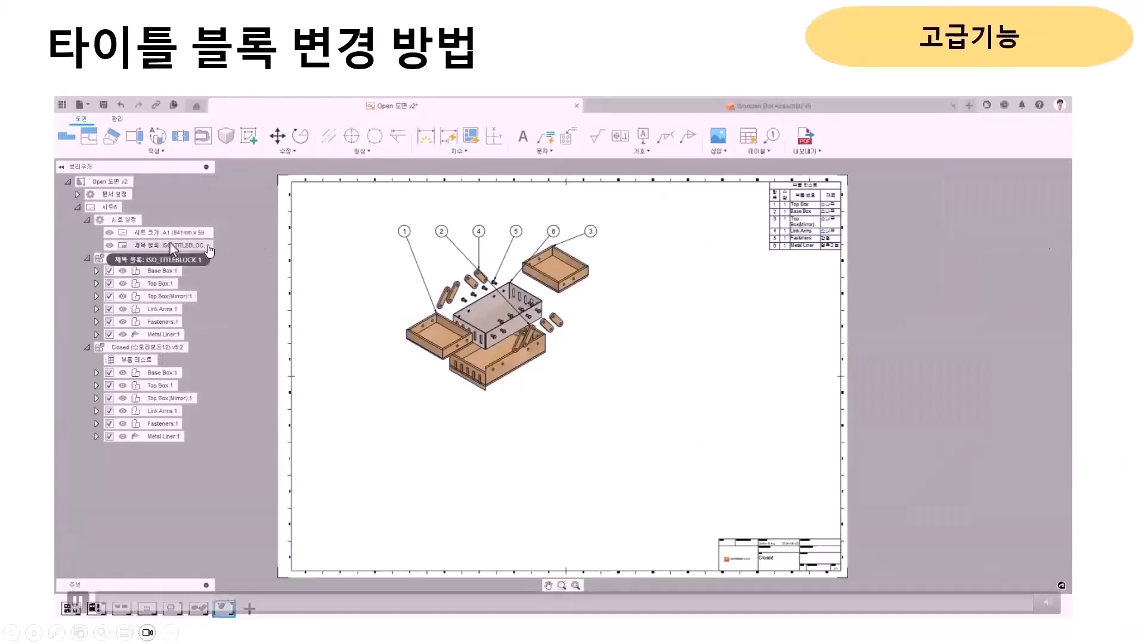
Create a title block named NEW and draw its rectangular frame, about 271 mm wide, from the sheet border's lower-right corner
right_click(170, 245)
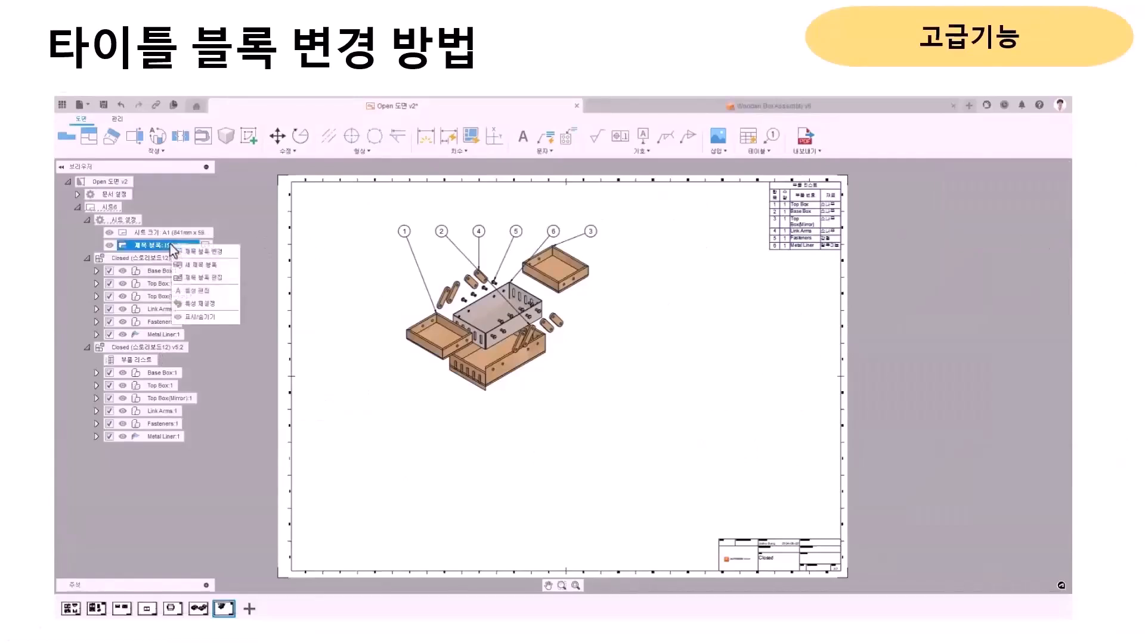
left_click(201, 264)
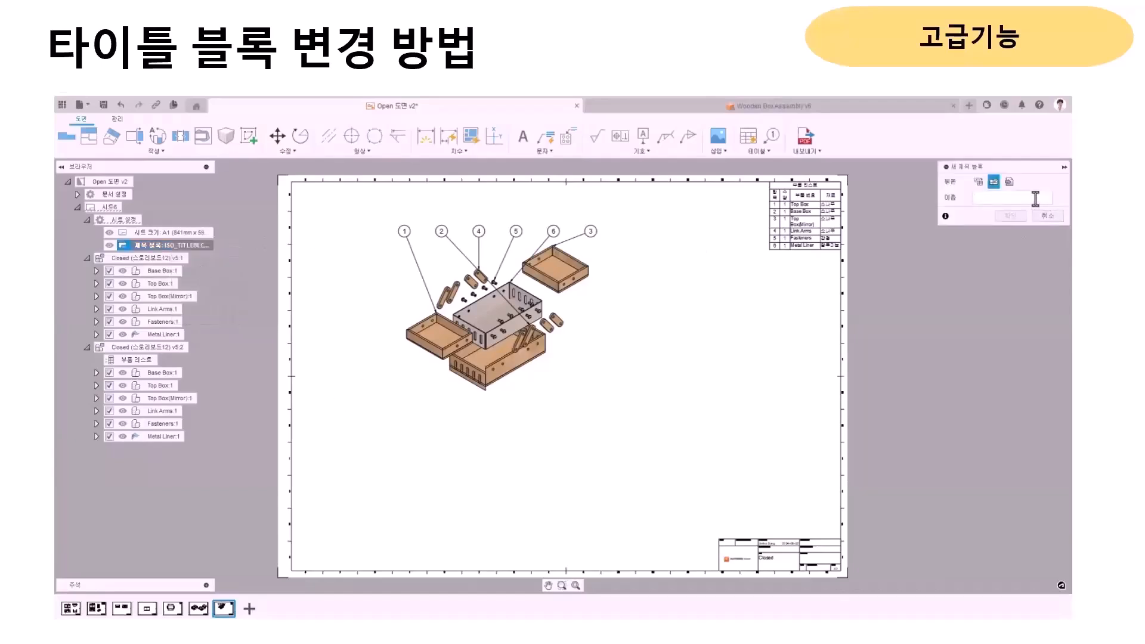
left_click(1007, 216)
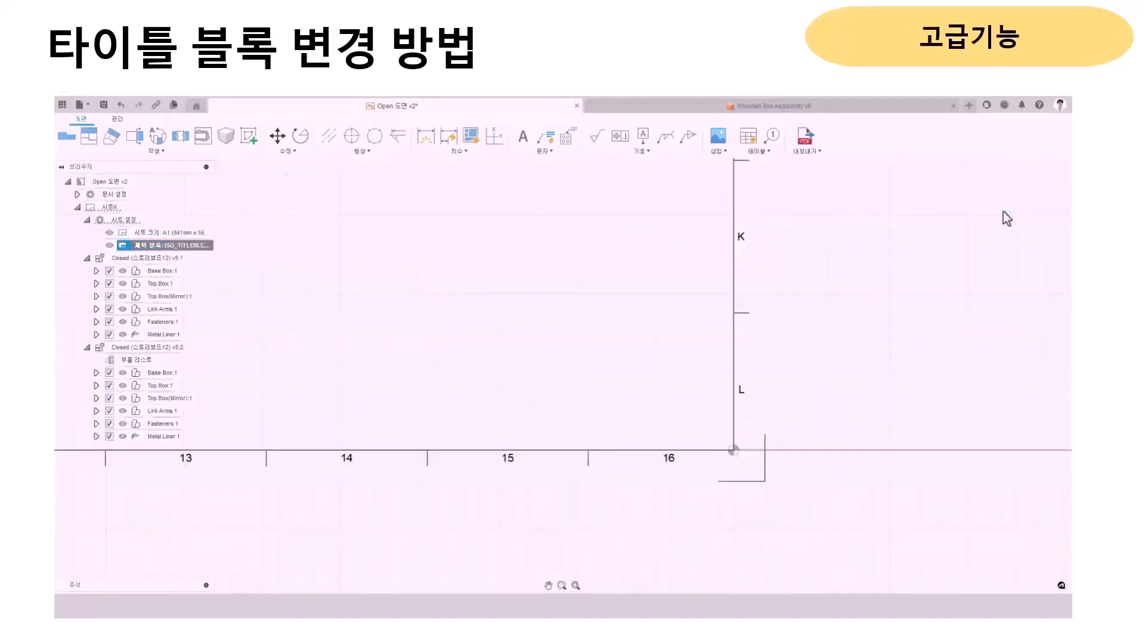
left_click(89, 136)
left_click(840, 571)
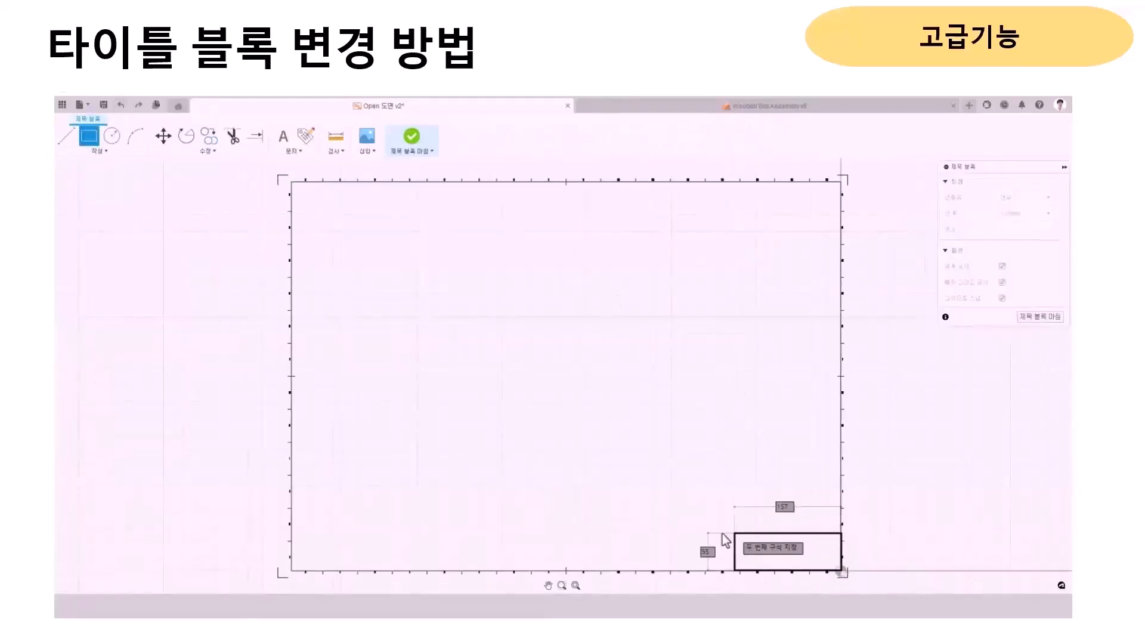
left_click(657, 516)
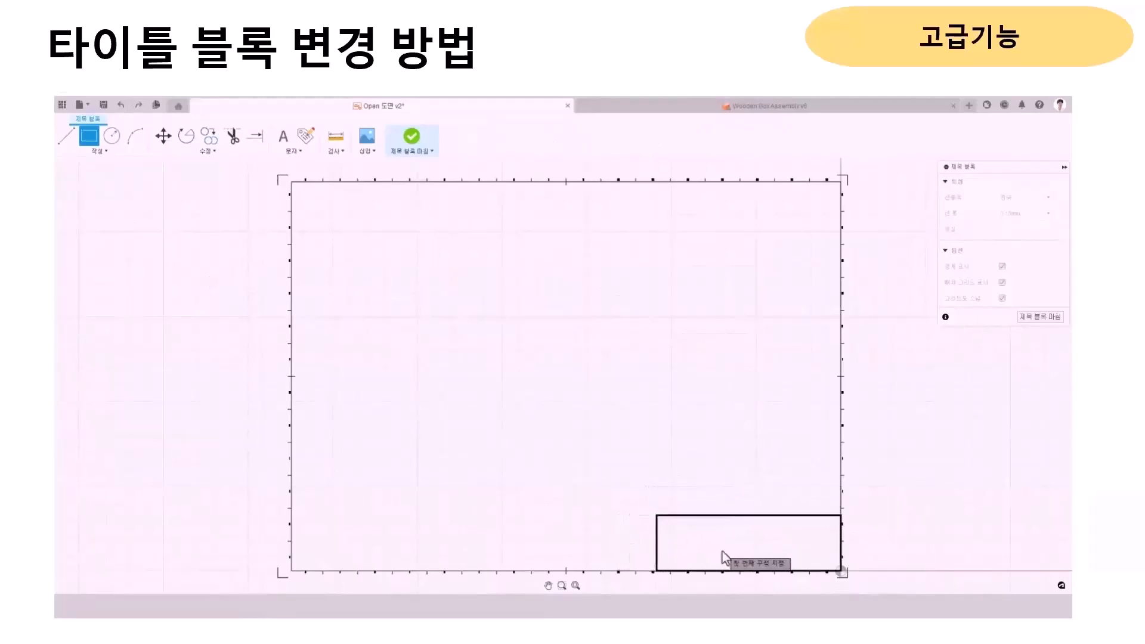
Divide the title block frame into four rows and two columns with three horizontal lines and one vertical line
left_click(66, 136)
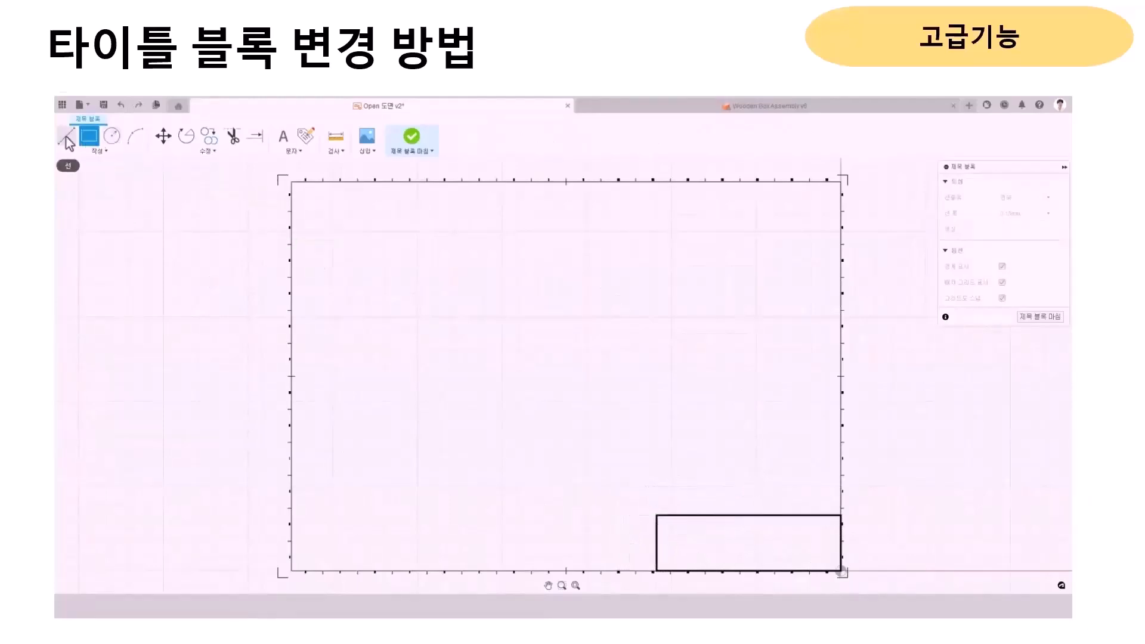
left_click(657, 530)
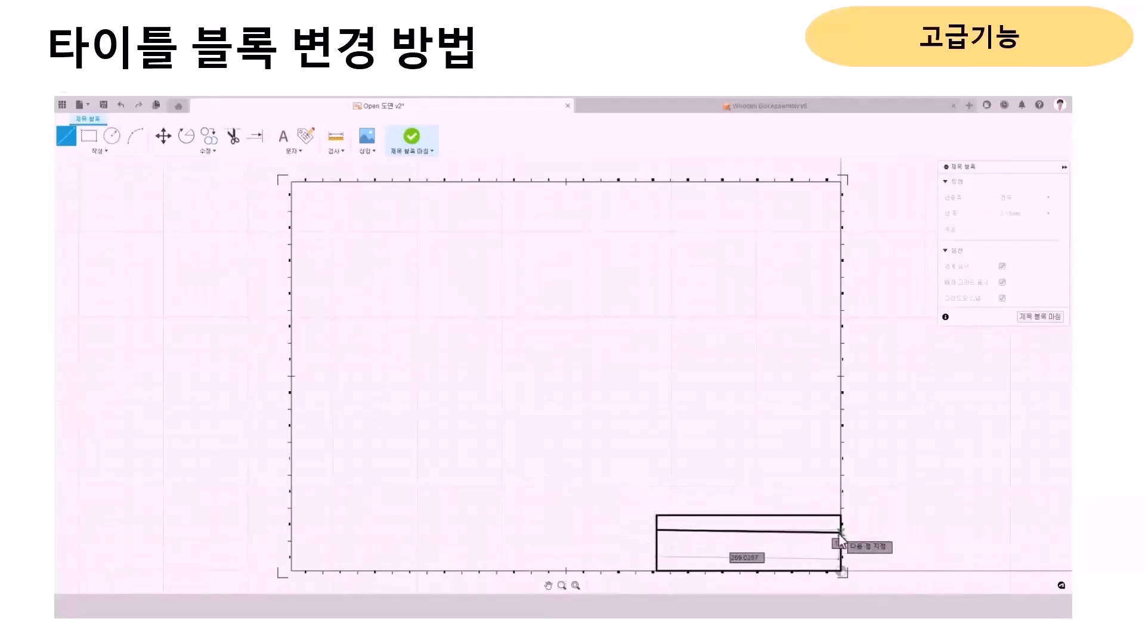
left_click(841, 530)
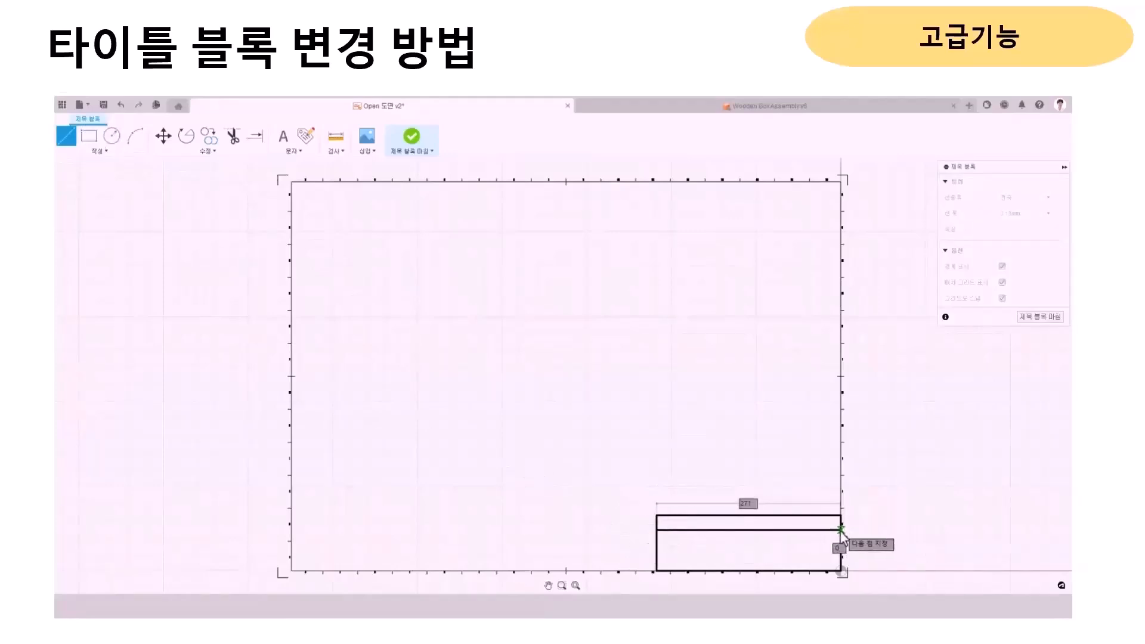
left_click(656, 543)
left_click(841, 543)
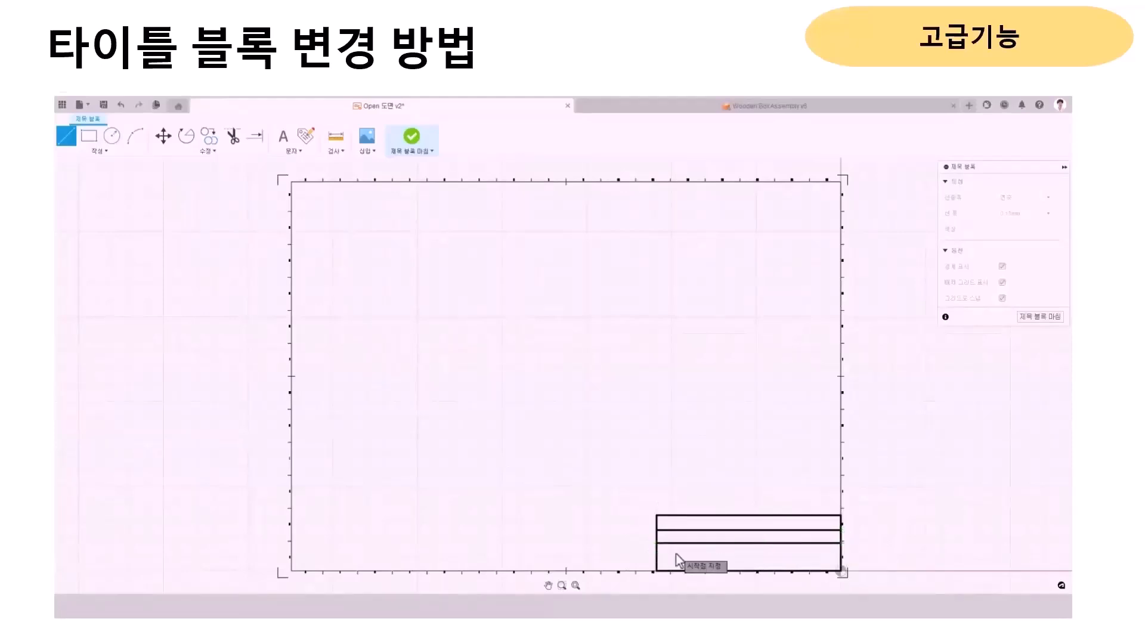
left_click(657, 555)
left_click(841, 555)
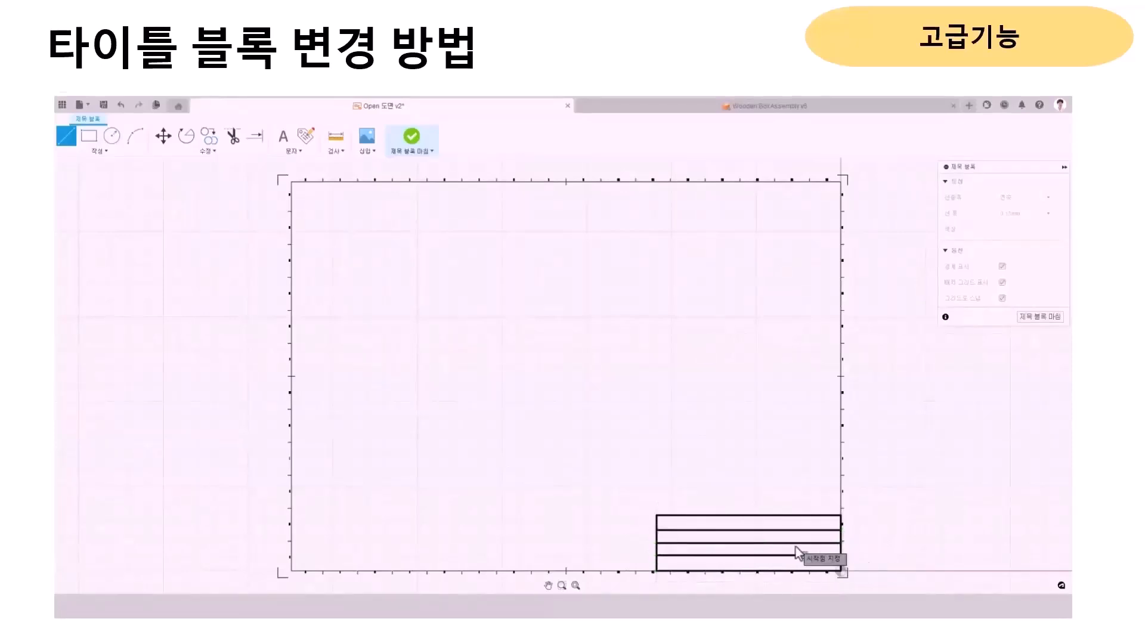
left_click(756, 515)
left_click(756, 571)
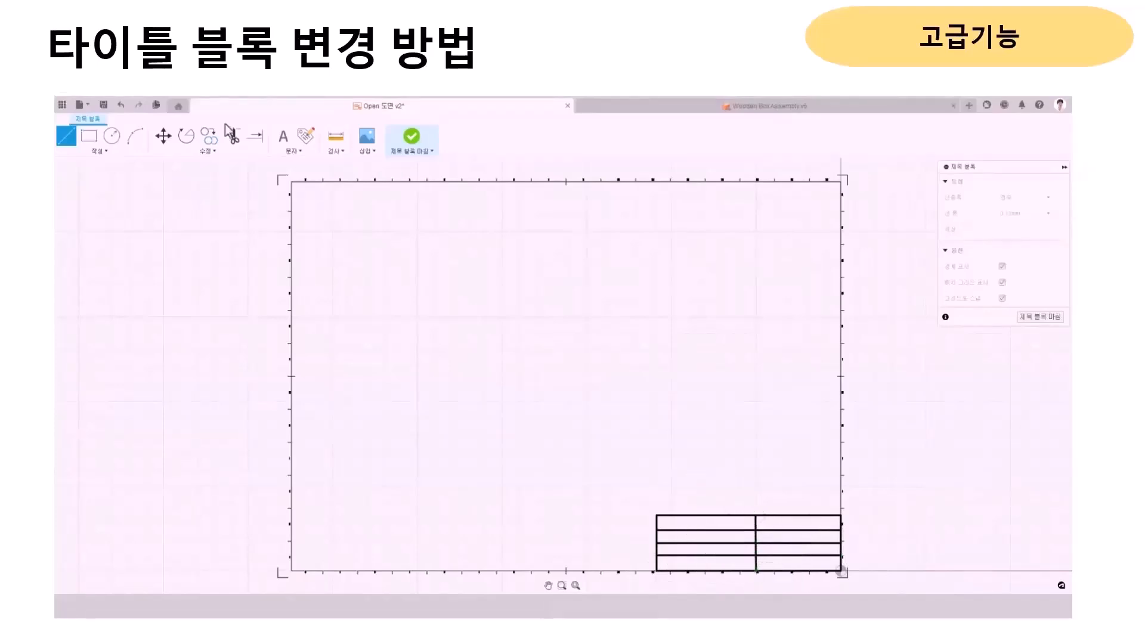
left_click(283, 136)
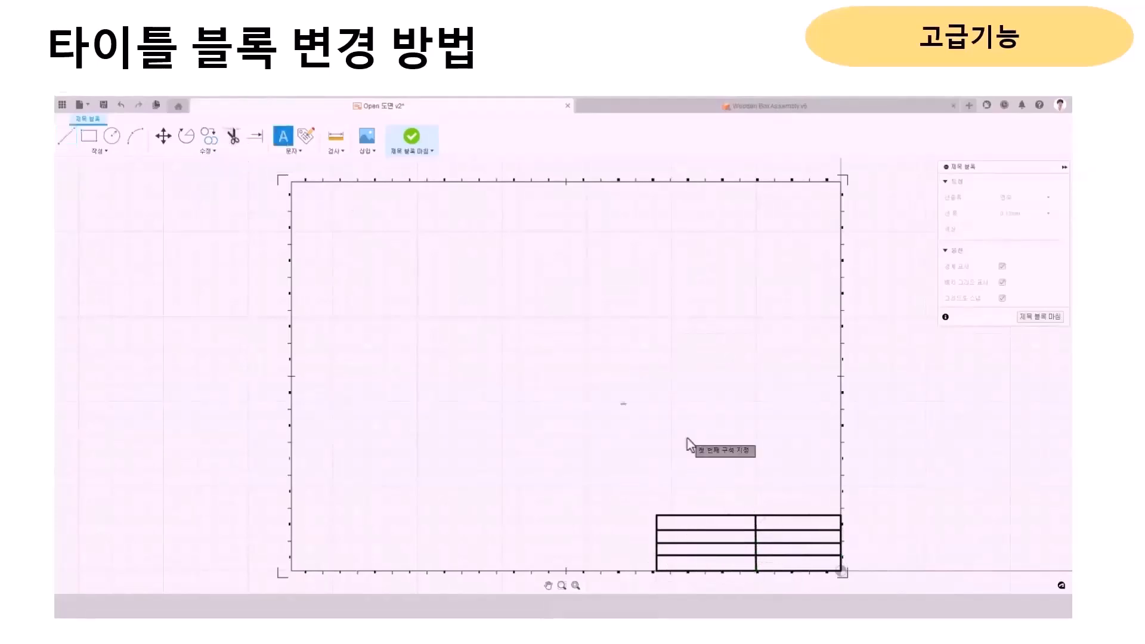
left_click(683, 521)
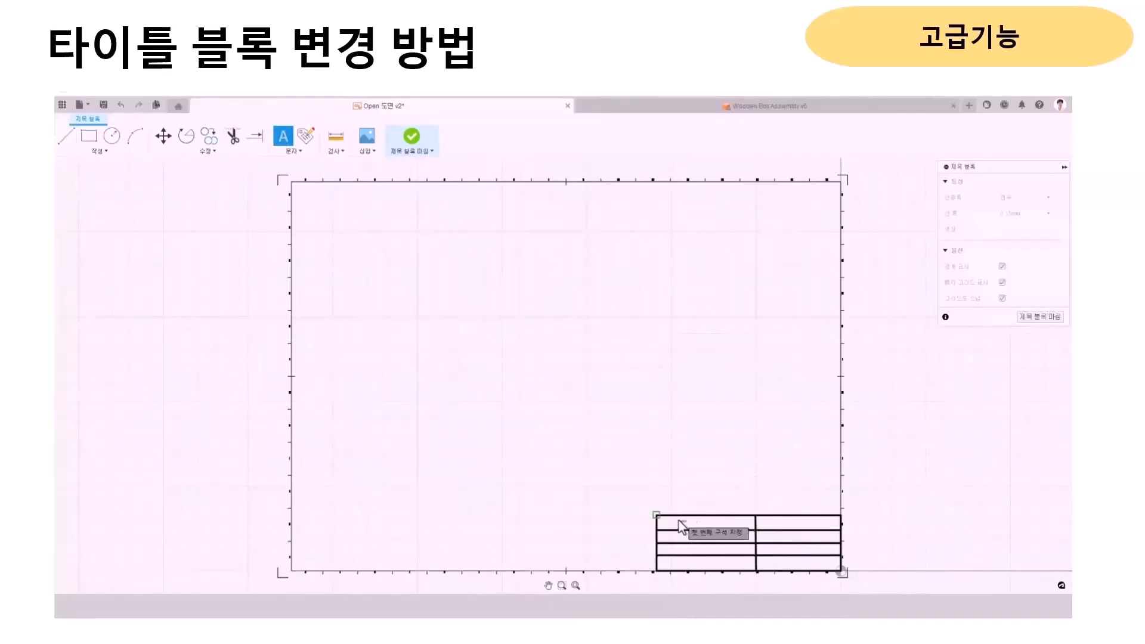
left_click(755, 531)
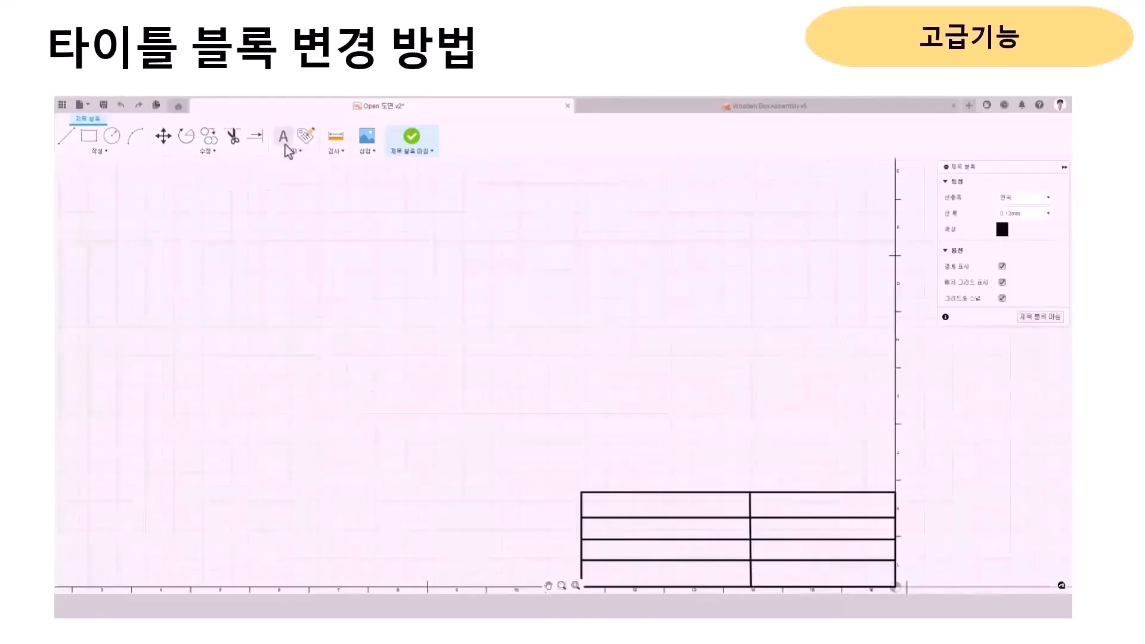
Add the author's first name as text 12 mm high in the first row's left cell and adjust its position
left_click(285, 141)
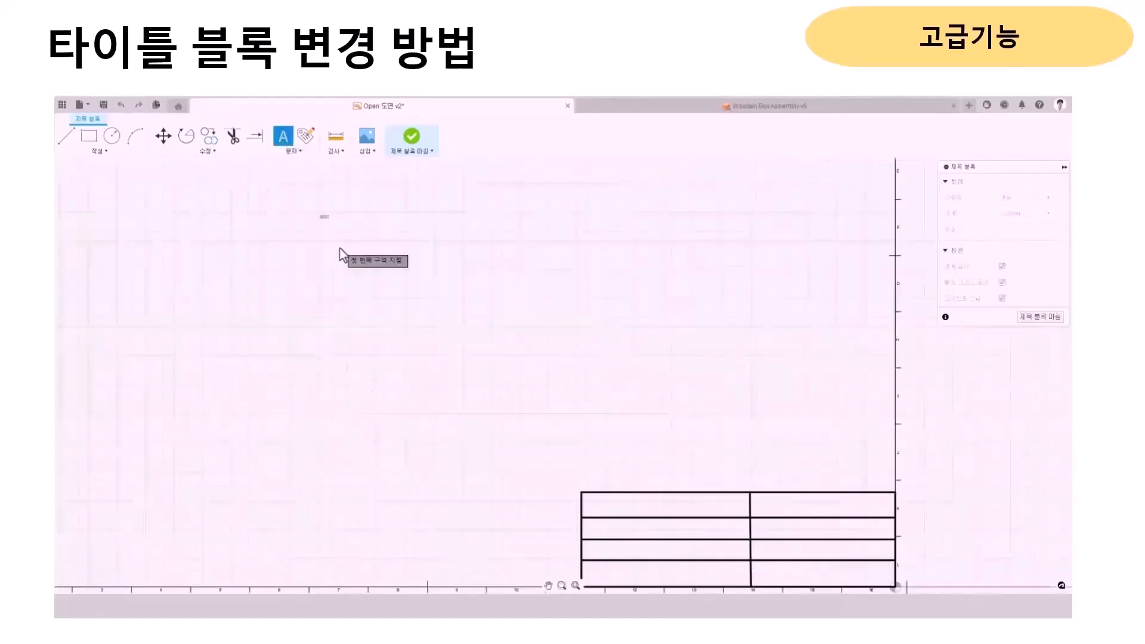
left_click(638, 505)
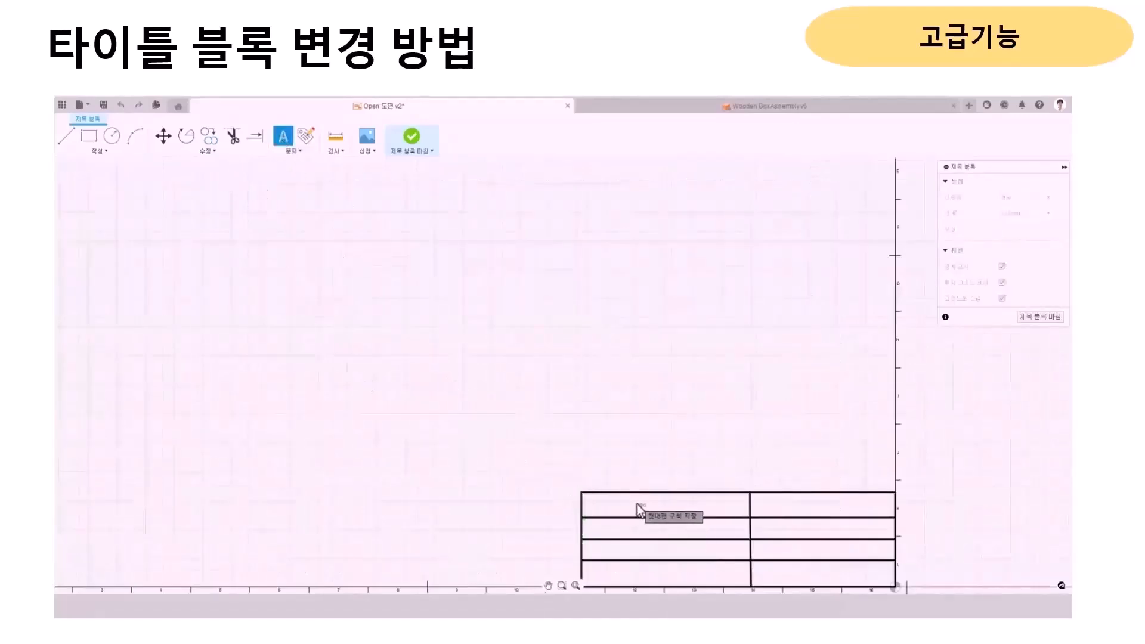
left_click(692, 511)
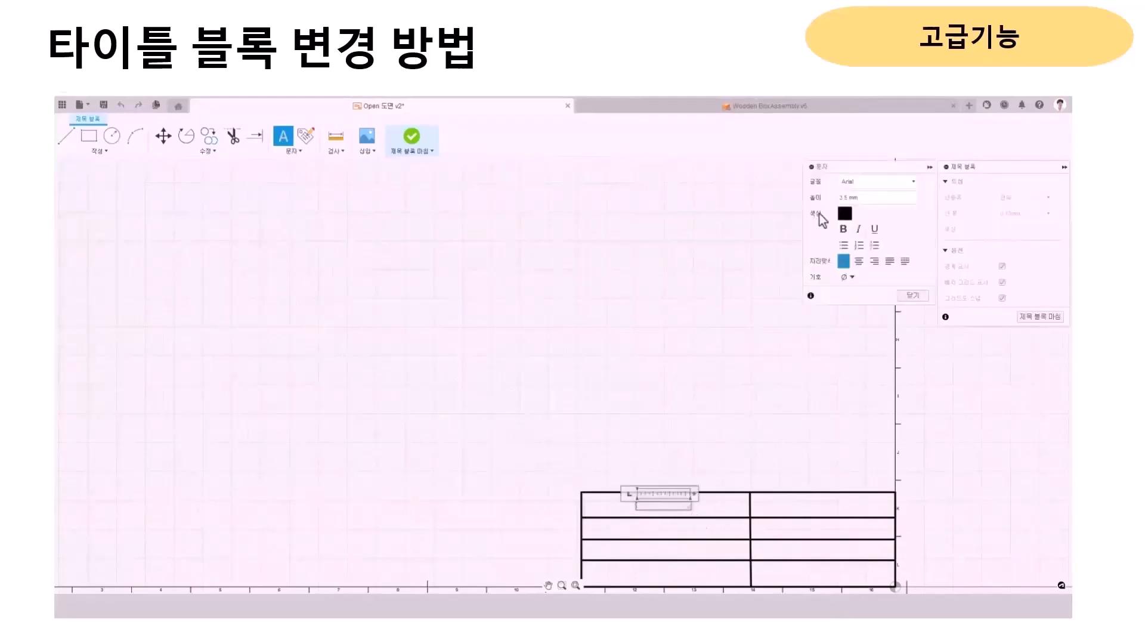
double_click(874, 200)
left_click_drag(874, 200, 821, 203)
type("12JINHO")
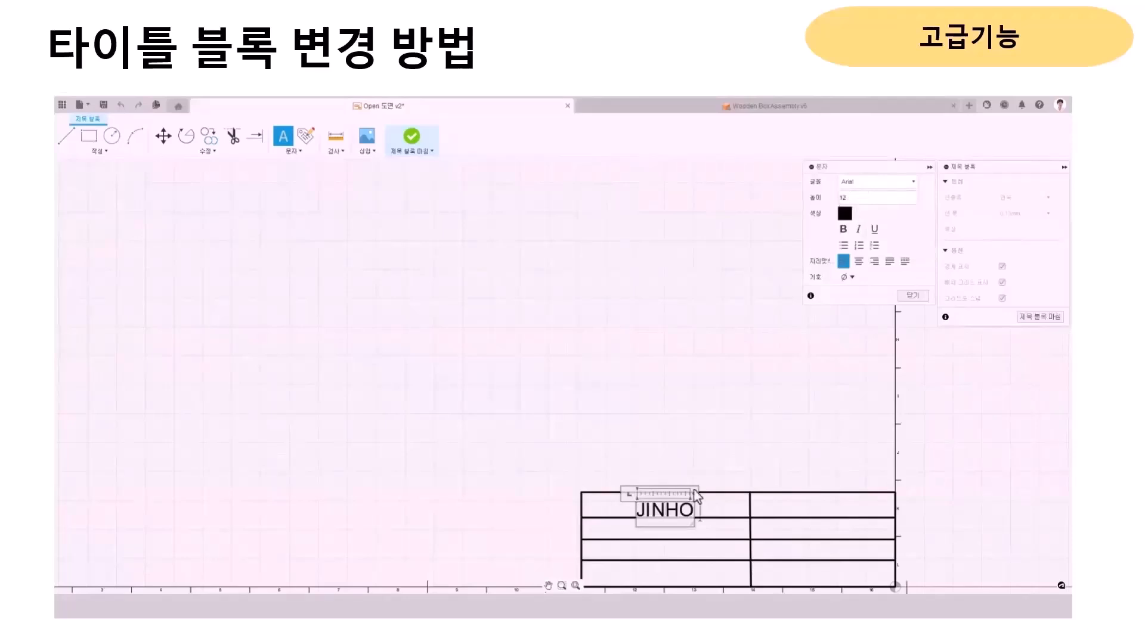
left_click(909, 299)
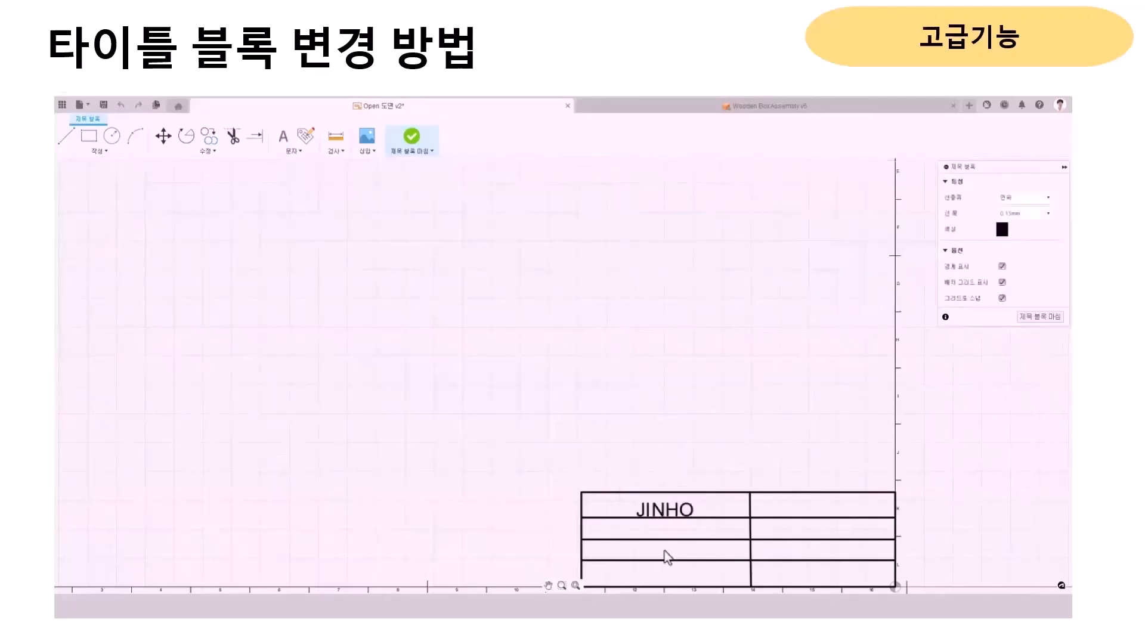
left_click_drag(667, 509, 668, 505)
left_click(666, 507)
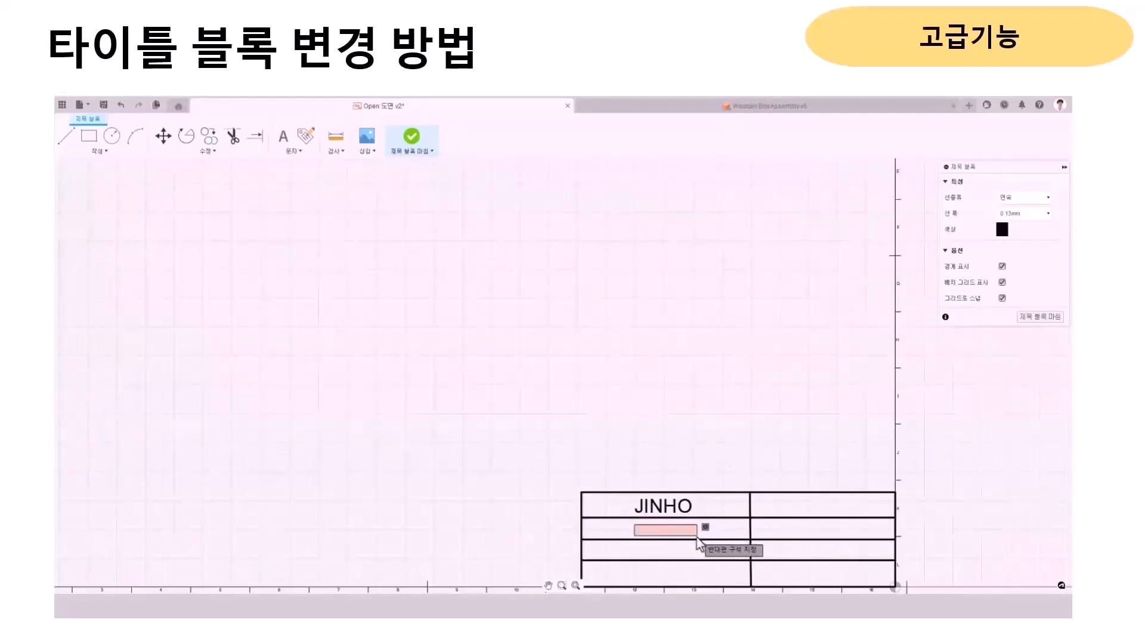
Insert a 부품 번호 (part number) attribute in the left cell of the title block's third row
left_click(291, 151)
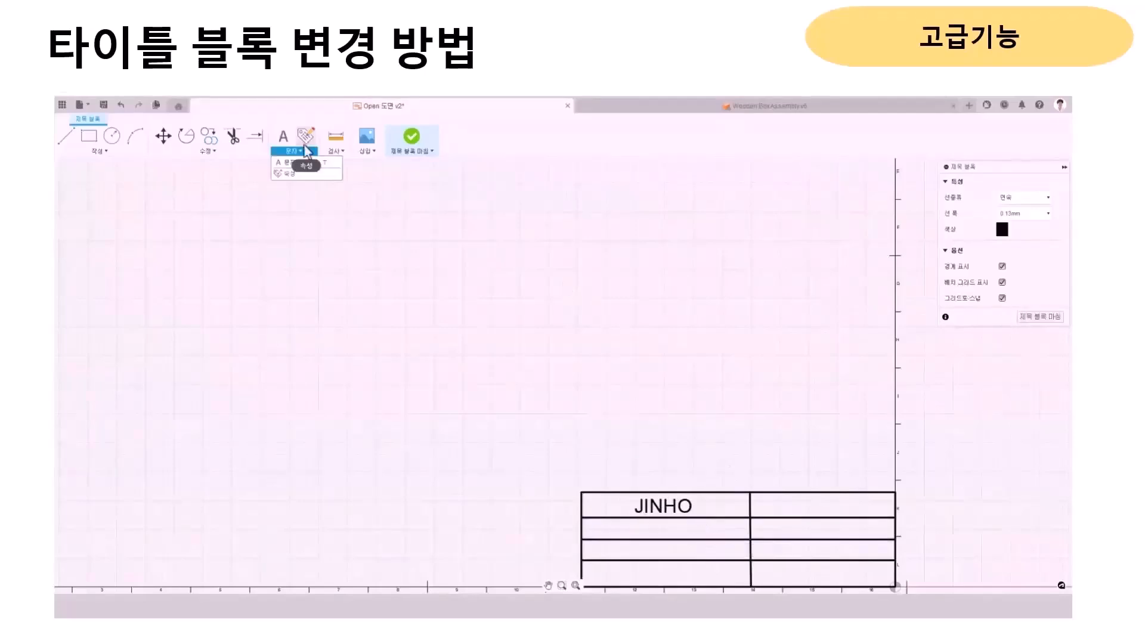
left_click(309, 174)
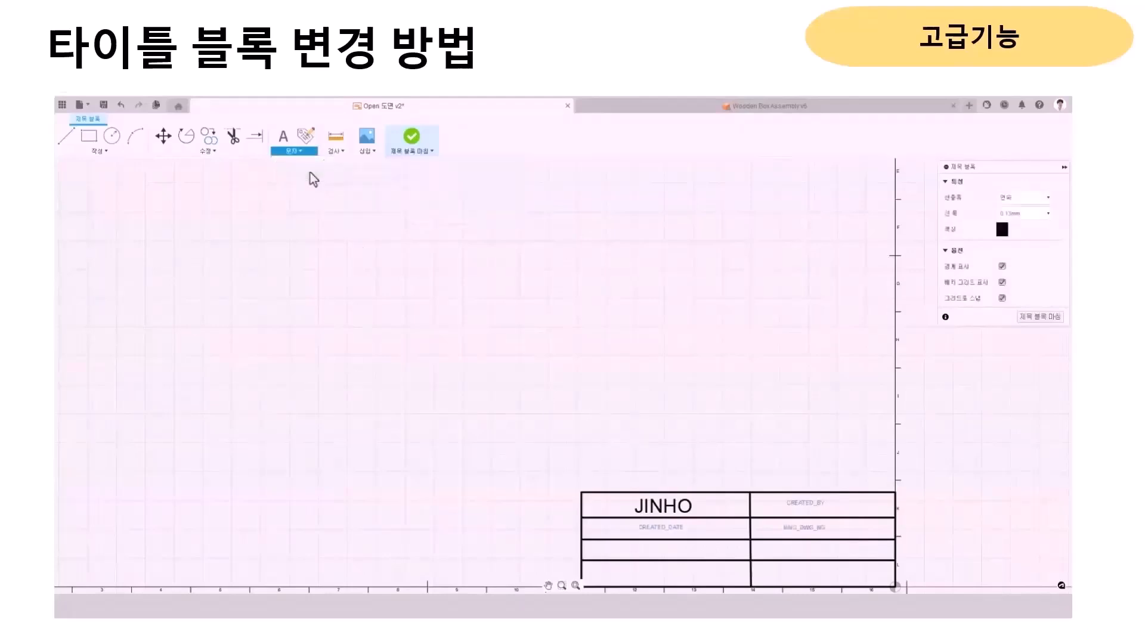
left_click(632, 550)
left_click(877, 181)
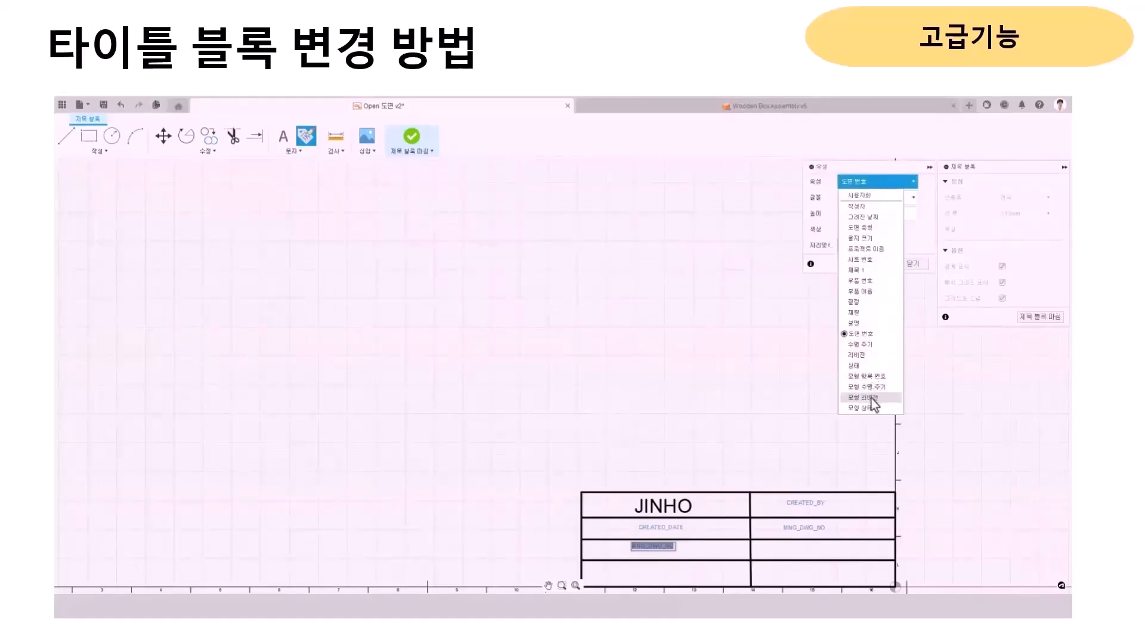
left_click(870, 282)
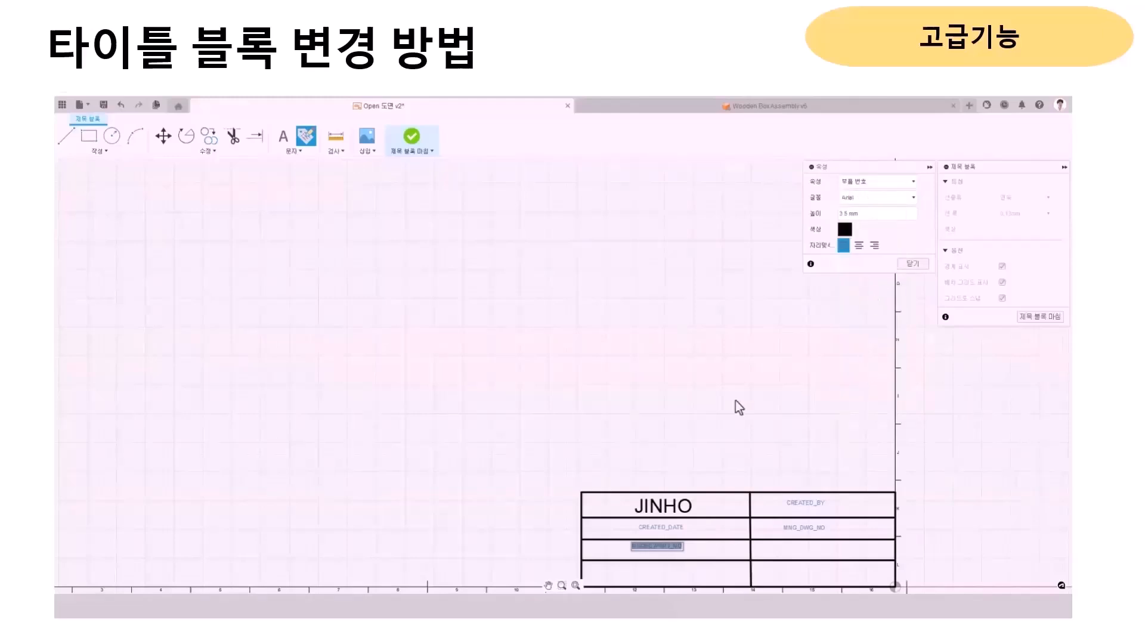
Set the part number attribute's text height to 8, centre it in its cell, and finish the title block
left_click(910, 212)
type("10")
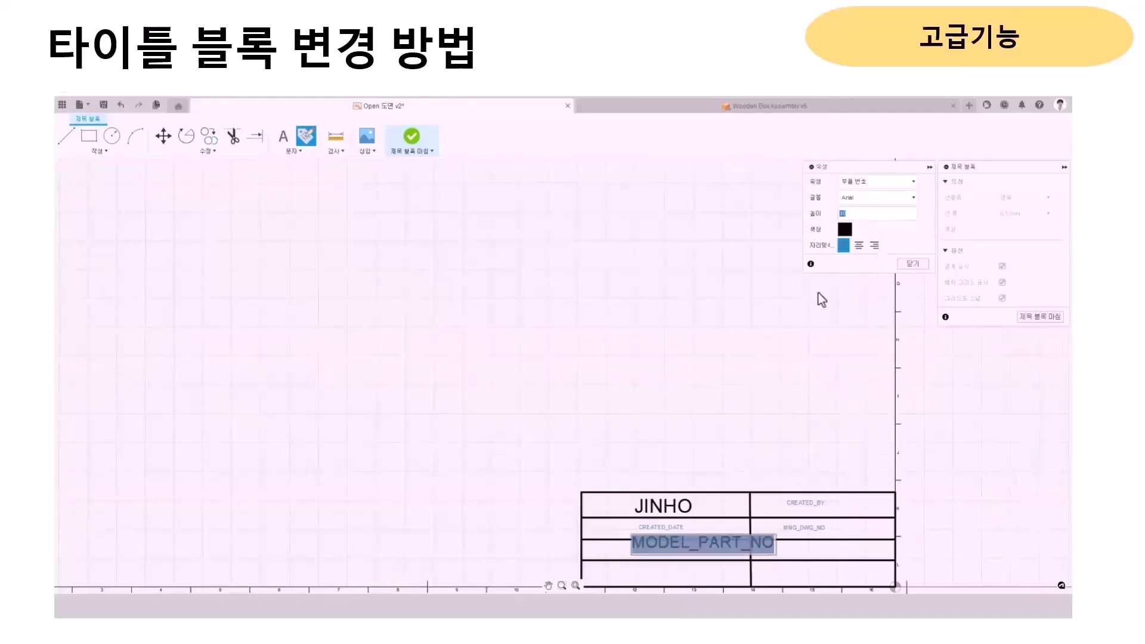
left_click(859, 245)
left_click(843, 245)
double_click(859, 214)
type("8")
left_click(911, 264)
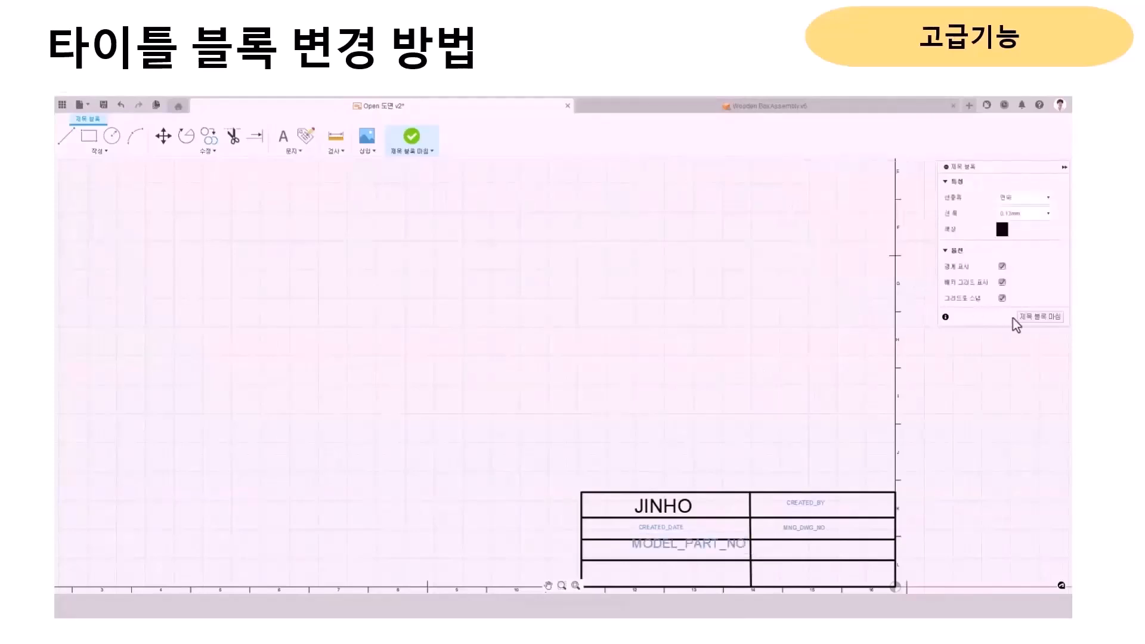
left_click_drag(705, 546, 685, 549)
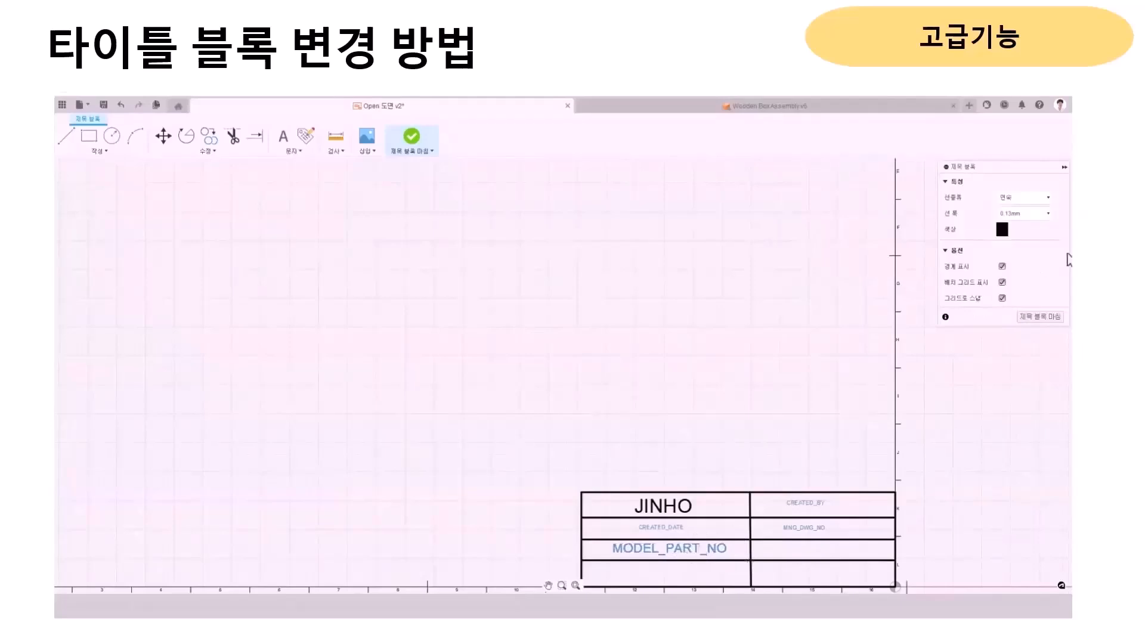
left_click(1043, 317)
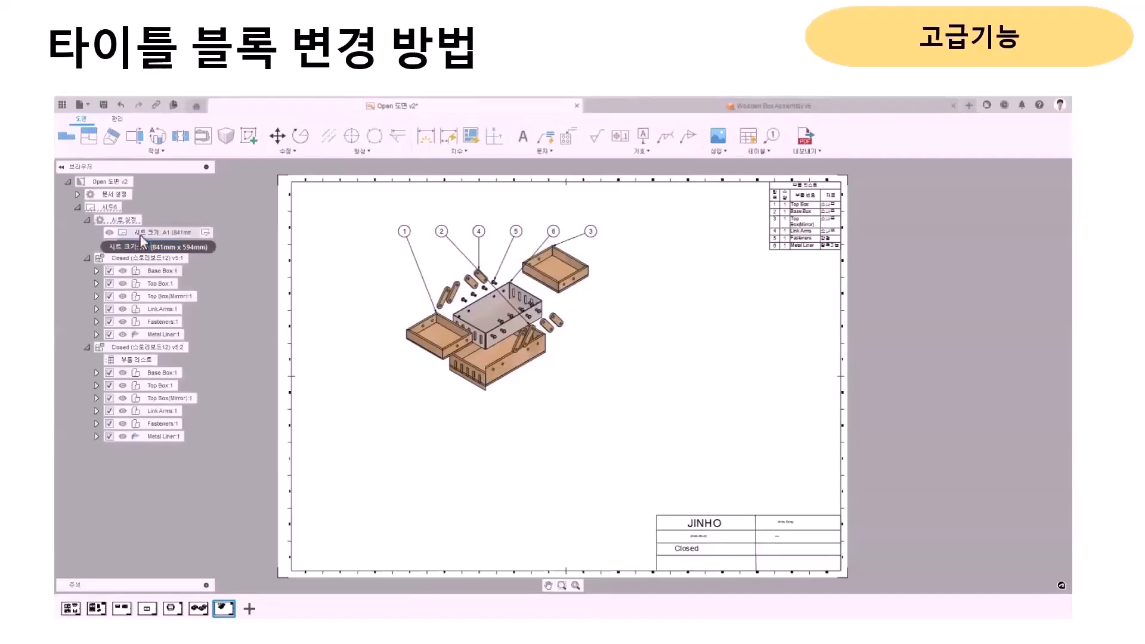
Switch to the sheet with the closed and open box views and change its title block to NEW
left_click(201, 611)
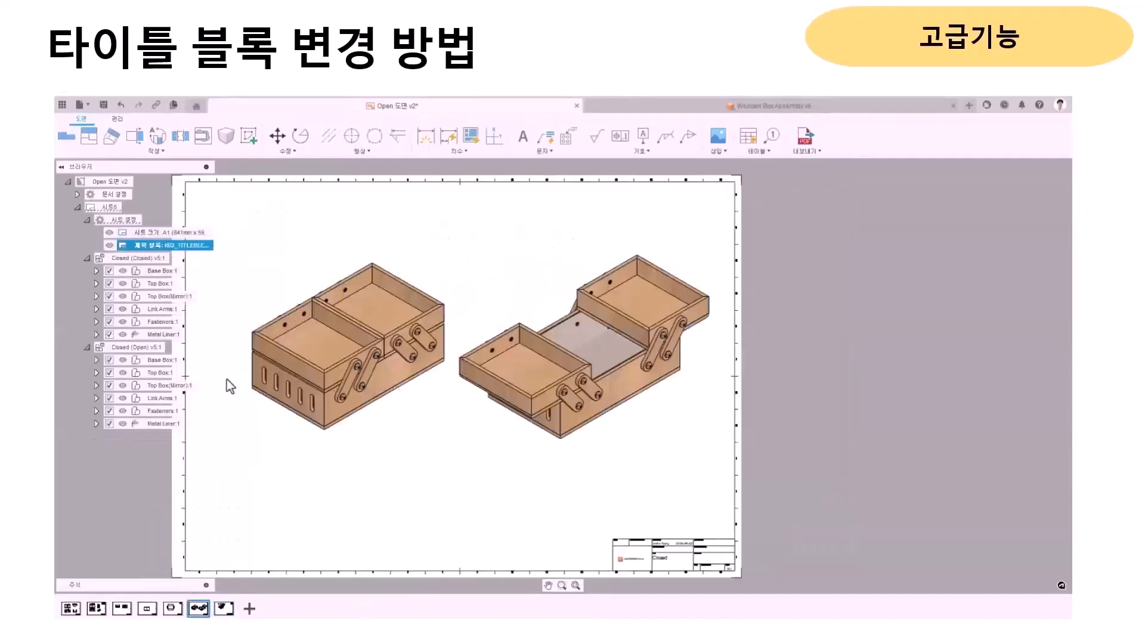
left_click(204, 245)
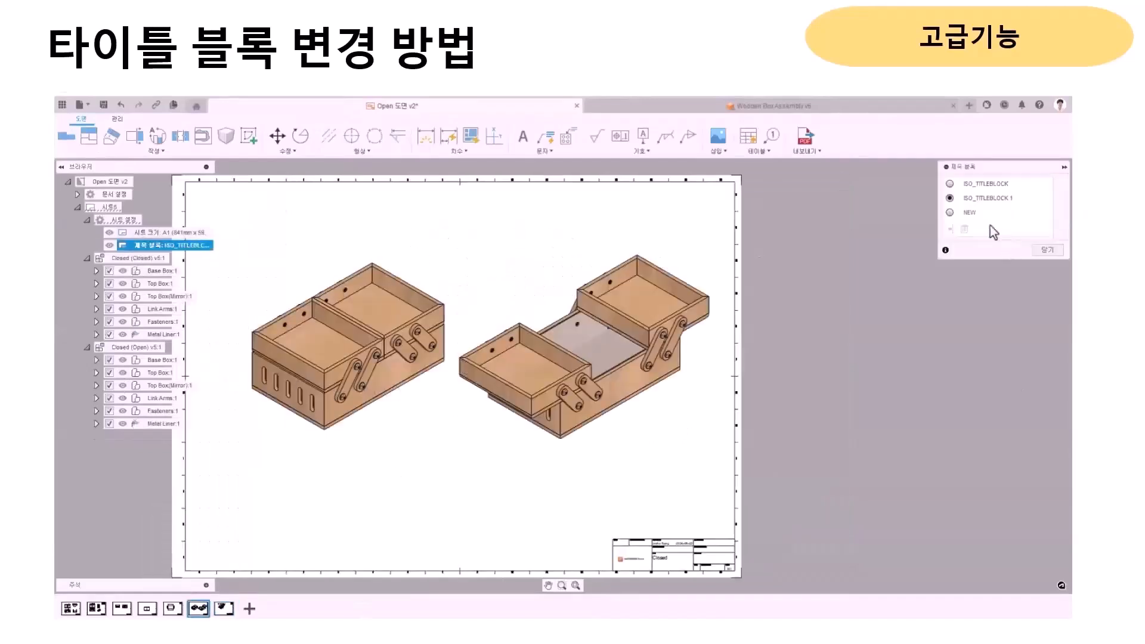
left_click(951, 213)
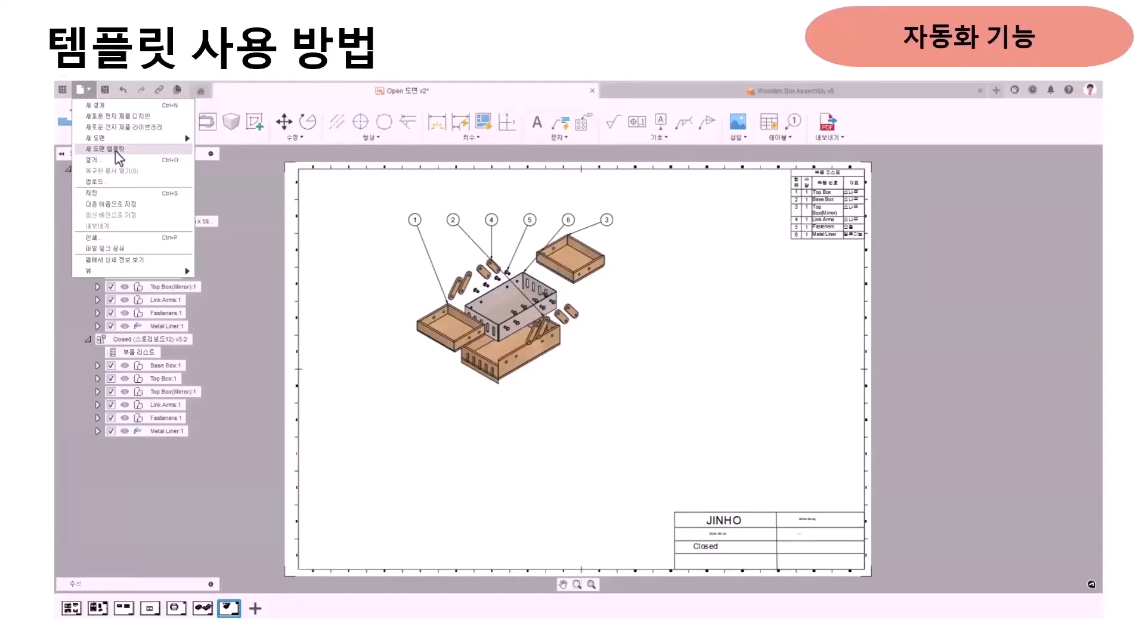
Start a new drawing template and bring up the choices for its base template
mouse_move(130, 138)
left_click(134, 149)
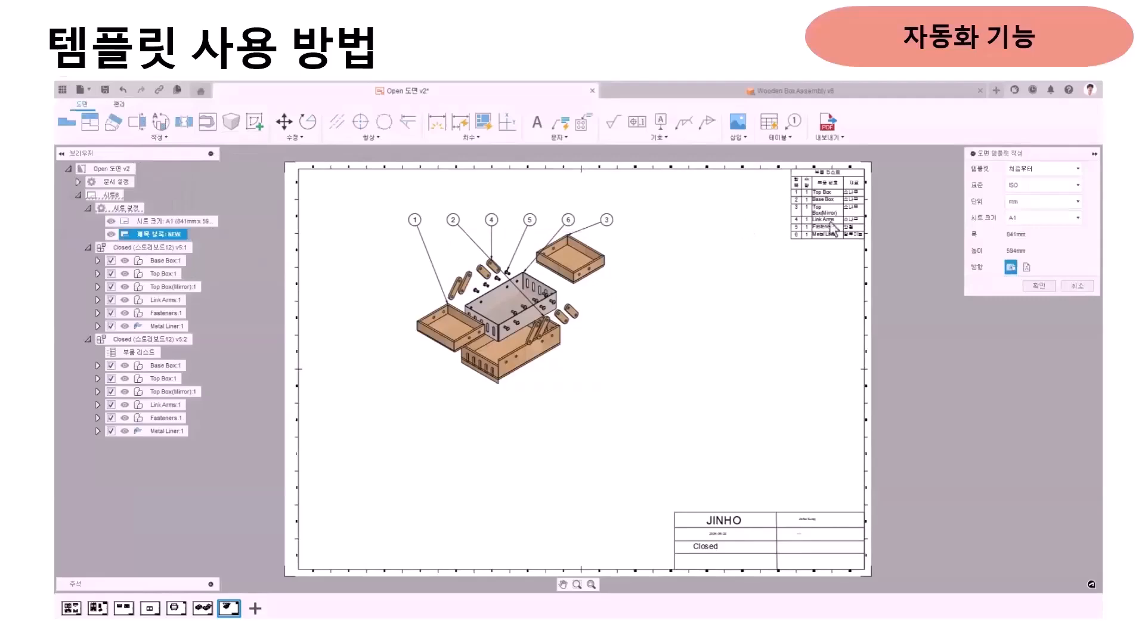
left_click(1060, 170)
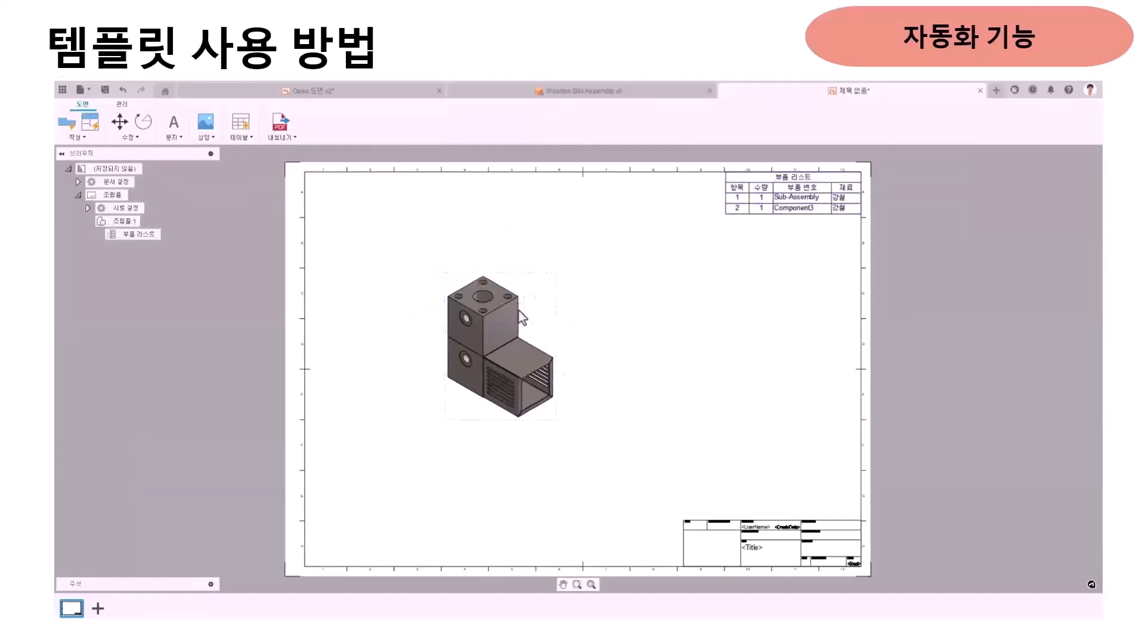
Set the scale of the assembly placeholder view on the first sheet to 1:1
double_click(554, 288)
left_click(1051, 235)
left_click(1090, 241)
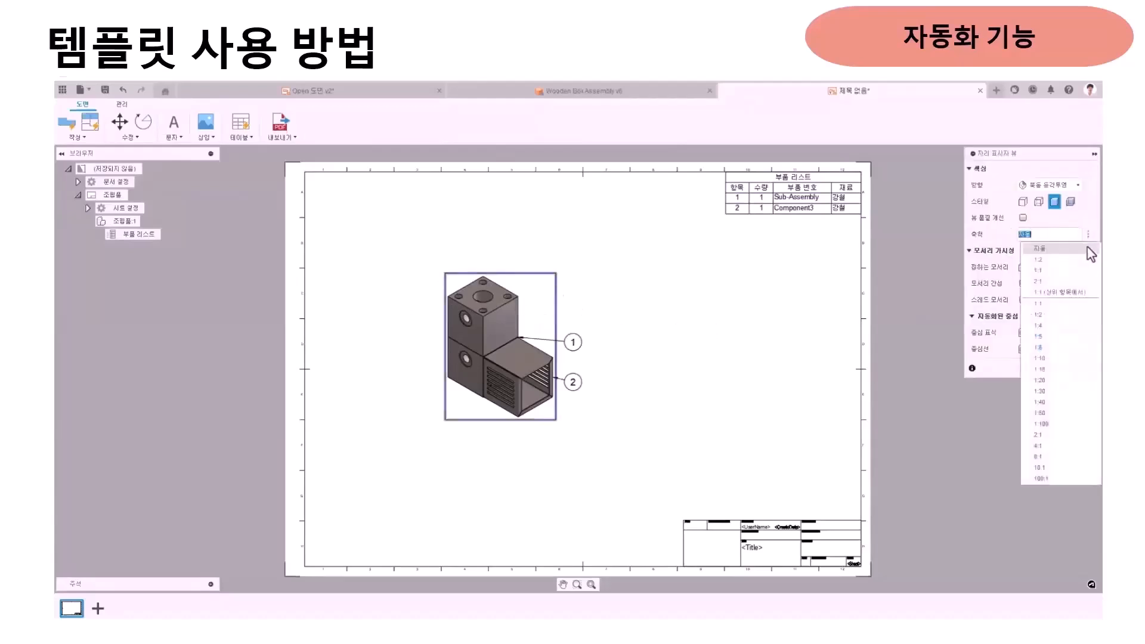
left_click(1049, 269)
left_click(1077, 368)
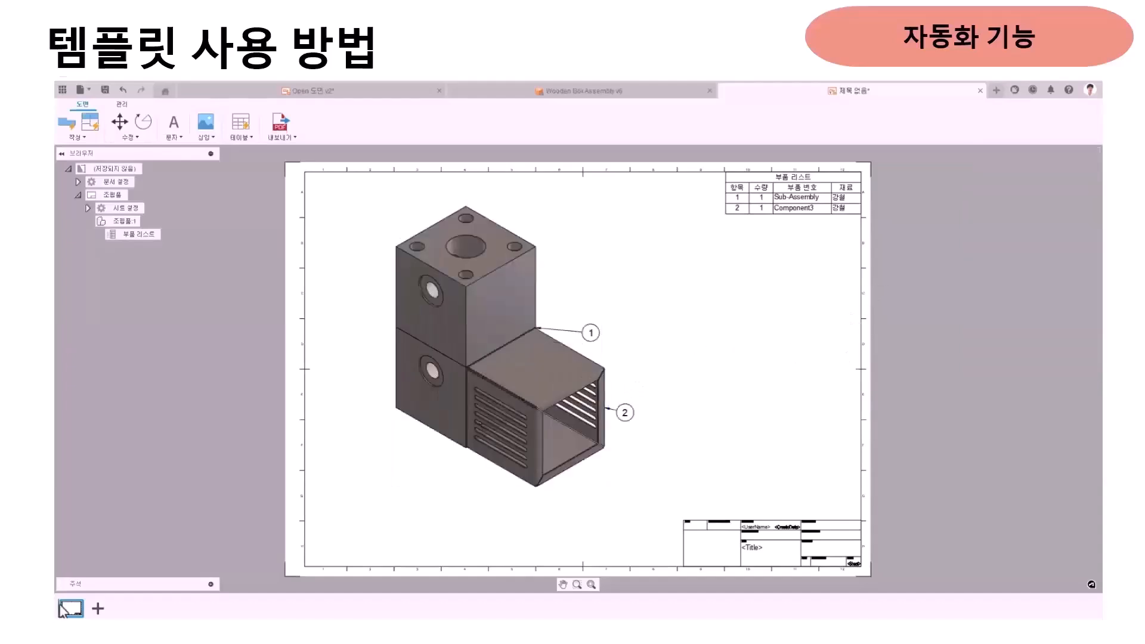
Add a second sheet and start a placeholder view with the storyboard (스토리보드) representation
left_click(98, 608)
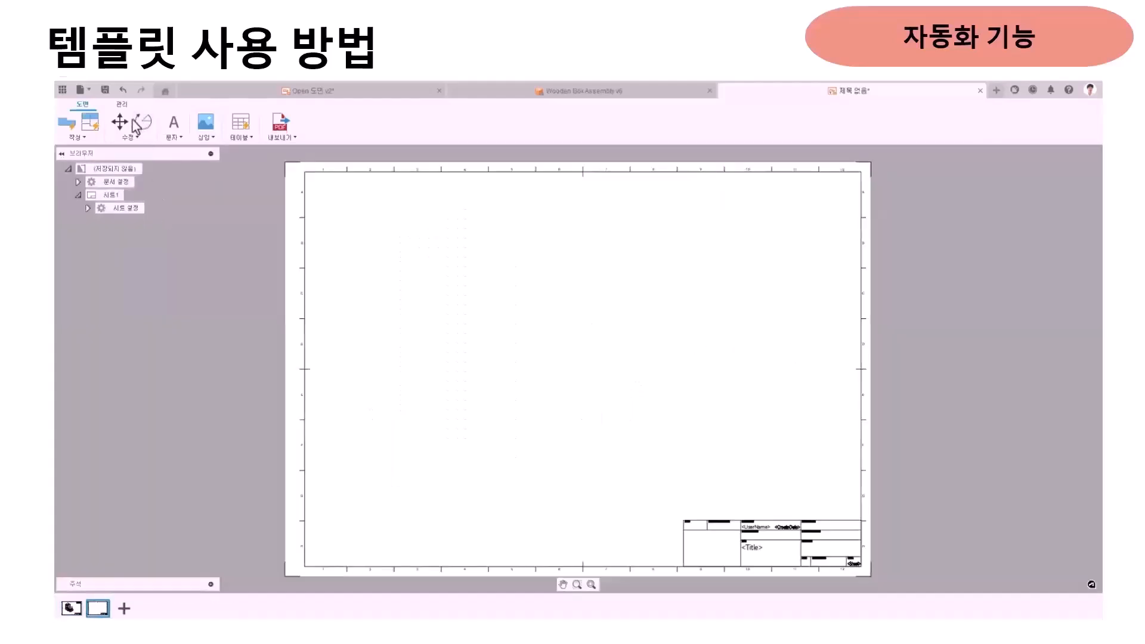
left_click(67, 122)
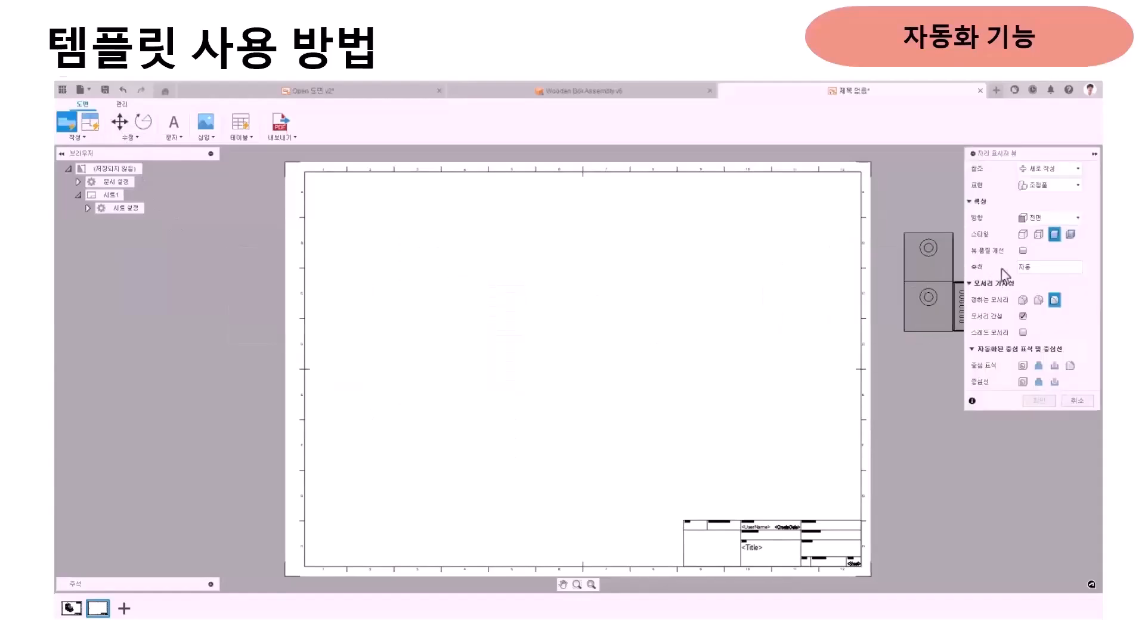
left_click(1090, 268)
left_click(1068, 285)
left_click(1050, 219)
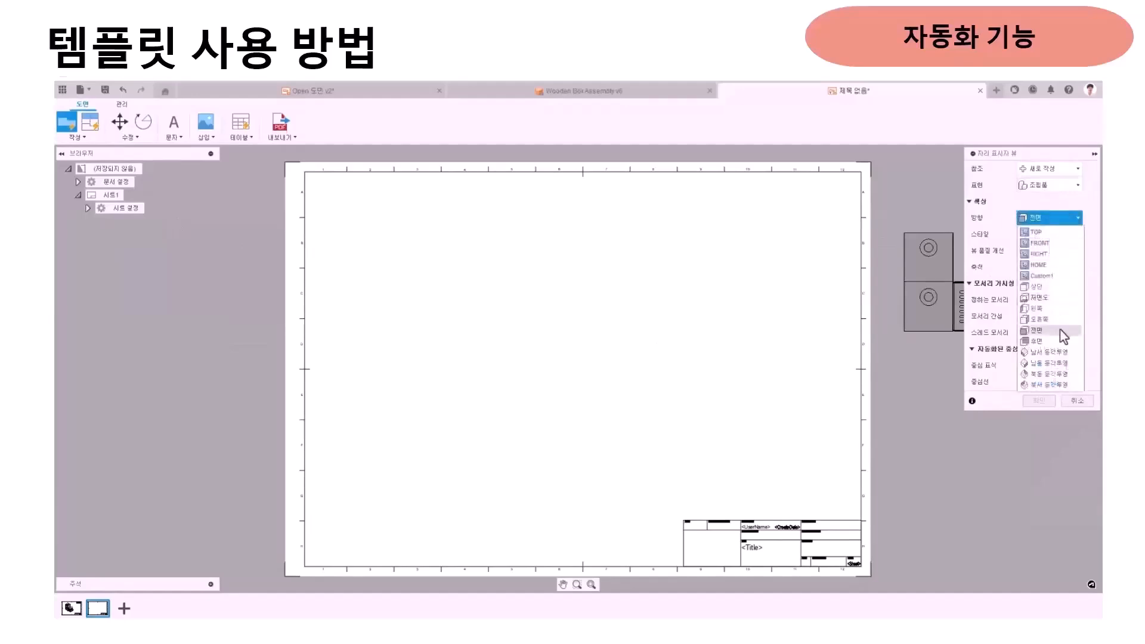
left_click(1056, 185)
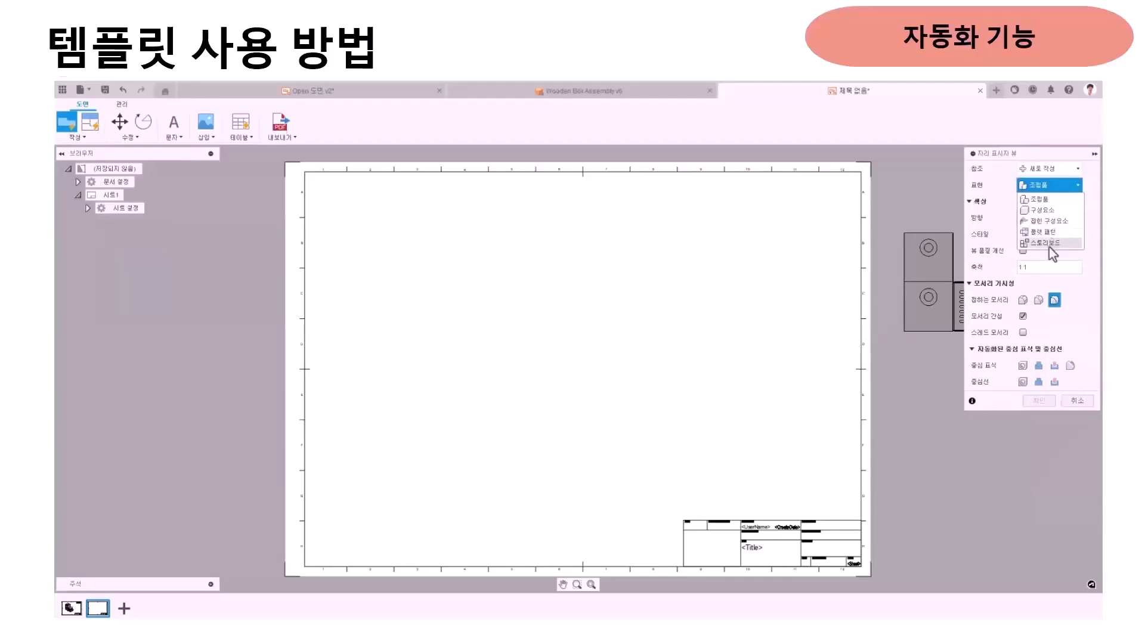
left_click(1050, 244)
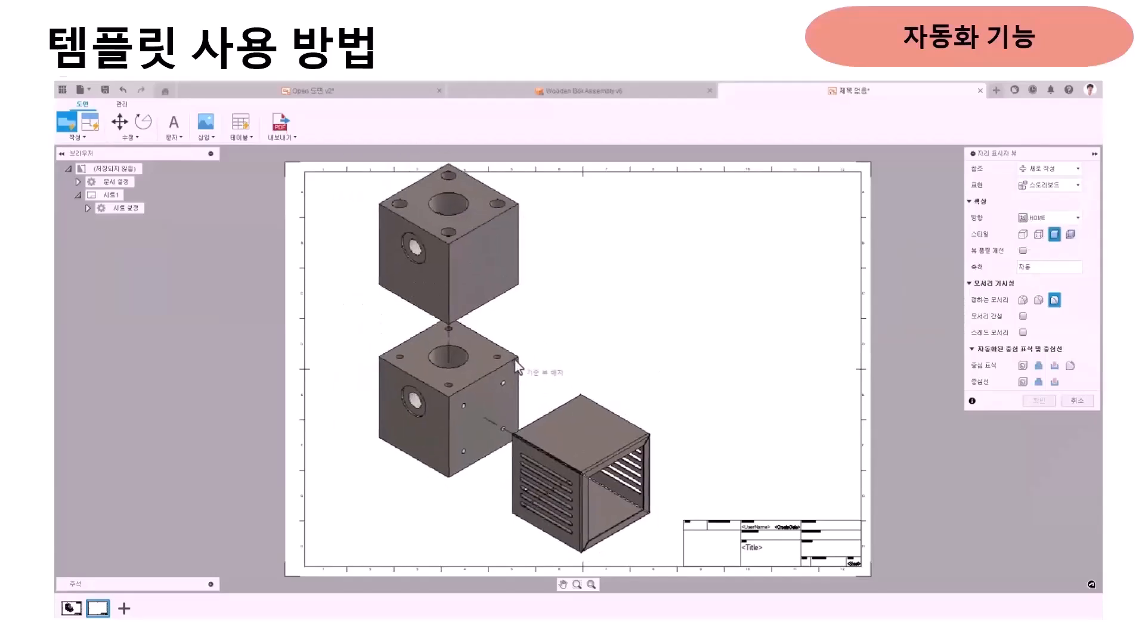
Place the storyboard placeholder view on the left half of the sheet in the HOME orientation with automatic scale
left_click(505, 385)
left_click(1071, 218)
left_click(1070, 222)
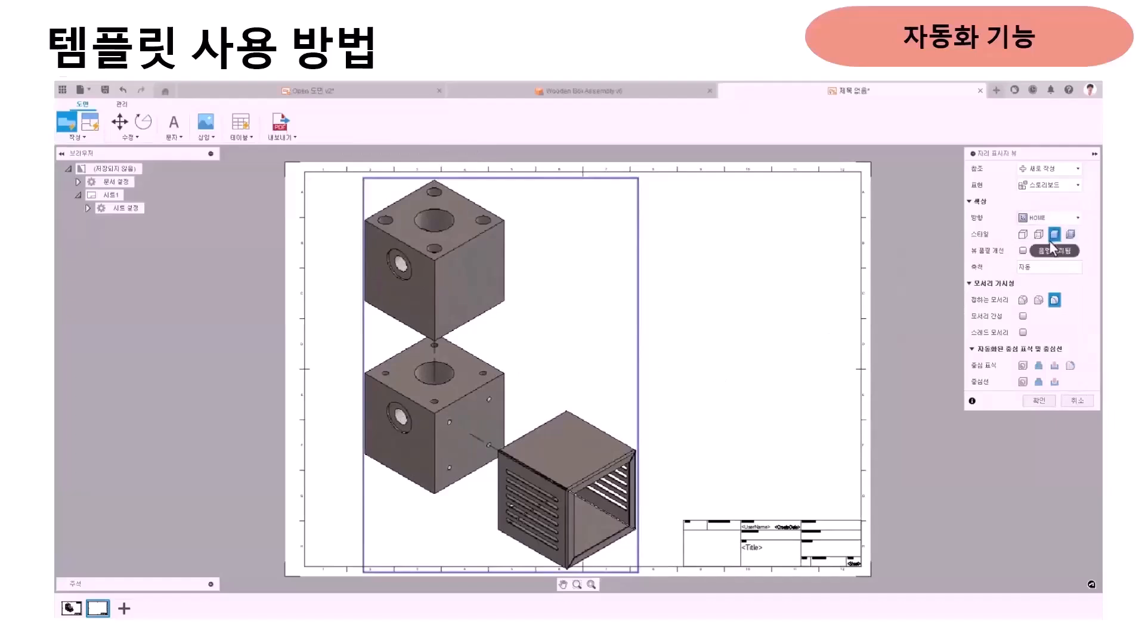
left_click(1043, 399)
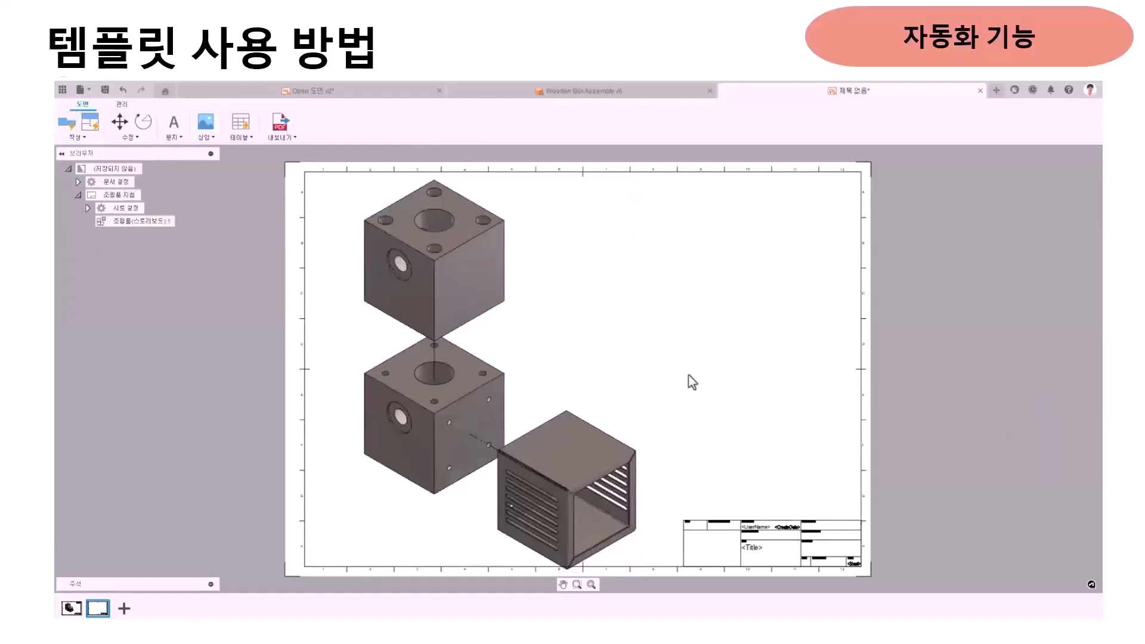
Add a third sheet and start a placeholder view with the flat pattern (플랫 패턴) representation
left_click(124, 609)
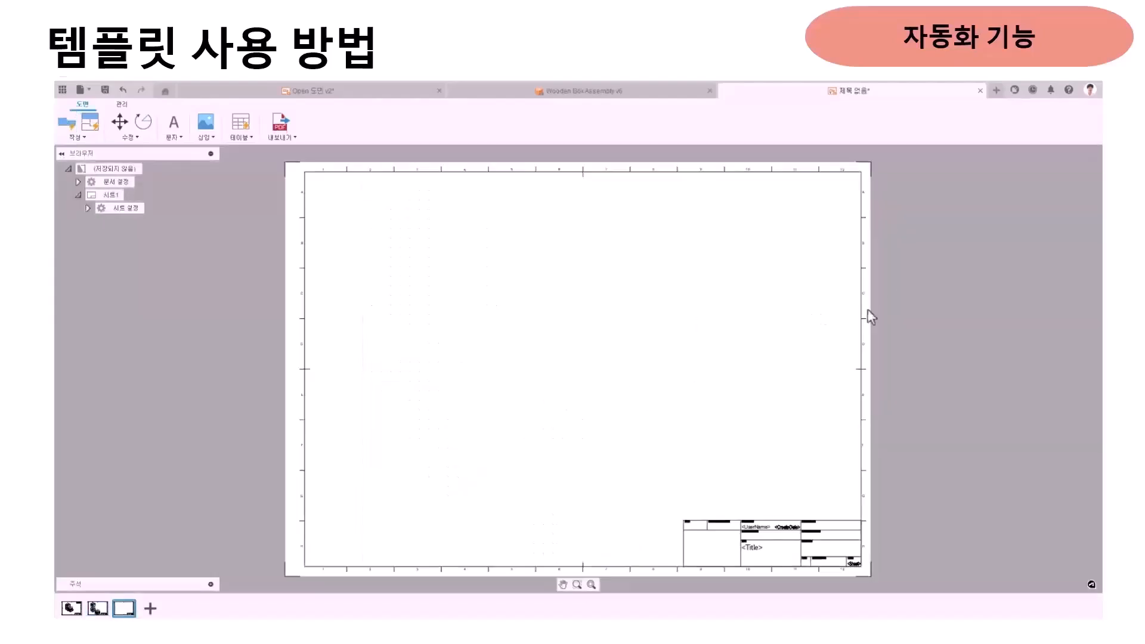
left_click(67, 123)
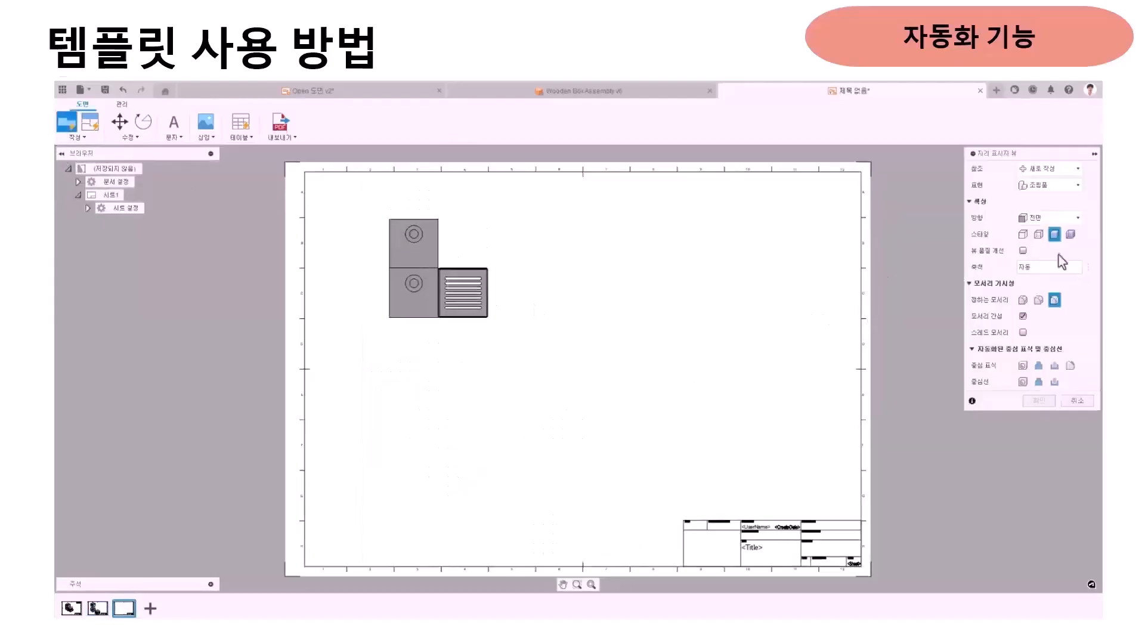
left_click(1049, 170)
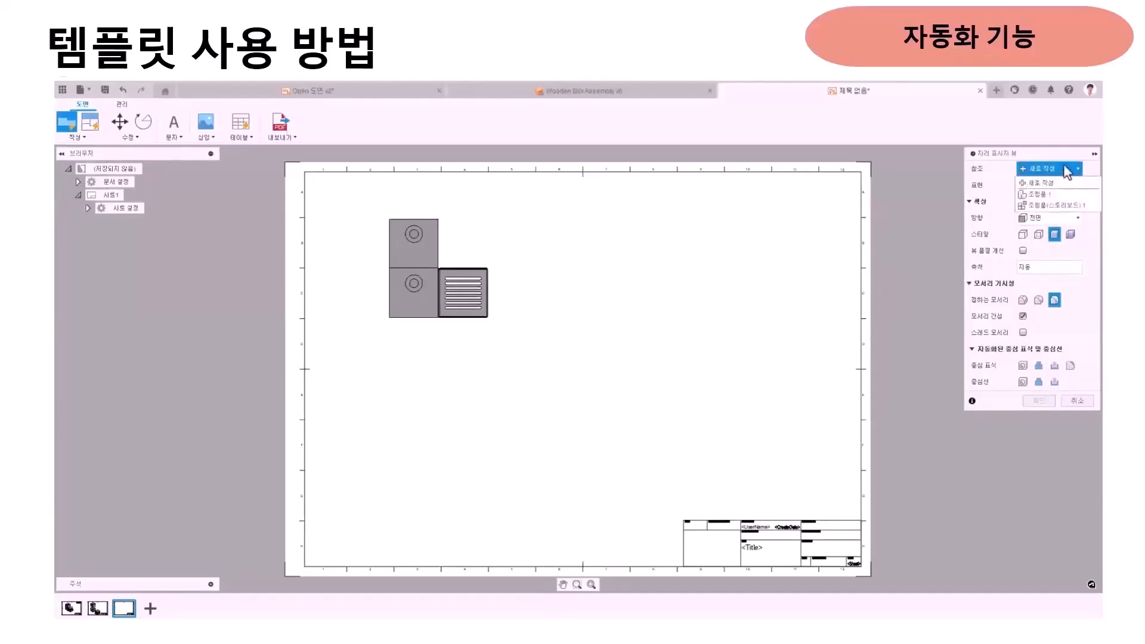
left_click(1067, 169)
left_click(1058, 186)
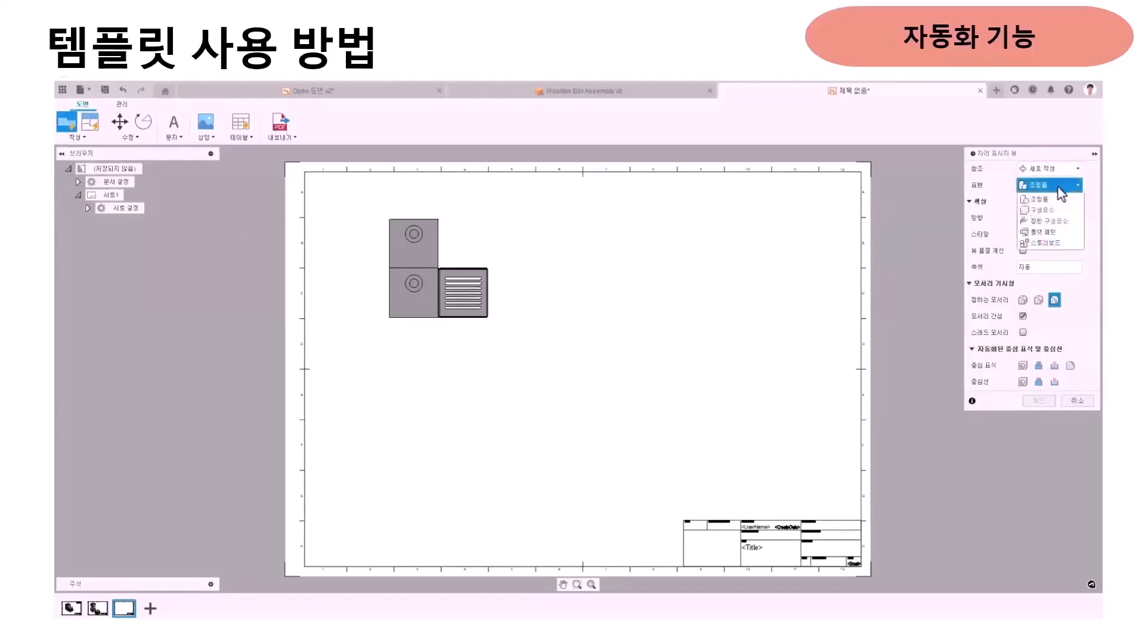
left_click(1050, 245)
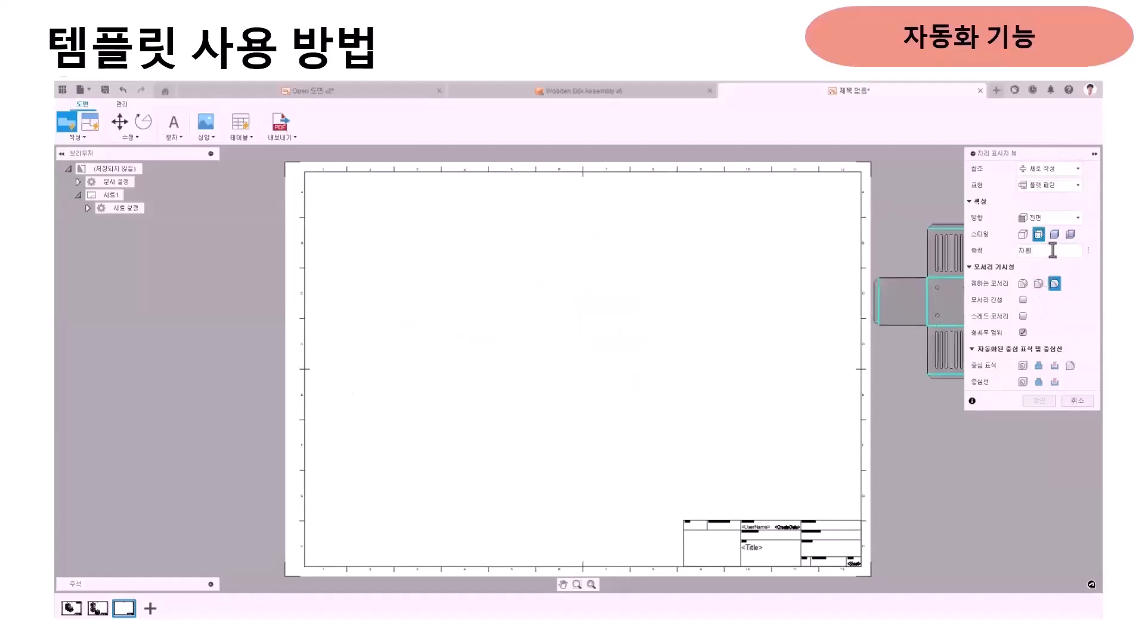
Place the flat pattern placeholder view at 1:1 scale and add a bend table in the sheet's upper right corner
left_click(1089, 252)
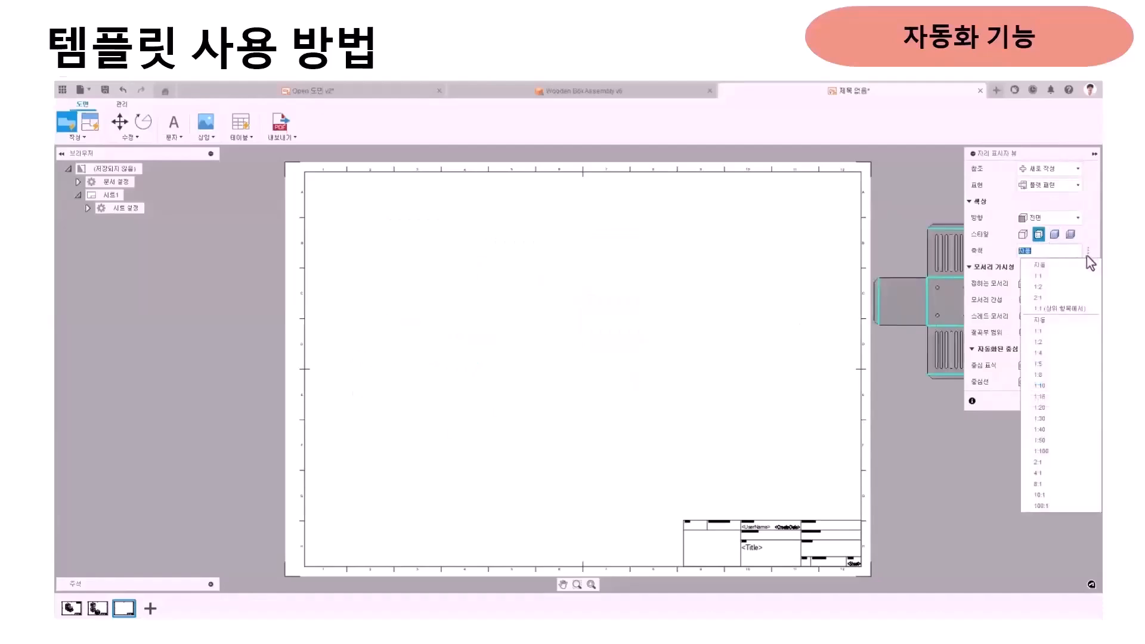
left_click(1071, 275)
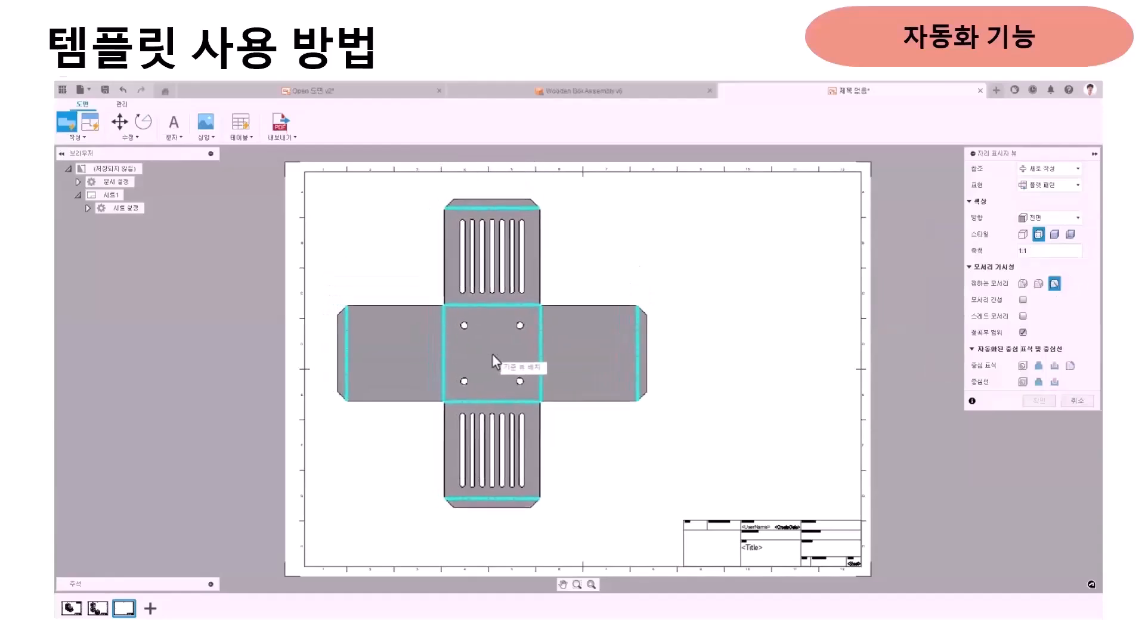
left_click(492, 354)
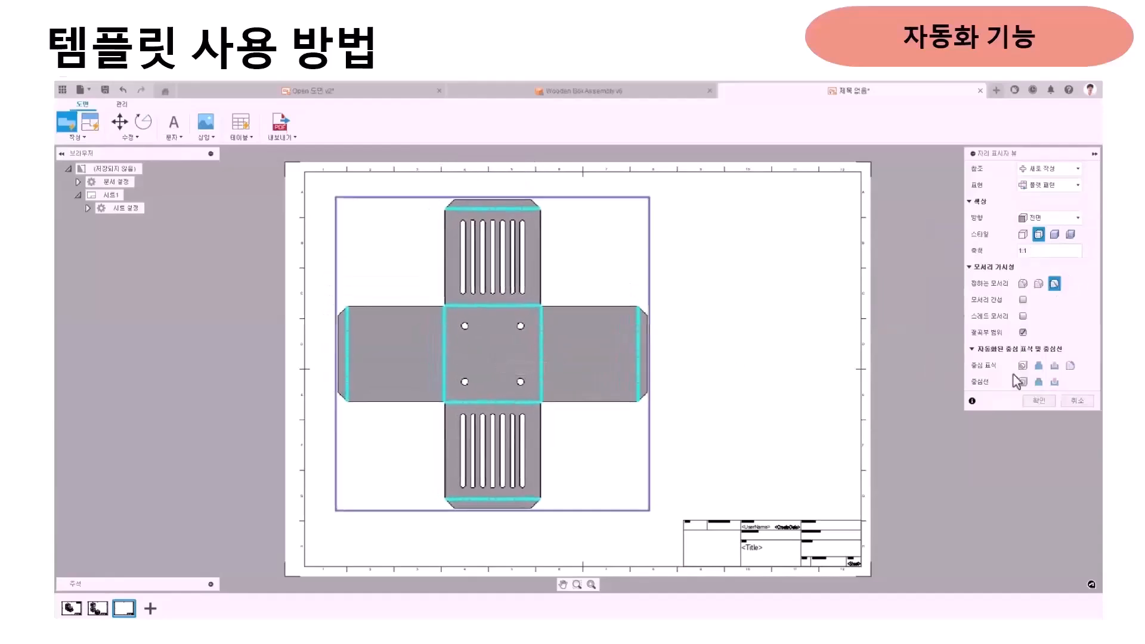
left_click(1039, 401)
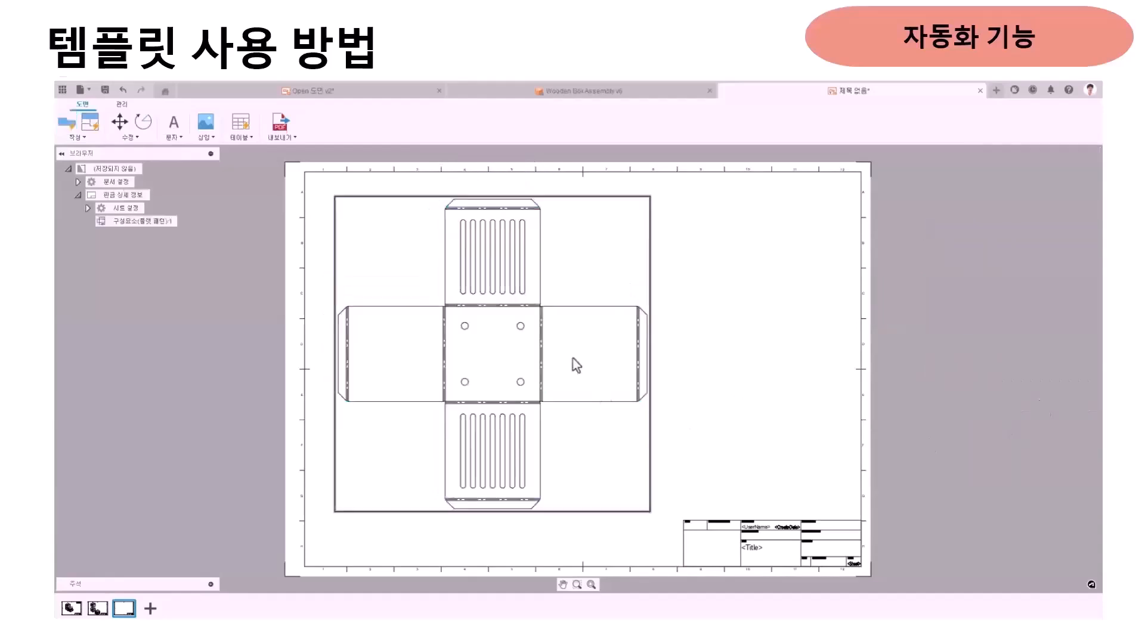
left_click(240, 123)
left_click(872, 173)
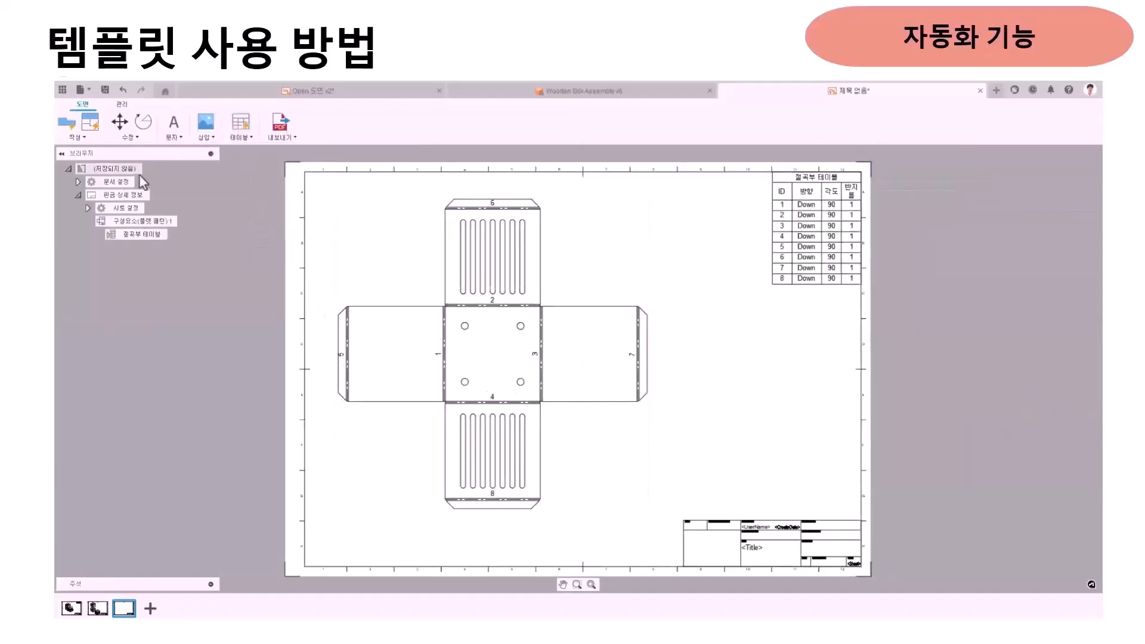
Switch to the storyboard sheet and change its title block to ISO_TITLEBLOCK 1
left_click(97, 608)
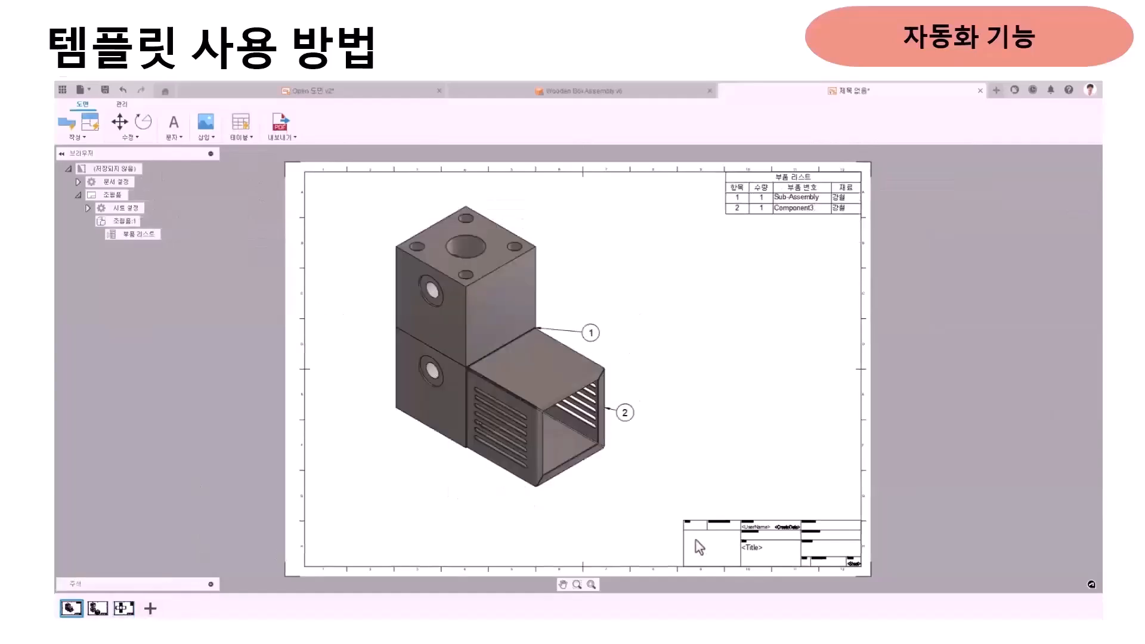
left_click(210, 235)
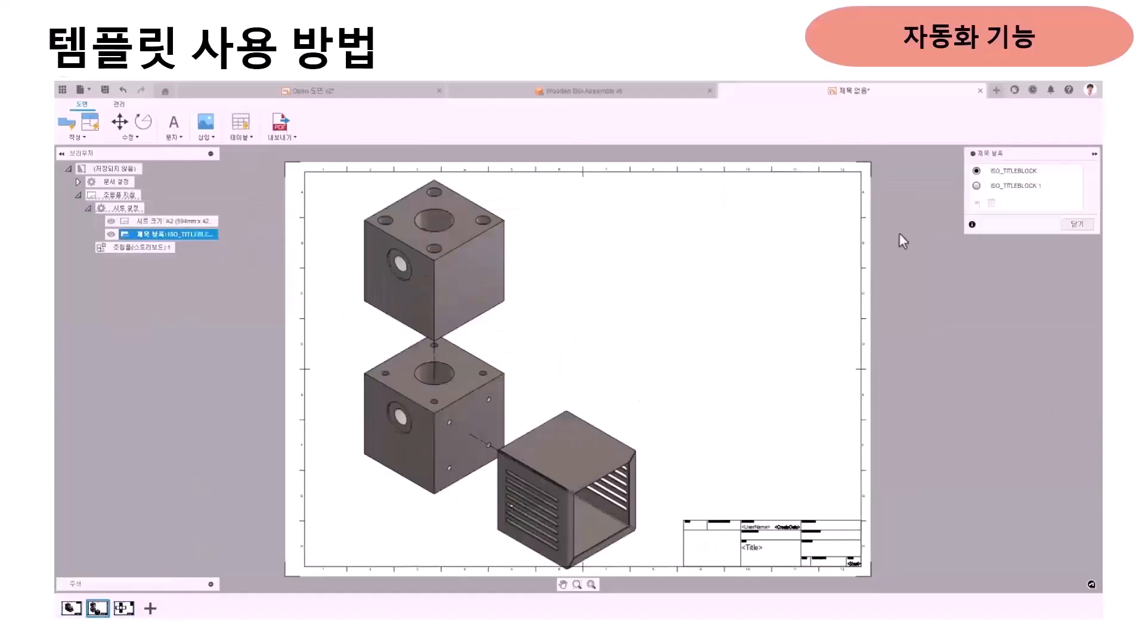
left_click(977, 186)
left_click(1078, 225)
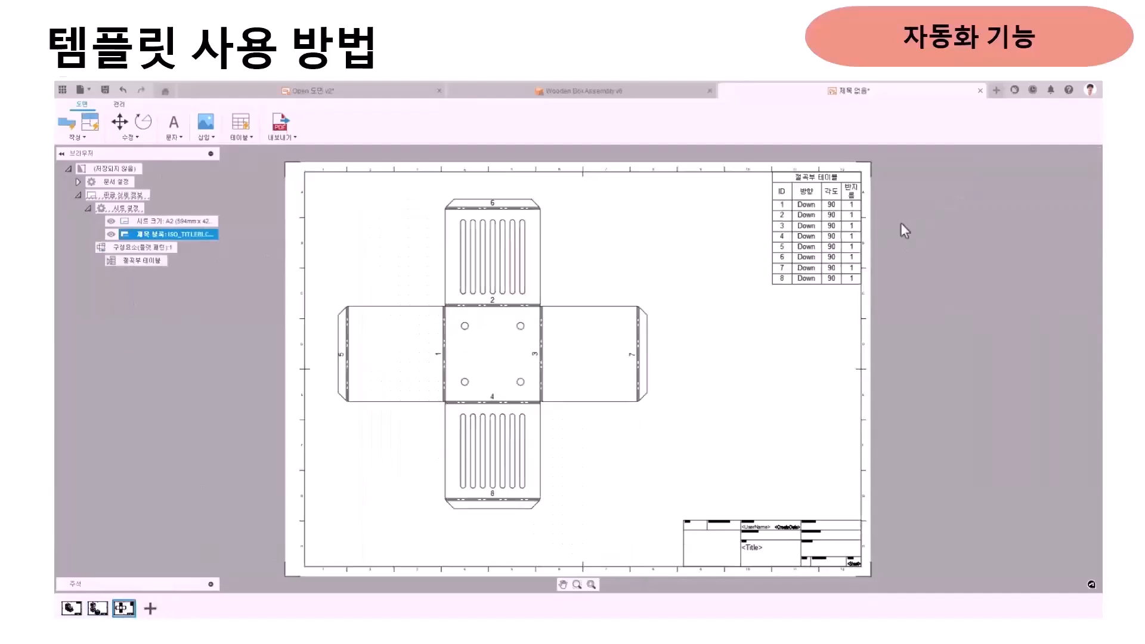
Try to switch the flat pattern sheet's title block to ISO_TITLEBLOCK 1
left_click(208, 234)
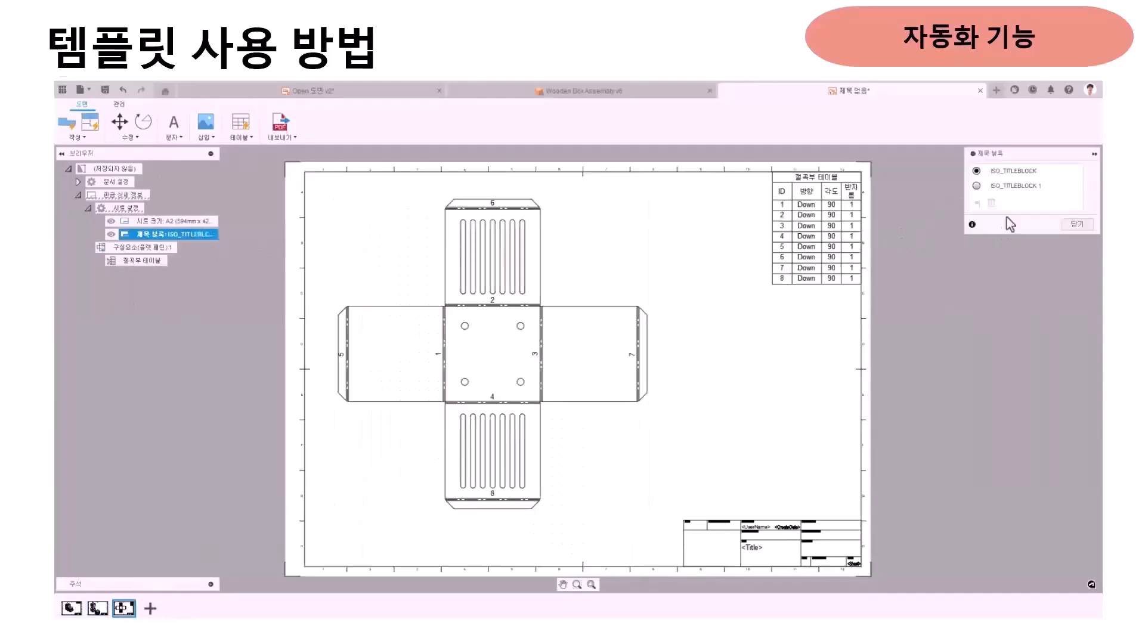
left_click(1014, 186)
left_click(1084, 225)
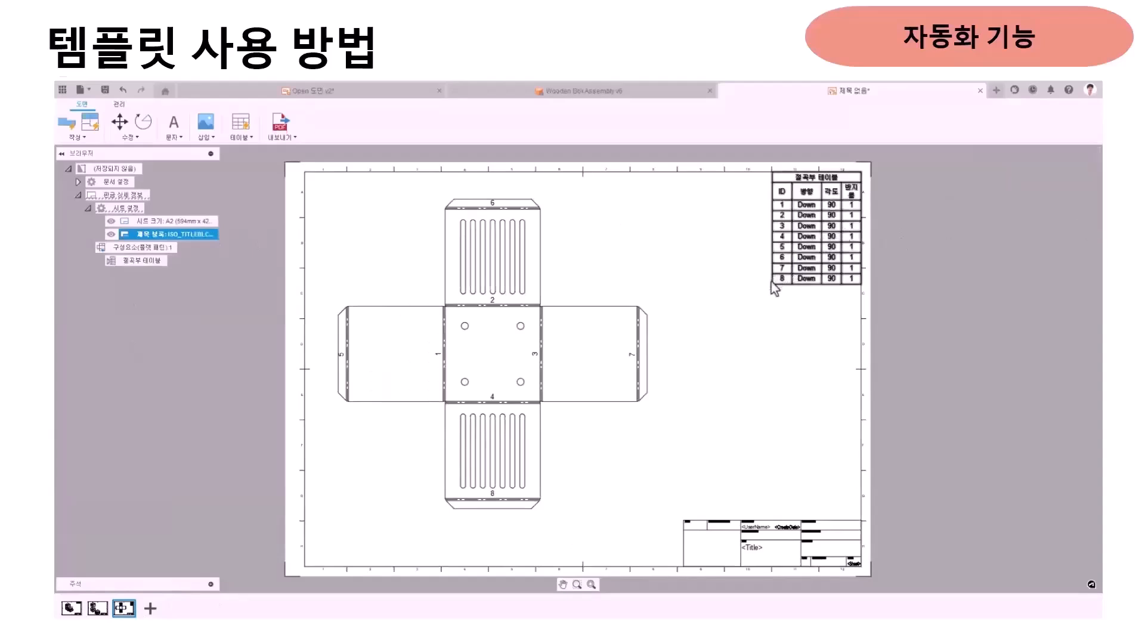
Widen the bend table towards the flat pattern view and apply ISO_TITLEBLOCK 1 as the sheet's title block
left_click_drag(774, 180, 740, 179)
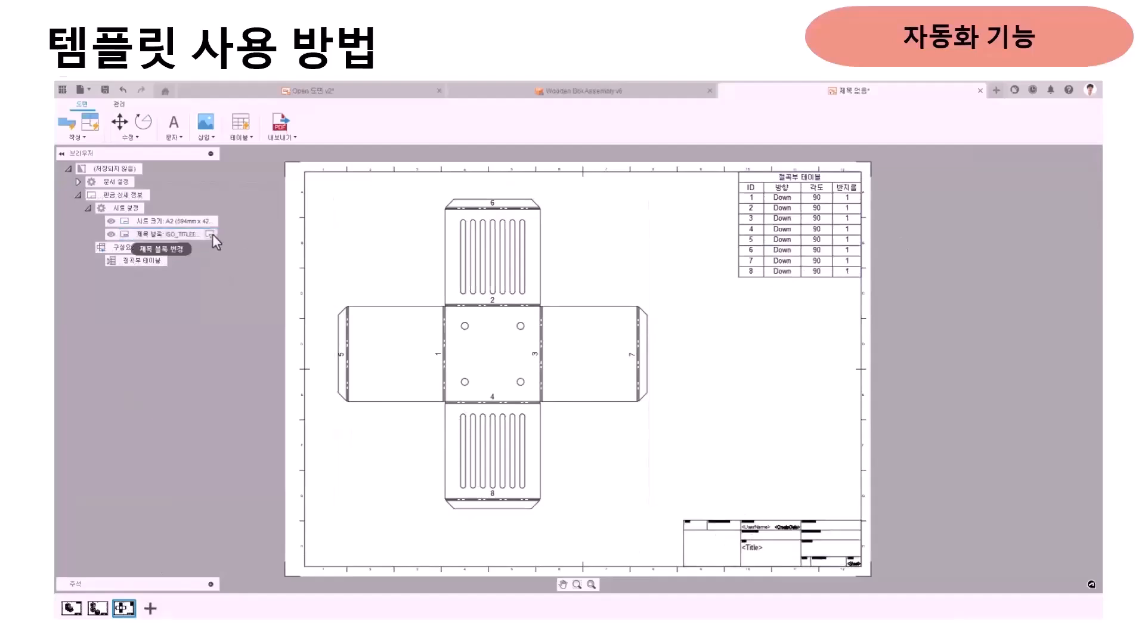
left_click(210, 234)
left_click(977, 186)
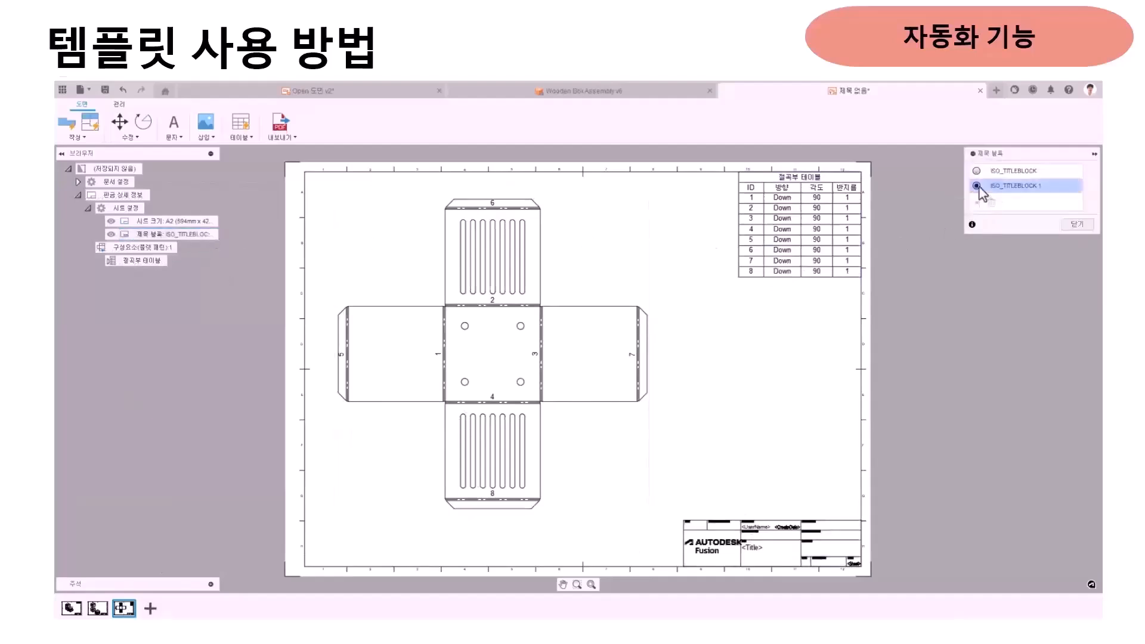
left_click(1076, 224)
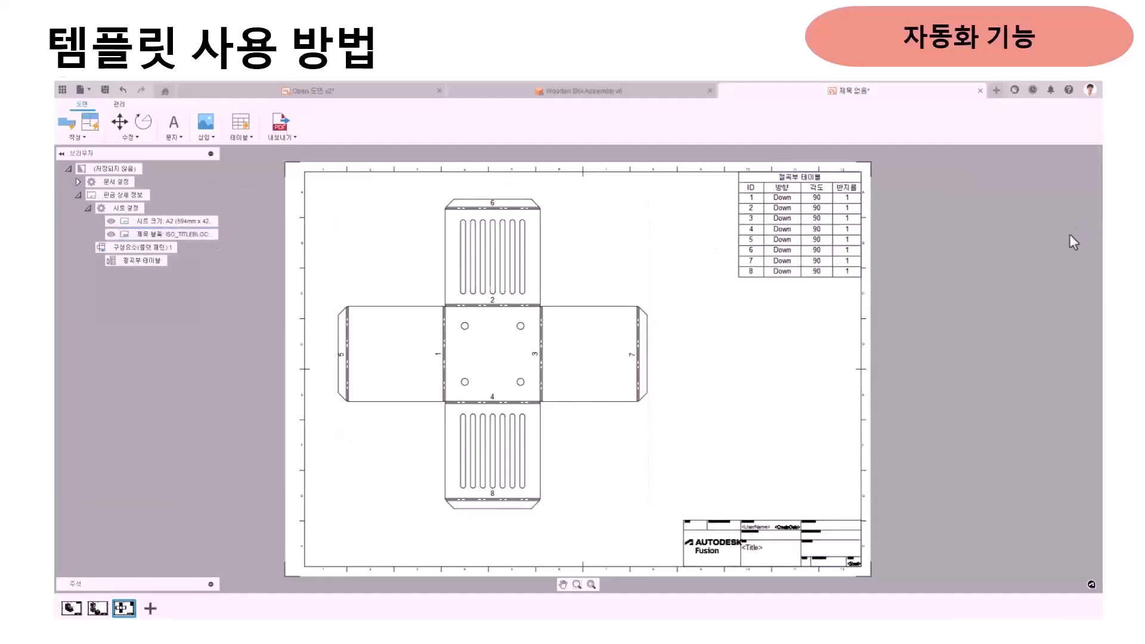
Save the drawing template as 20240623_템플릿 in the Automatic Drawing folder under Webinar
left_click(100, 90)
type("20240623_템플릿")
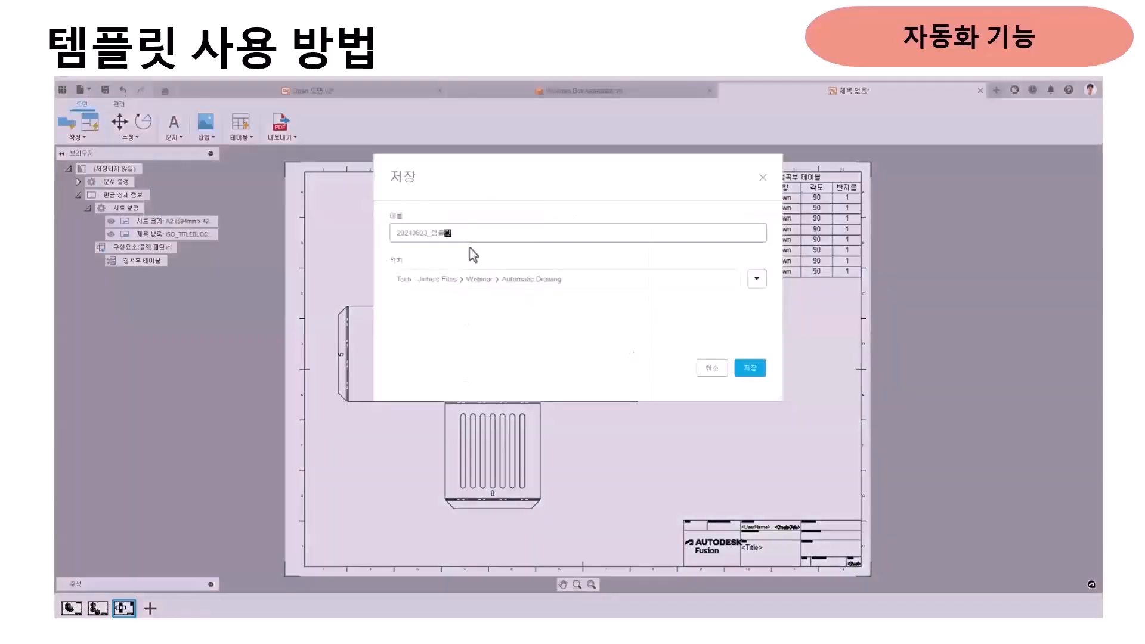
left_click(747, 369)
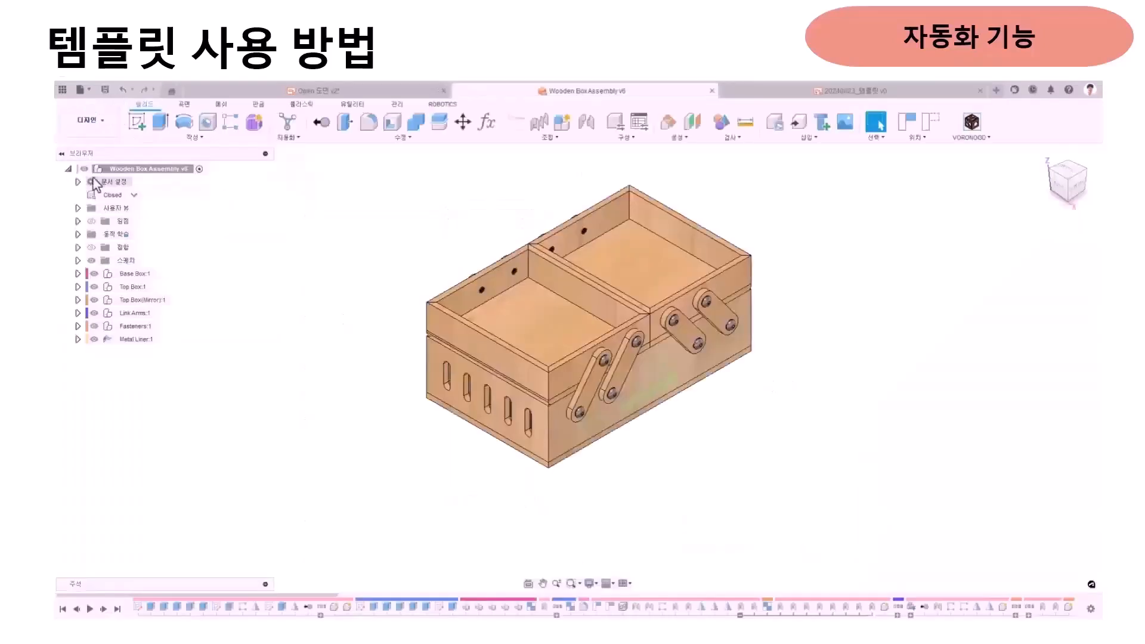
Start a new drawing from the wooden box assembly using the 20240623_템플릿 template
left_click(89, 120)
mouse_move(98, 262)
left_click(153, 266)
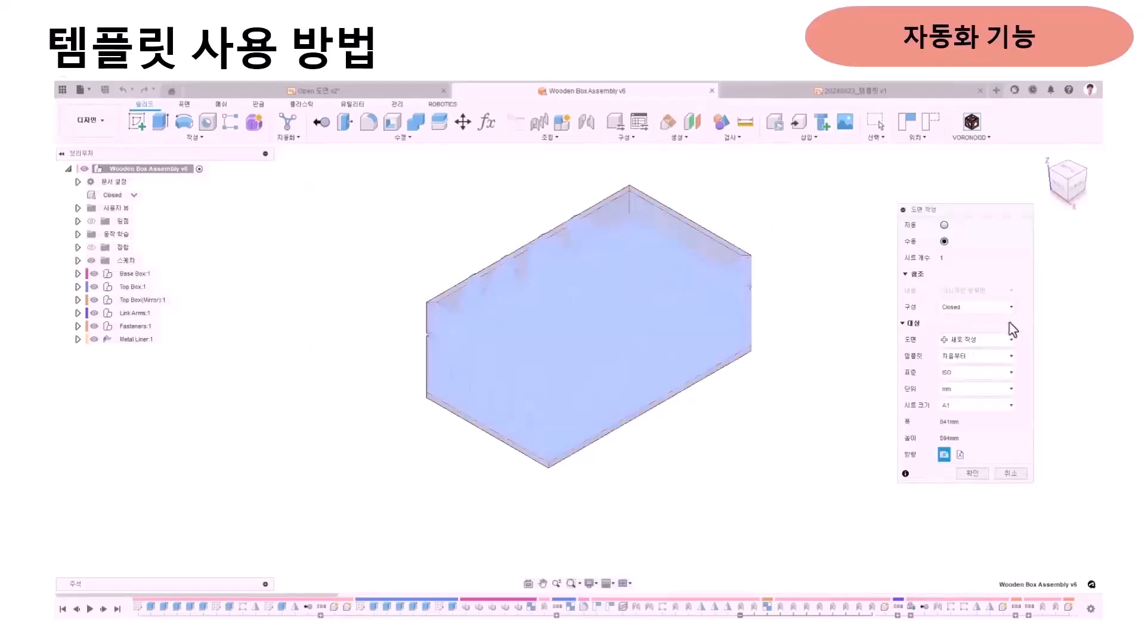
left_click(1007, 358)
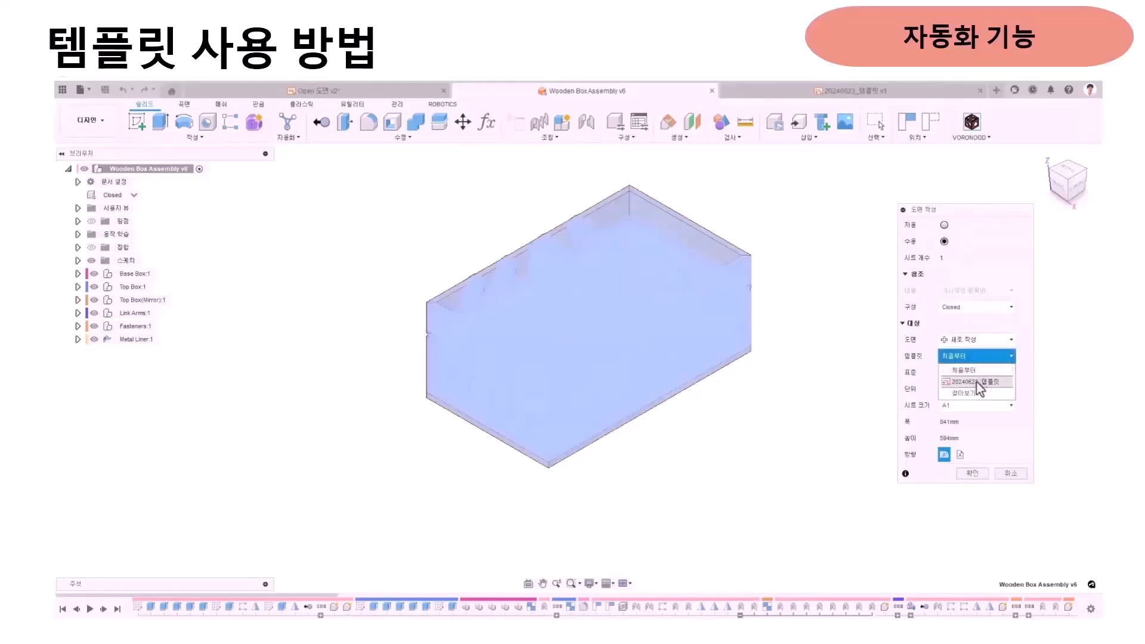
left_click(974, 384)
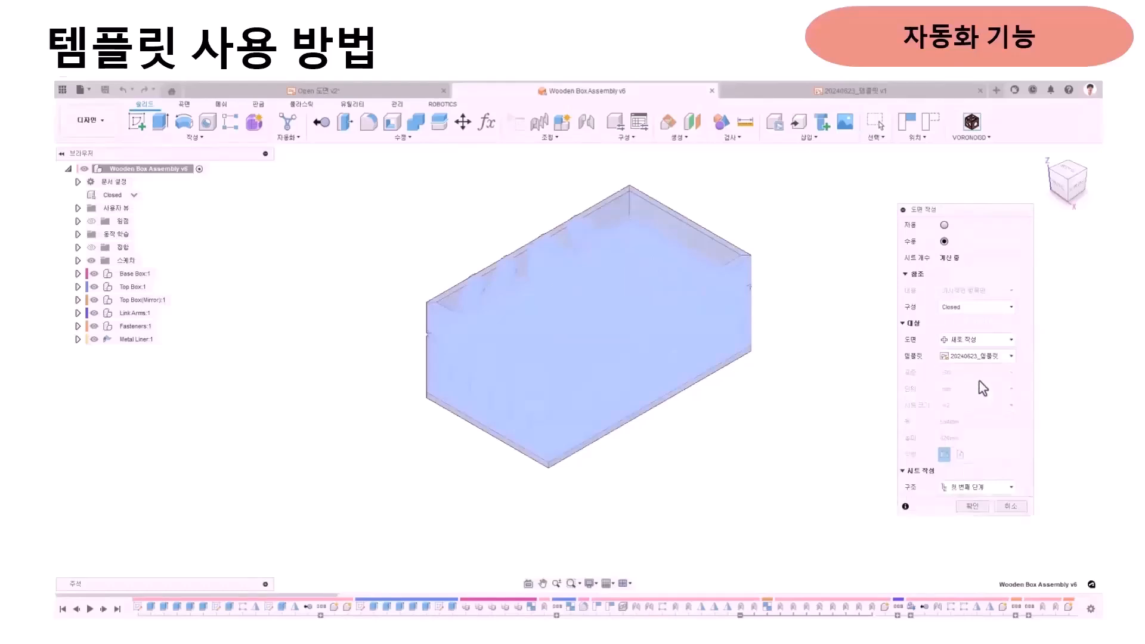
Try the all-levels sheet structure for the new drawing and generate its sheets from the template
left_click(967, 488)
left_click(972, 512)
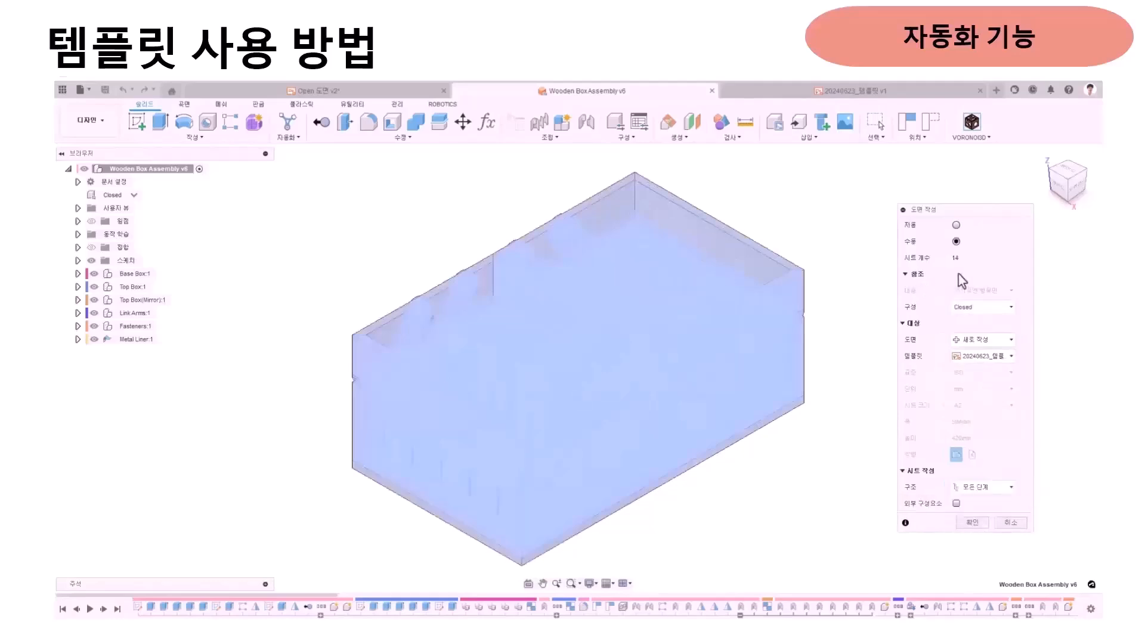
left_click(956, 504)
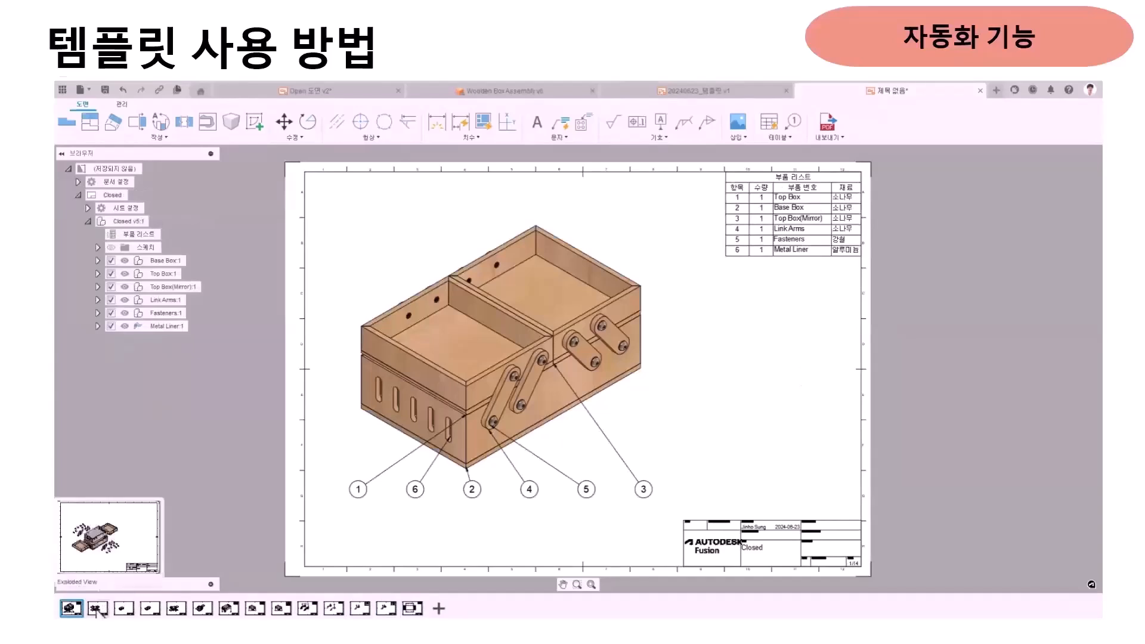
Review the generated sheets in order, from the exploded view and storyboards through the component sheets to the metal liner flat pattern
left_click(104, 608)
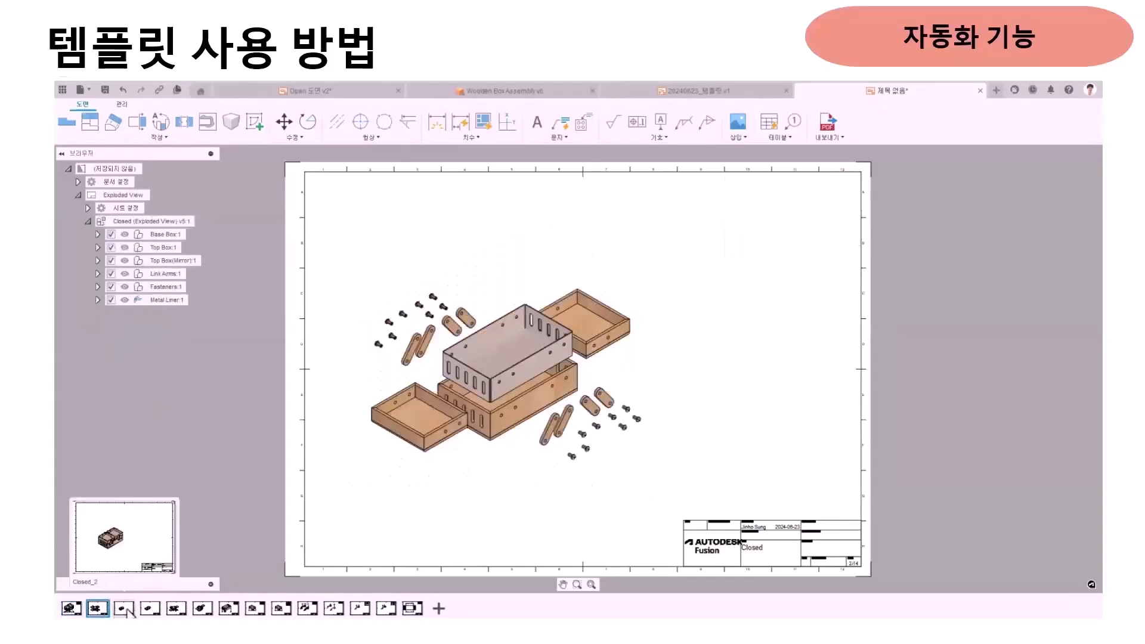
left_click(127, 610)
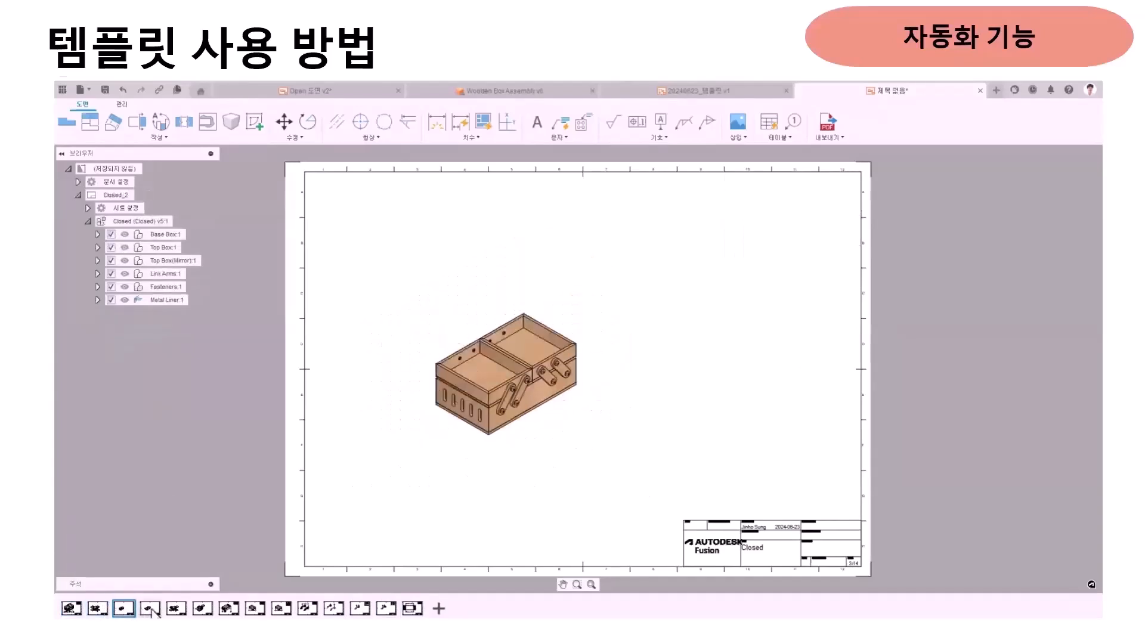
left_click(153, 611)
left_click(175, 609)
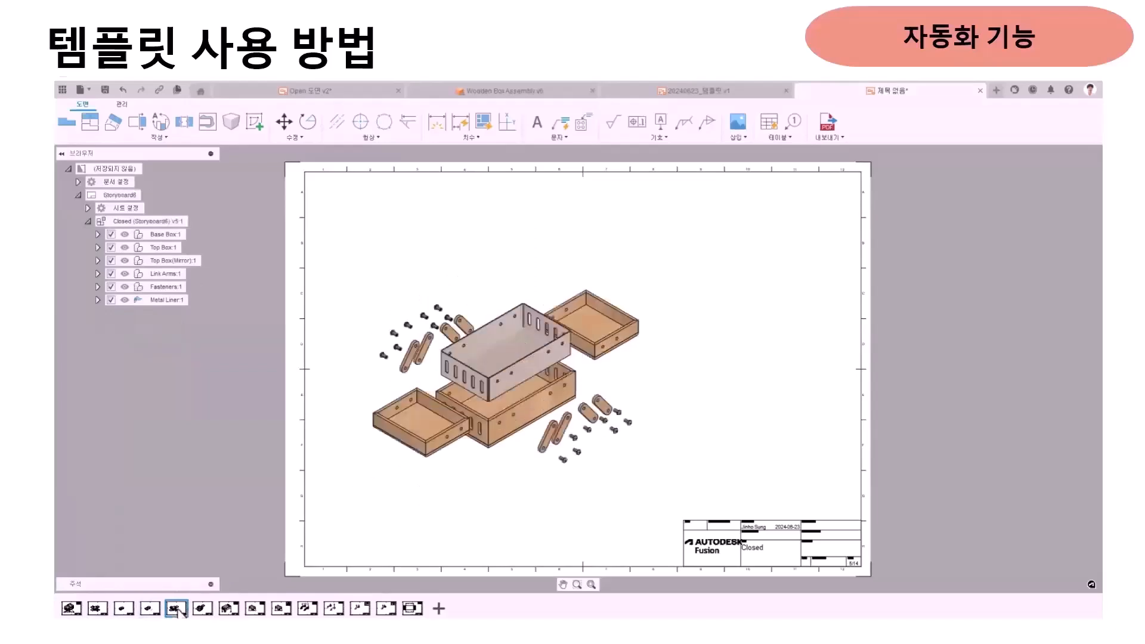
left_click(202, 608)
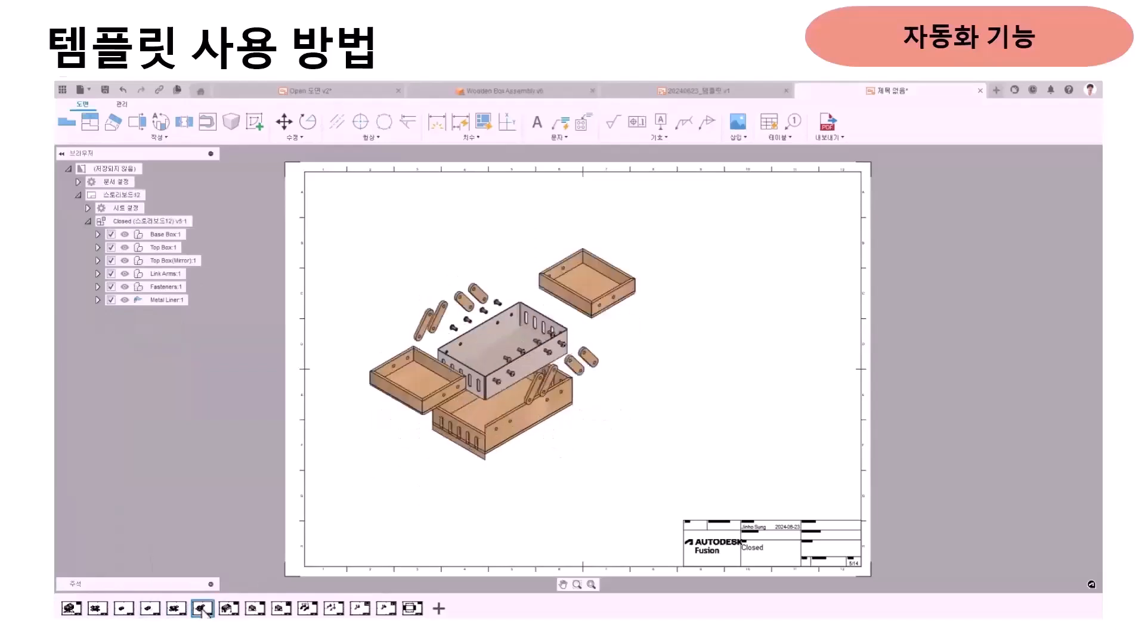
left_click(227, 610)
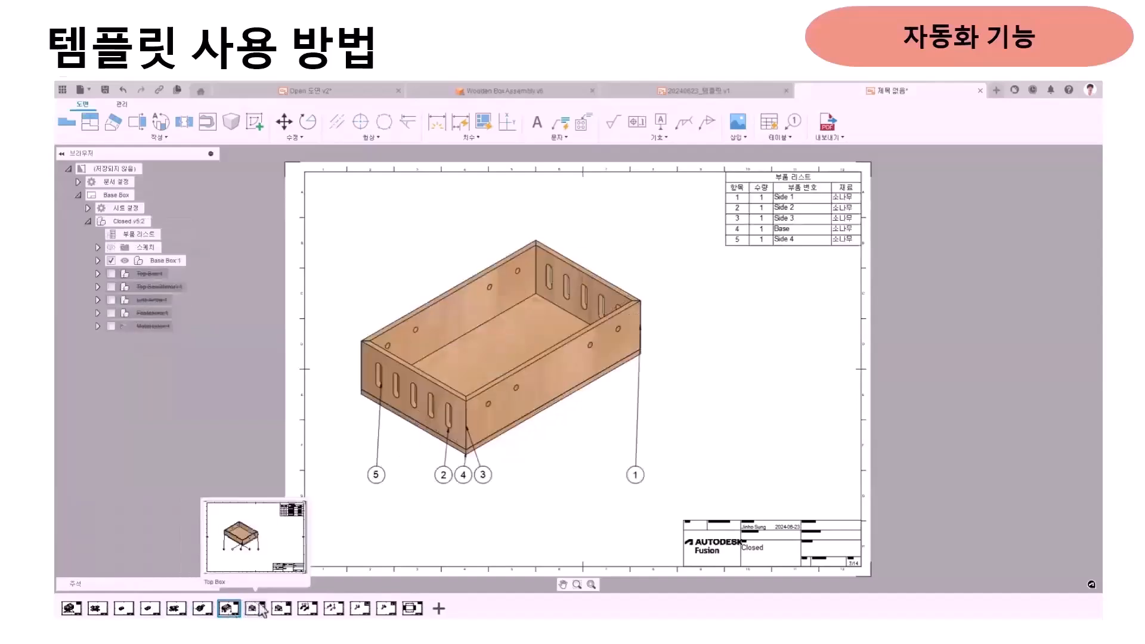
left_click(257, 608)
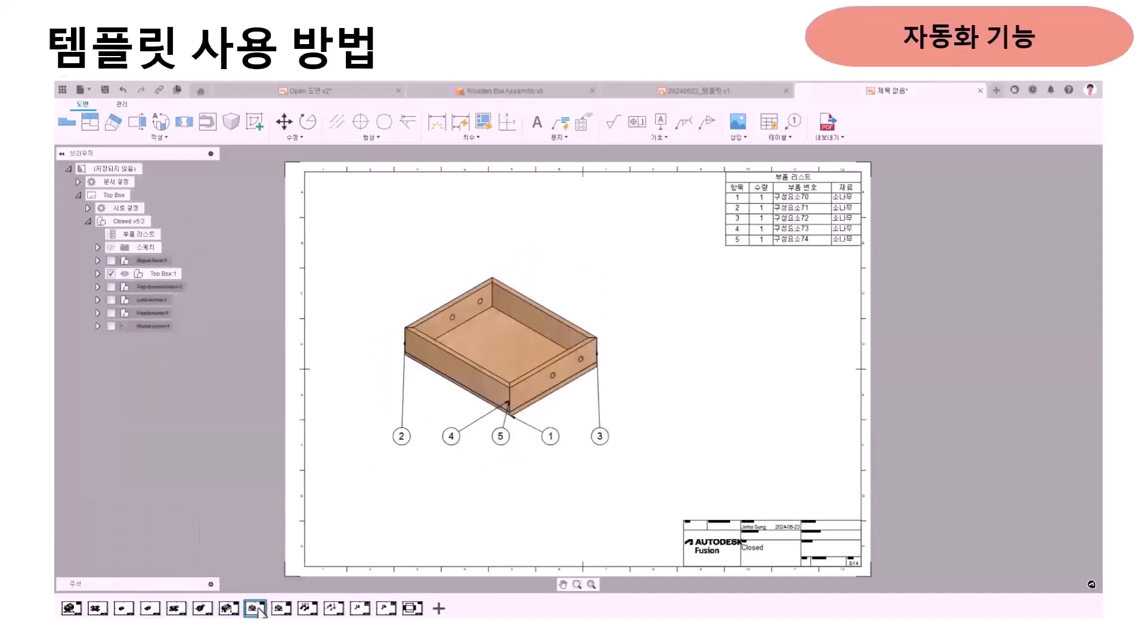
left_click(282, 608)
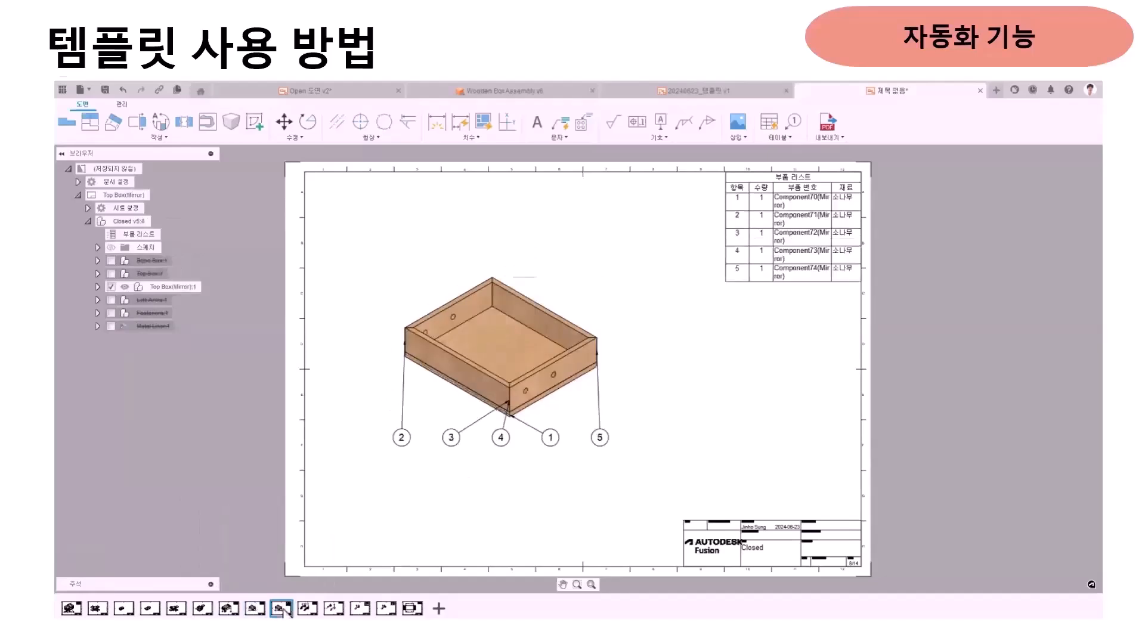
left_click(307, 608)
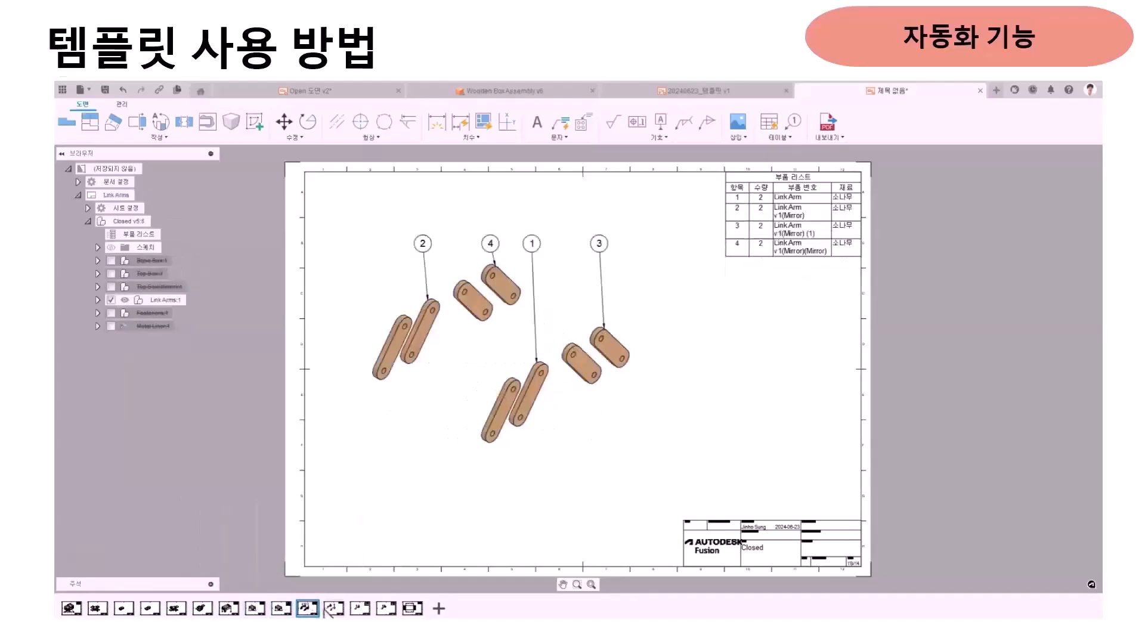
left_click(333, 608)
left_click(361, 608)
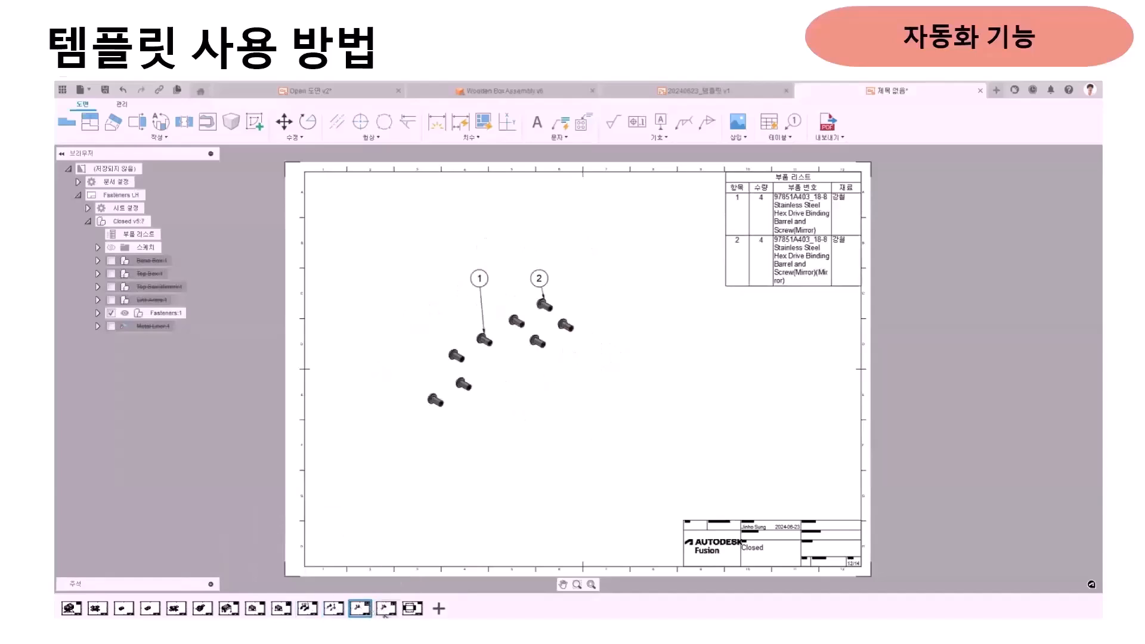
left_click(386, 608)
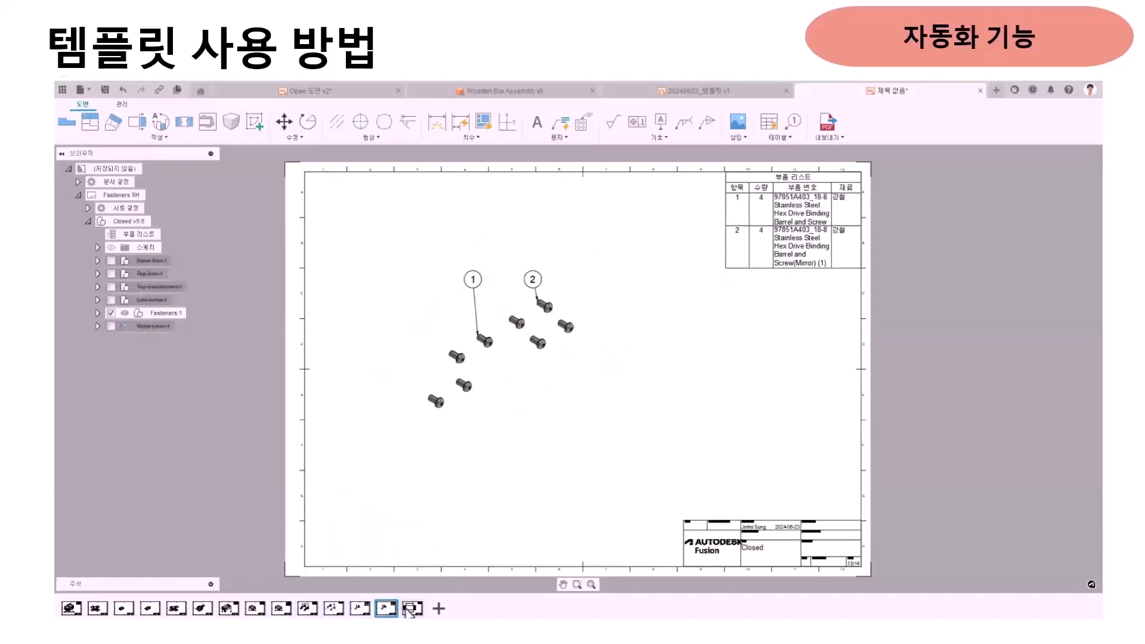
left_click(411, 609)
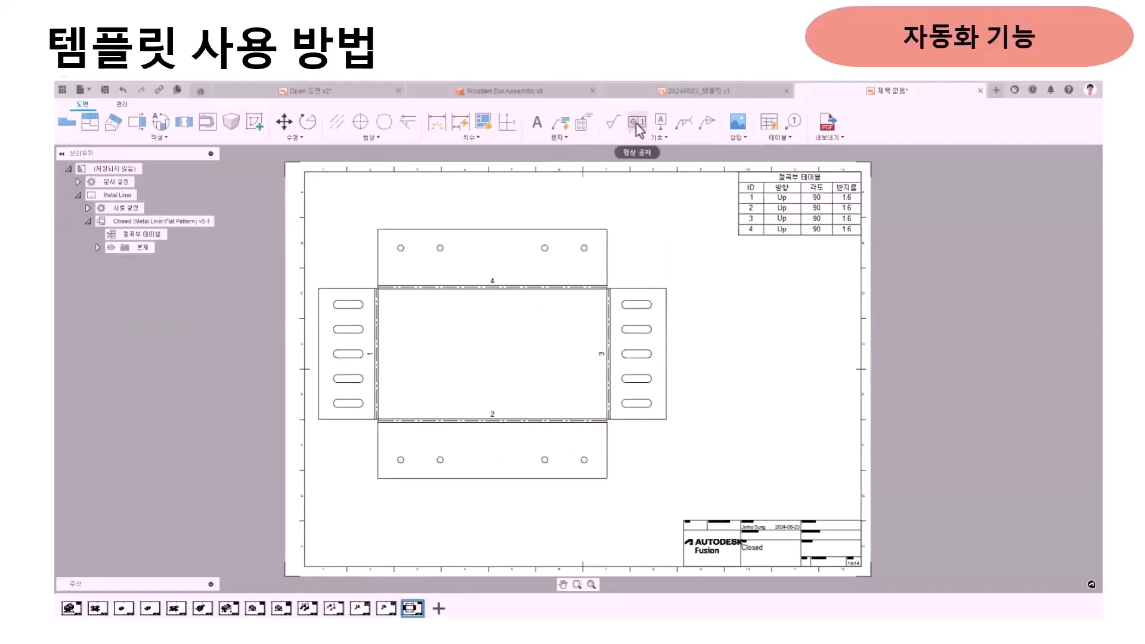
Start automatic dimensioning on the metal liner flat pattern and preview the Overall Dimensions layout
left_click(459, 122)
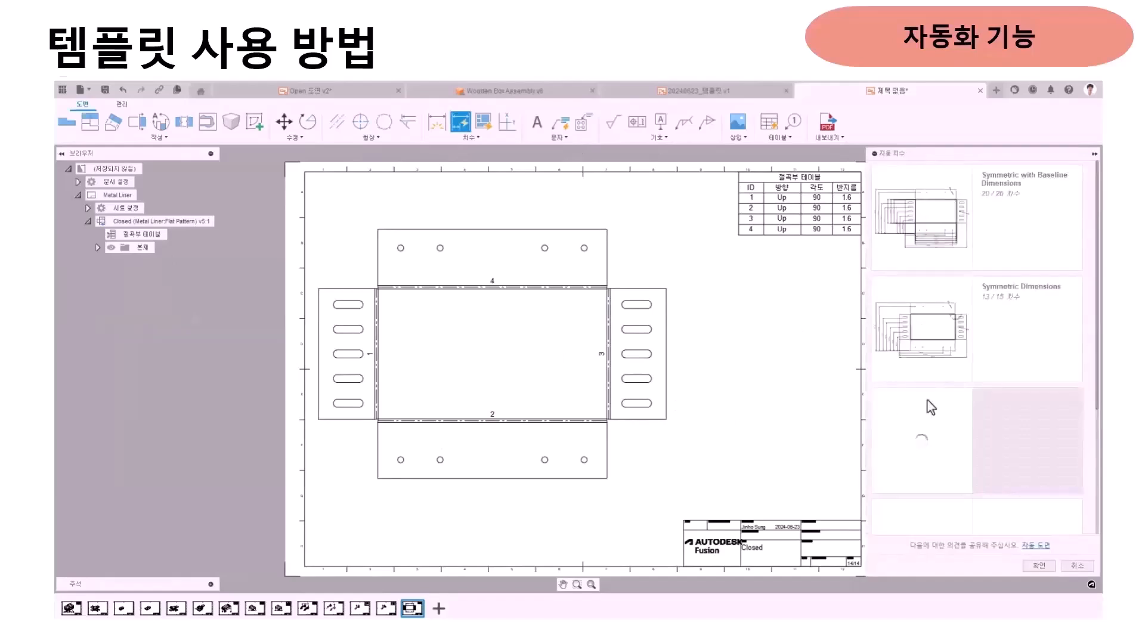
scroll(931, 408, "down", 1)
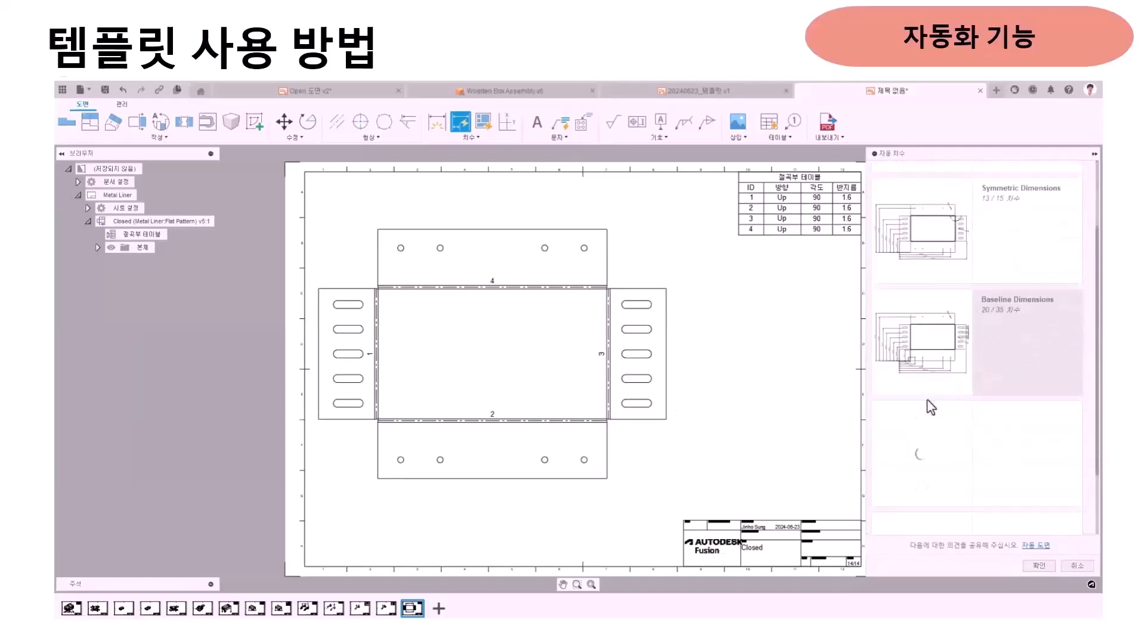
scroll(937, 418, "down", 2)
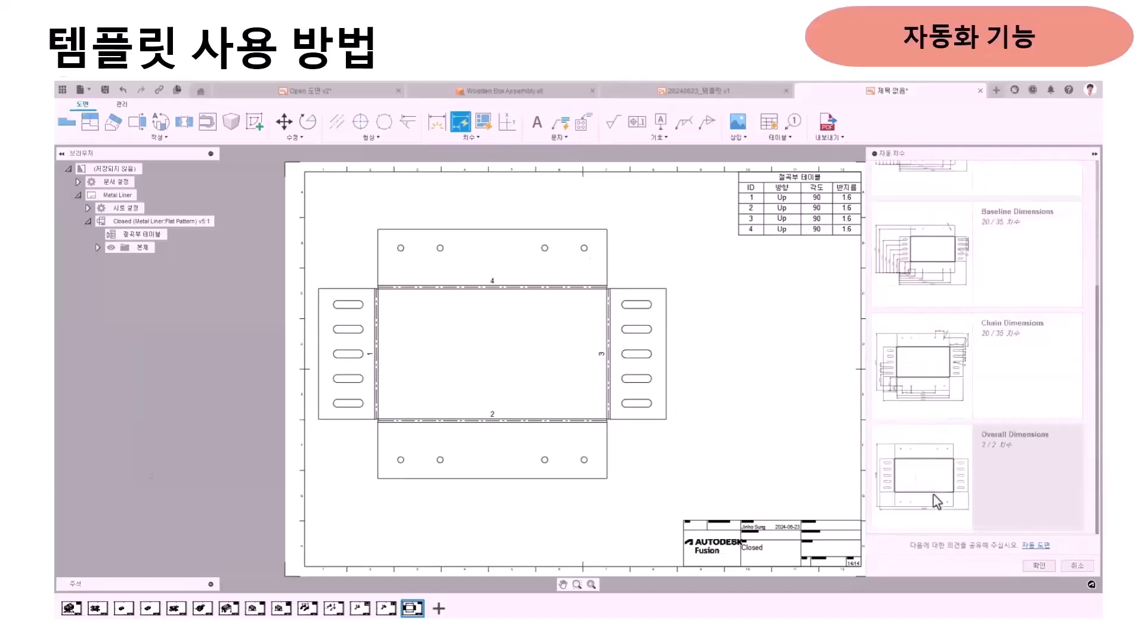
left_click(932, 472)
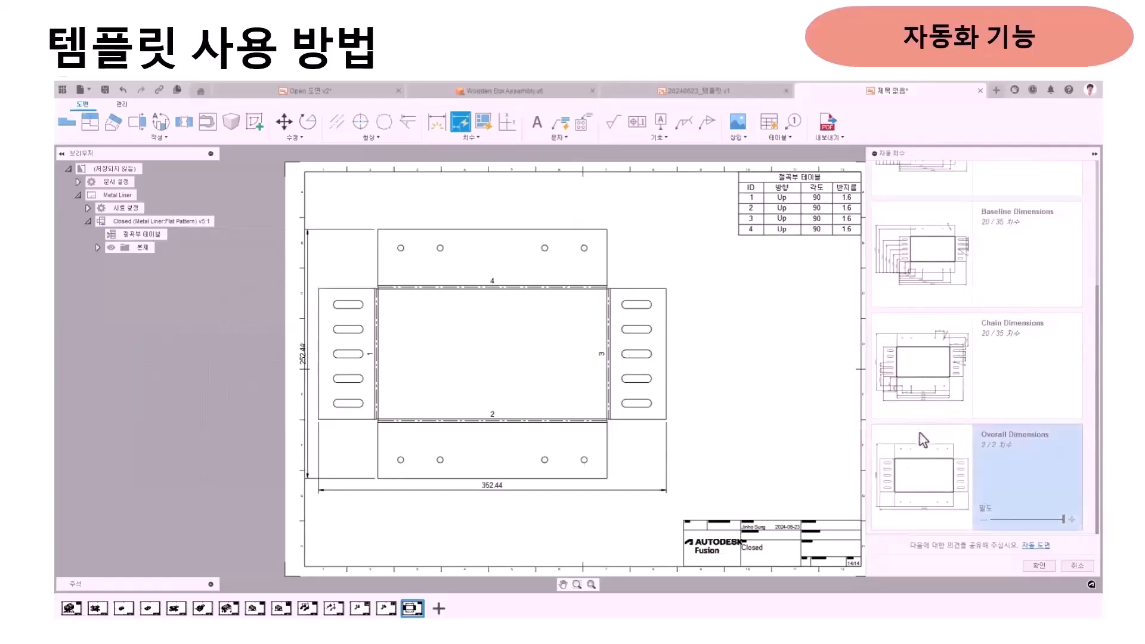
Switch the flat pattern's automatic dimensions to the Chain Dimensions layout and lower their density
scroll(927, 453, "up", 3)
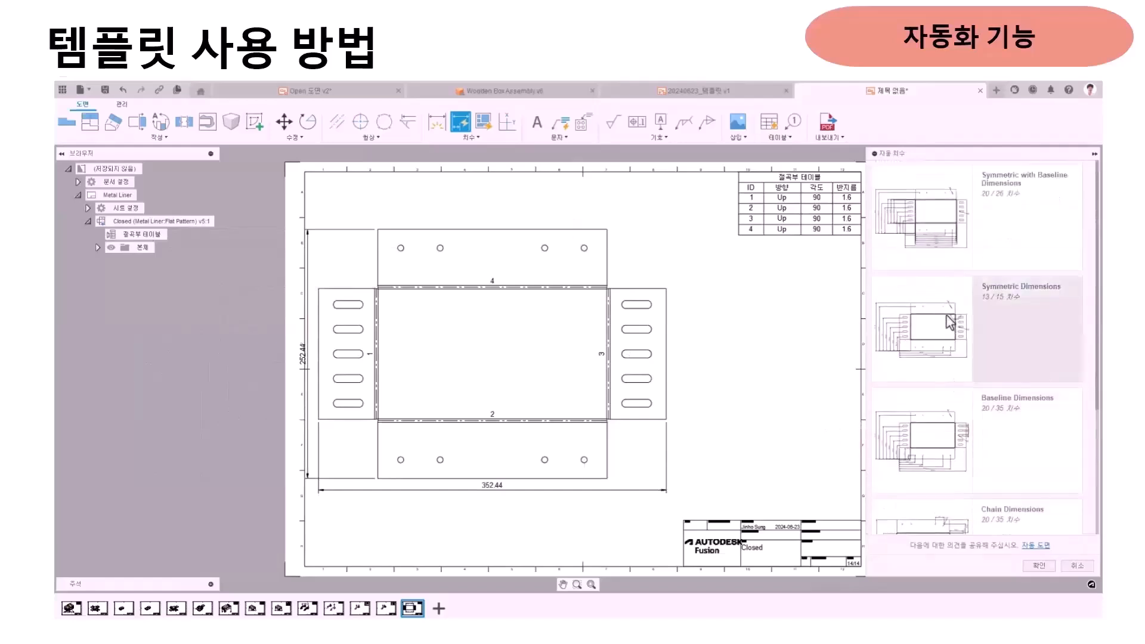
scroll(949, 322, "down", 3)
left_click(948, 390)
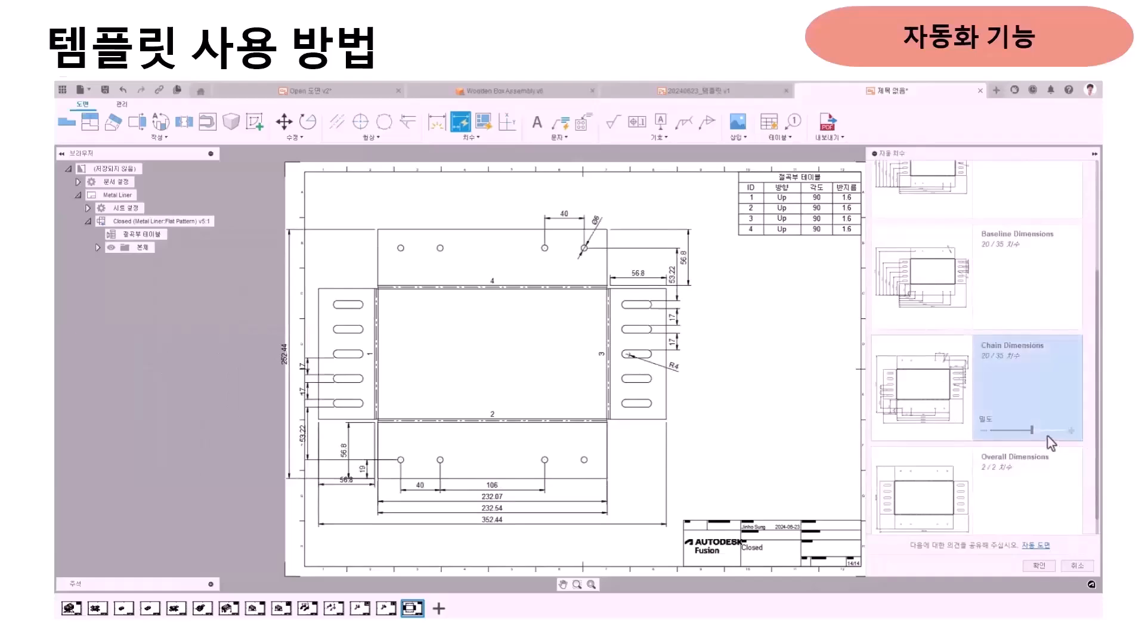
left_click_drag(1025, 432, 1008, 431)
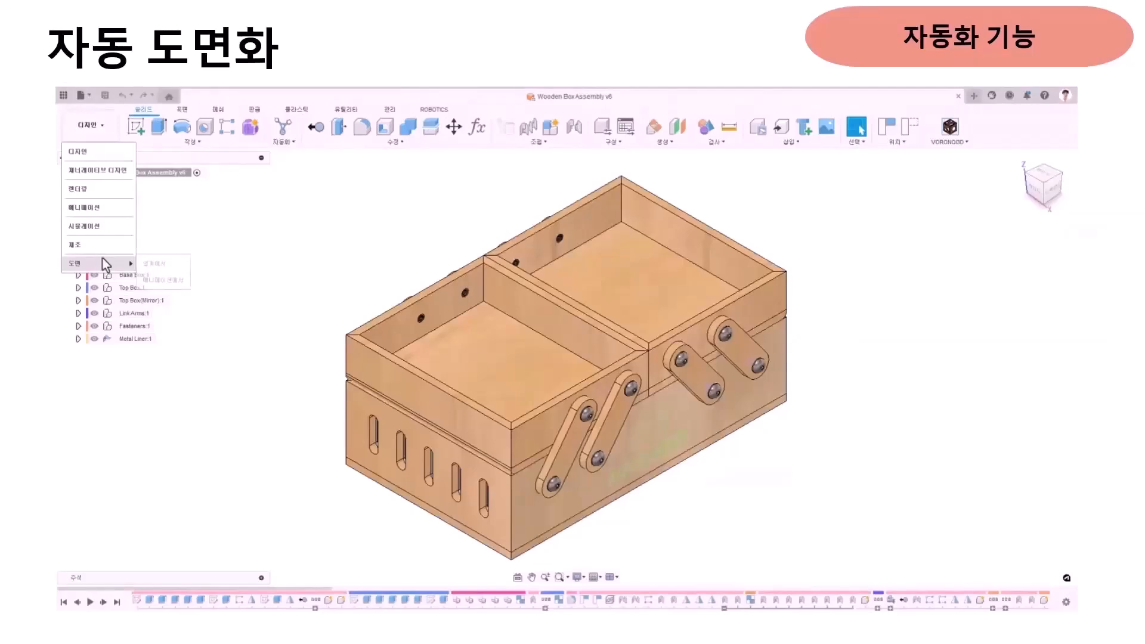
Generate an automatic drawing of the Closed configuration from scratch on A3 sheets, with the sheet structure set to all levels
left_click(154, 263)
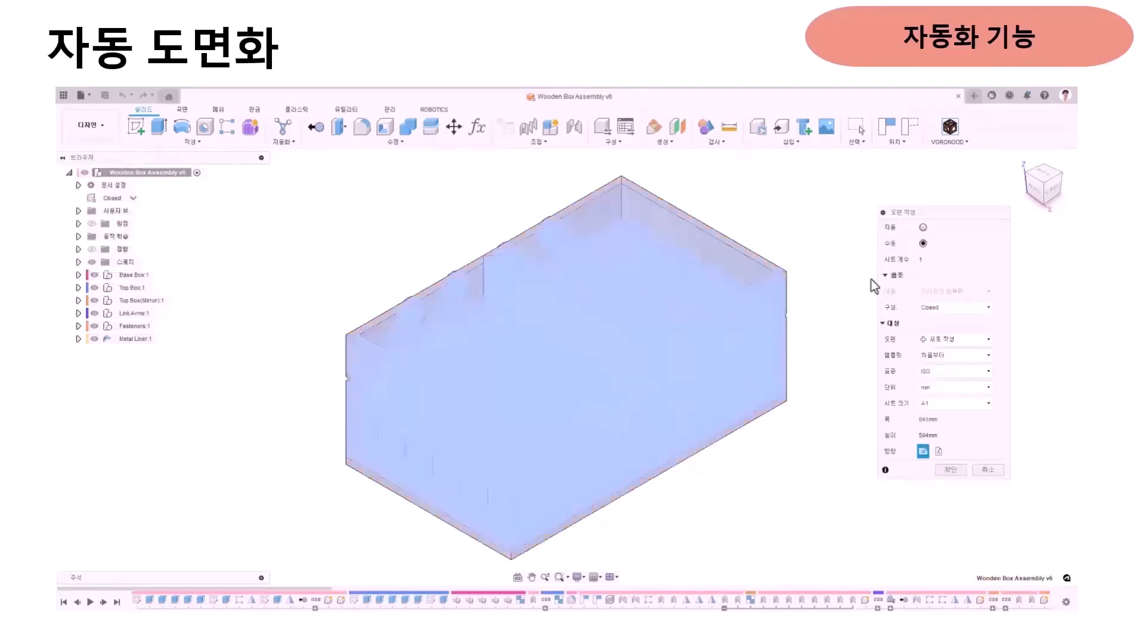
left_click(923, 227)
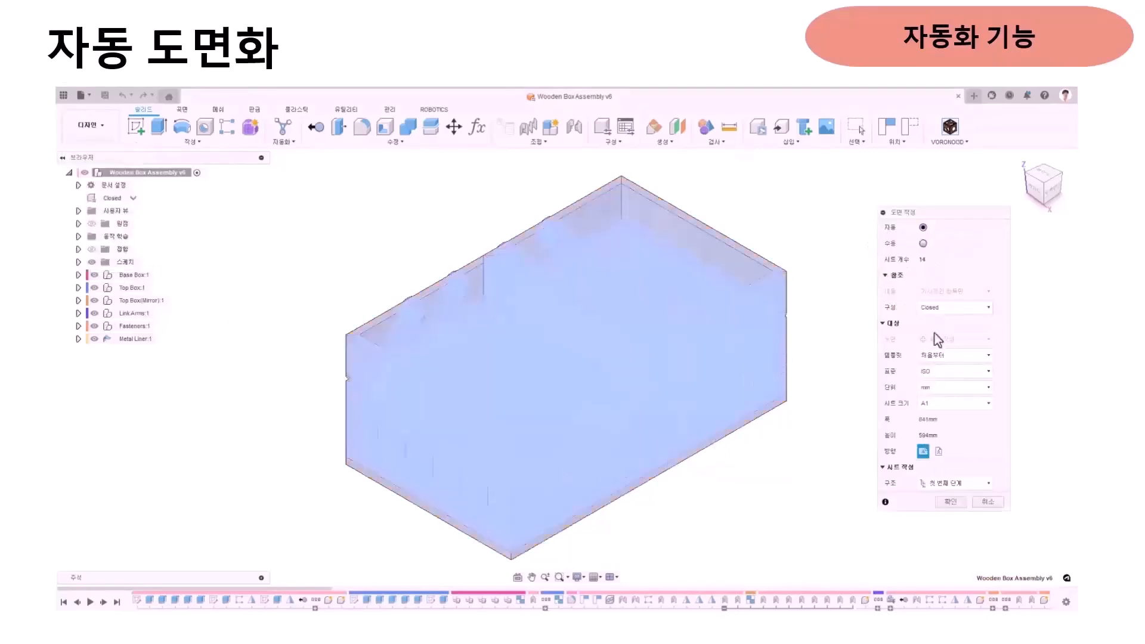
left_click(951, 405)
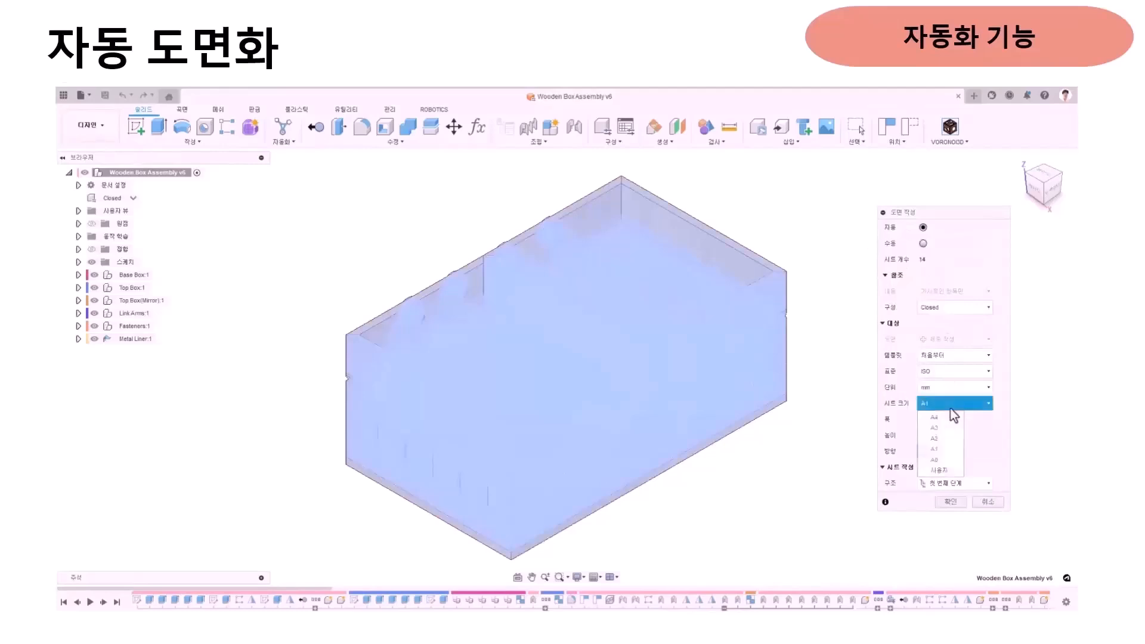
left_click(944, 430)
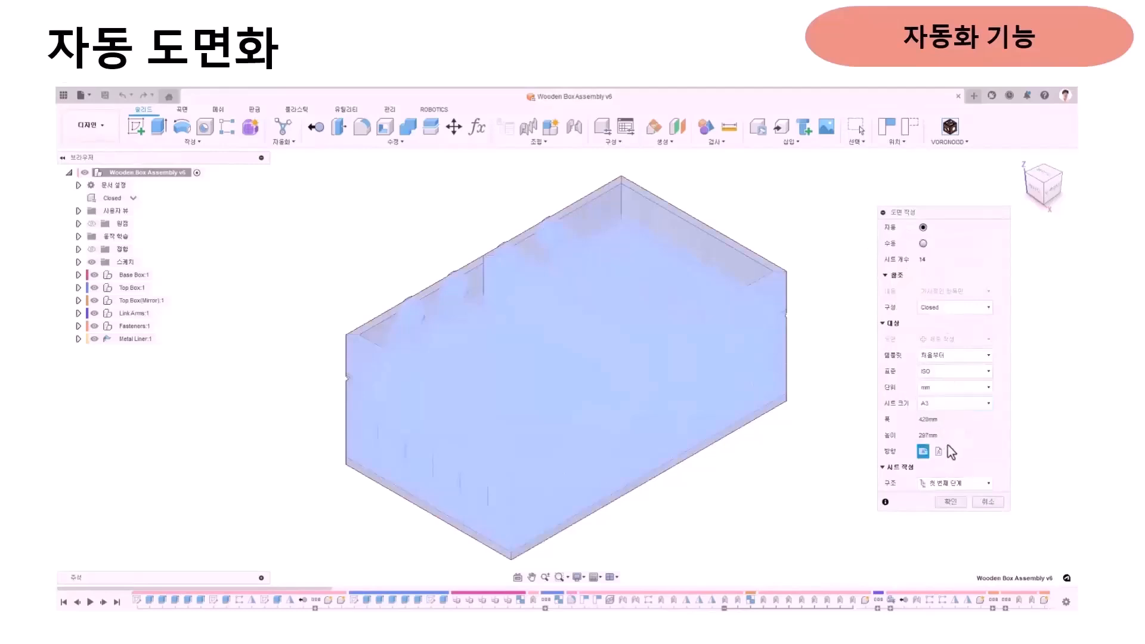
left_click(951, 485)
left_click(942, 508)
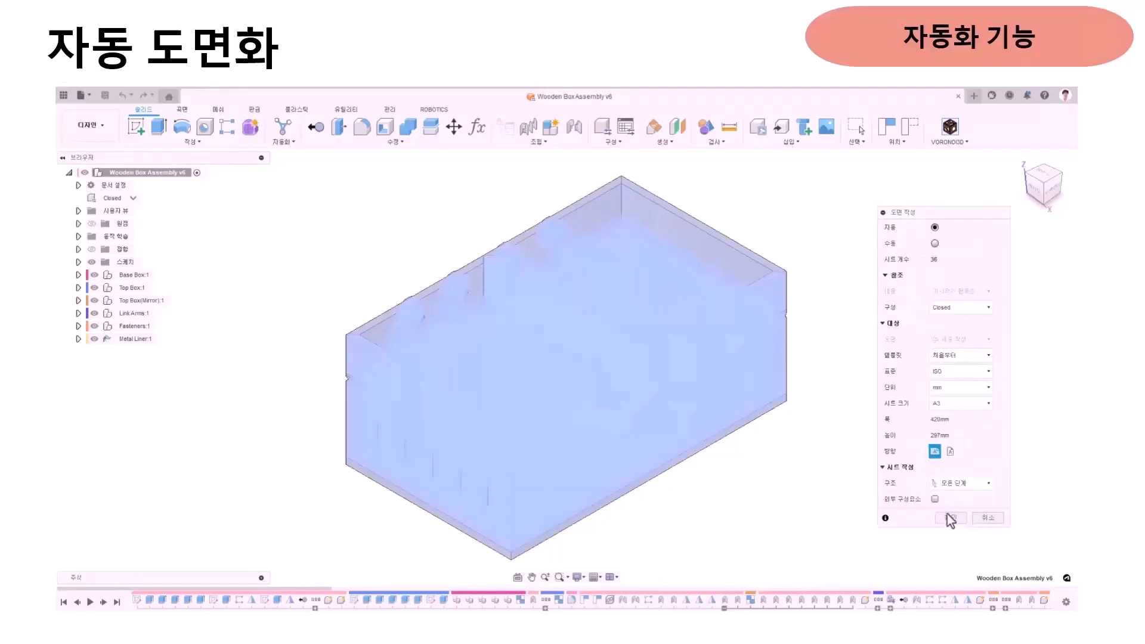
left_click(948, 518)
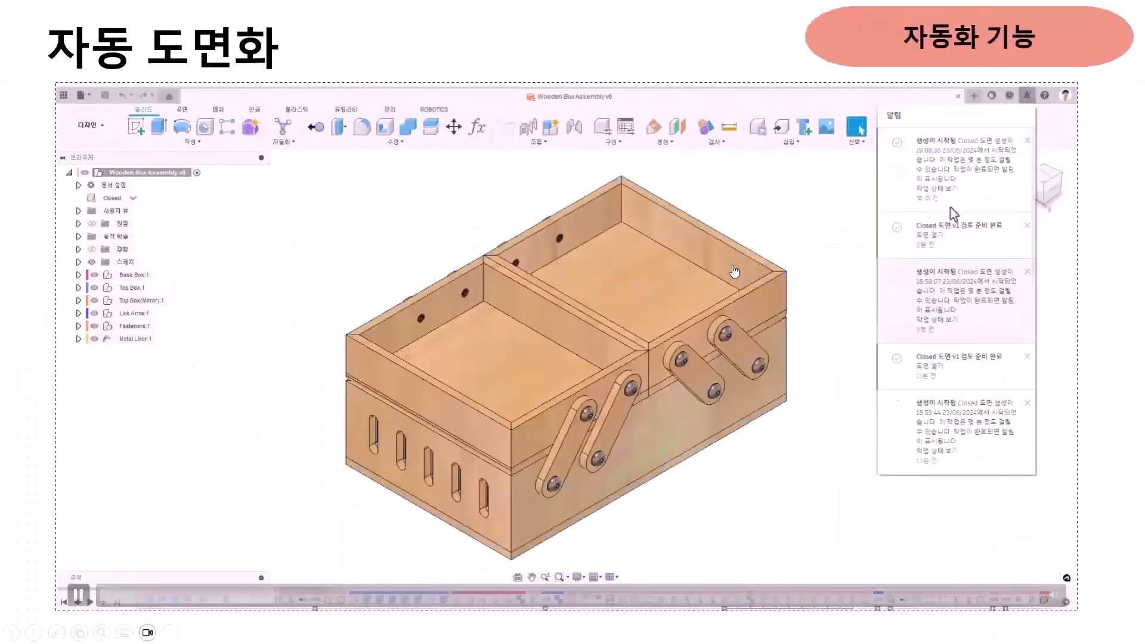
Open the newest Closed drawing from the drawing automation job status and move on to its second sheet
left_click(948, 189)
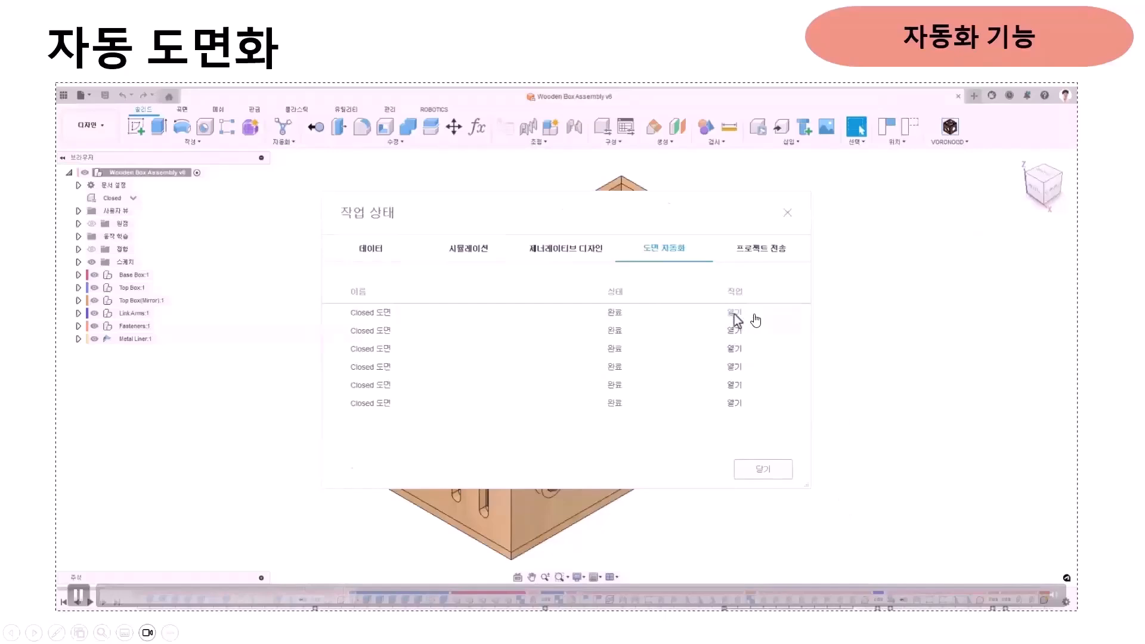
left_click(735, 313)
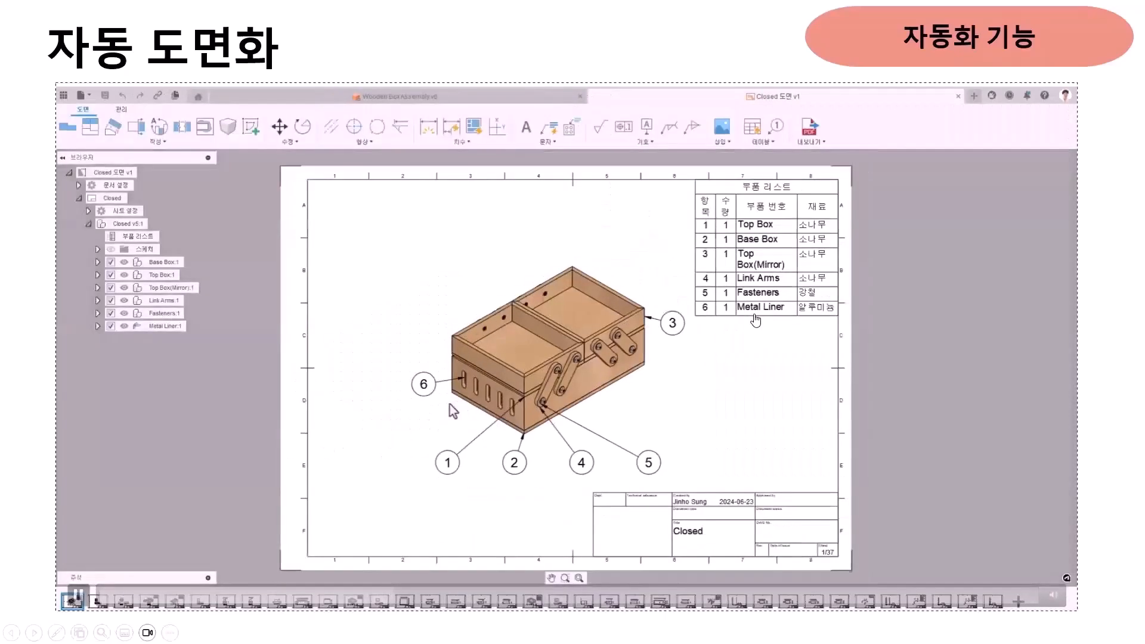
left_click(102, 603)
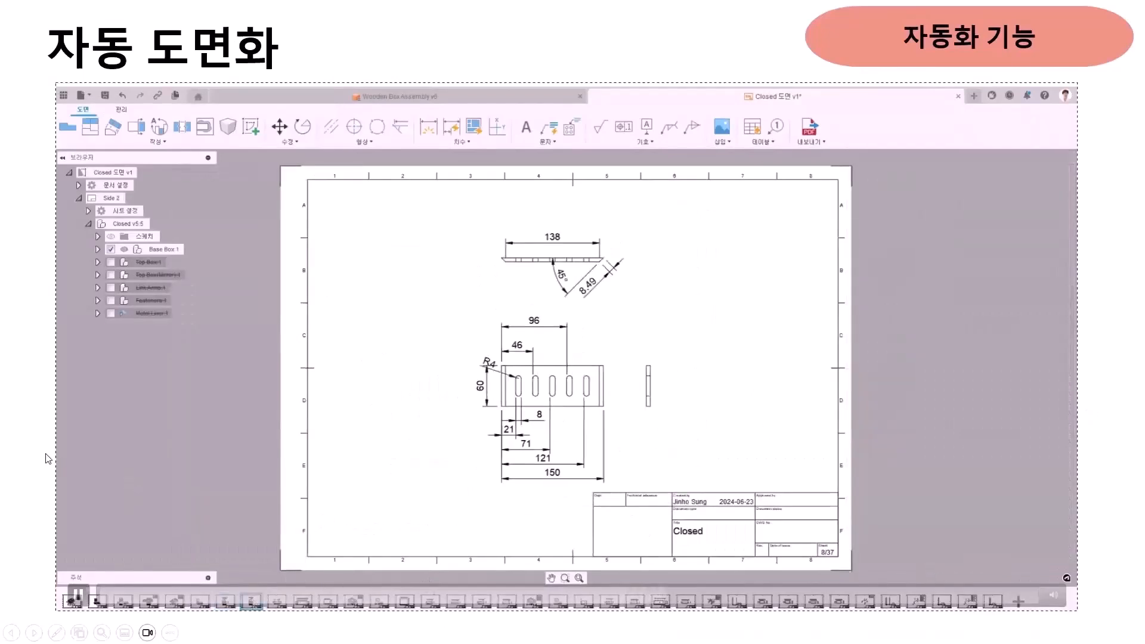
key("Right")
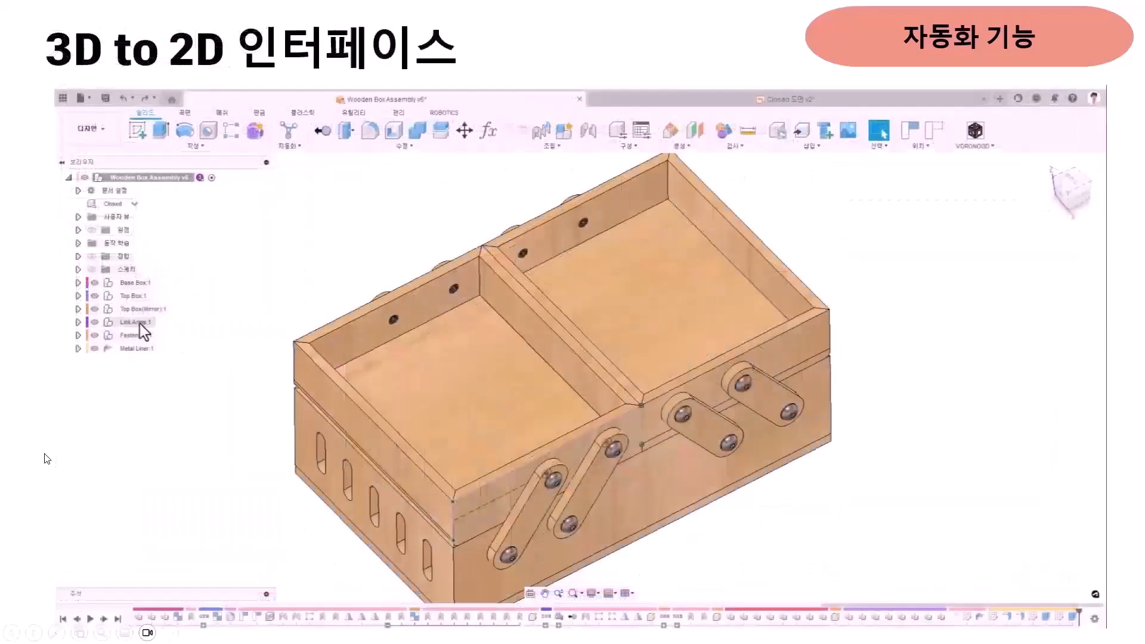
key("Right")
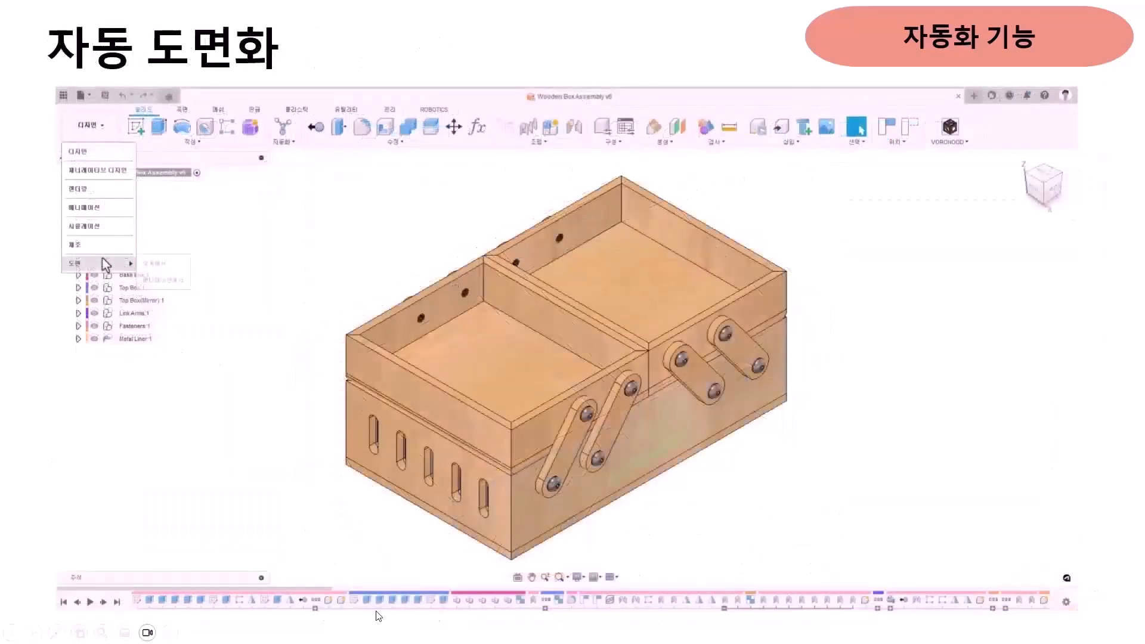
left_click(487, 595)
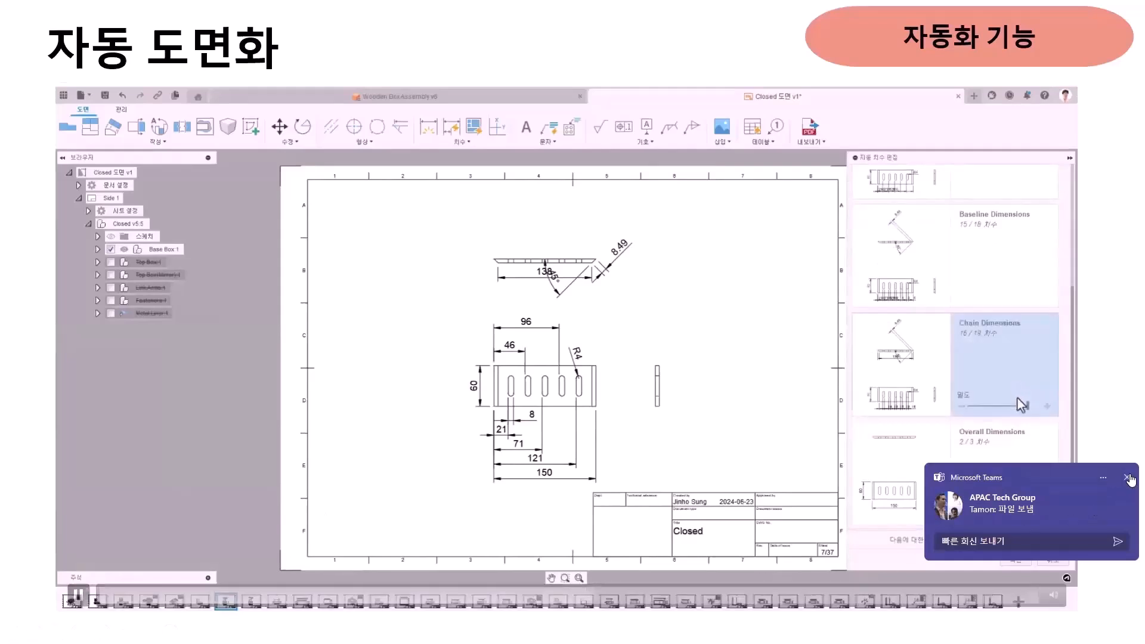
left_click(1127, 478)
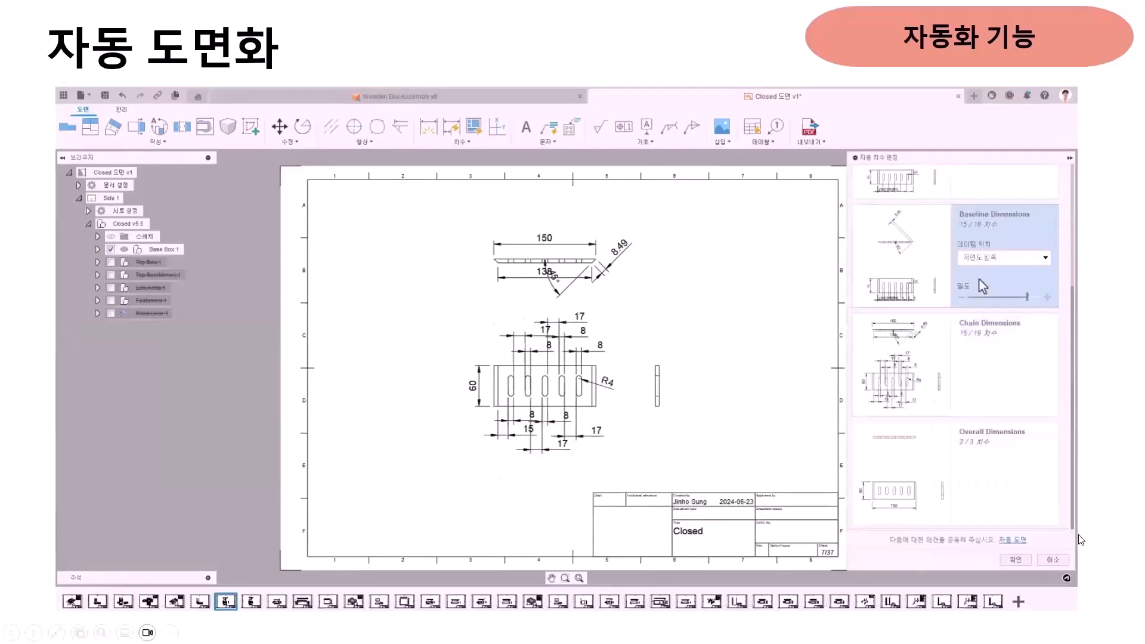
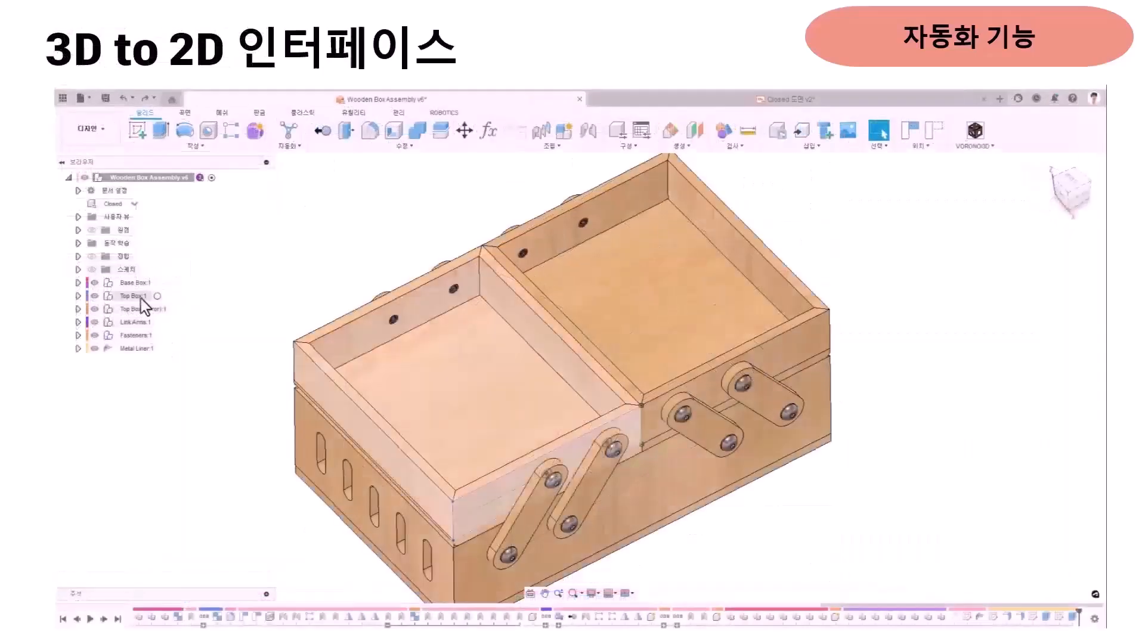
Isolate the Top Box component in the Wooden Box Assembly model
left_click(137, 297)
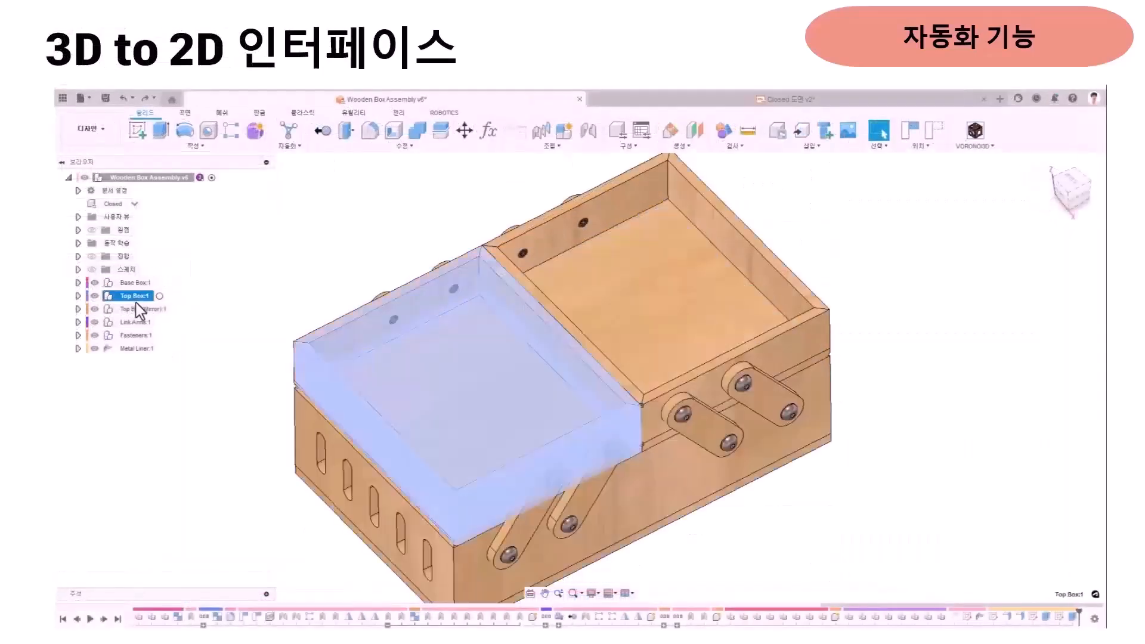
right_click(136, 298)
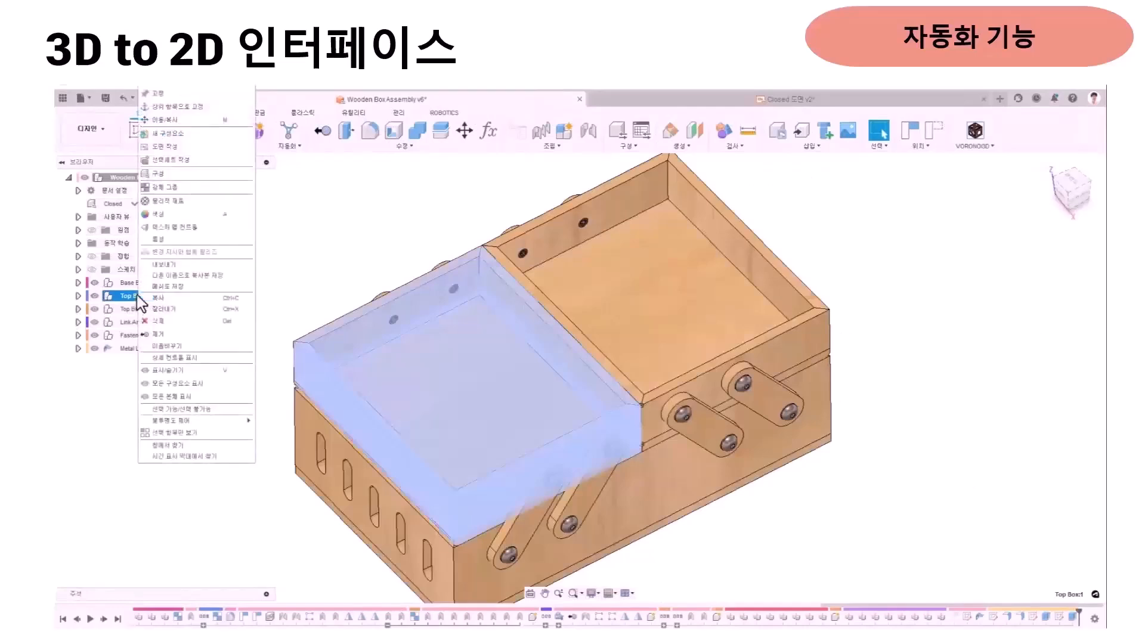
left_click(176, 432)
middle_click_drag(416, 372, 476, 363)
scroll(478, 360, "up", 2)
middle_click_drag(484, 352, 542, 350)
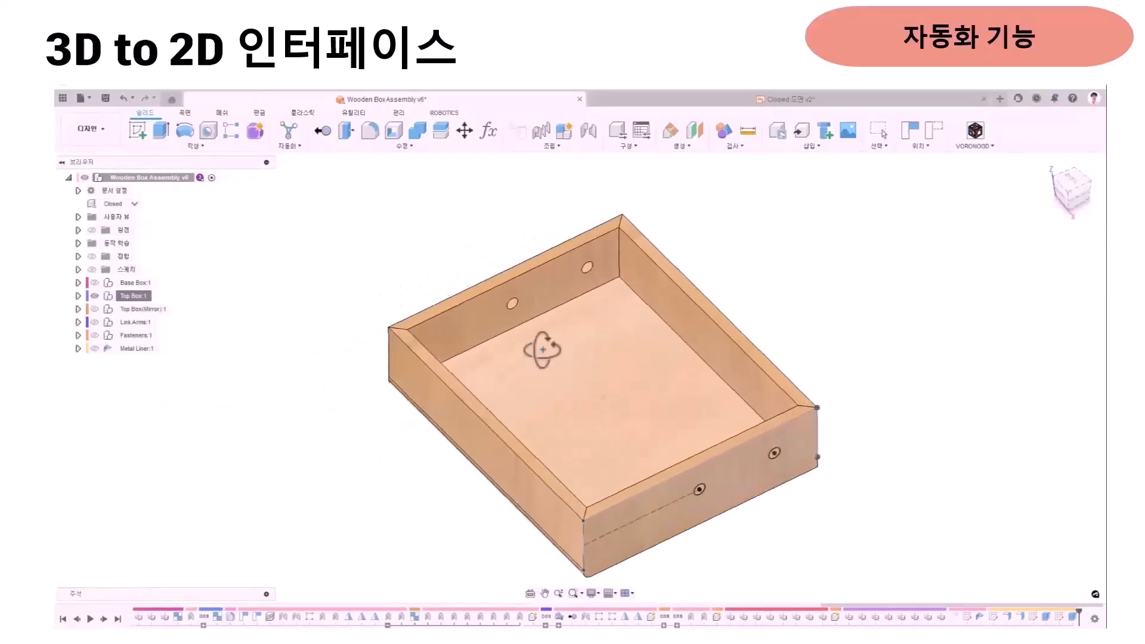
Fillet the four upper rim edges of the Top Box with a 2.5 mm radius
left_click(370, 130)
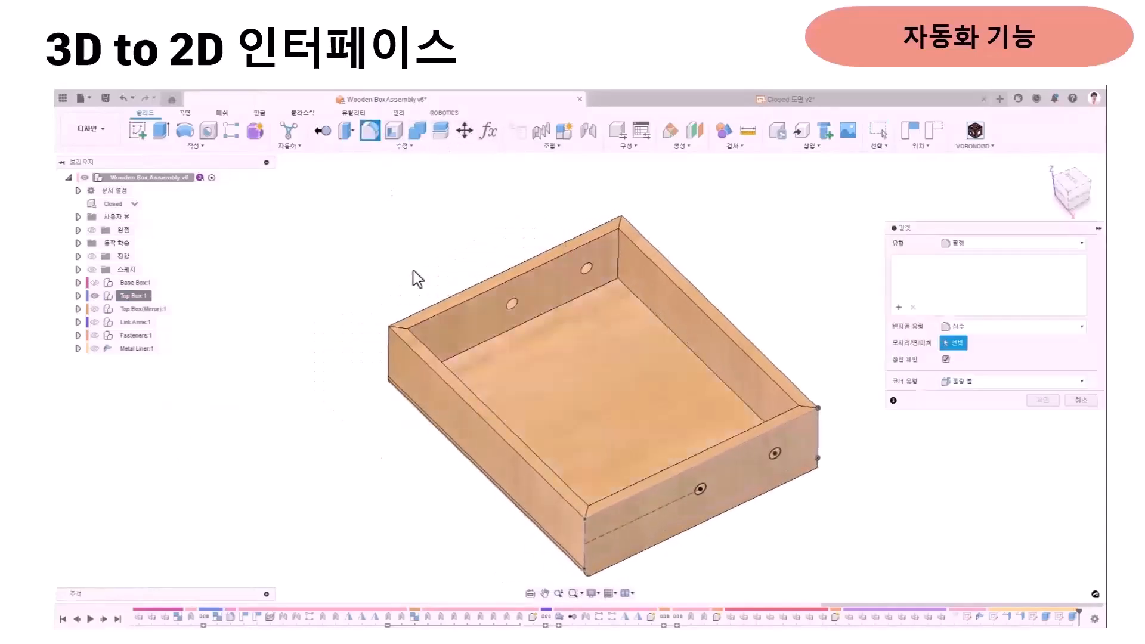
left_click(421, 355)
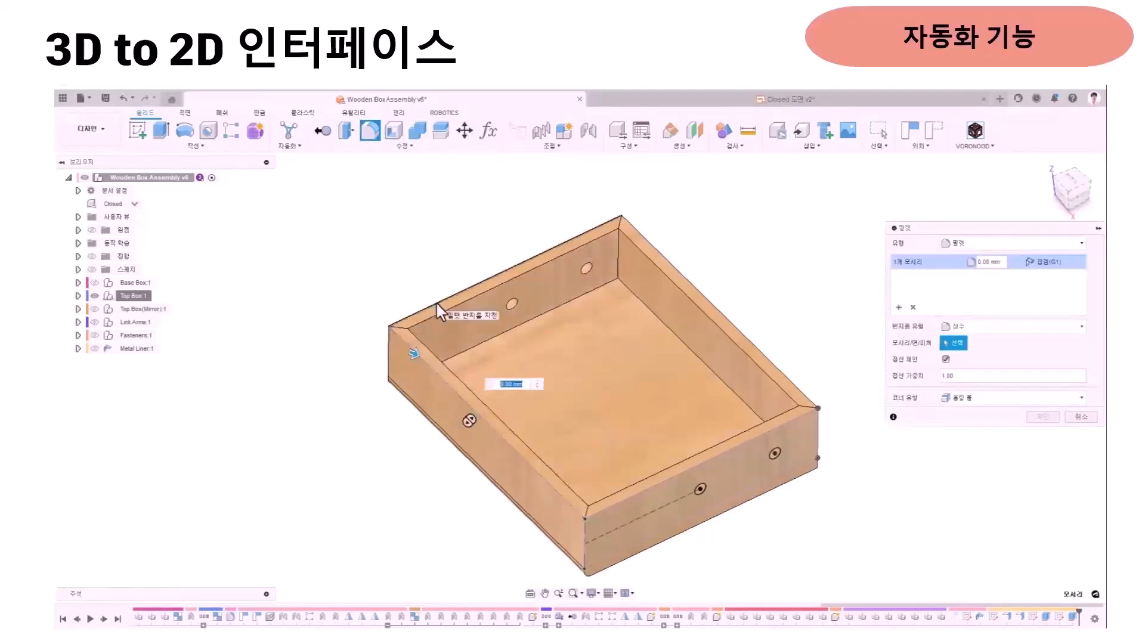
left_click(683, 279)
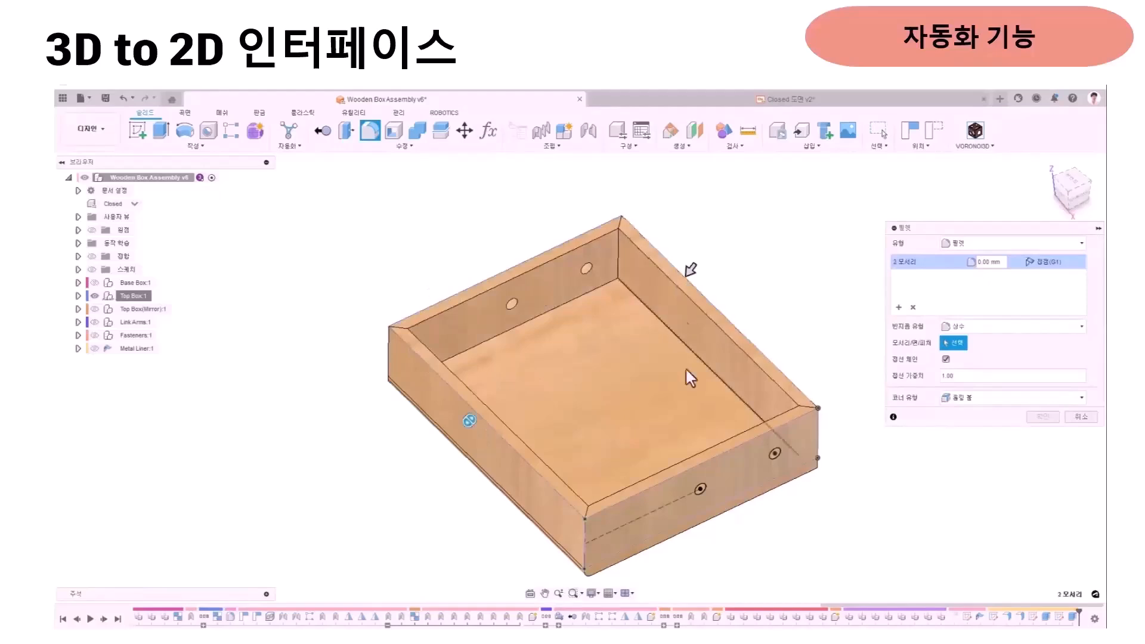
left_click(699, 465)
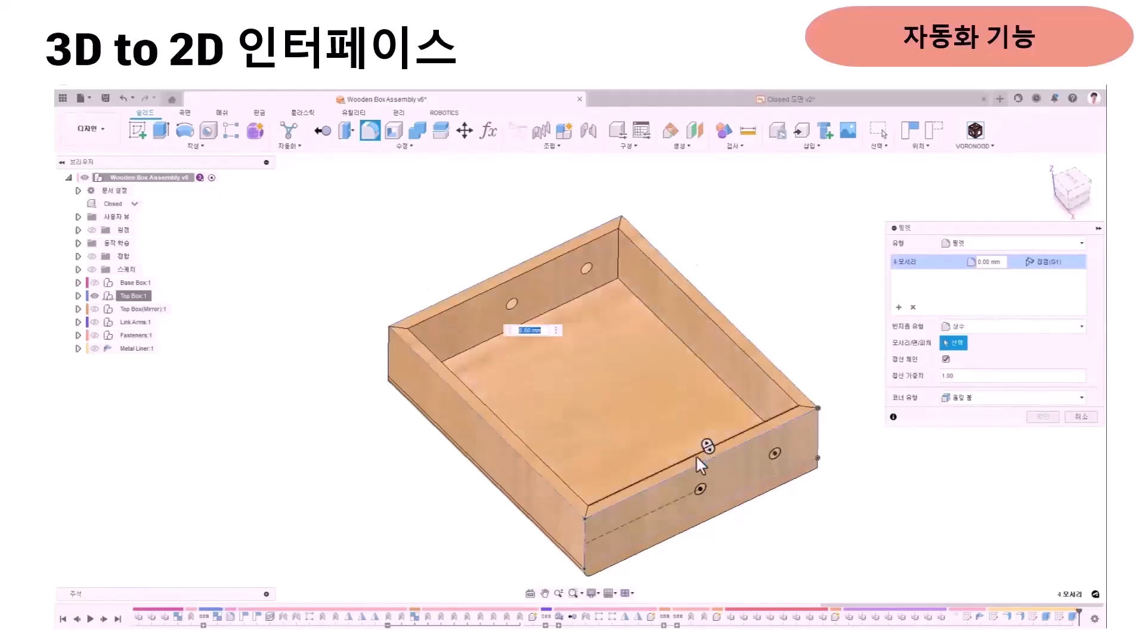
type("5")
left_click_drag(703, 468, 703, 468)
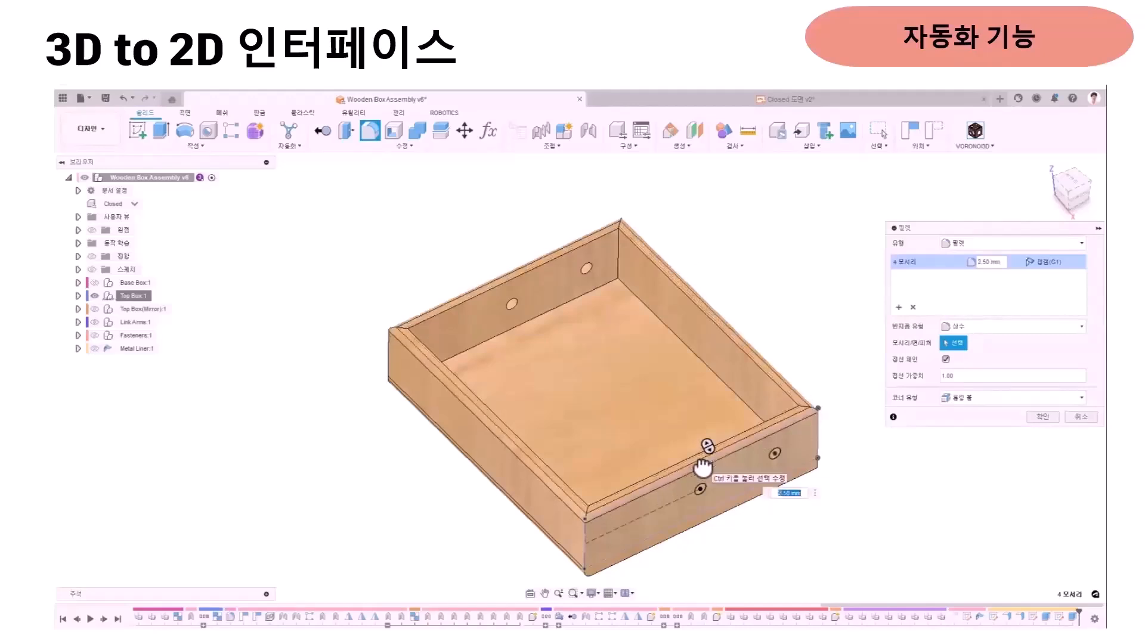
left_click(1036, 418)
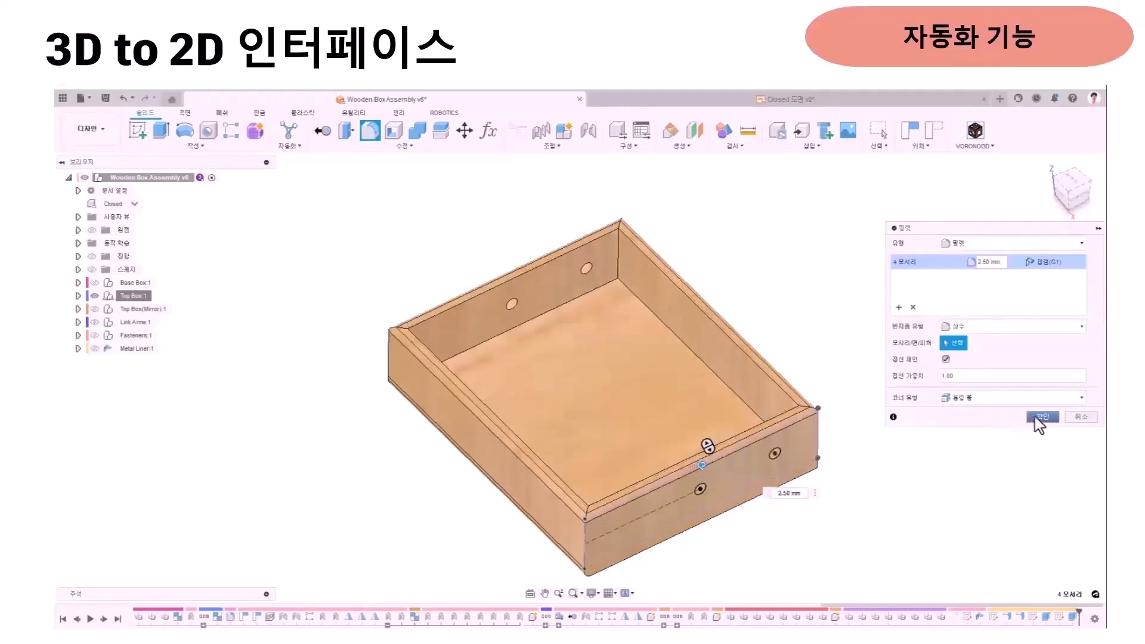
Save the assembly as a new version with the description "필렛적용"
scroll(646, 390, "up", 1)
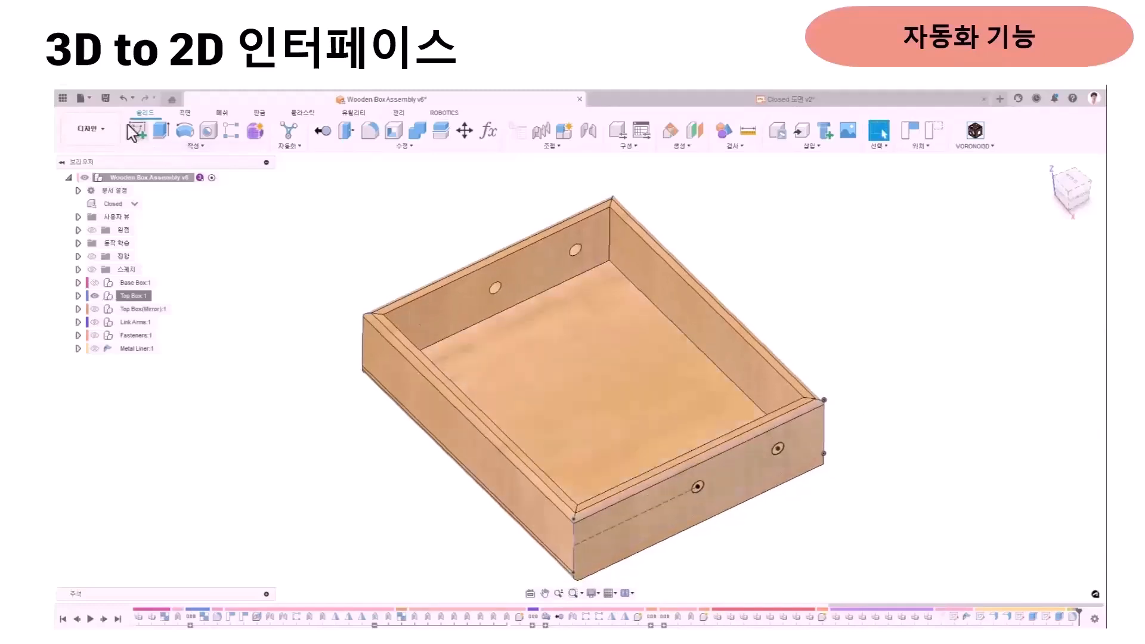
left_click(105, 98)
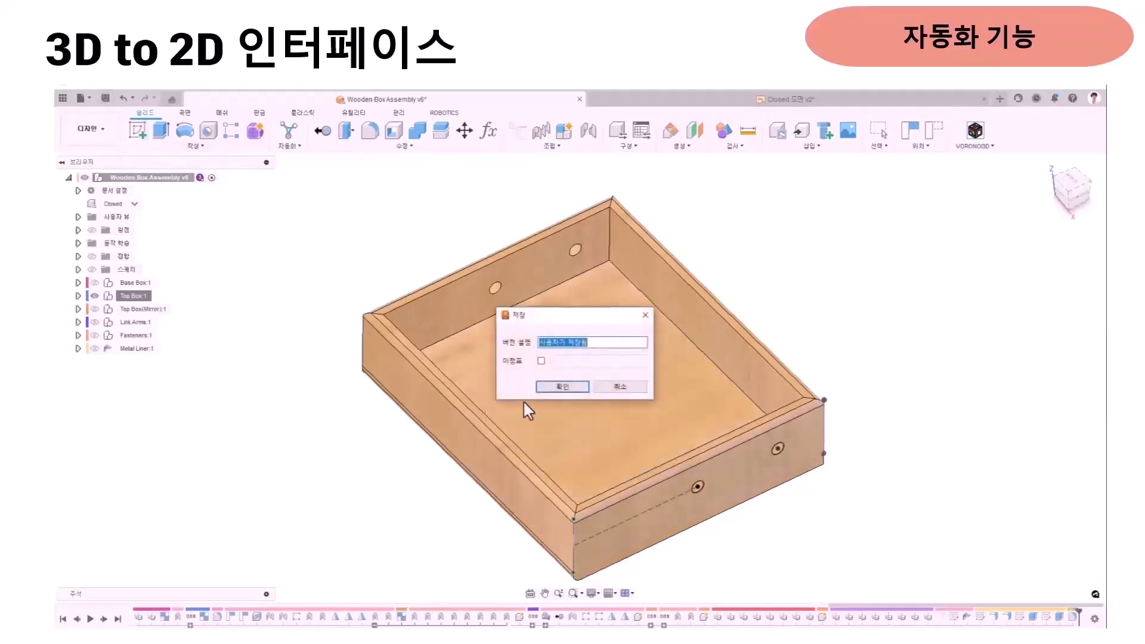
type("필렛적용")
left_click(545, 388)
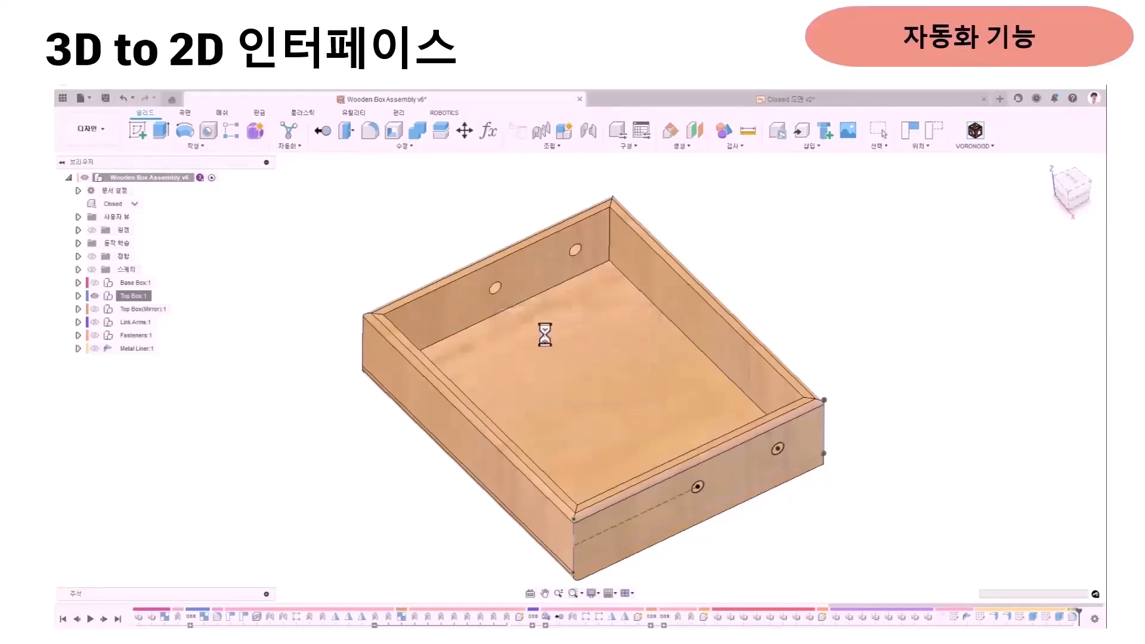
Show all components of the Wooden Box Assembly again
right_click(131, 180)
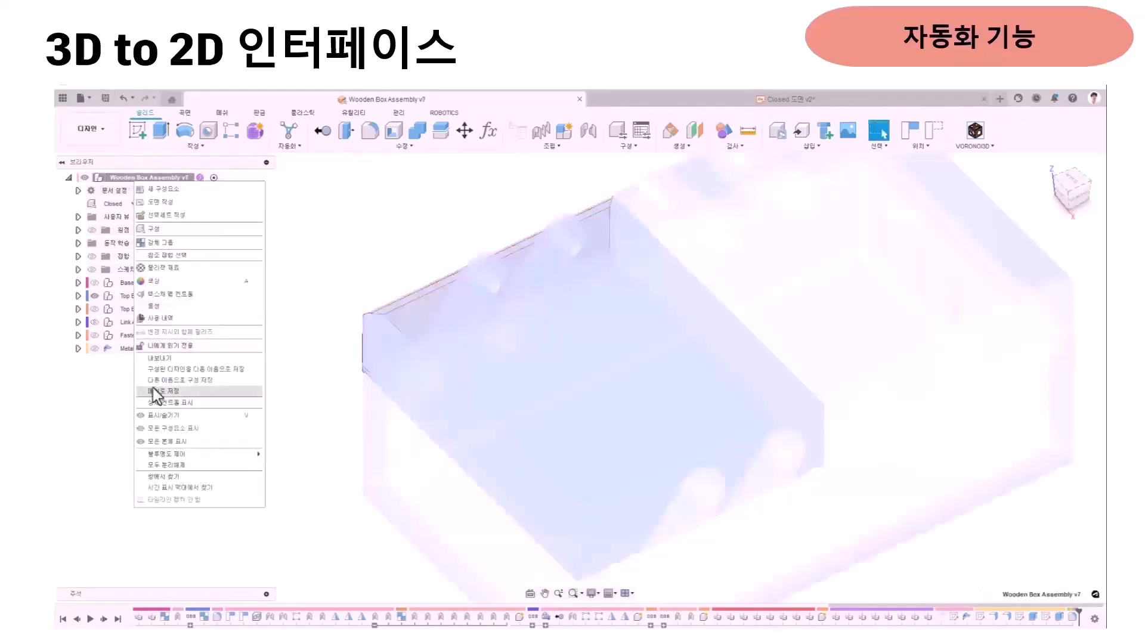
left_click(163, 431)
left_click(315, 389)
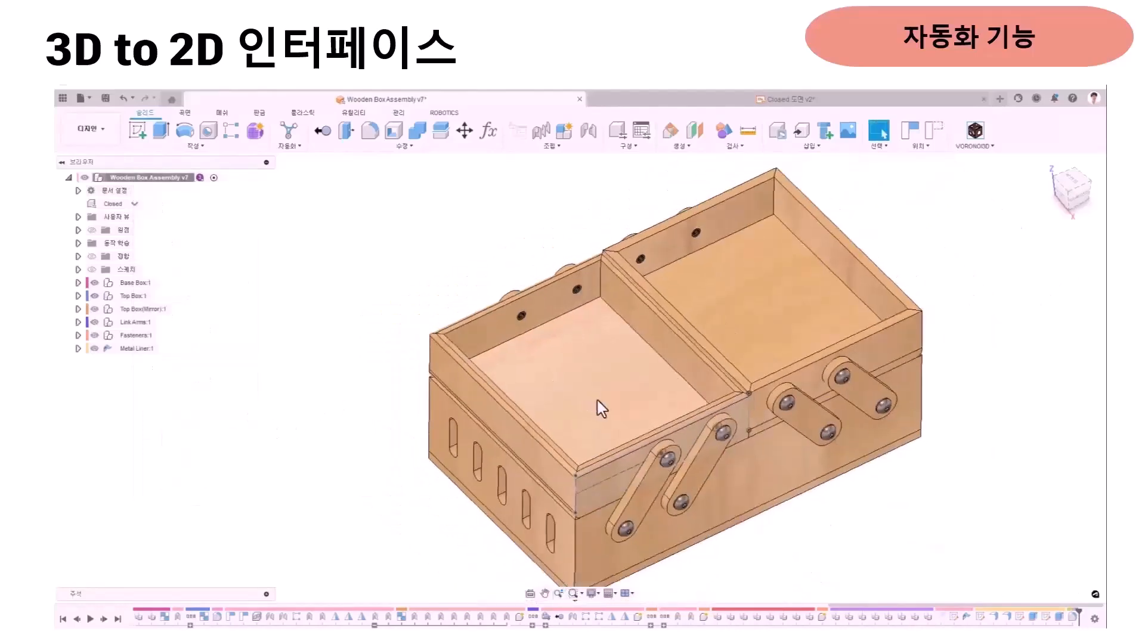
Switch to the Closed drawing and open its Top Box_2 sheet
left_click(775, 99)
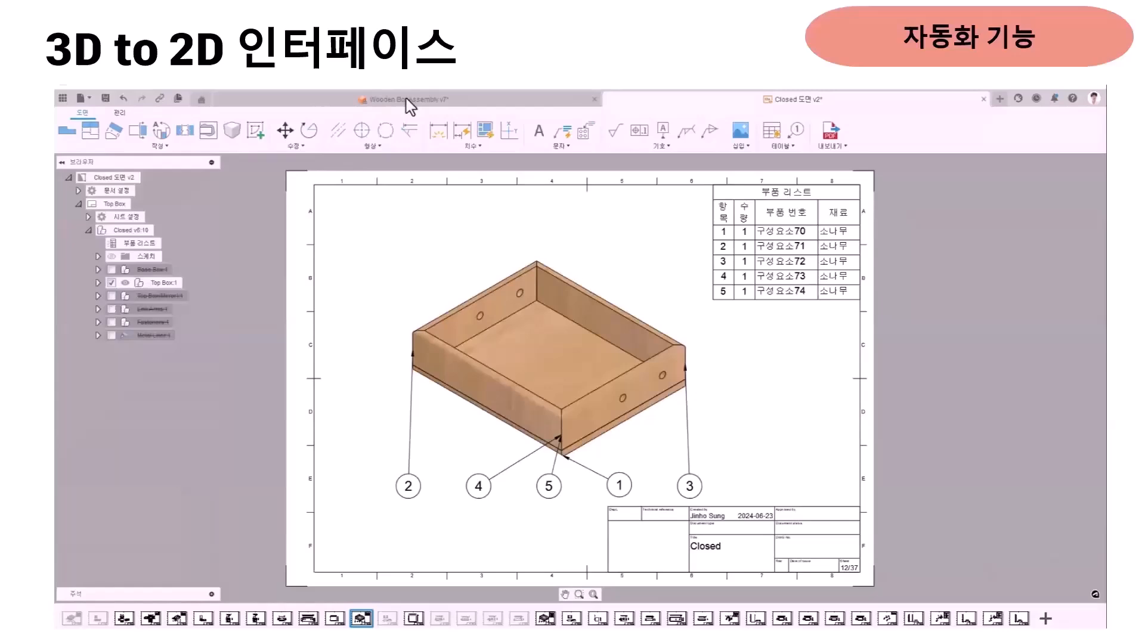
mouse_move(386, 624)
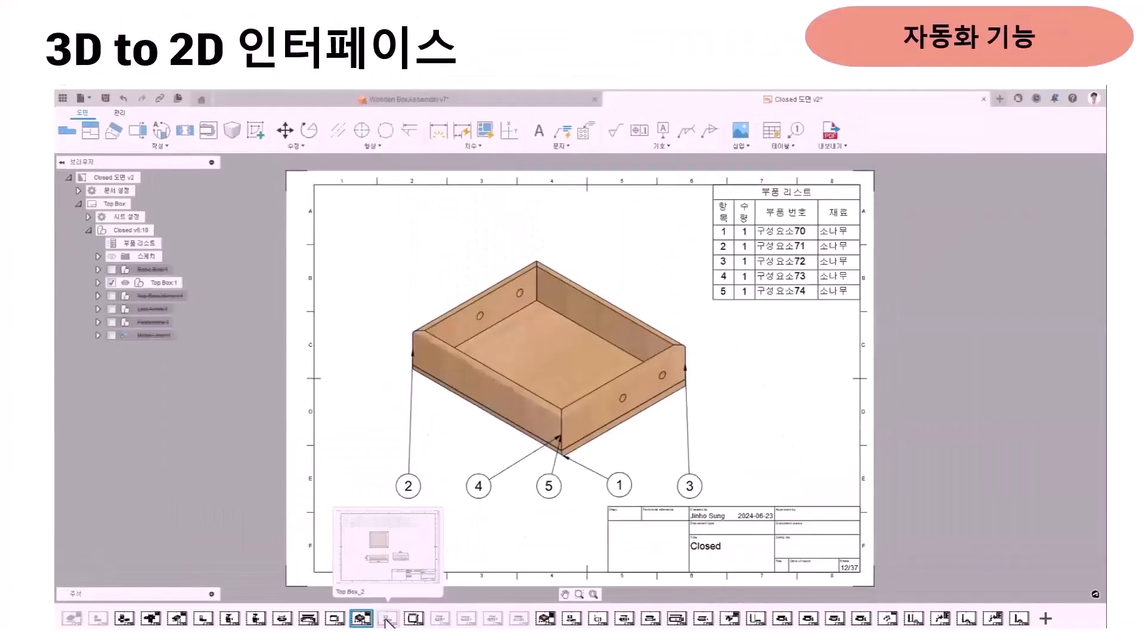
left_click(320, 593)
left_click(387, 621)
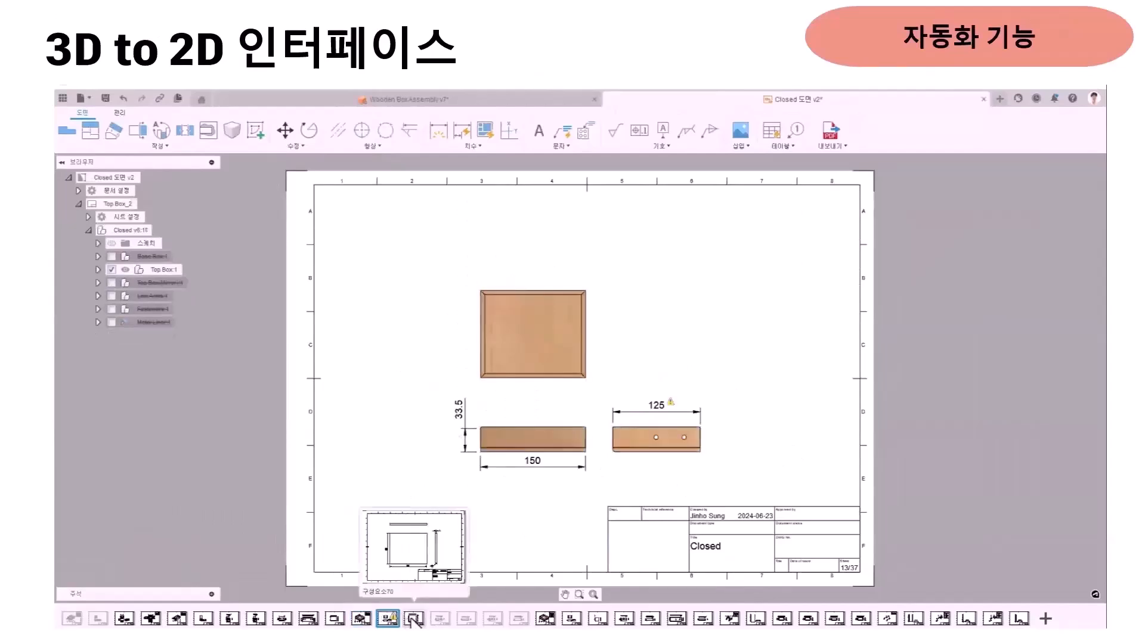
Reconnect the detached 125 dimension to the two upper corners of the Top Box side view
left_click(669, 406)
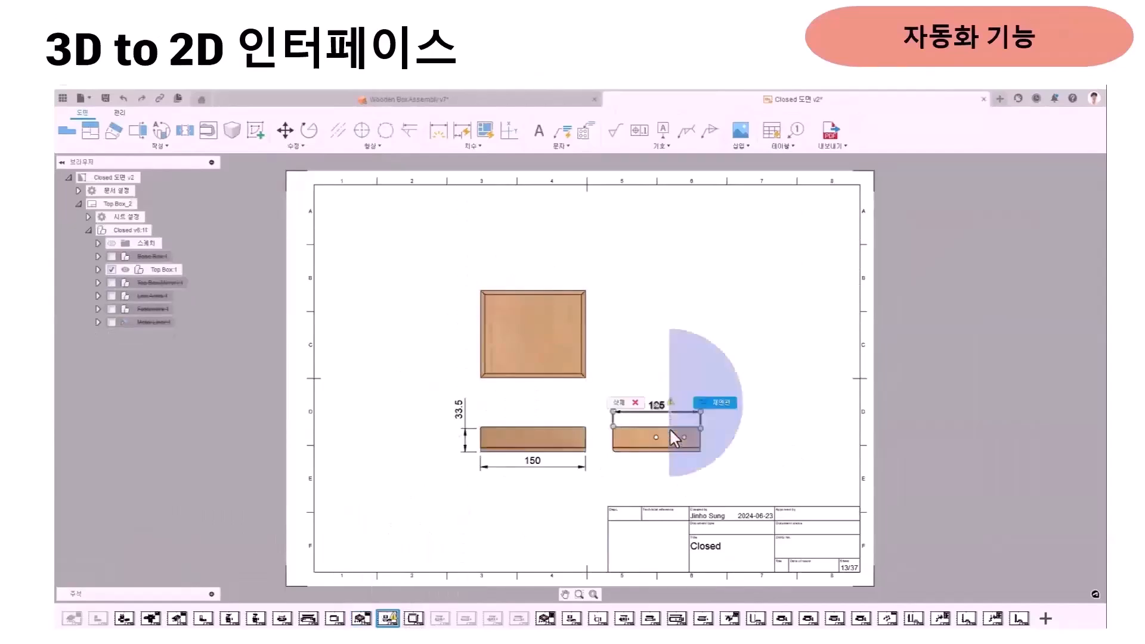
left_click(719, 403)
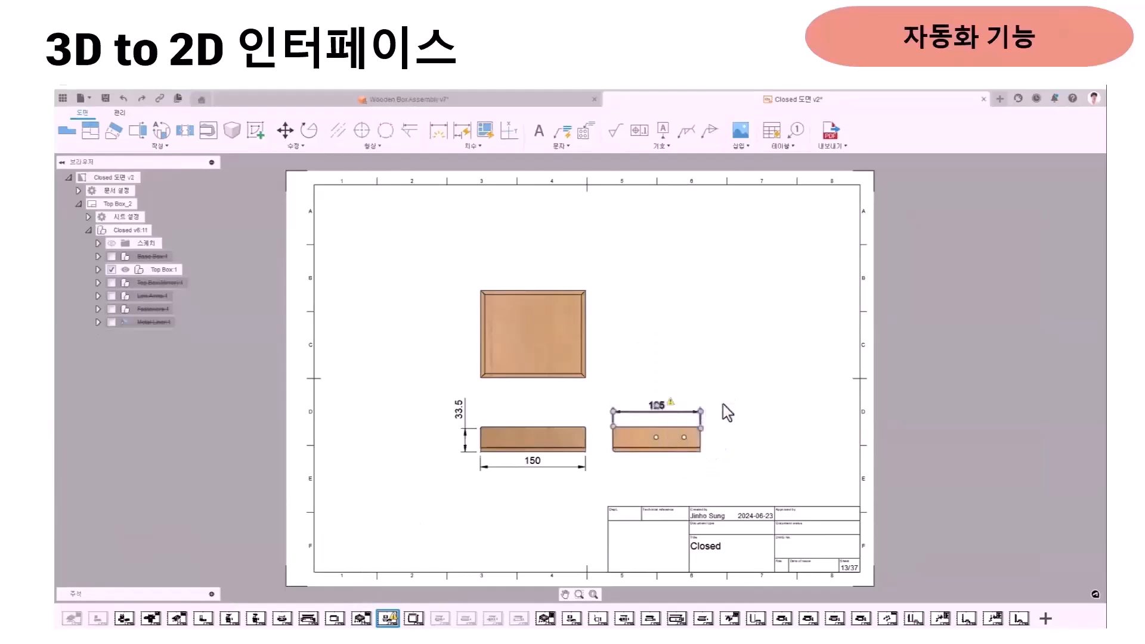
left_click(612, 427)
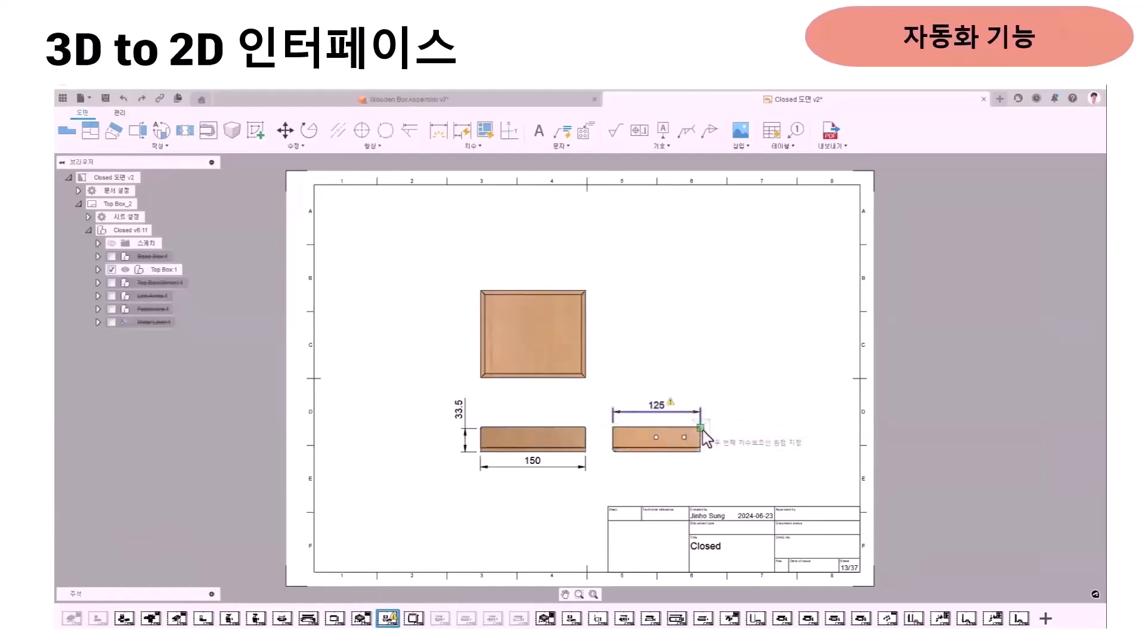
scroll(703, 435, "up", 3)
left_click(696, 430)
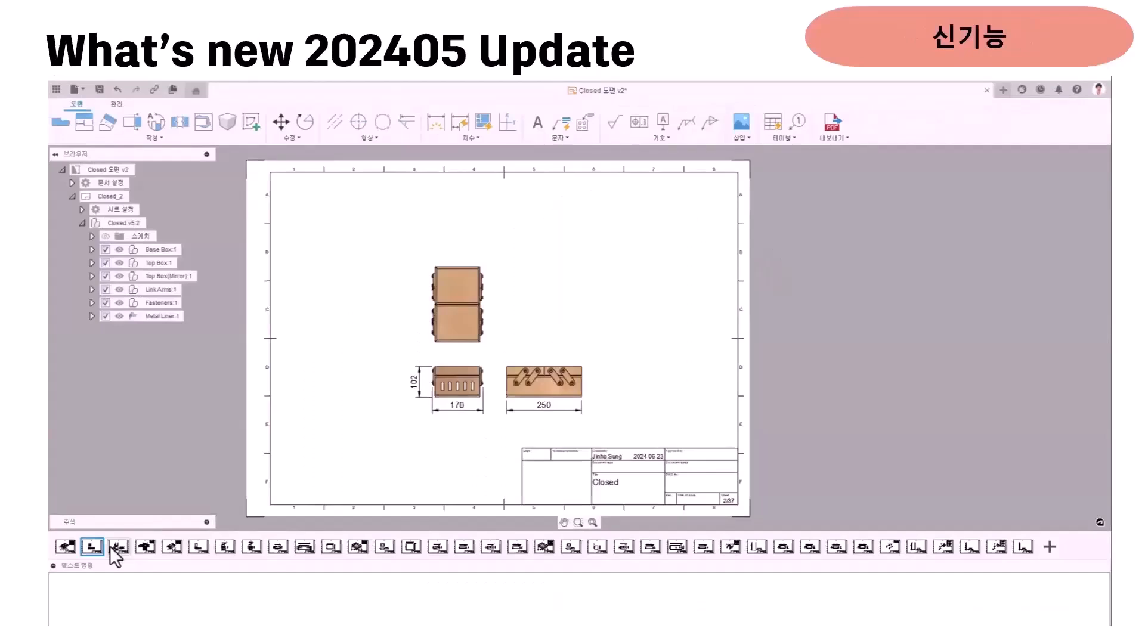
On the Metal Liner sheet, add a symmetric tolerance of 0.15 to the vertical 138 dimension
left_click(110, 547)
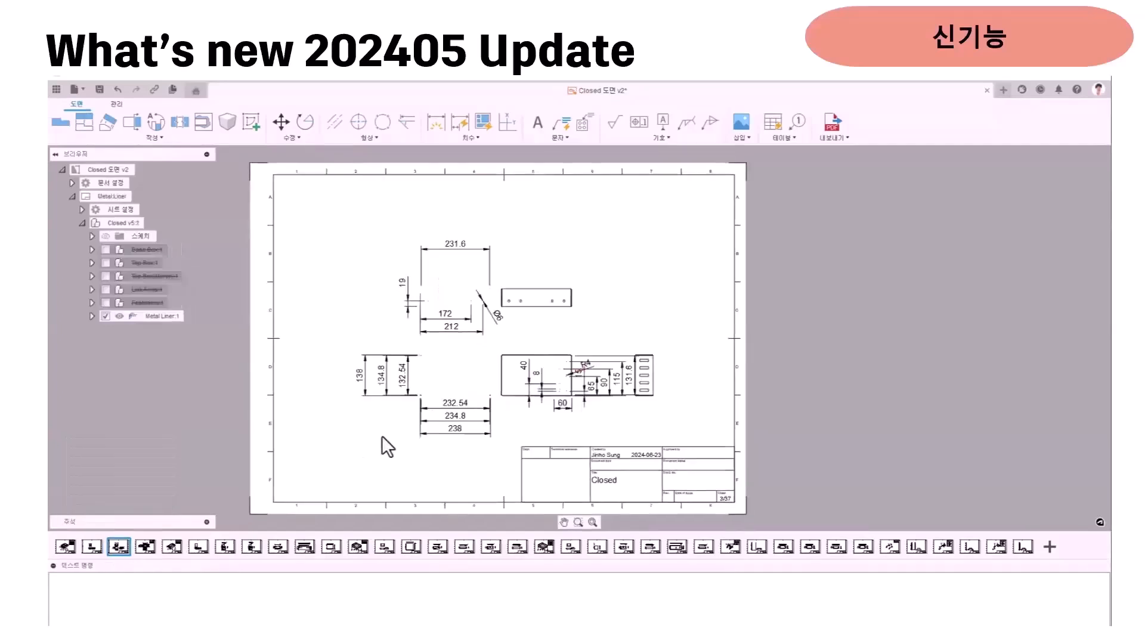
double_click(361, 376)
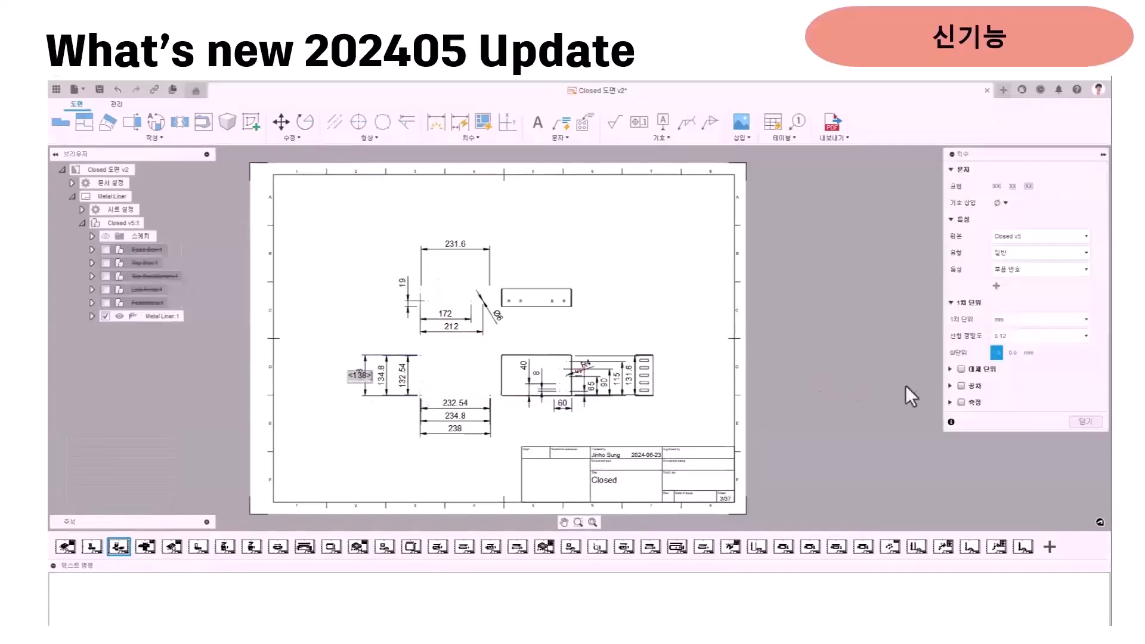
left_click(962, 386)
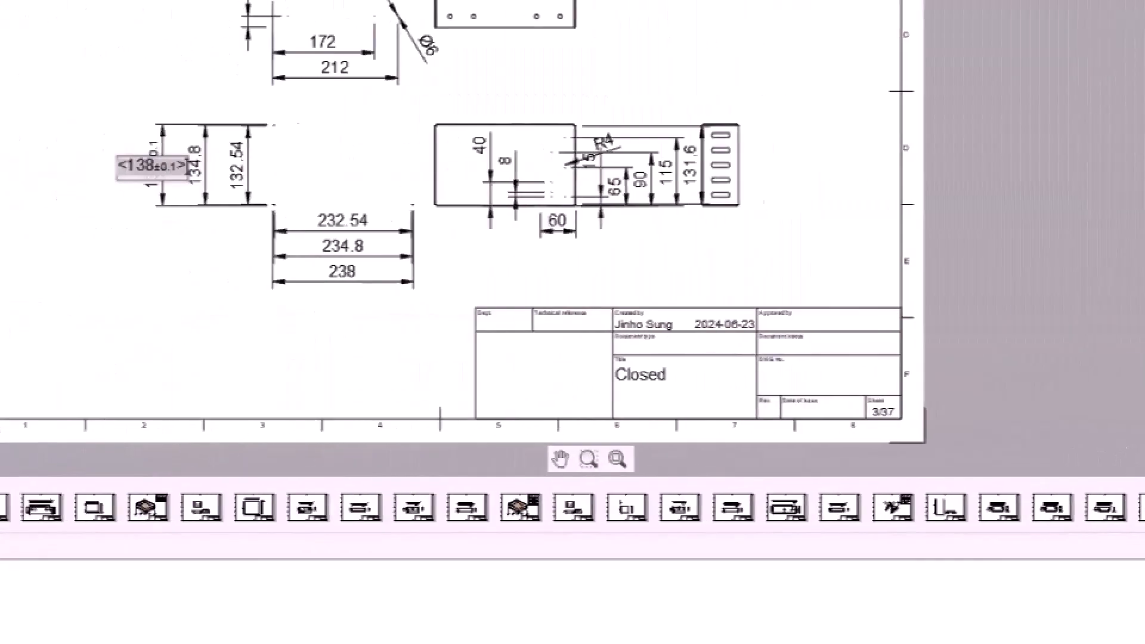
left_click(214, 198)
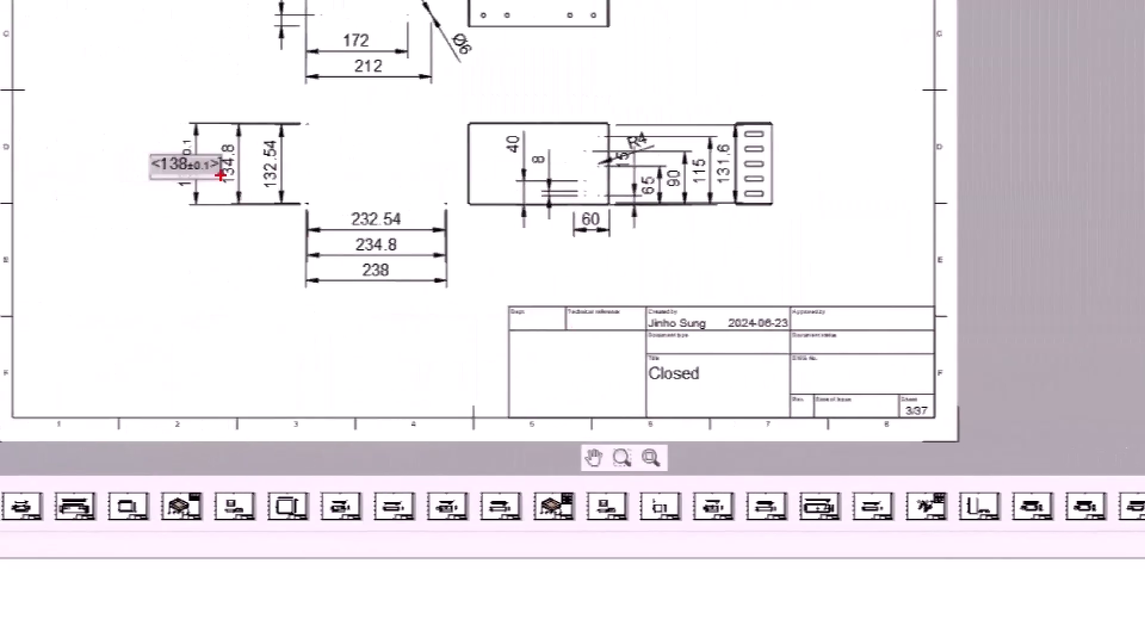
left_click_drag(110, 153, 235, 183, "ctrl")
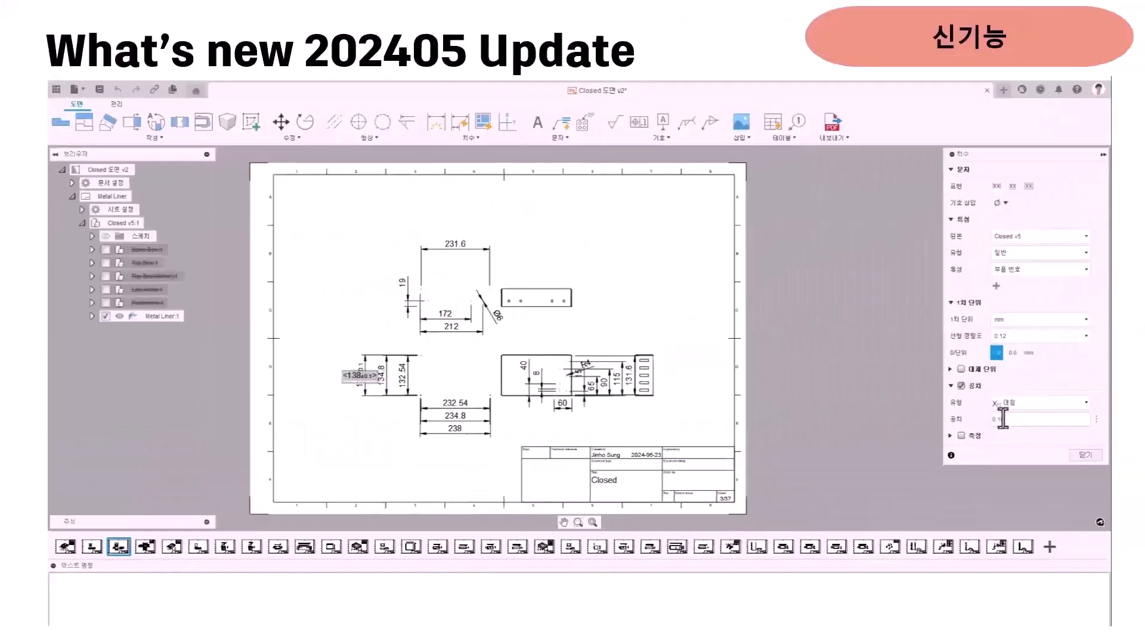
left_click(1003, 419)
type("5")
left_click(1075, 454)
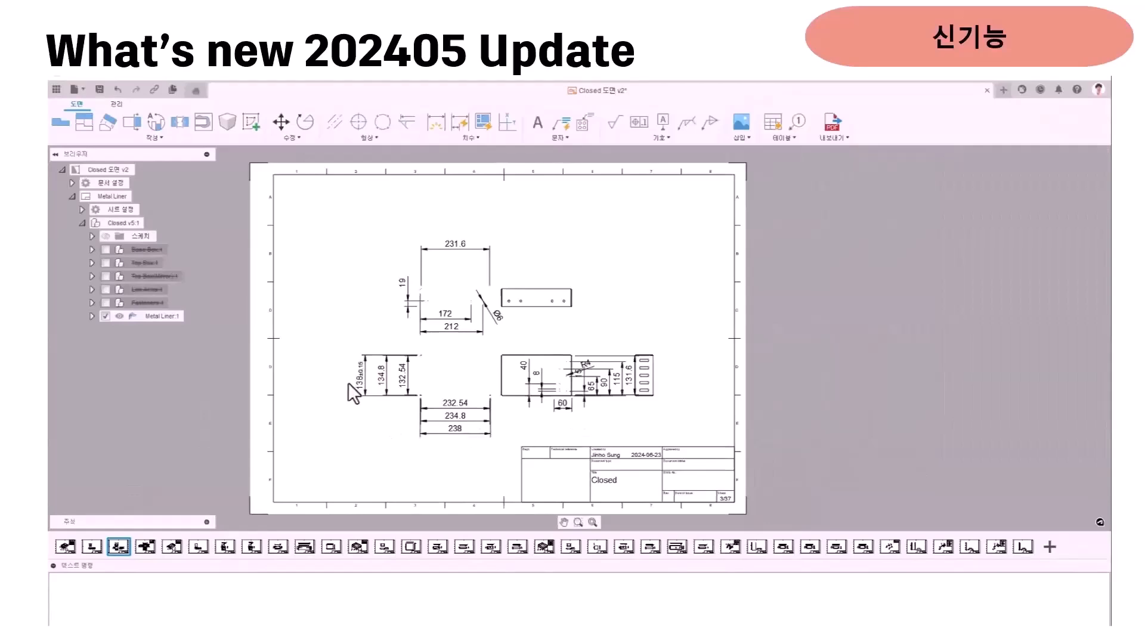
Match the vertical 138 dimension's 0.15 tolerance onto the vertical 134.8 and 132.54 and the horizontal 238 and 234.8 dimensions
scroll(348, 384, "up", 3)
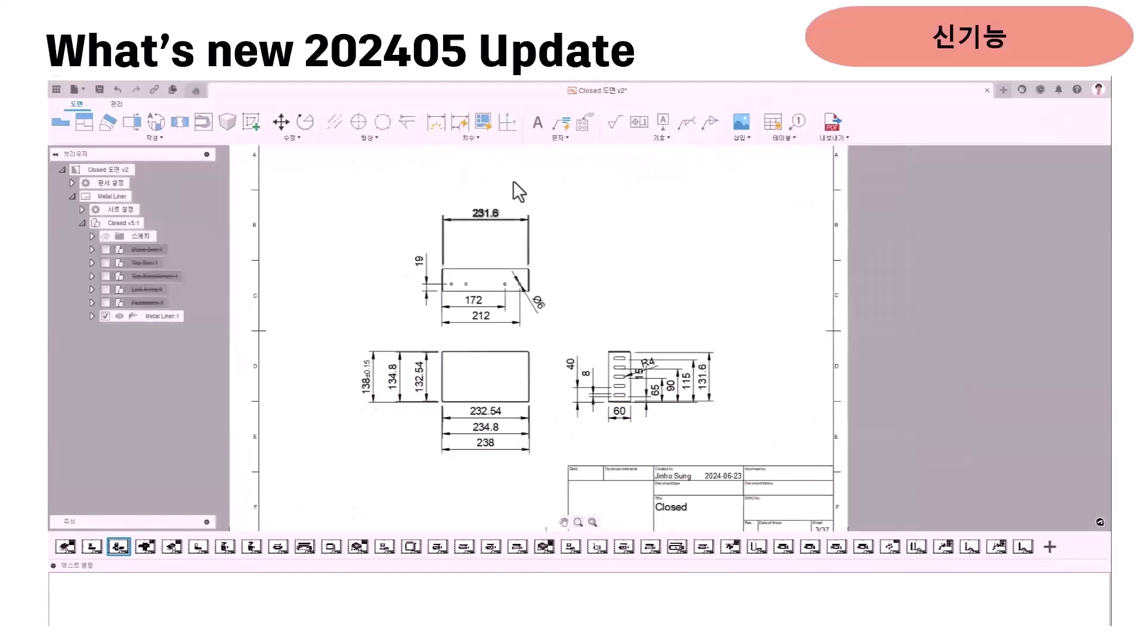
left_click(566, 140)
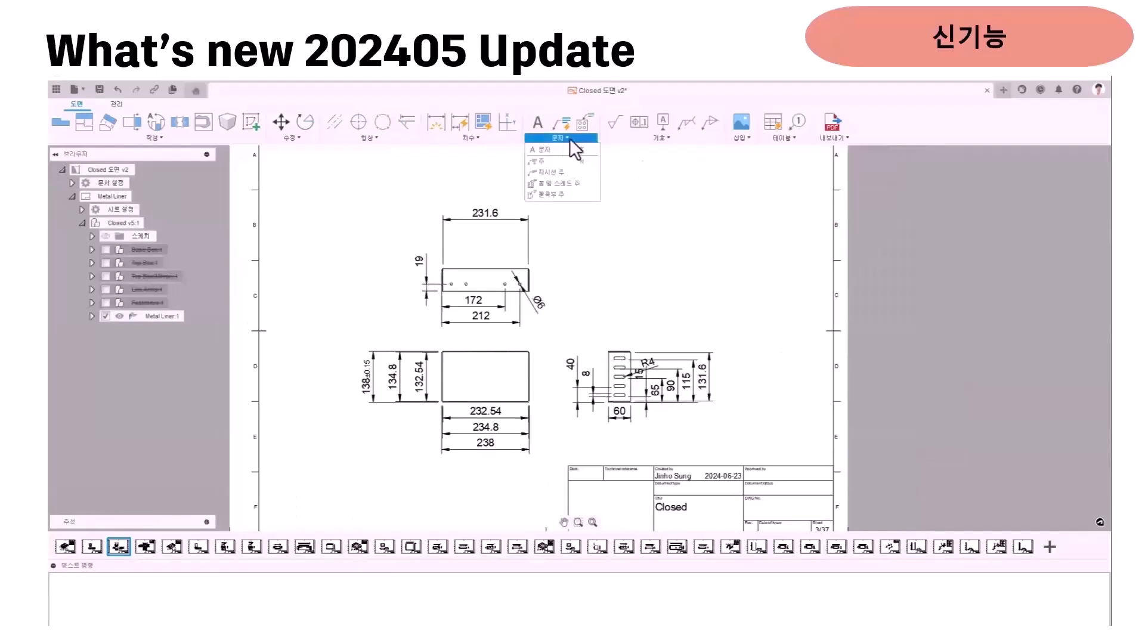
left_click(671, 142)
left_click(469, 138)
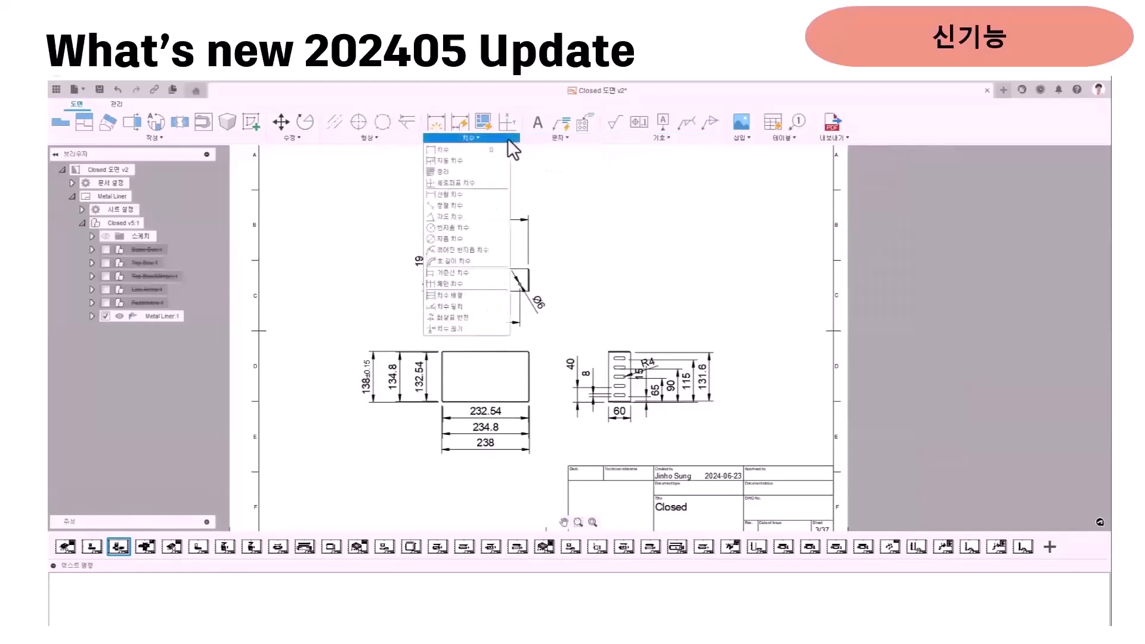
left_click(478, 317)
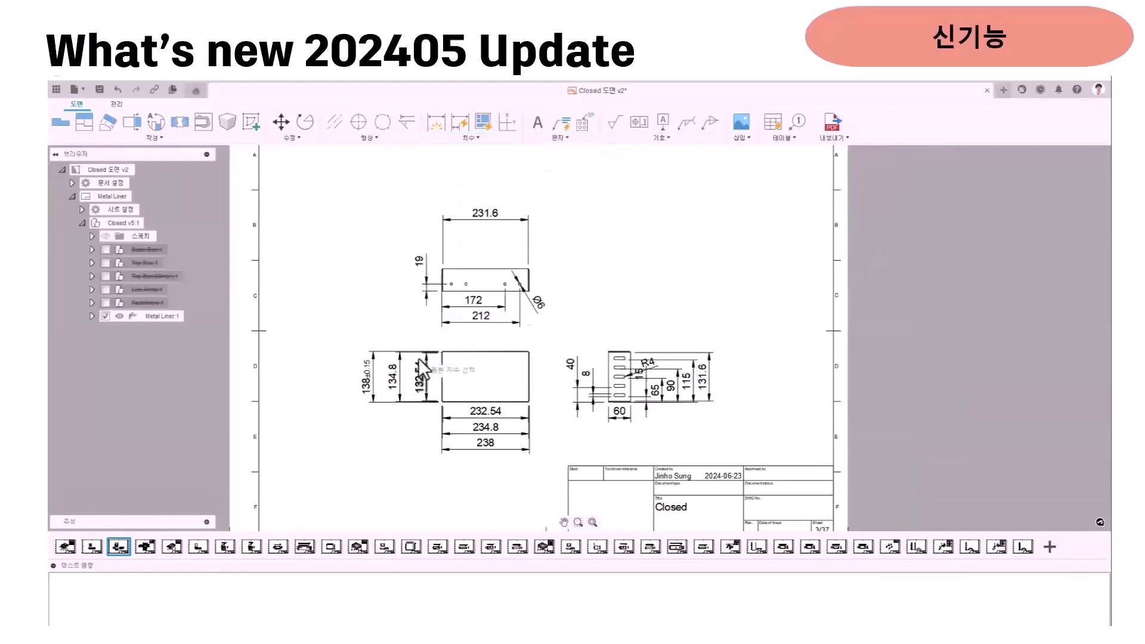
left_click(374, 384)
left_click(393, 375)
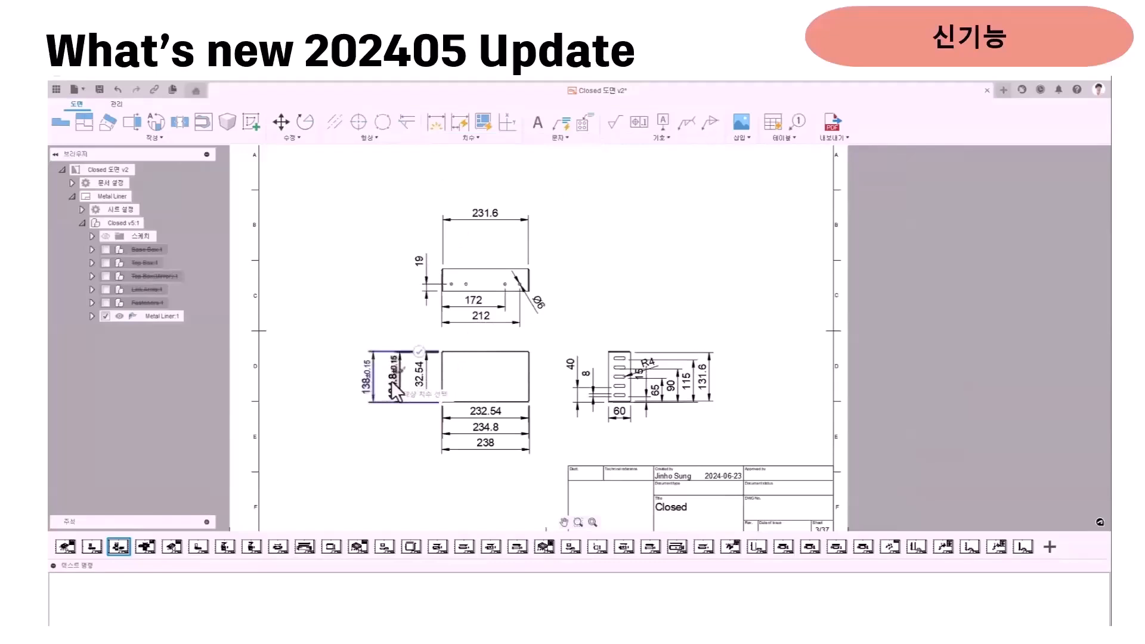
left_click(422, 373)
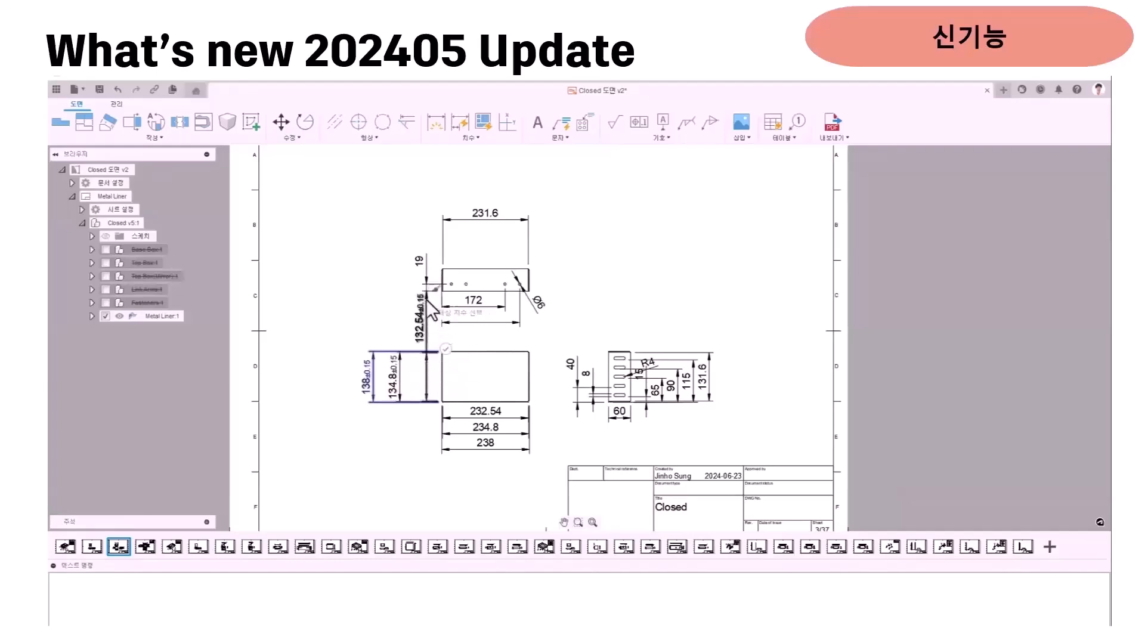
left_click(484, 447)
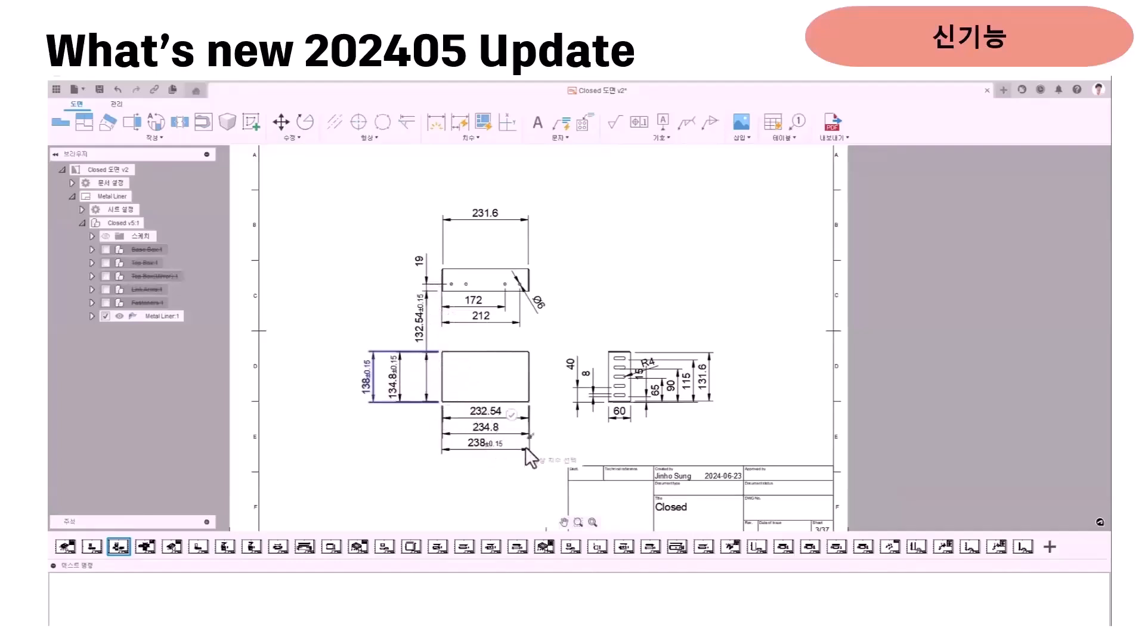
left_click(487, 433)
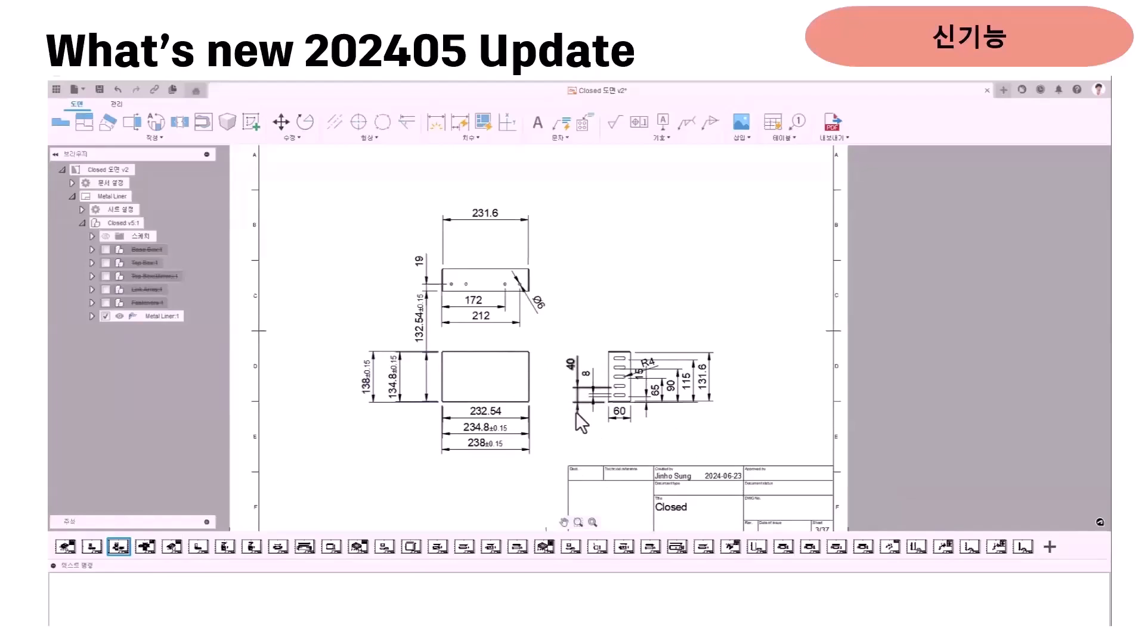
Set the symmetric tolerance of the vertical 138 dimension to 0.2
scroll(577, 413, "up", 1)
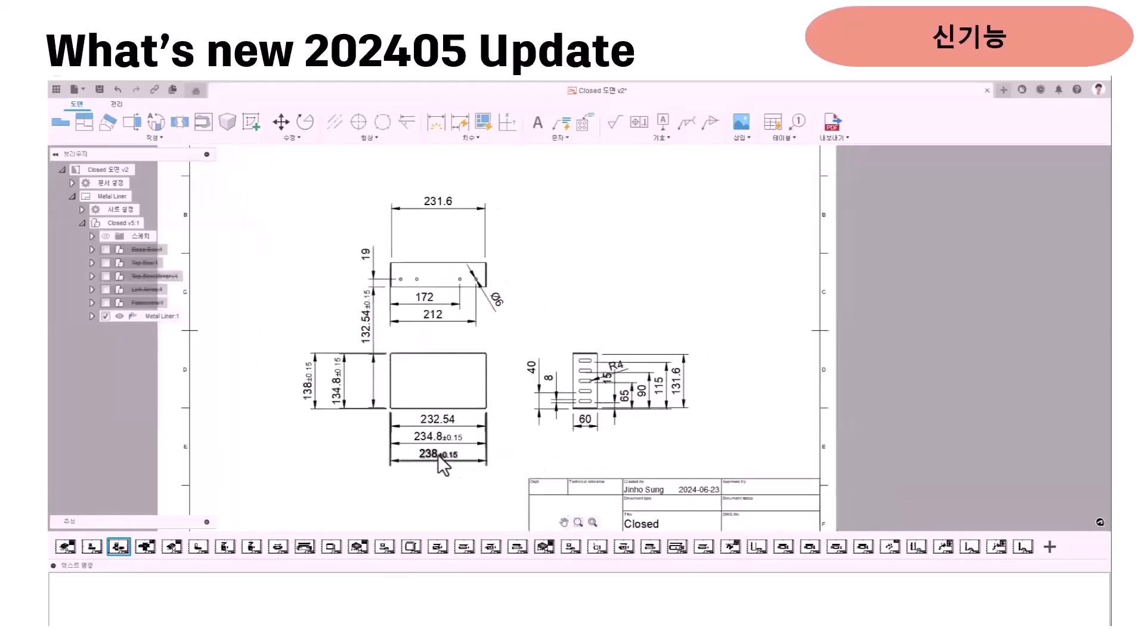
double_click(305, 391)
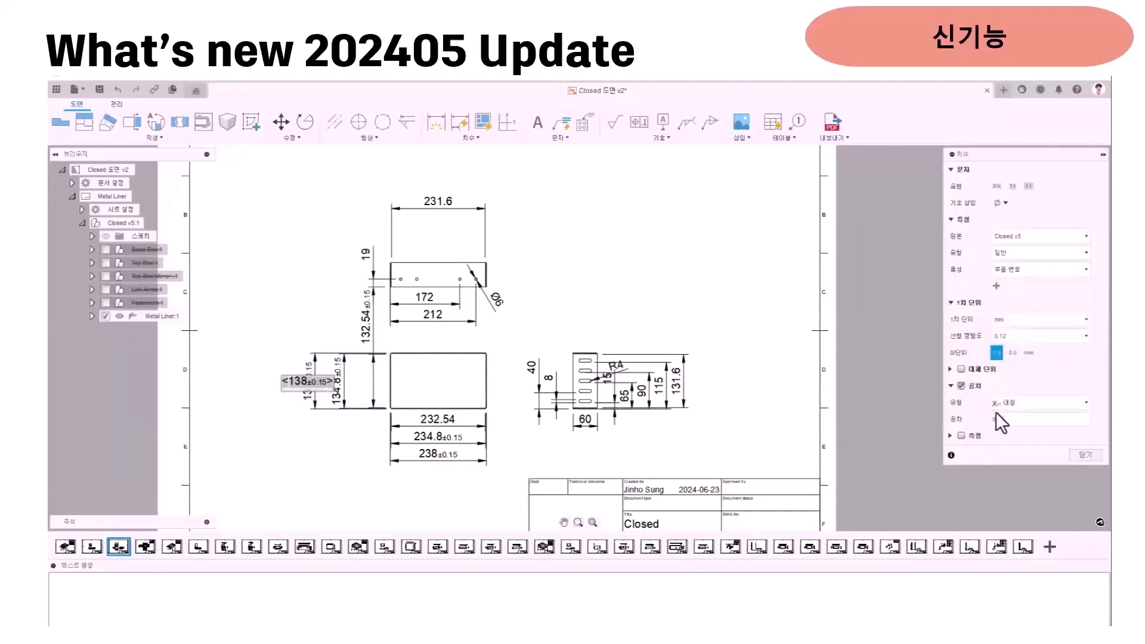
left_click_drag(998, 421, 1008, 421)
type("2")
left_click(1085, 455)
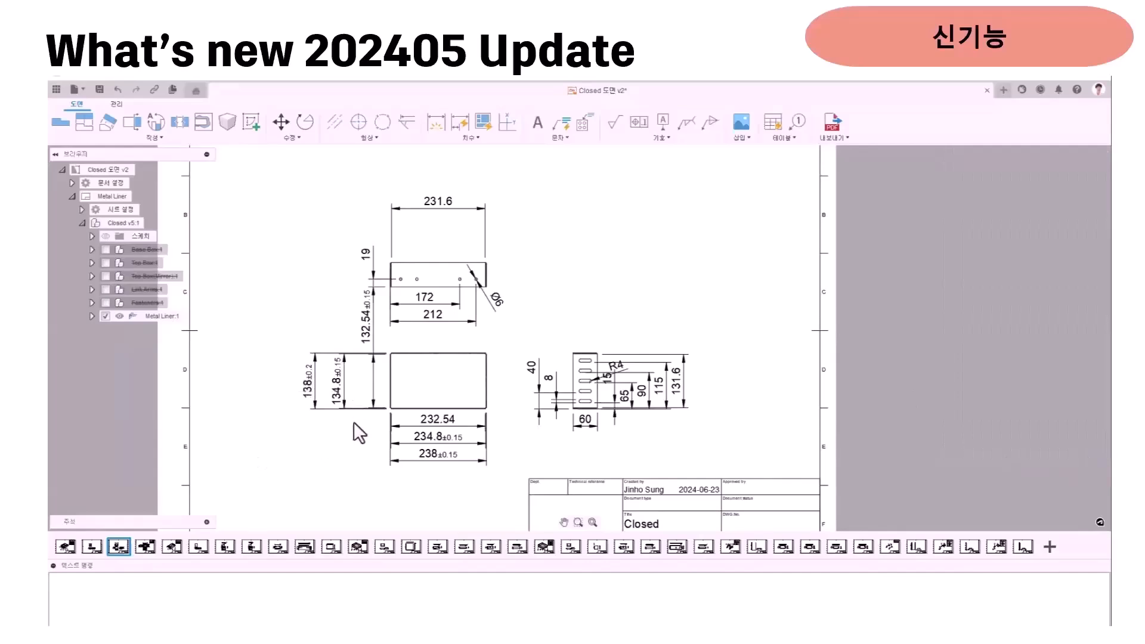
Match the vertical 138 dimension's 0.2 tolerance onto the vertical 134.8 dimension and the horizontal 234.8, 238 and 232.54 dimensions
right_click(264, 406)
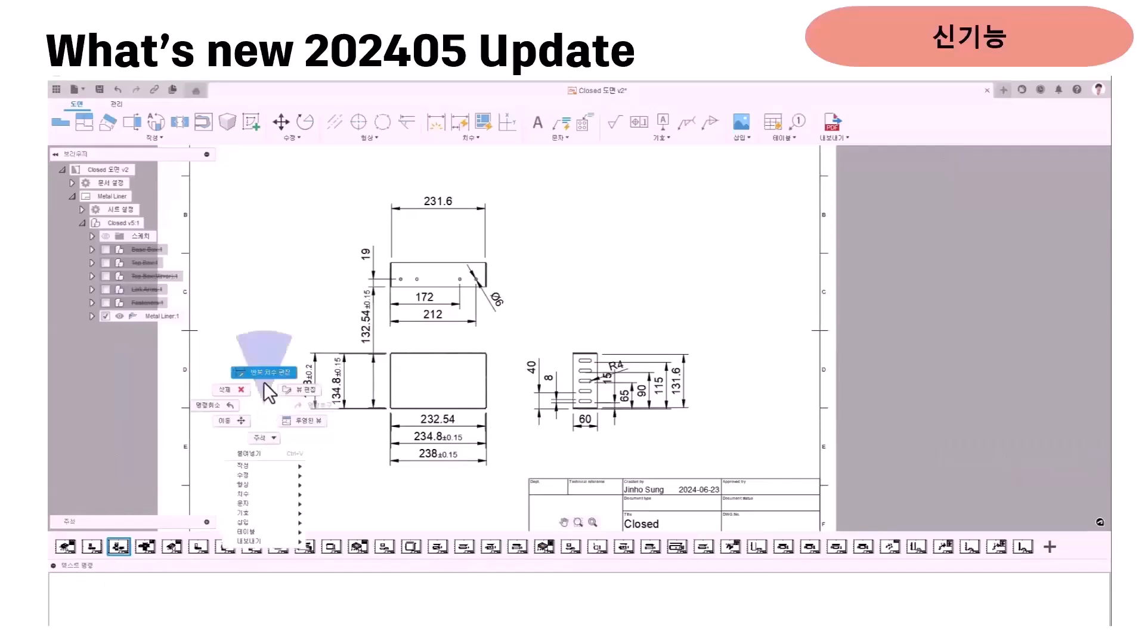
left_click(265, 377)
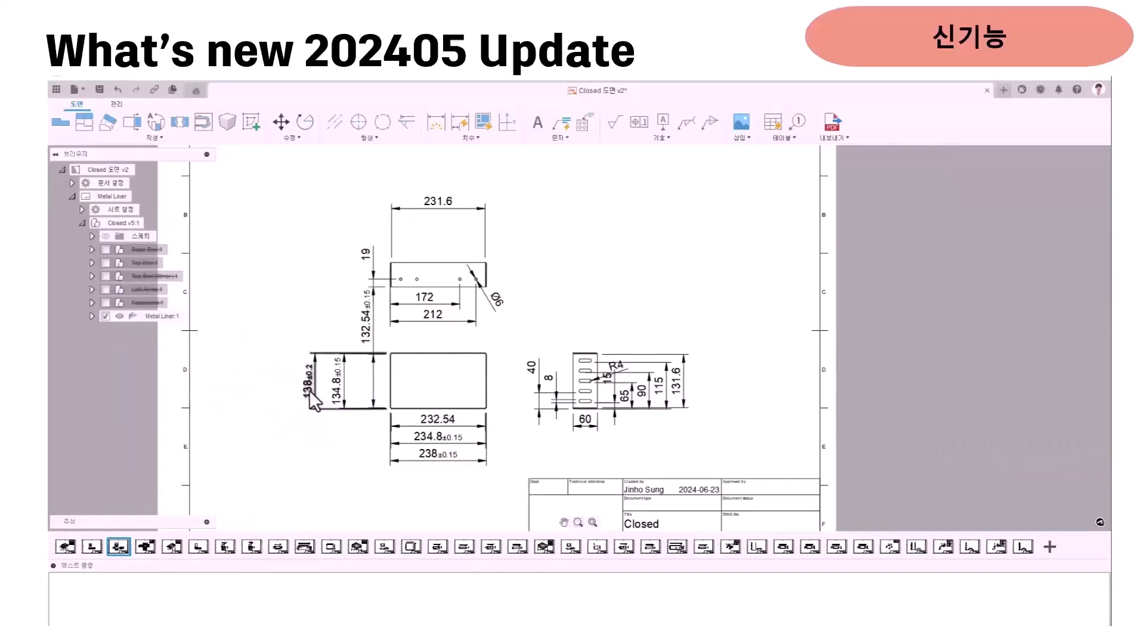
right_click(310, 398)
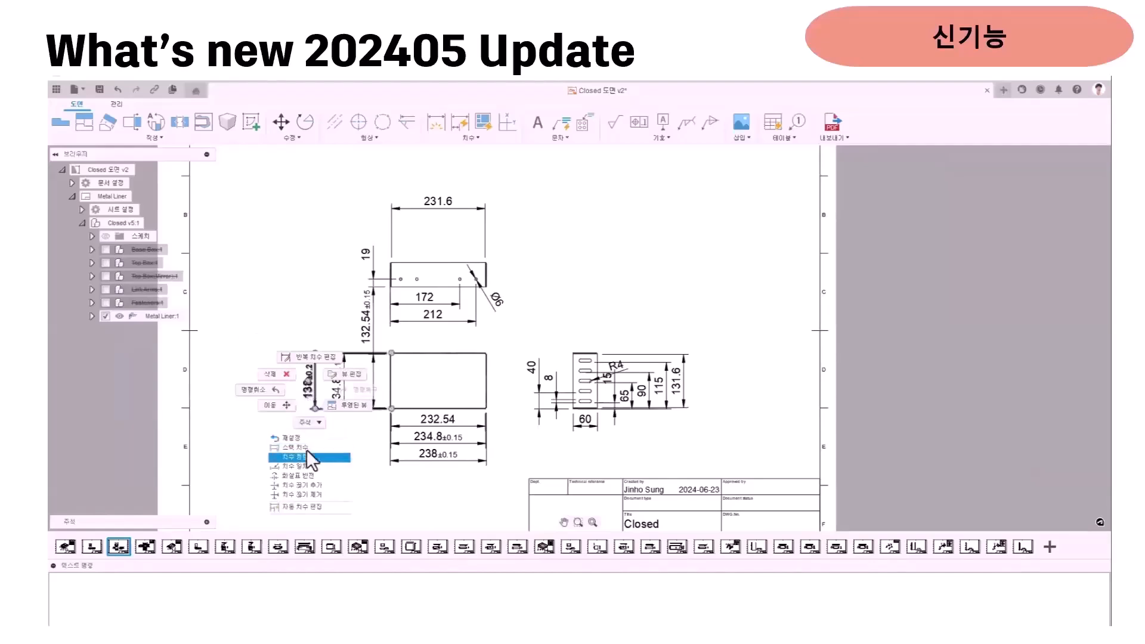
left_click(306, 466)
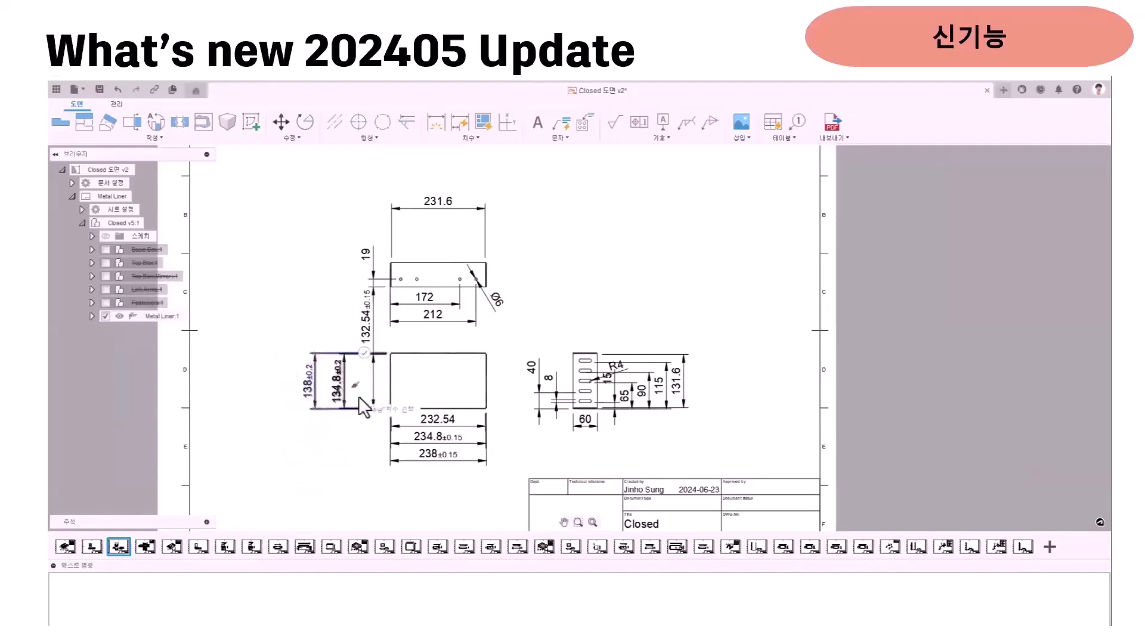
left_click(451, 439)
left_click(447, 453)
left_click(439, 420)
left_click(470, 389)
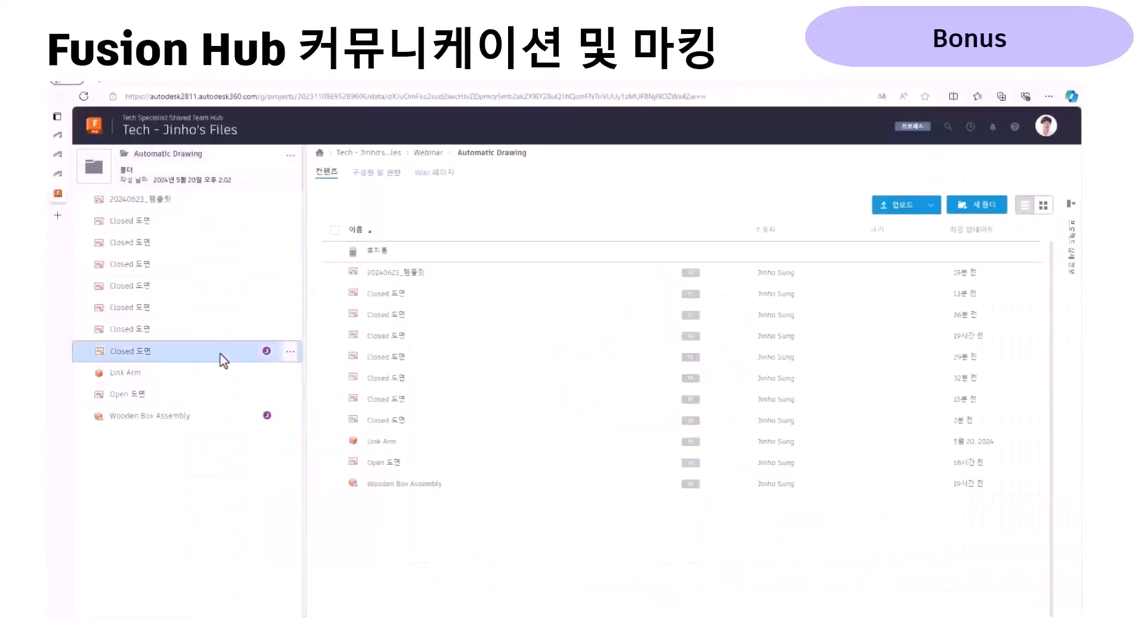
Switch to Fusion Hub in the browser, open the last-listed Closed drawing in the viewer and display its Metal Liner sheet
left_click(220, 354)
left_click(352, 172)
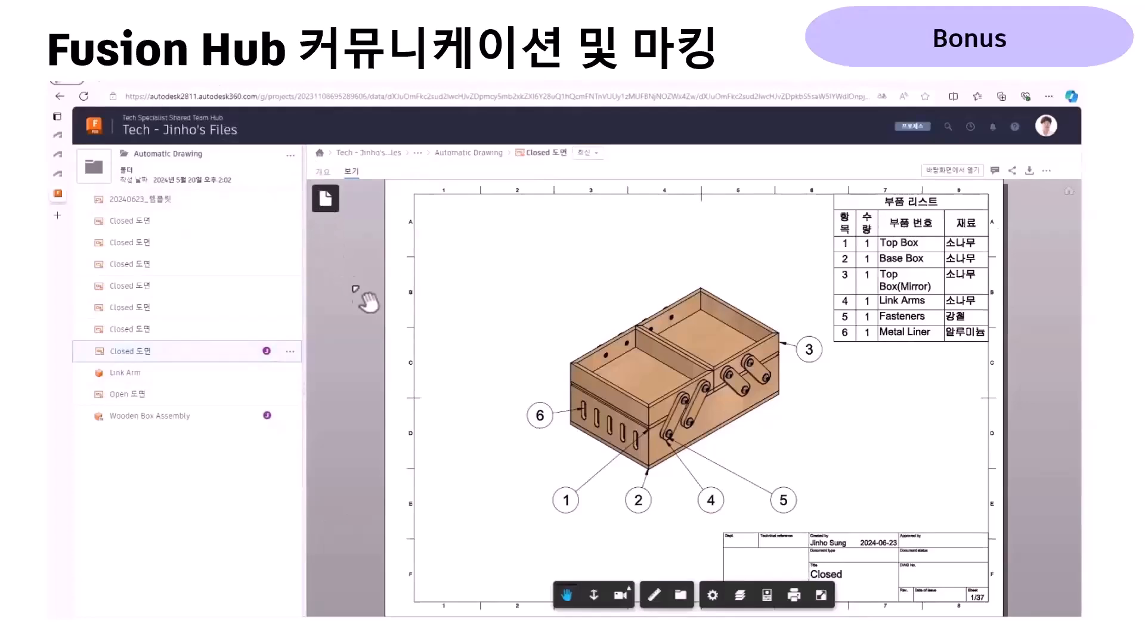
scroll(775, 394, "down", 1)
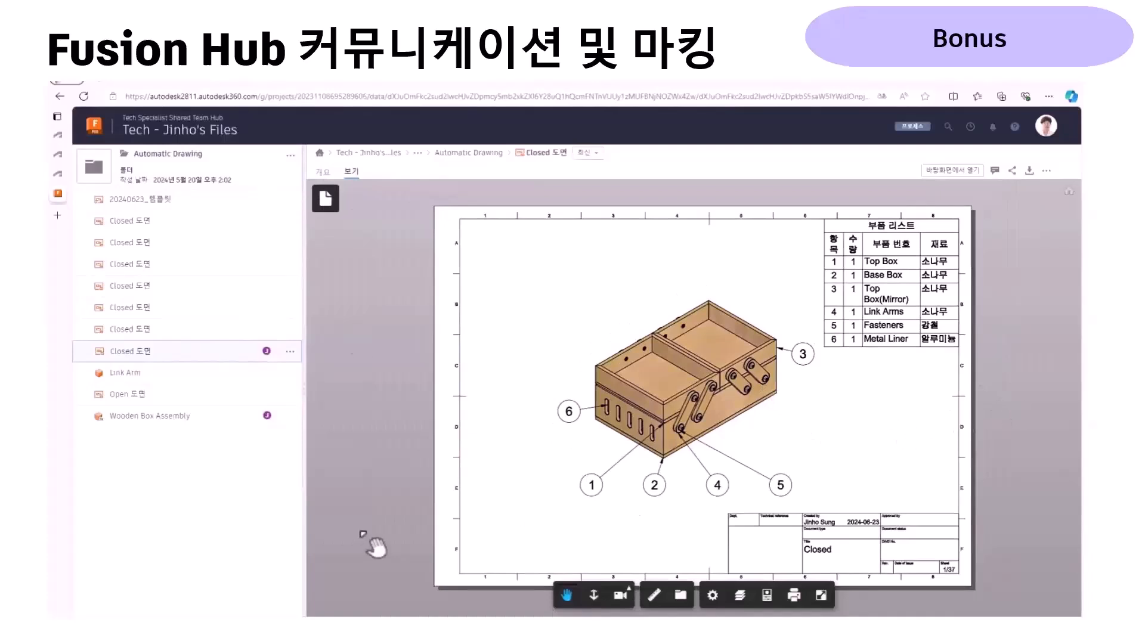
left_click(325, 198)
left_click(399, 335)
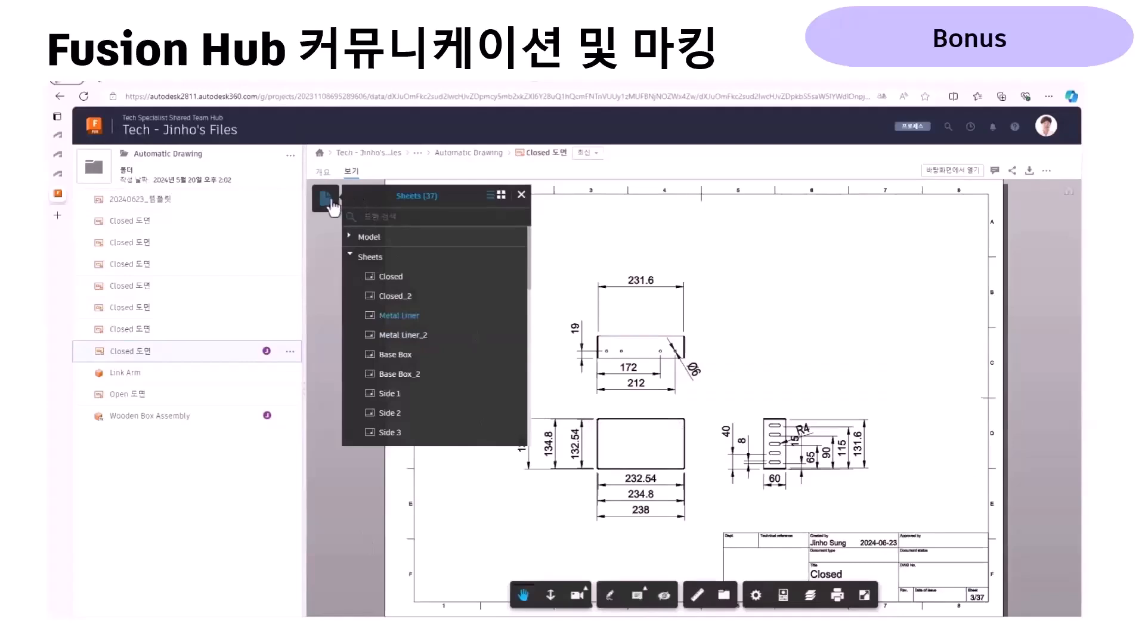
left_click(522, 195)
scroll(620, 391, "down", 3)
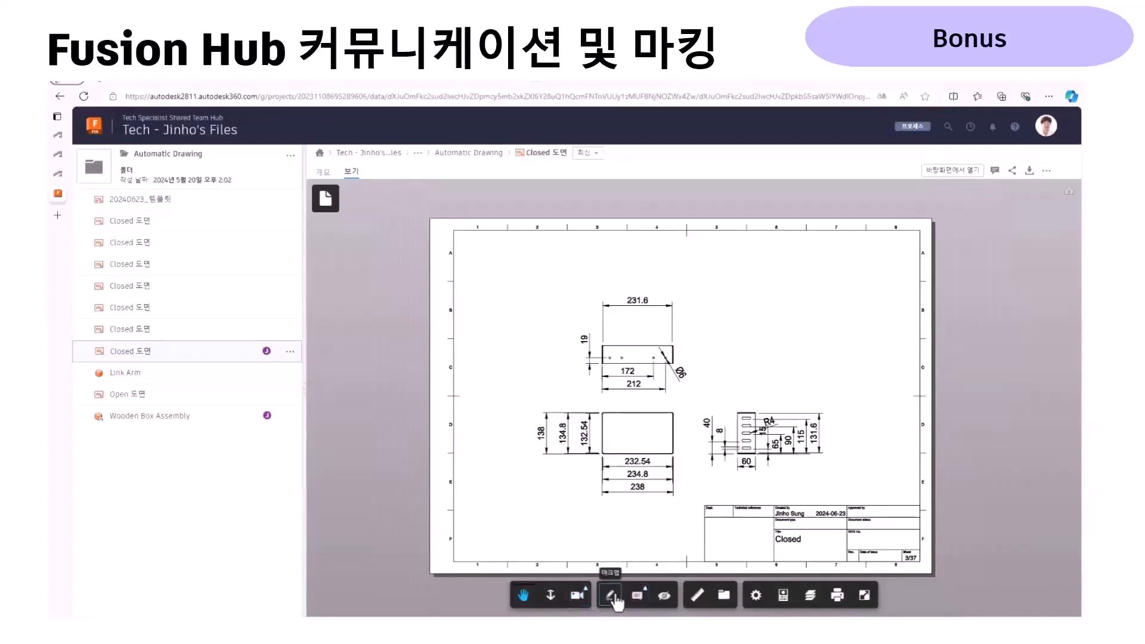
Start a markup and add a cloud callout reading "수정" around the leftmost hole of the upper view
left_click(638, 601)
left_click(610, 597)
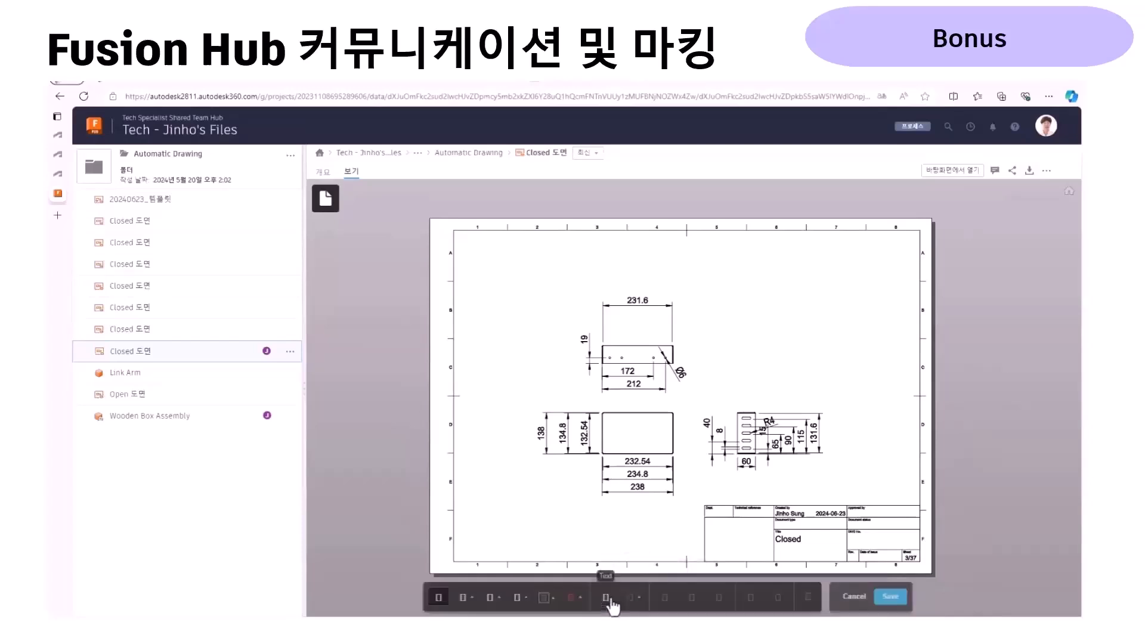
left_click(518, 599)
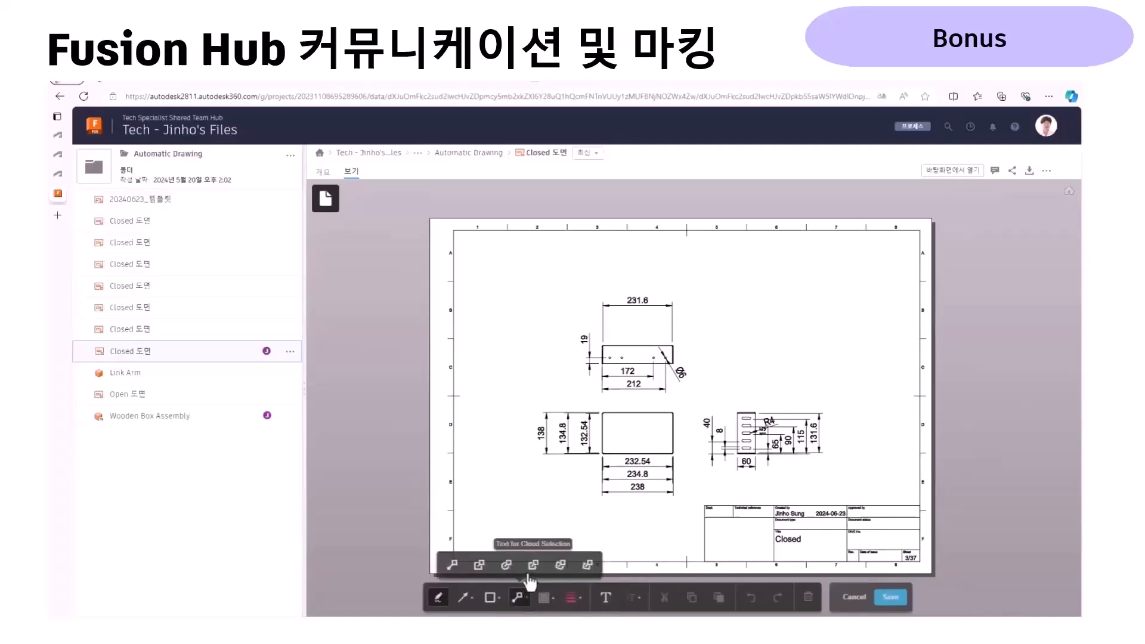
left_click(532, 566)
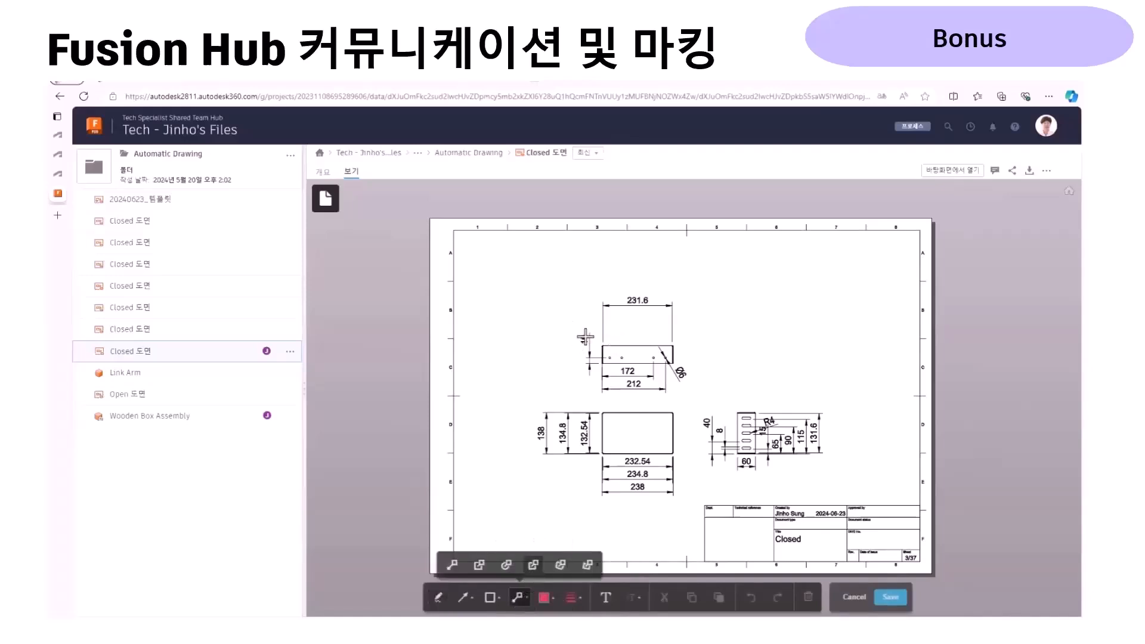
left_click_drag(593, 347, 622, 373)
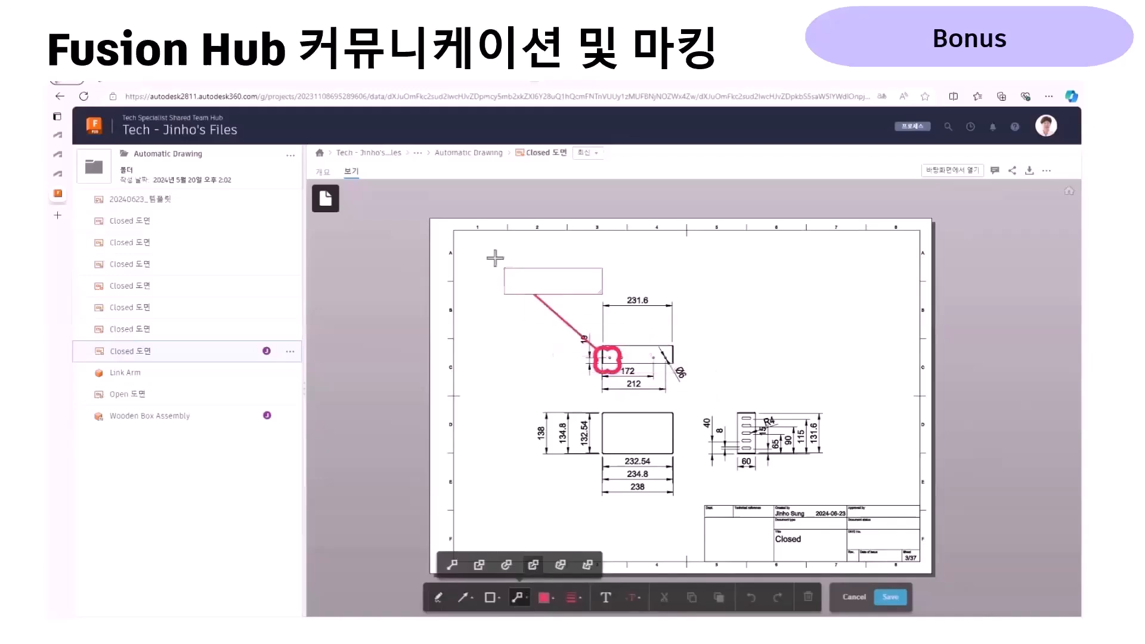
left_click(469, 246)
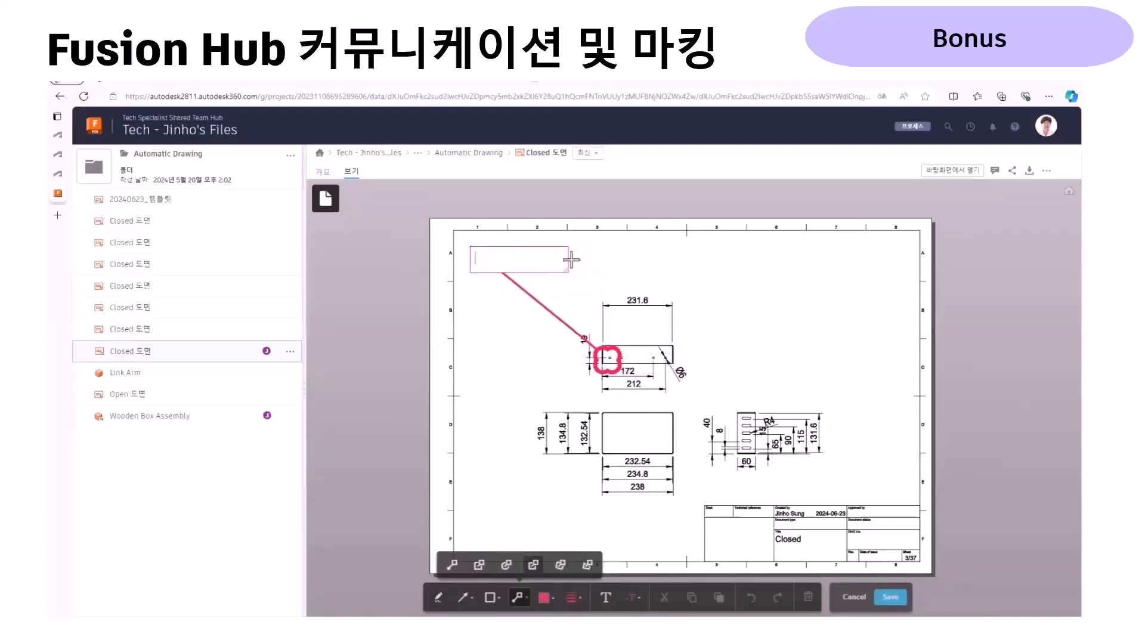
type("숫")
type("정")
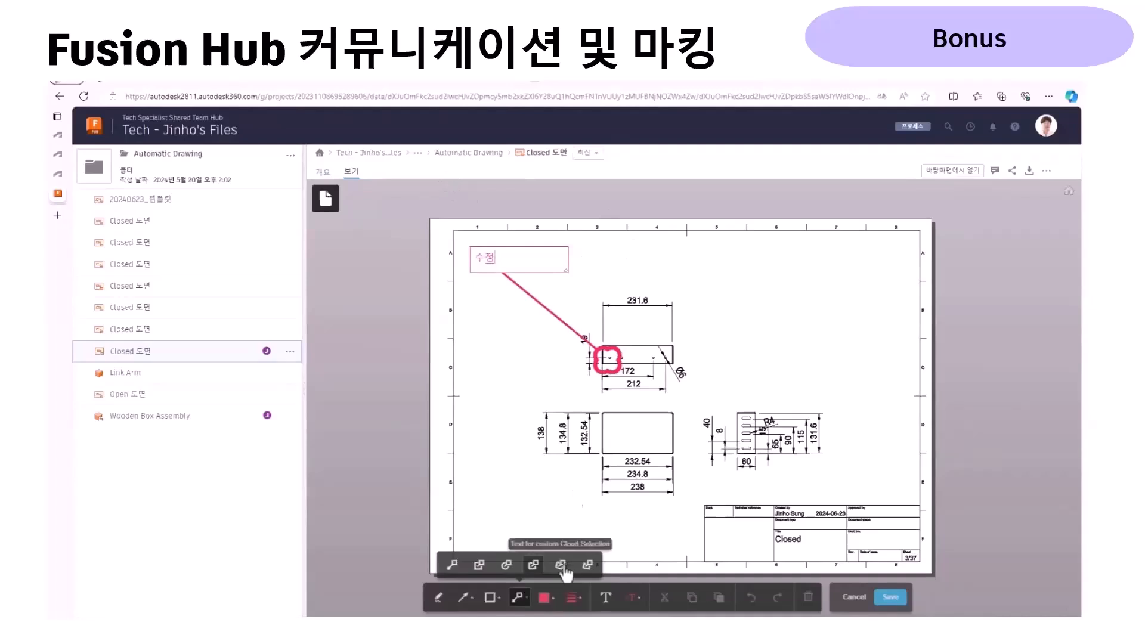
Add a text note reading "표시" above the 231.6 dimension of the upper view
left_click(606, 597)
left_click(603, 250)
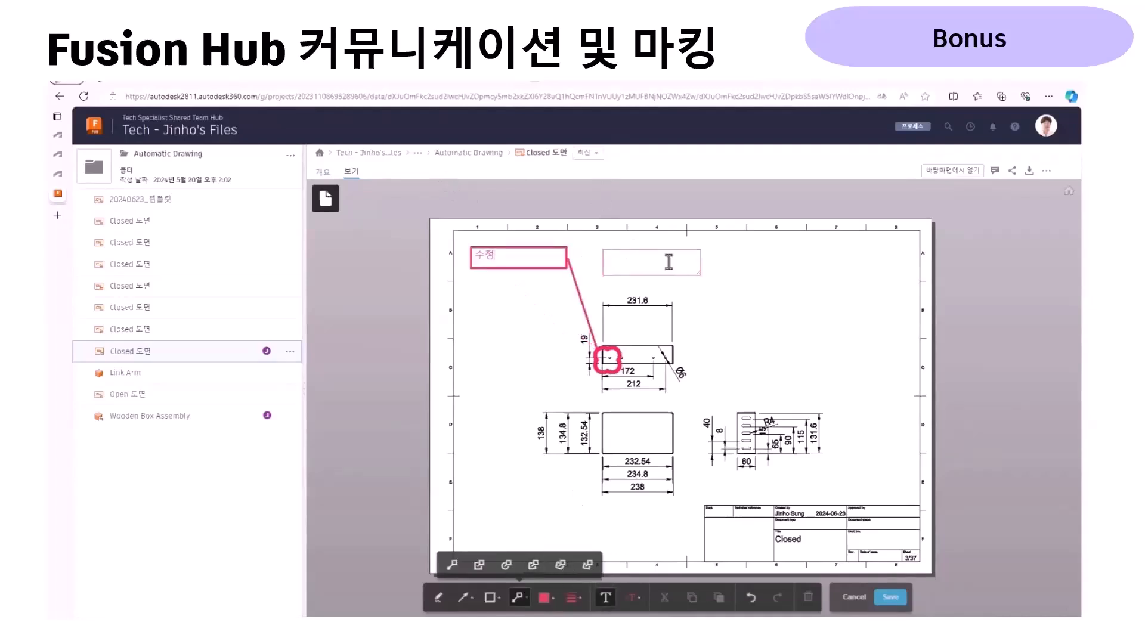
type("표시")
left_click(706, 296)
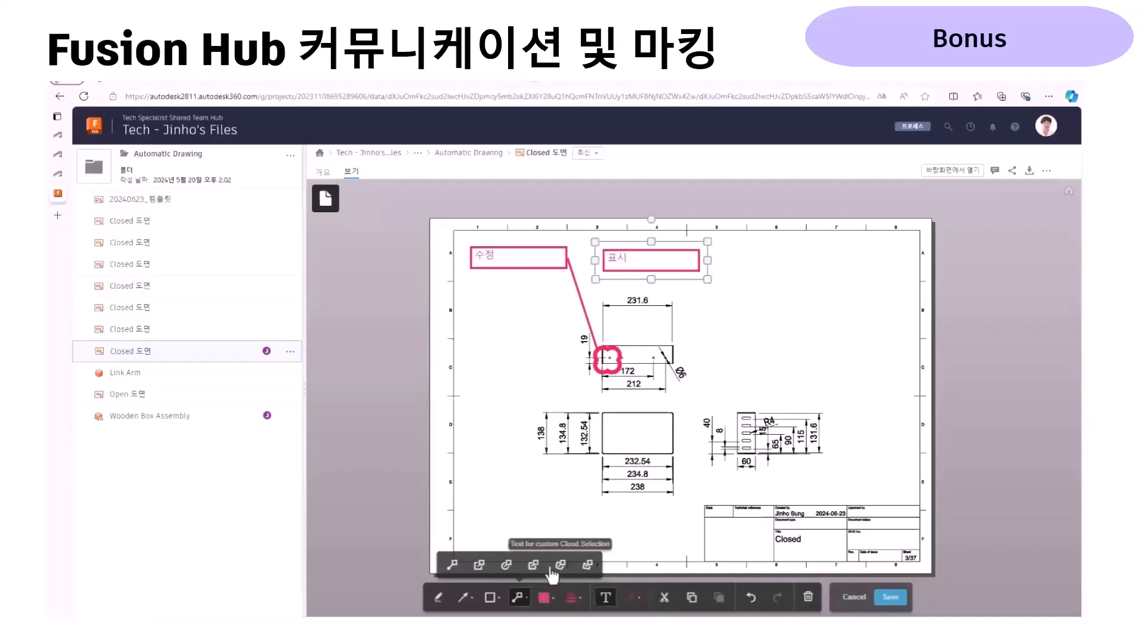
Add a cloud callout reading "마킹" around the horizontal 238 dimension and save the markup
left_click(532, 566)
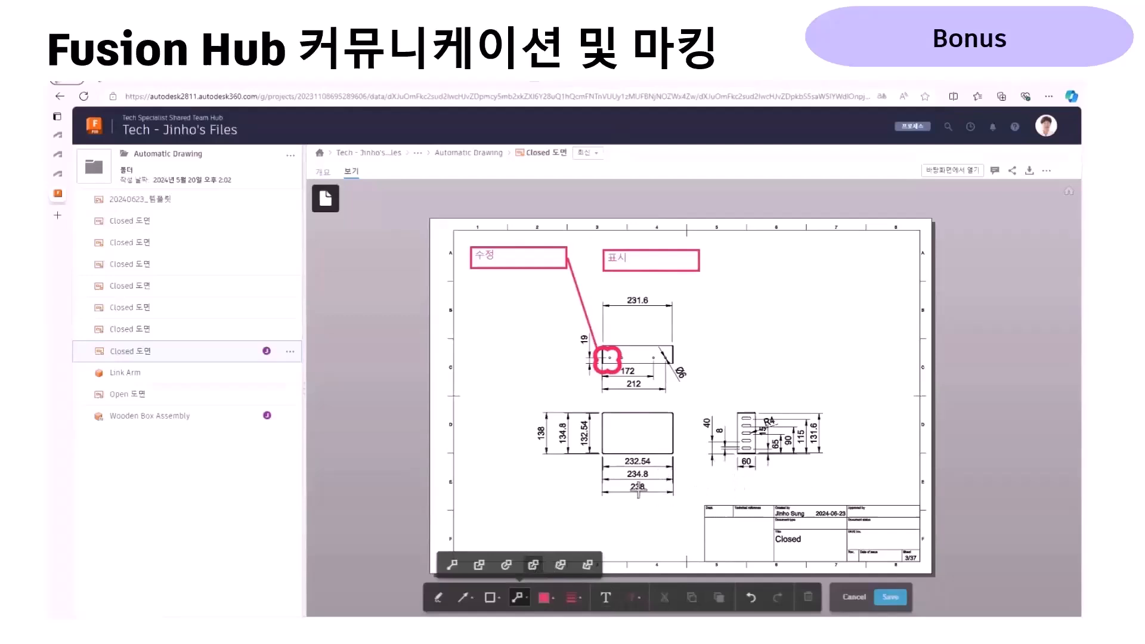
left_click_drag(621, 474, 662, 506)
left_click(496, 517)
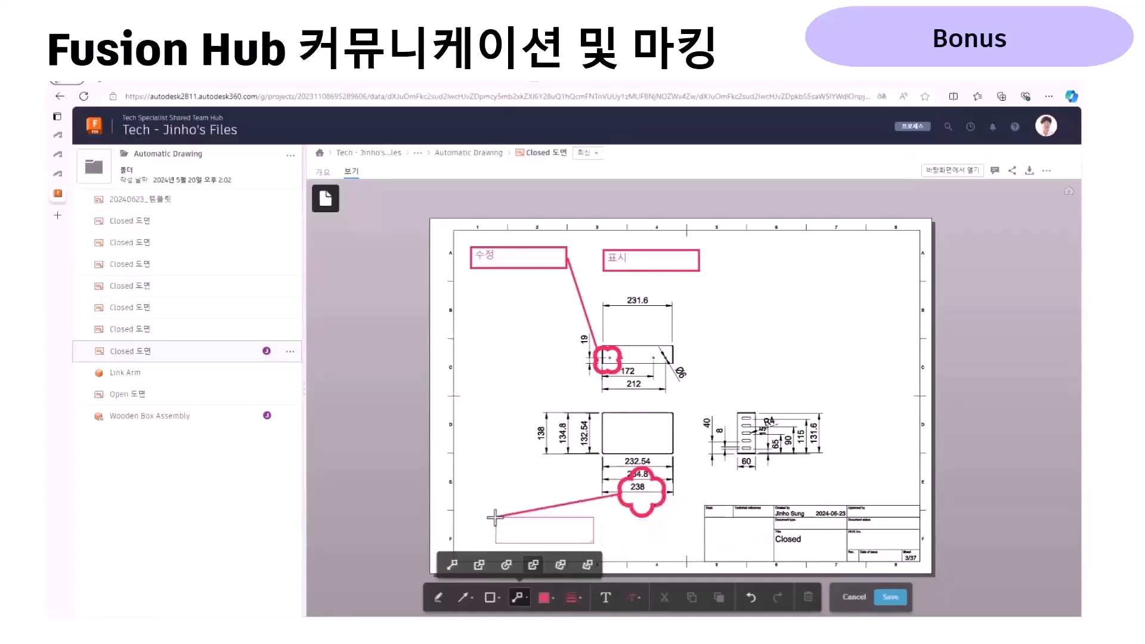
type("마킹")
left_click(889, 599)
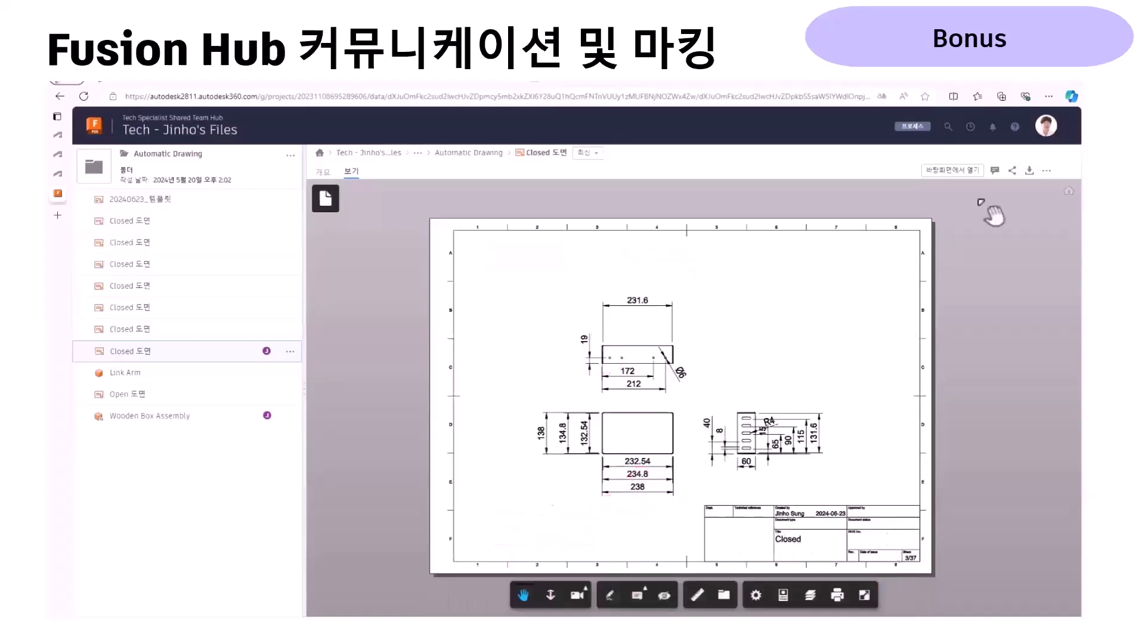
Post the comment "주석추가" on the drawing with the saved markup attached
left_click(995, 170)
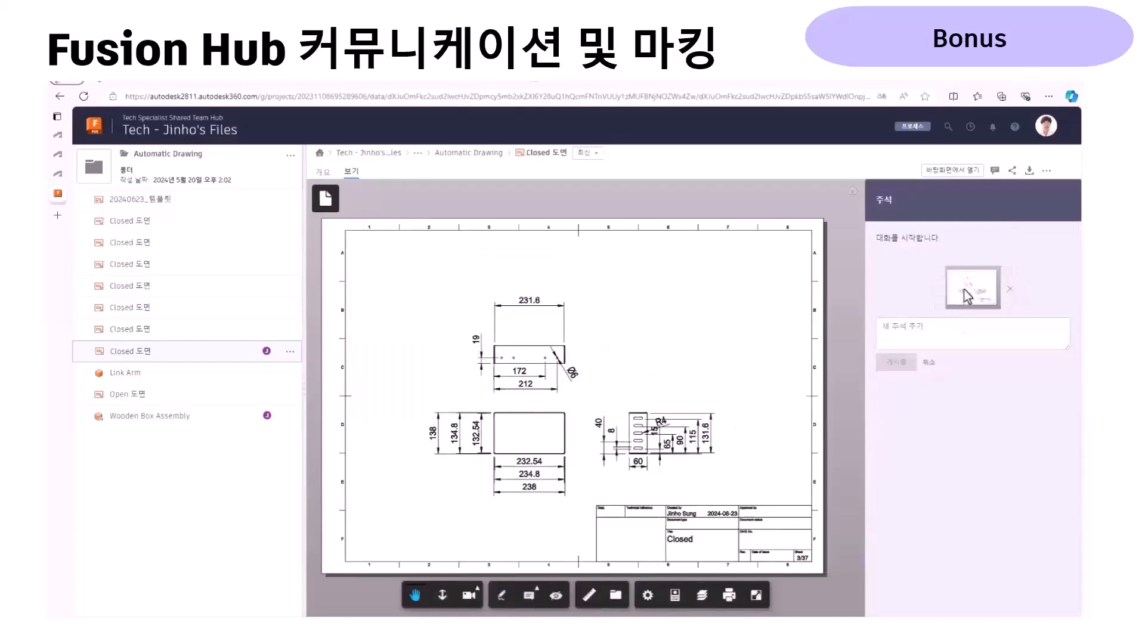
left_click(967, 329)
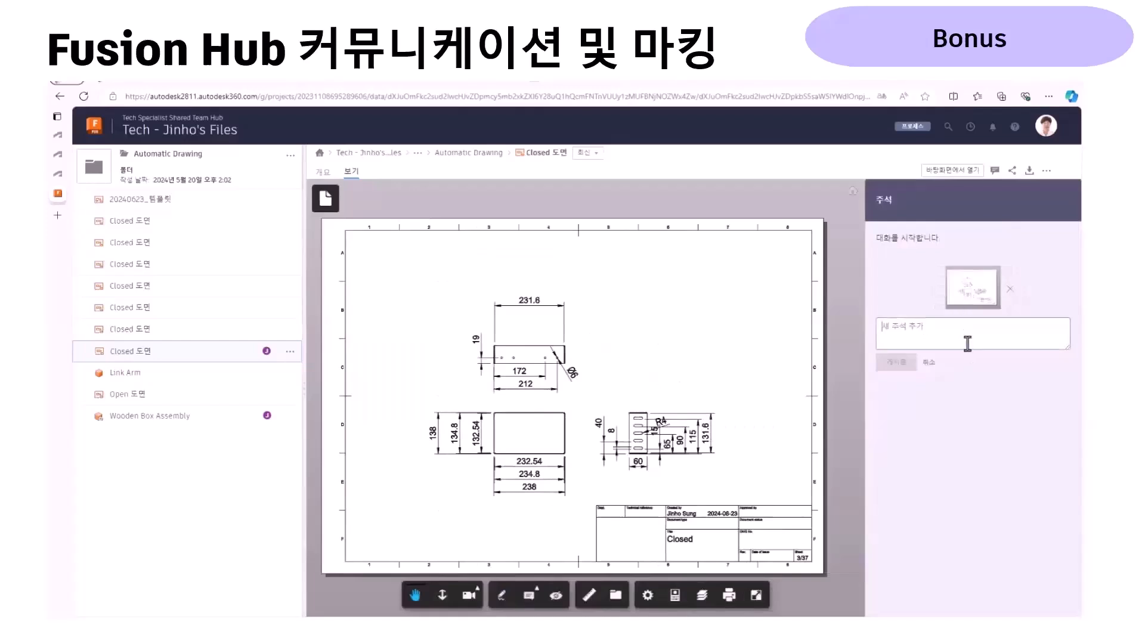
type("주석추가")
left_click(897, 363)
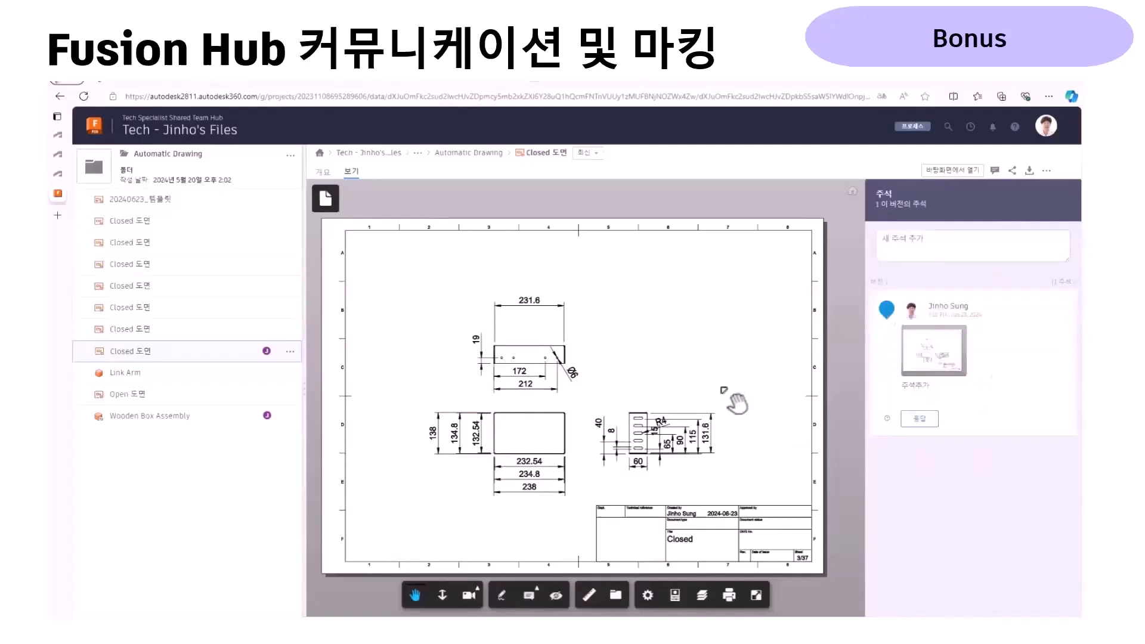
left_click(502, 600)
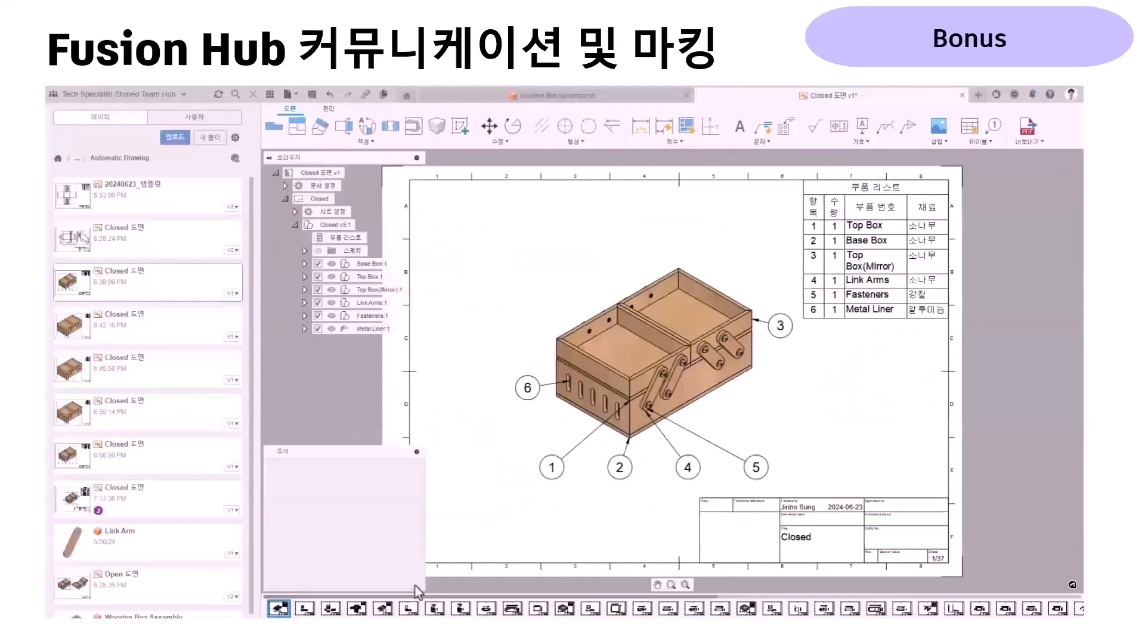
Expand the drawing's comments, hide the project file list, and view the snapshot attached to the latest comment
left_click(416, 516)
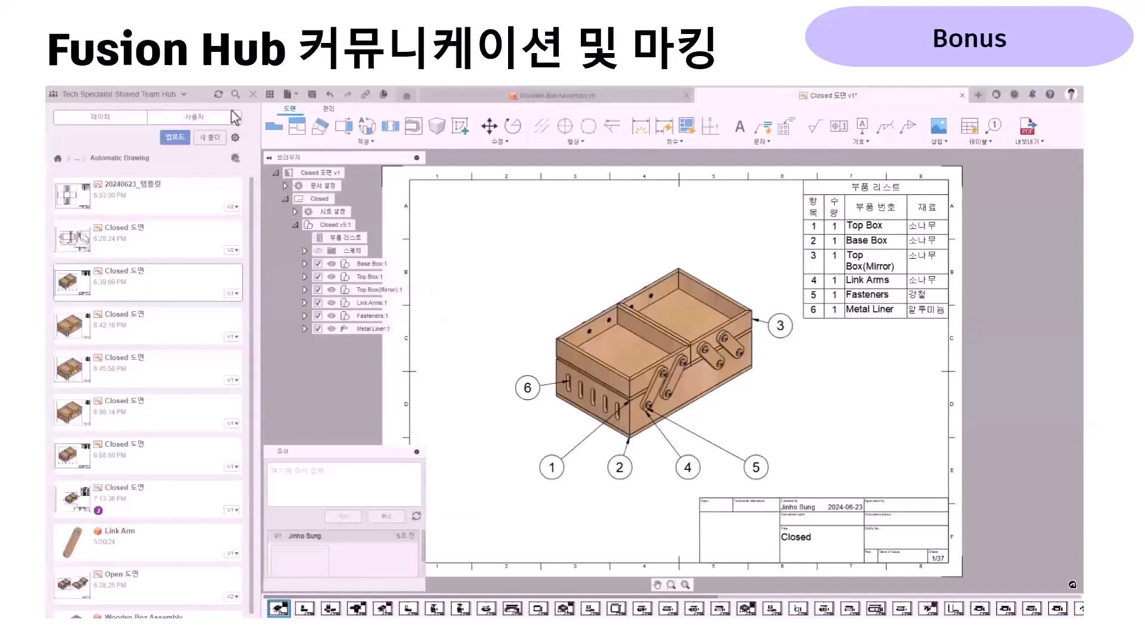
left_click(253, 94)
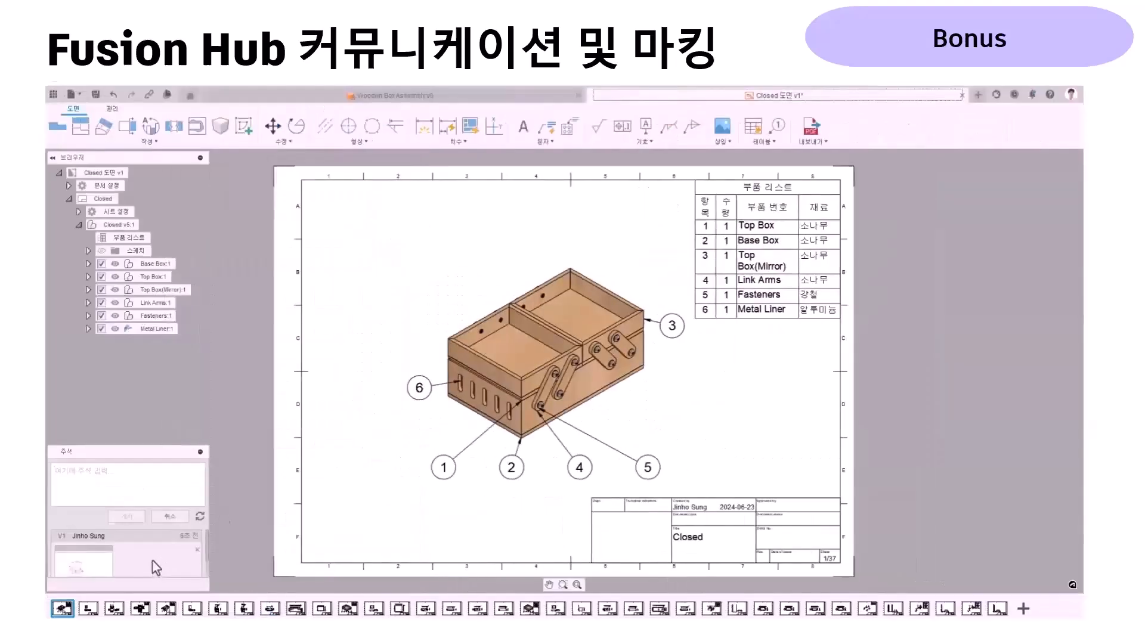
left_click(84, 564)
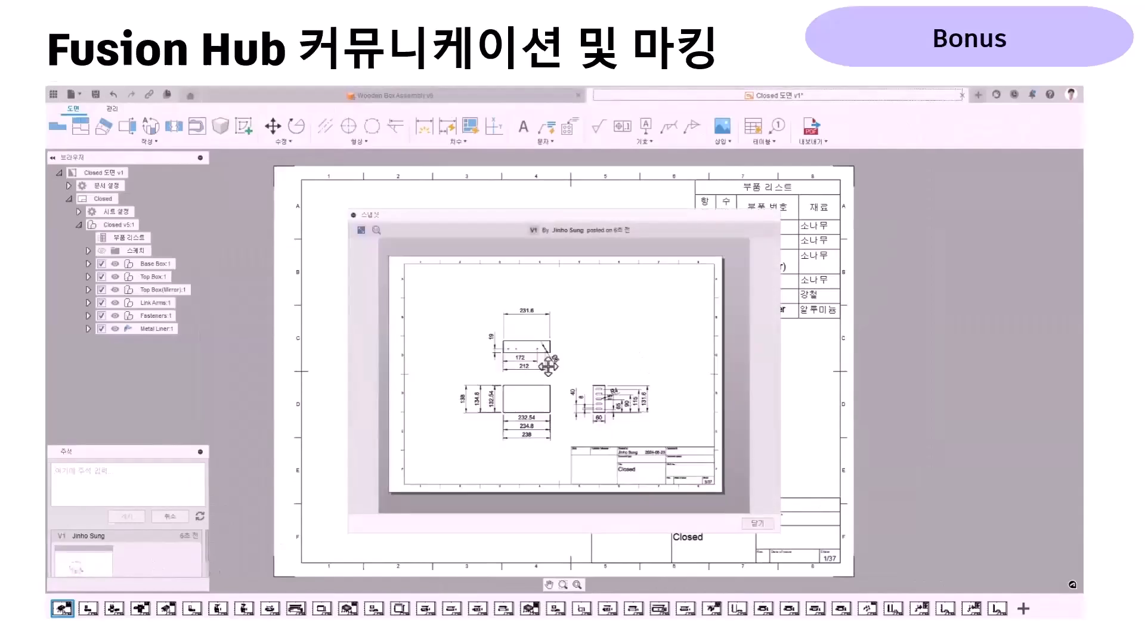
scroll(548, 367, "down", 2)
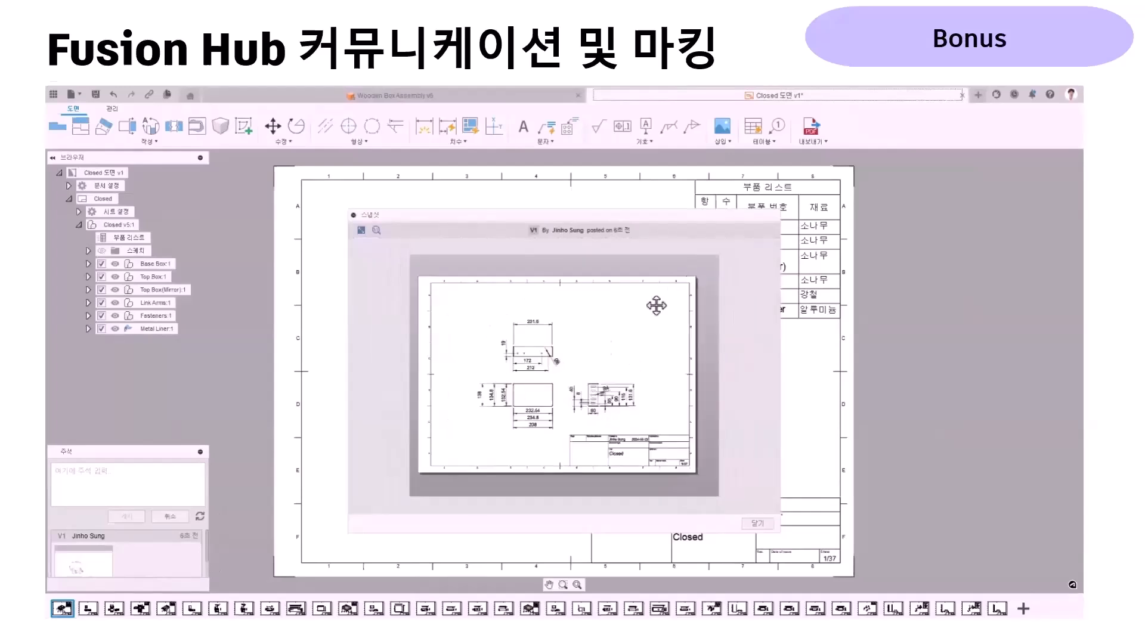
scroll(127, 560, "down", 4)
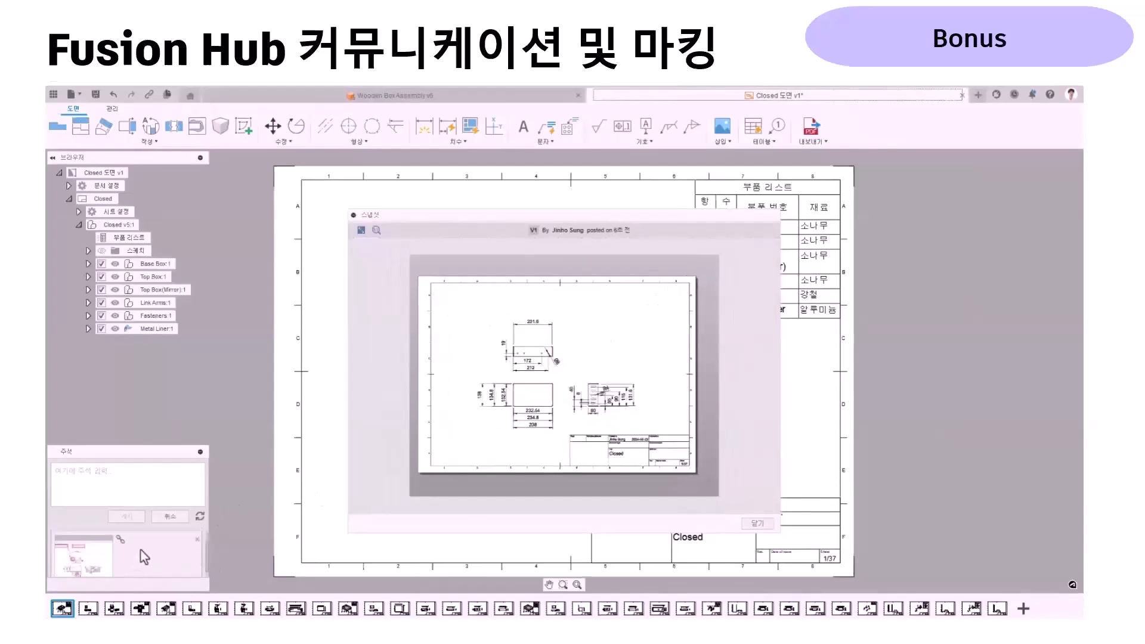
Open the marked-up snapshot from the other comment, inspect its callouts up close, and close the snapshot view
left_click(111, 554)
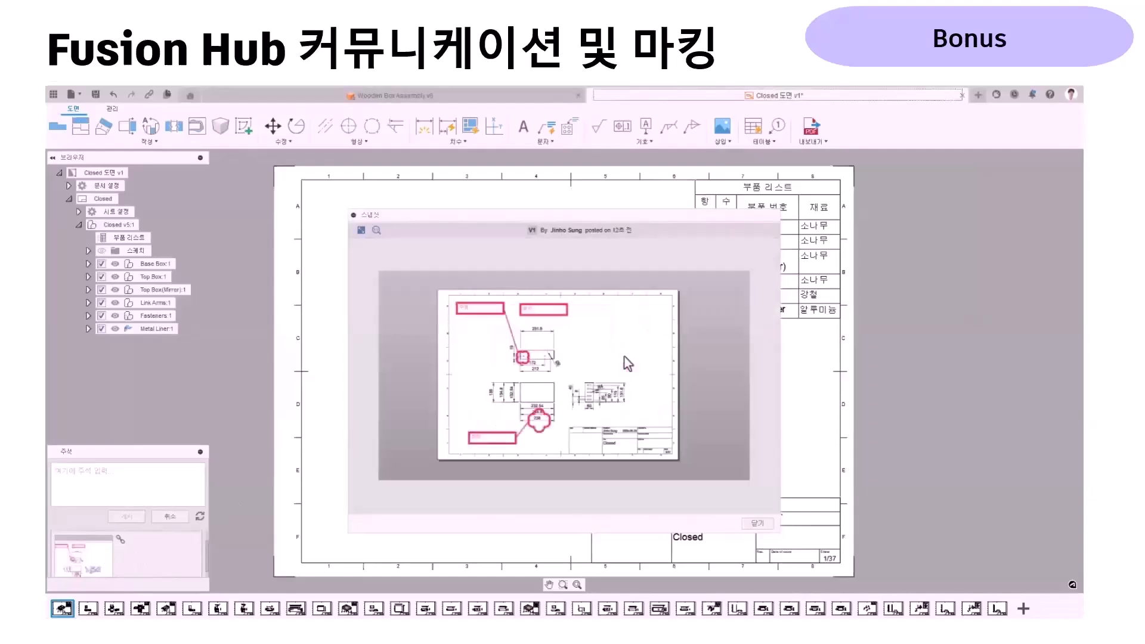
scroll(646, 326, "up", 3)
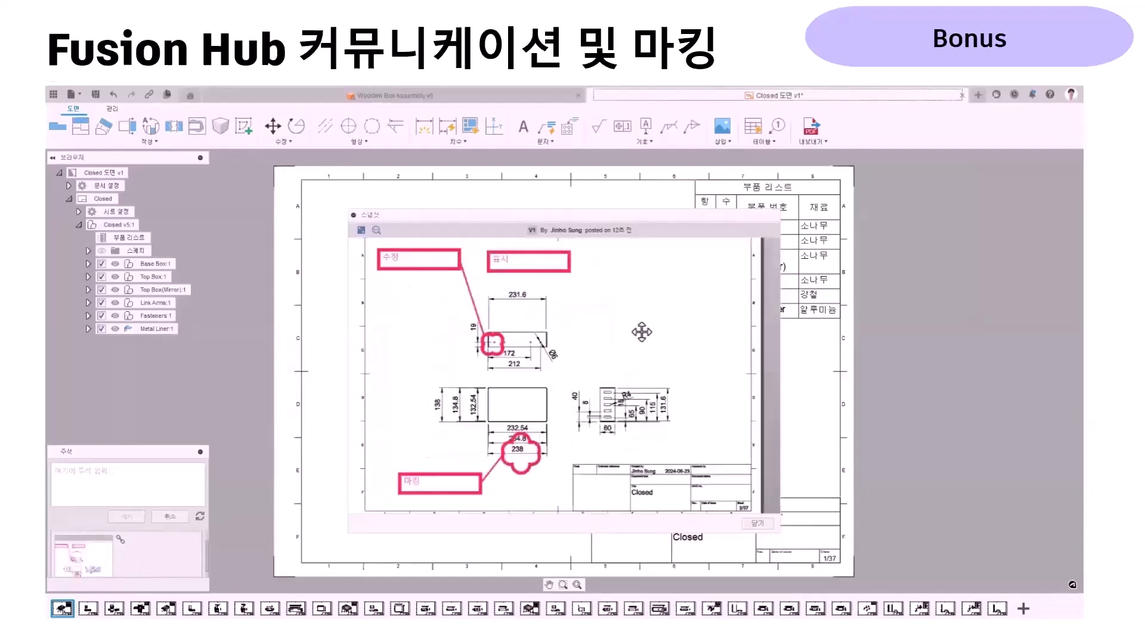
scroll(642, 332, "down", 4)
left_click(758, 521)
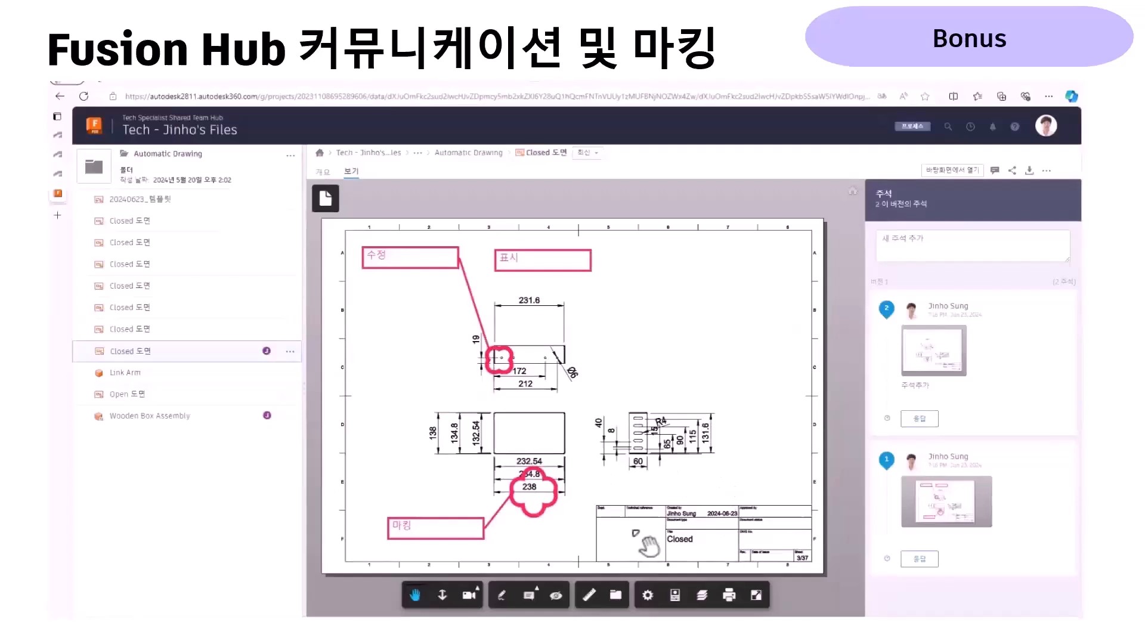
left_click(727, 599)
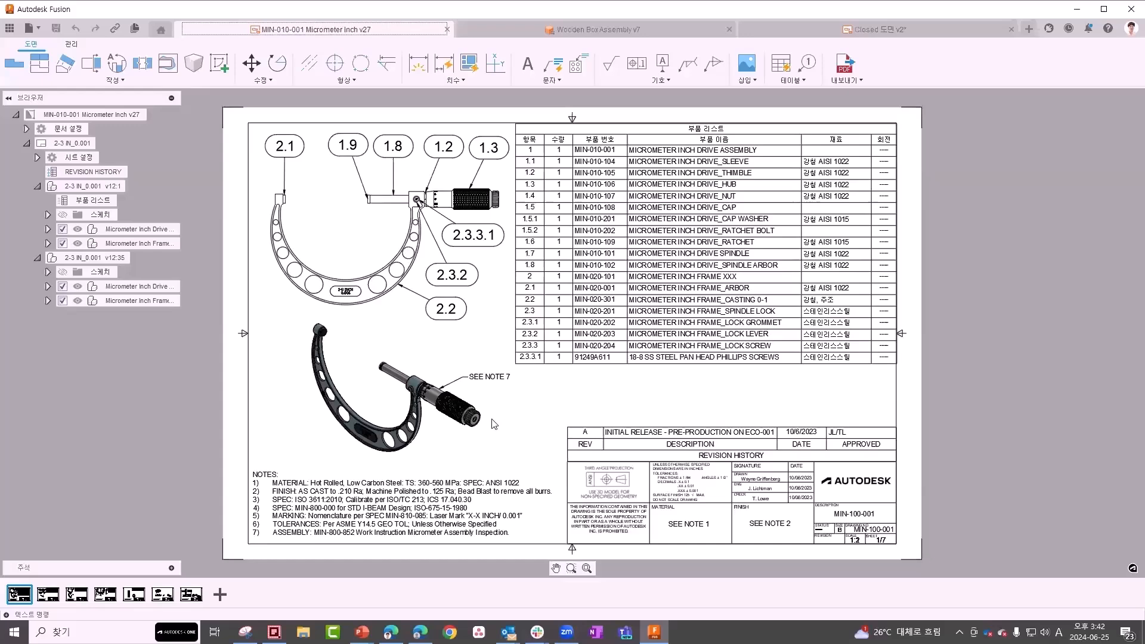
key("alt+Tab")
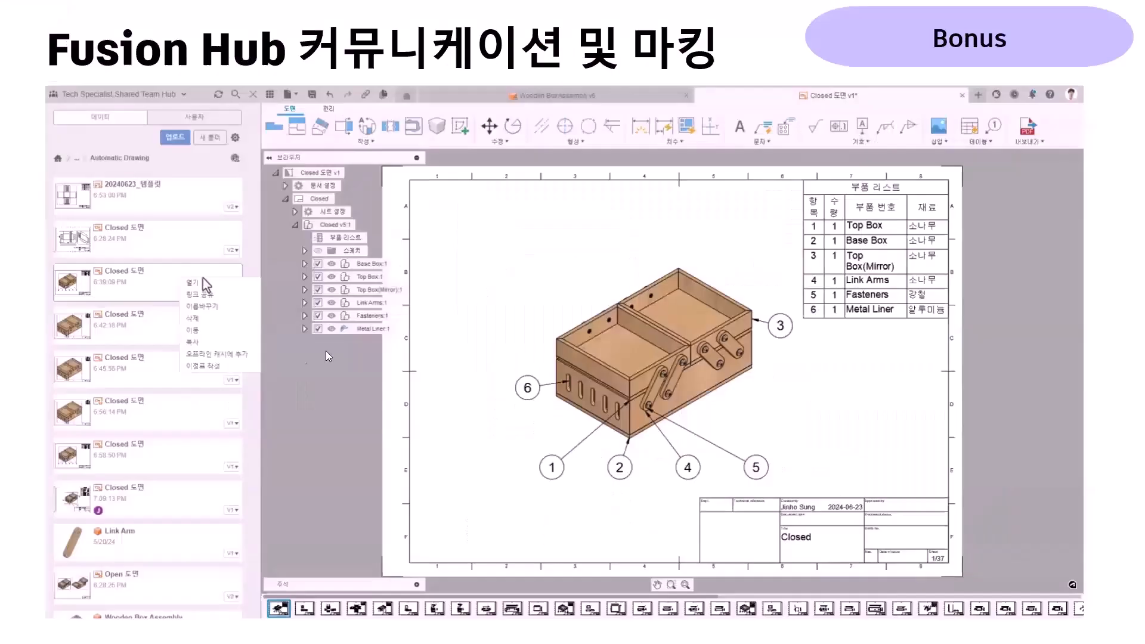
key("Right")
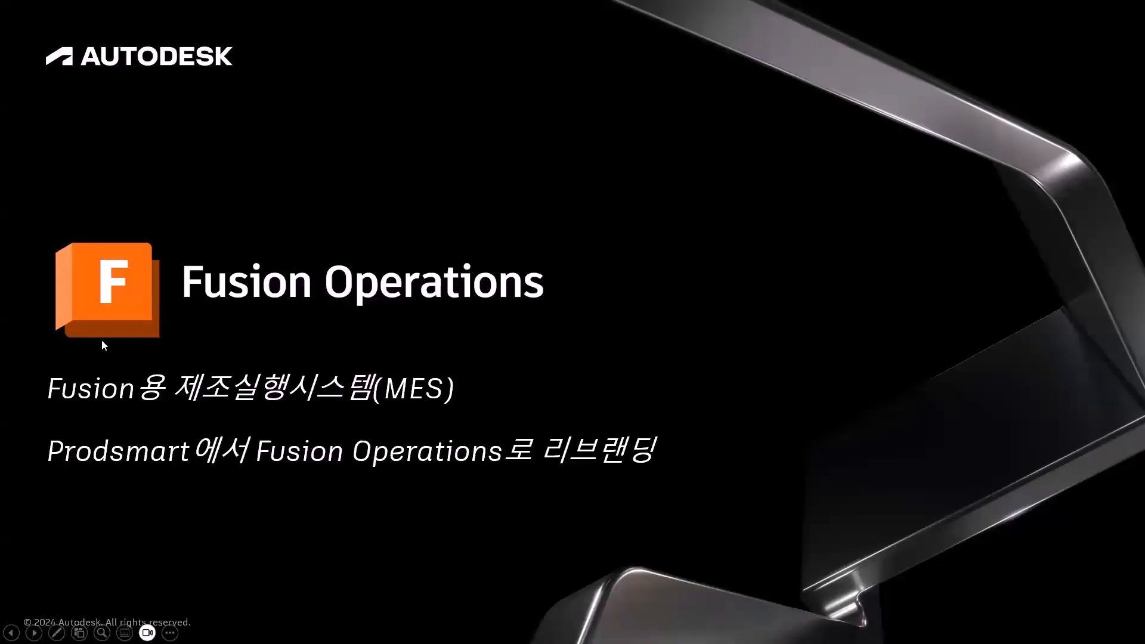